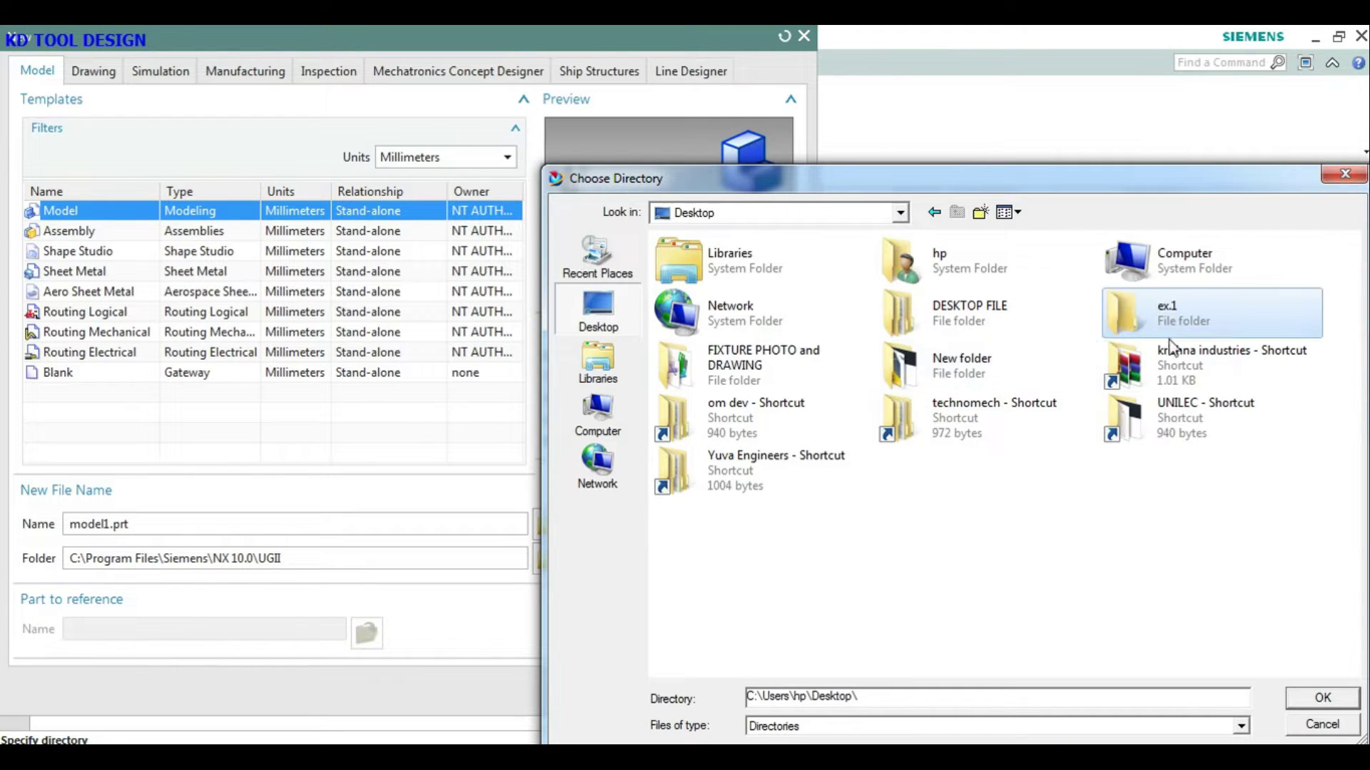
Step: Save the new Model part in Desktop\ex.1 and rename it 'part 1 for auto cad file'
double_click(1167, 333)
left_click(1321, 699)
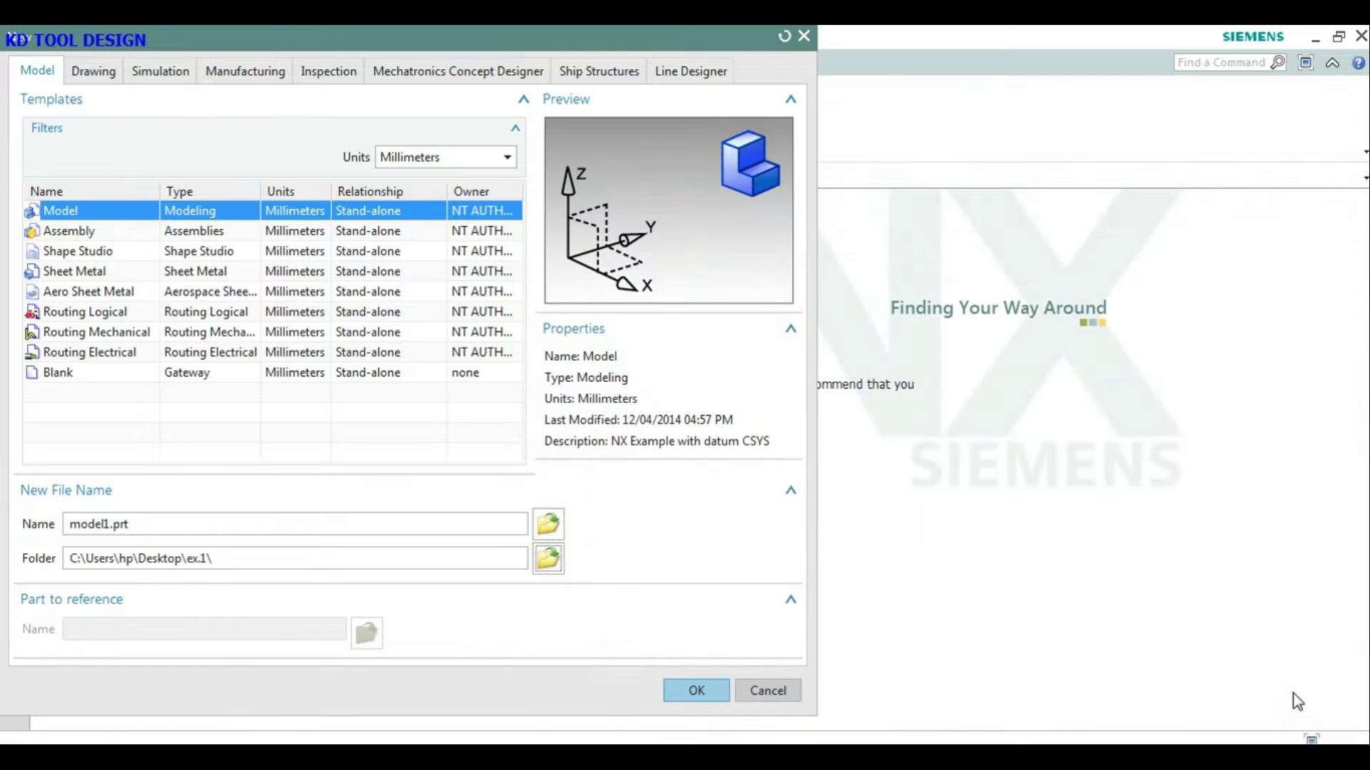
double_click(149, 522)
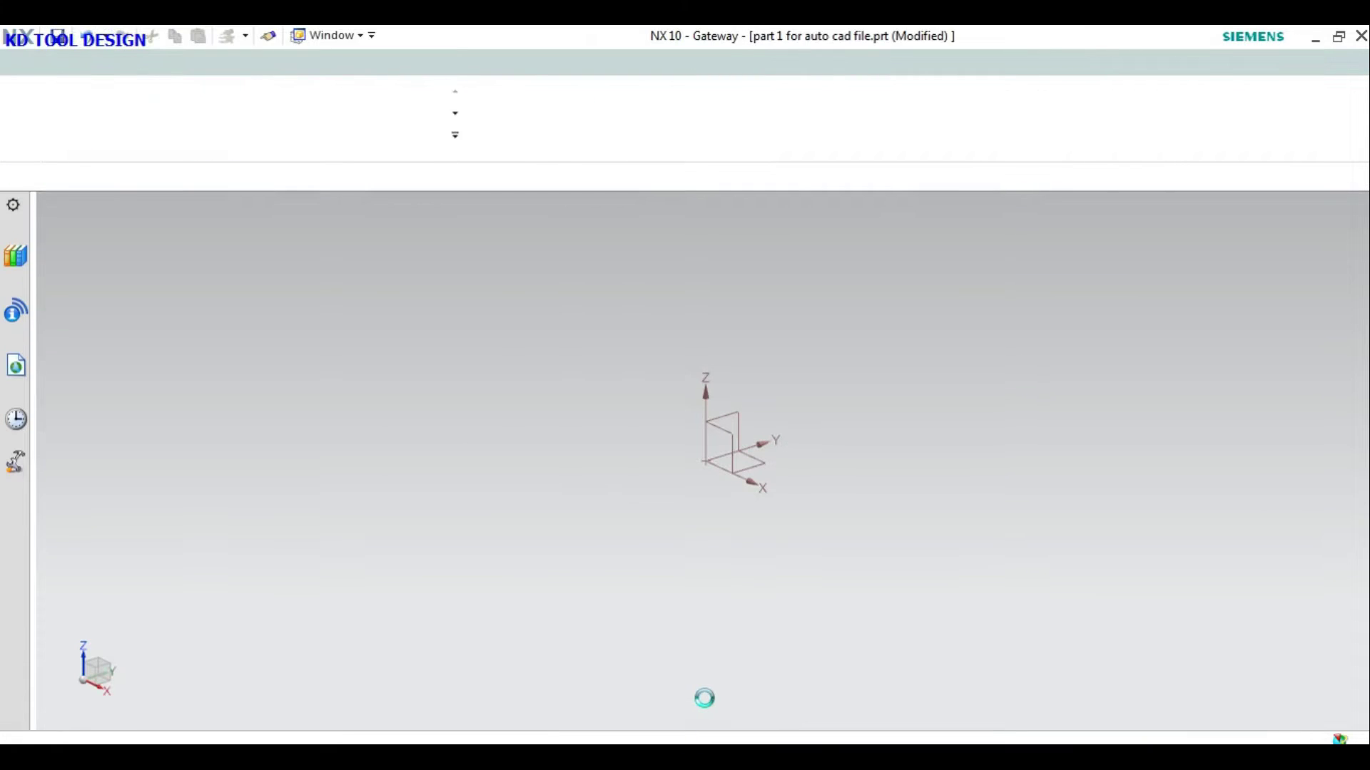
Step: Sketch a 200 × 100 mm rectangle centred on the origin of the XY plane
left_click(28, 103)
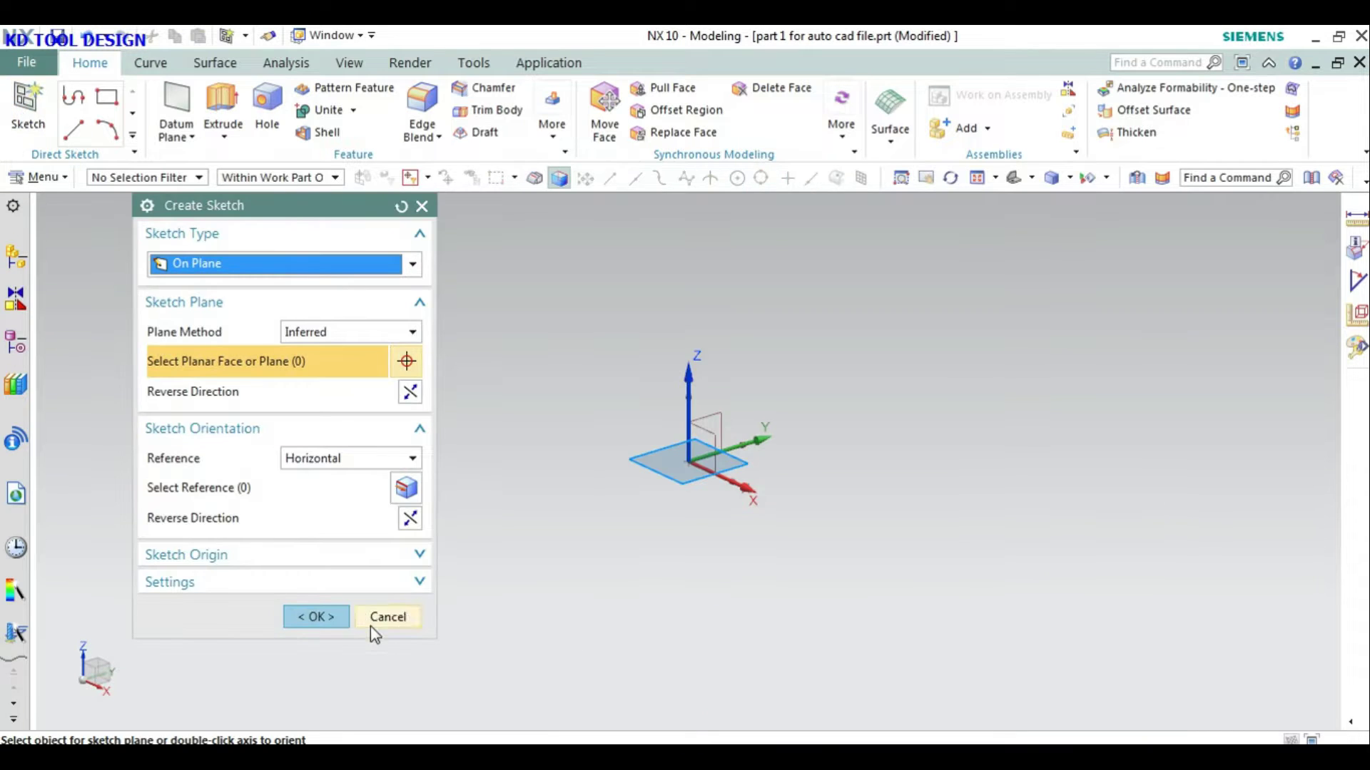
left_click(316, 616)
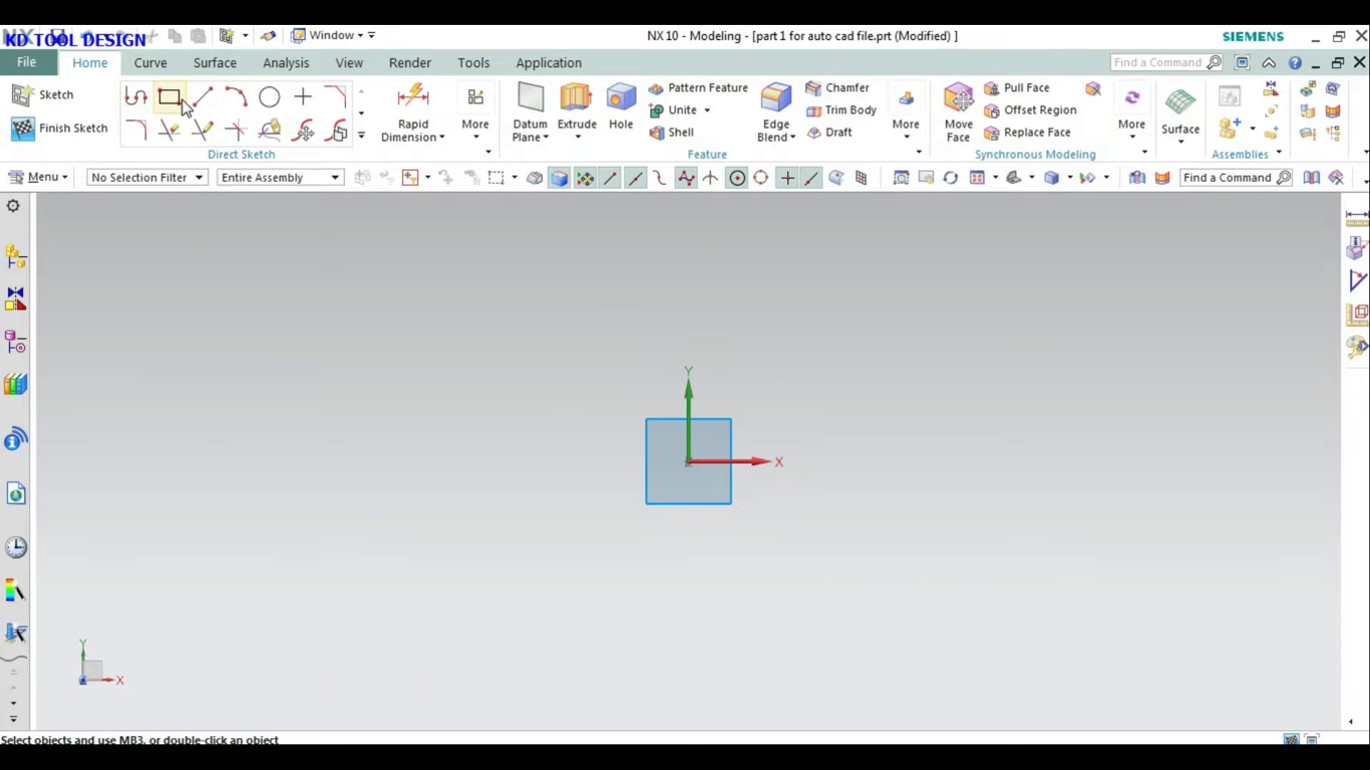
left_click(169, 98)
left_click(232, 262)
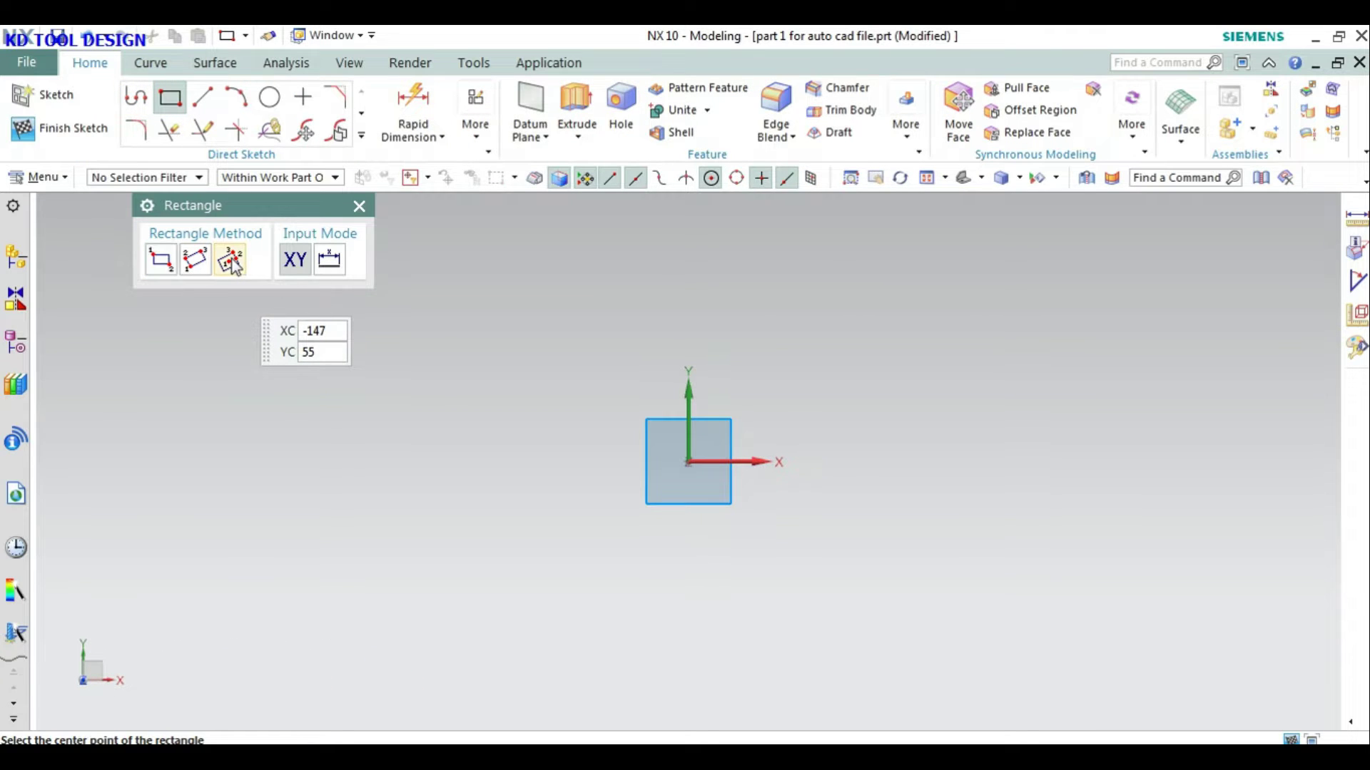
left_click(689, 462)
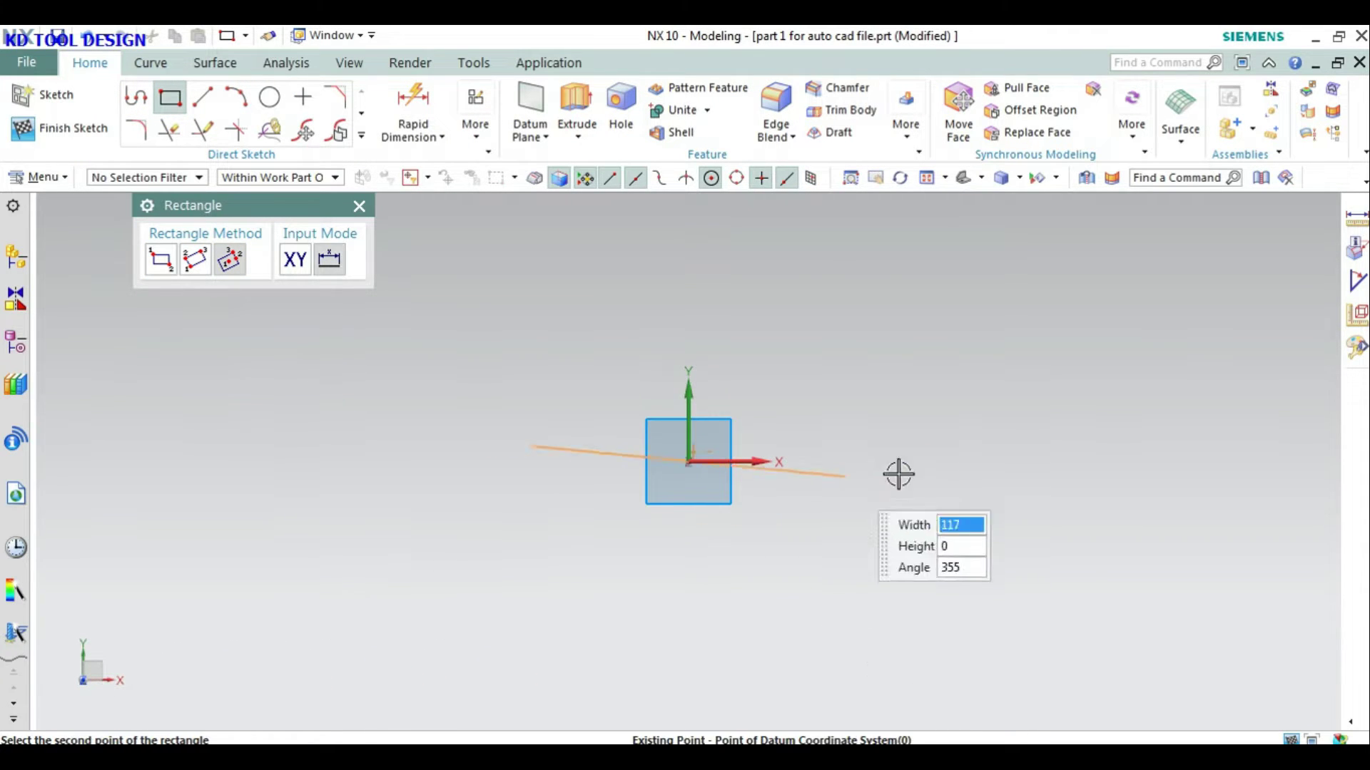
right_click(957, 457)
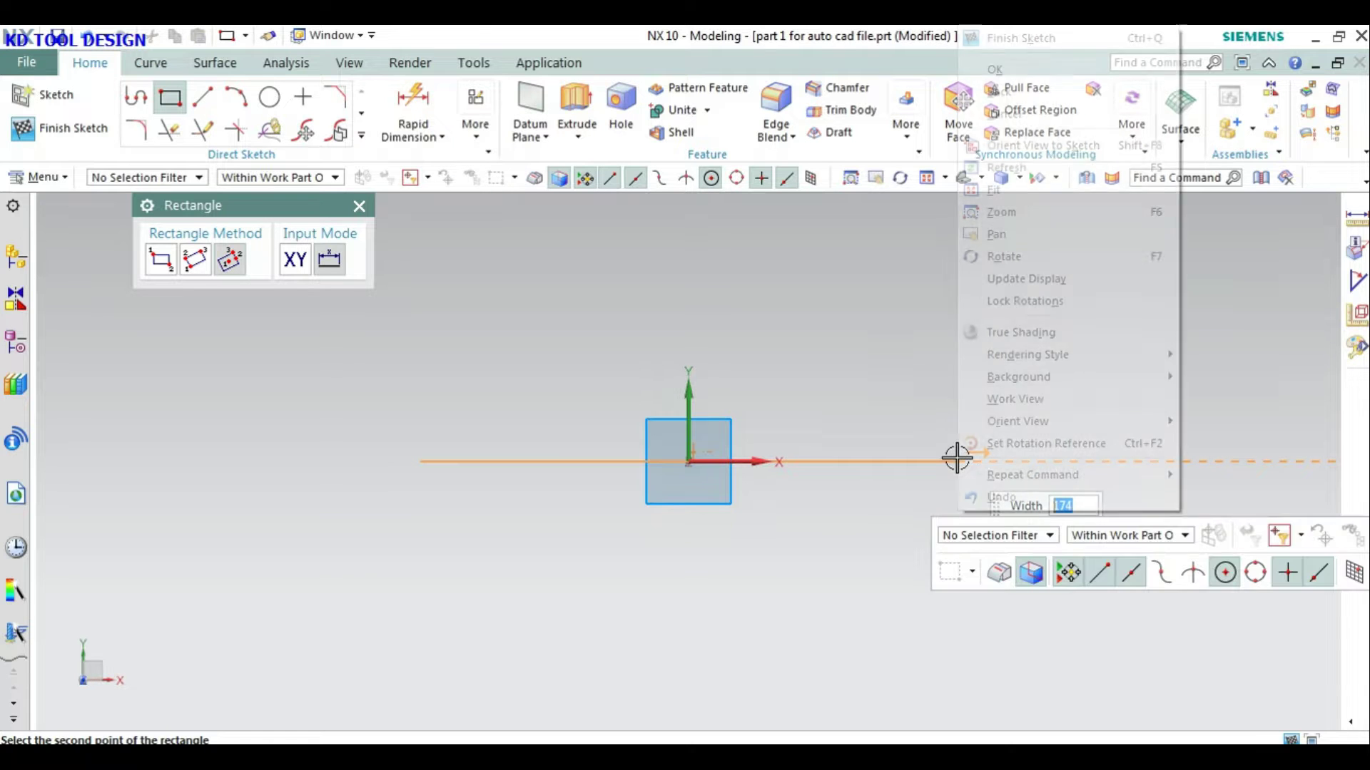
left_click(1060, 169)
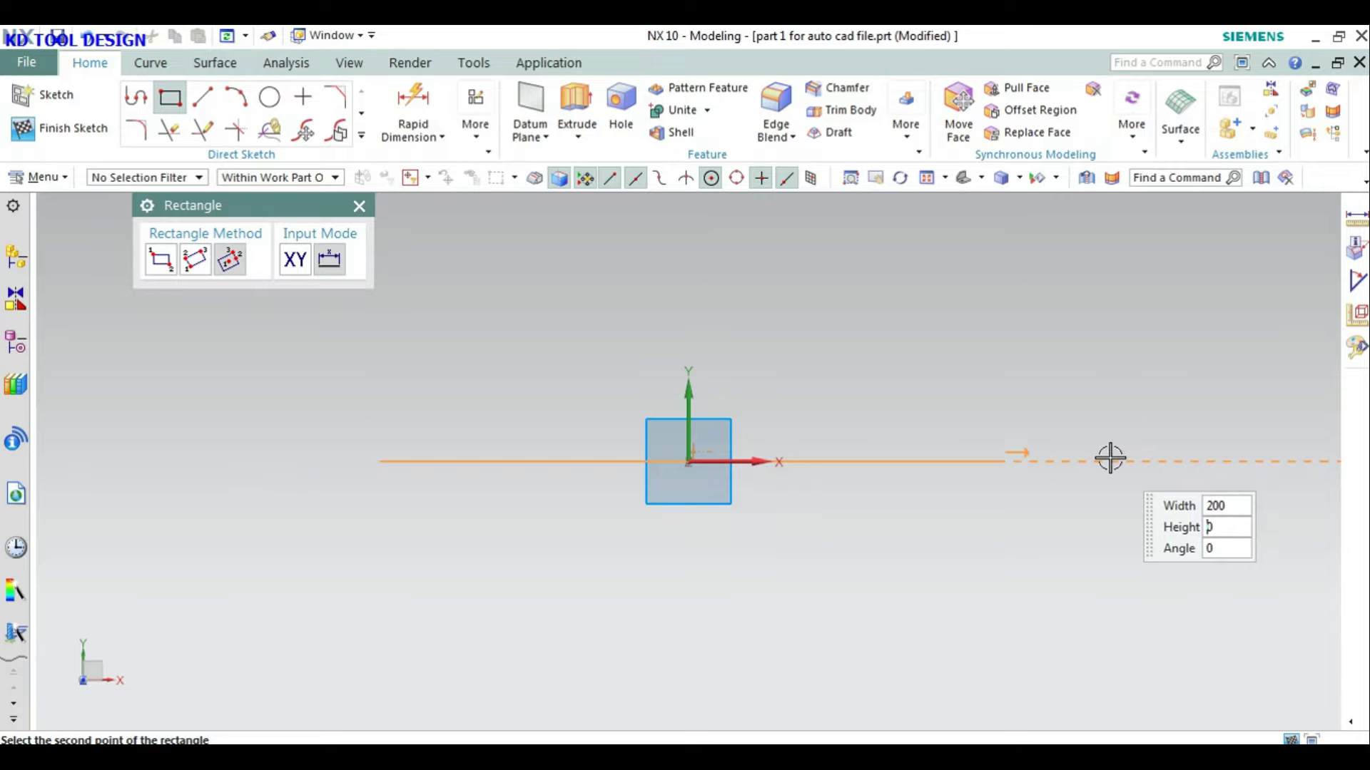
type("00")
key("Return")
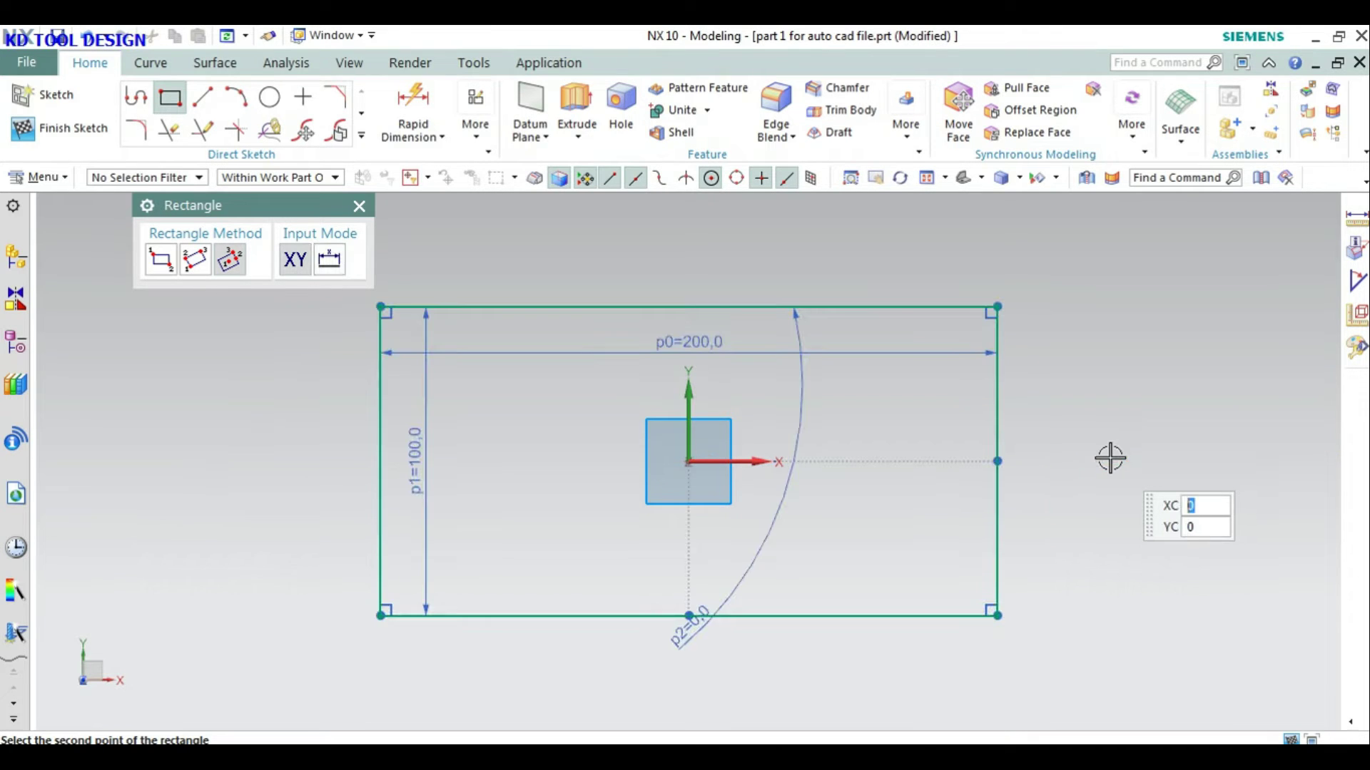
left_click(40, 136)
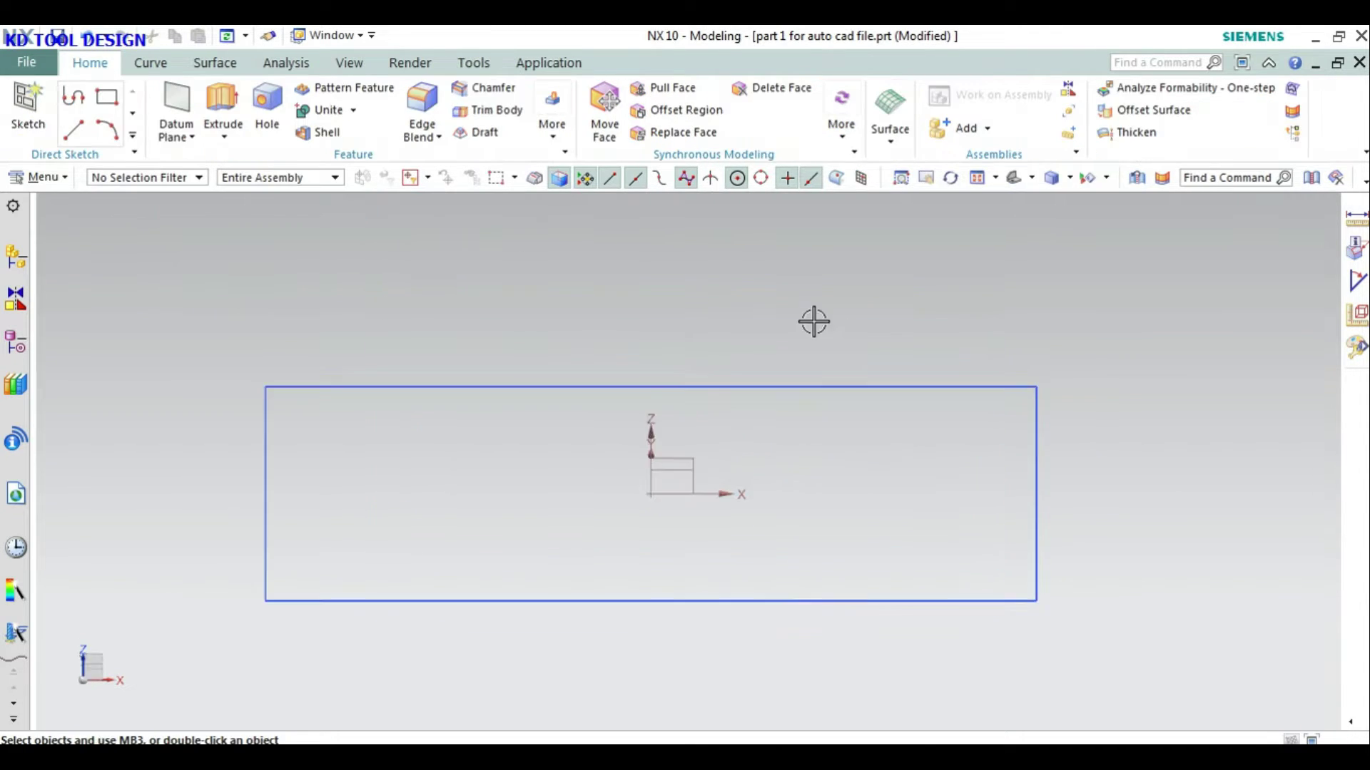
Step: Extrude the rectangle from 0 to 32 mm as a standalone block body
left_click(749, 378)
left_click(223, 111)
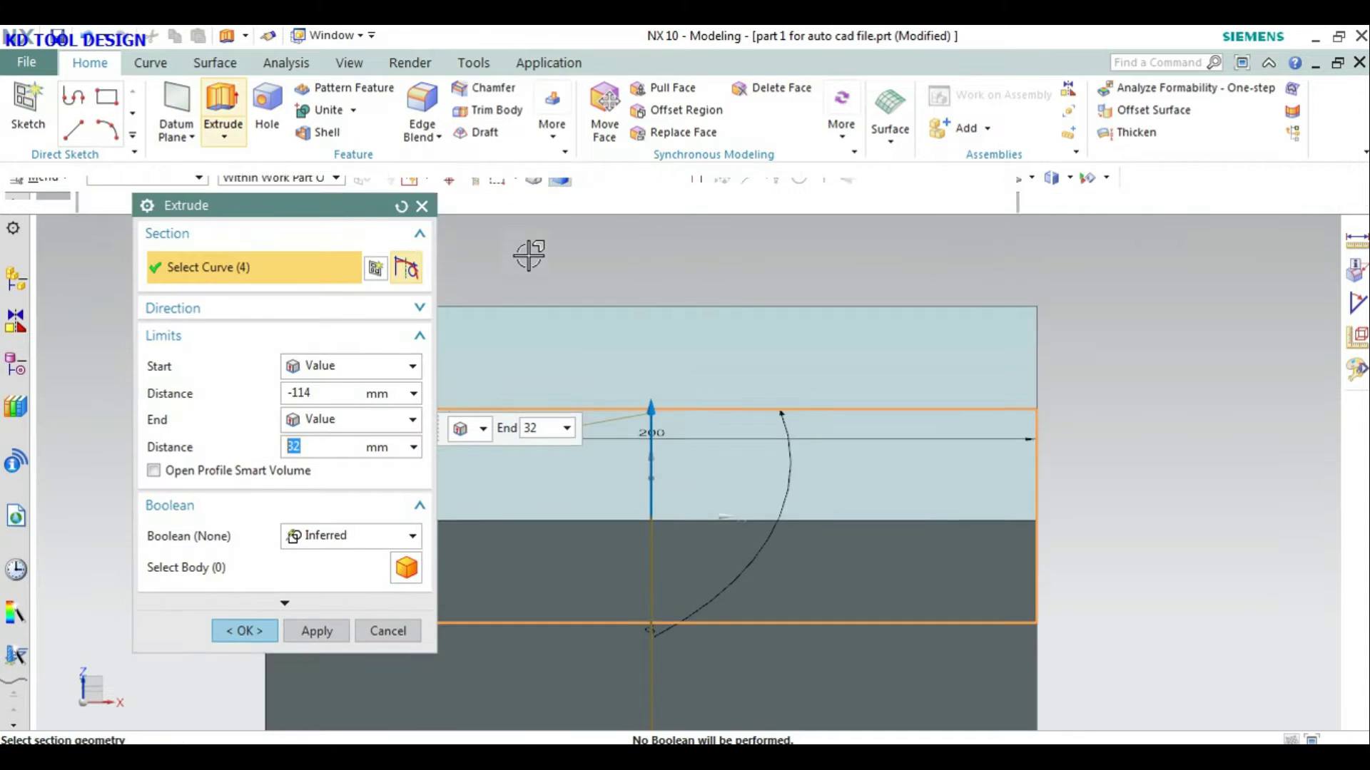
left_click(297, 415)
type("0")
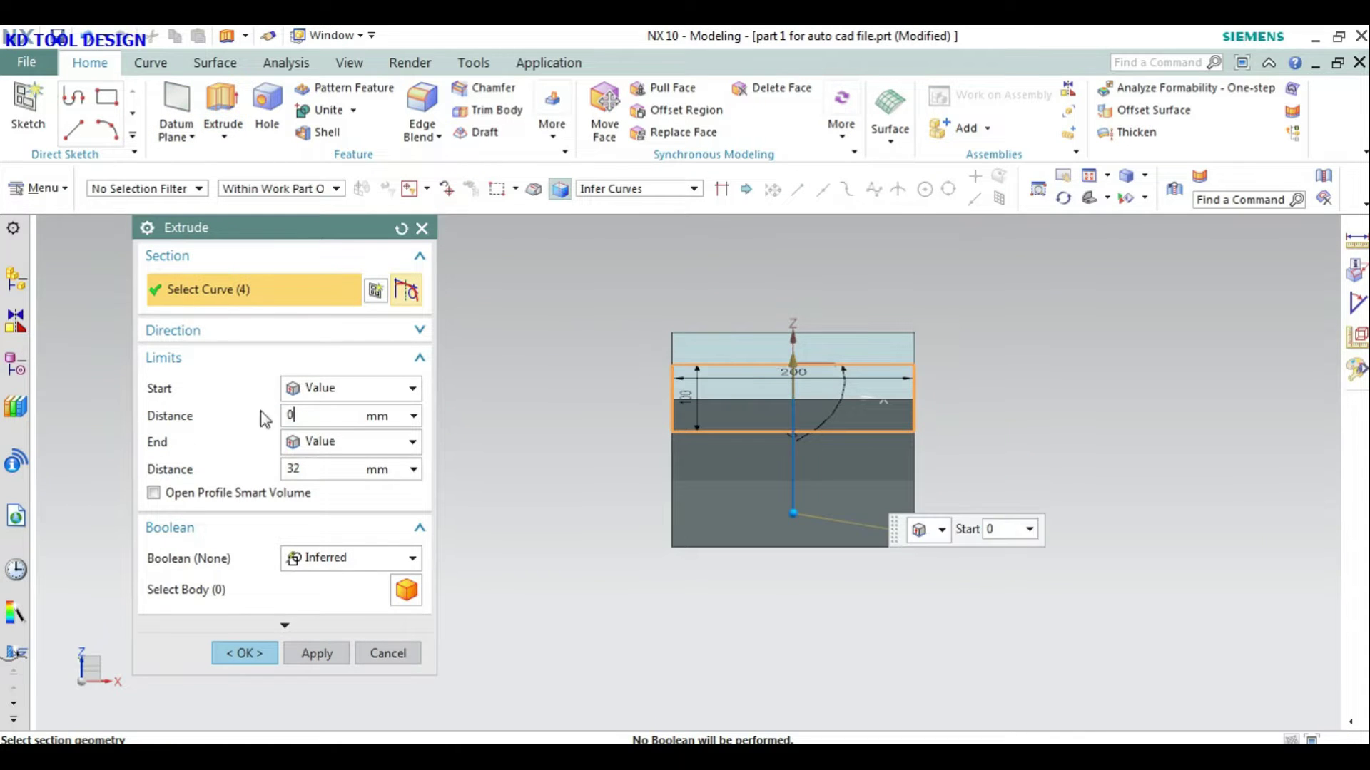
key("Return")
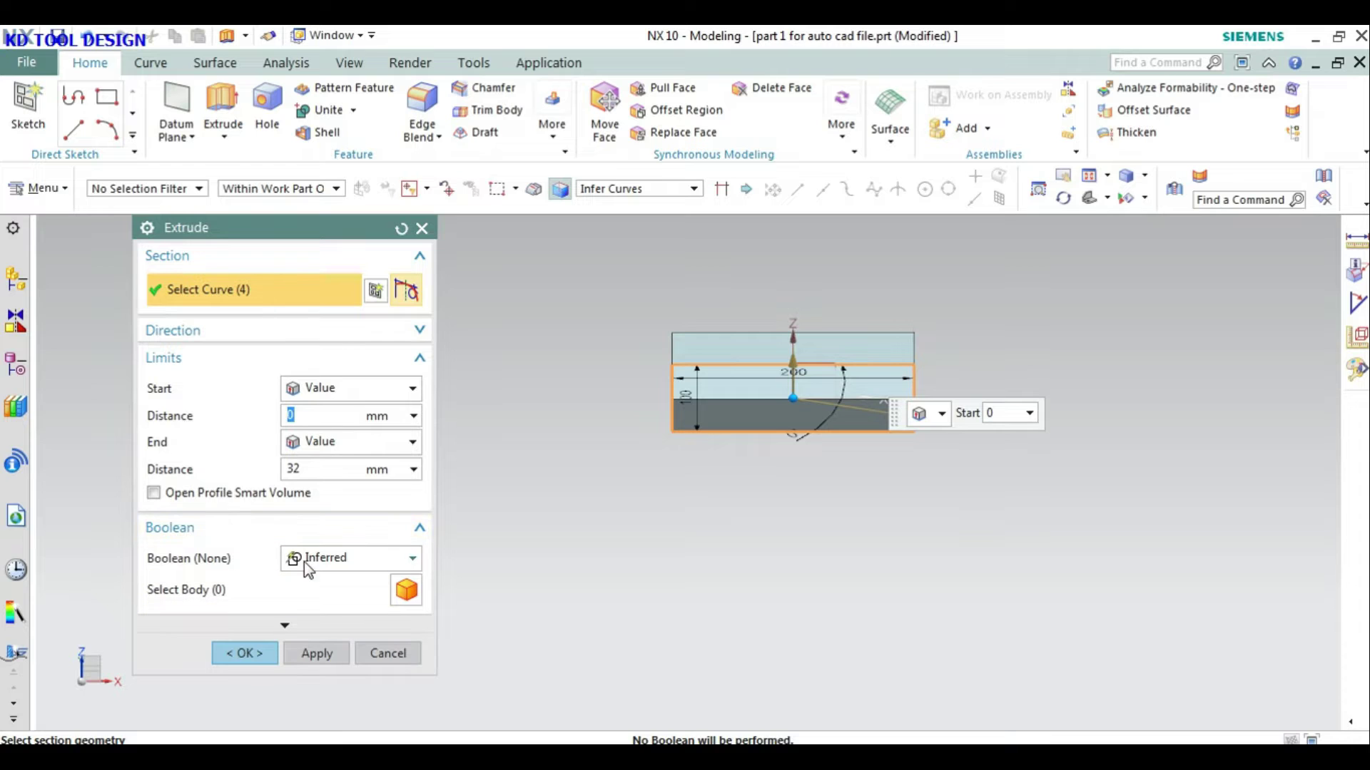
left_click(307, 558)
left_click(250, 619)
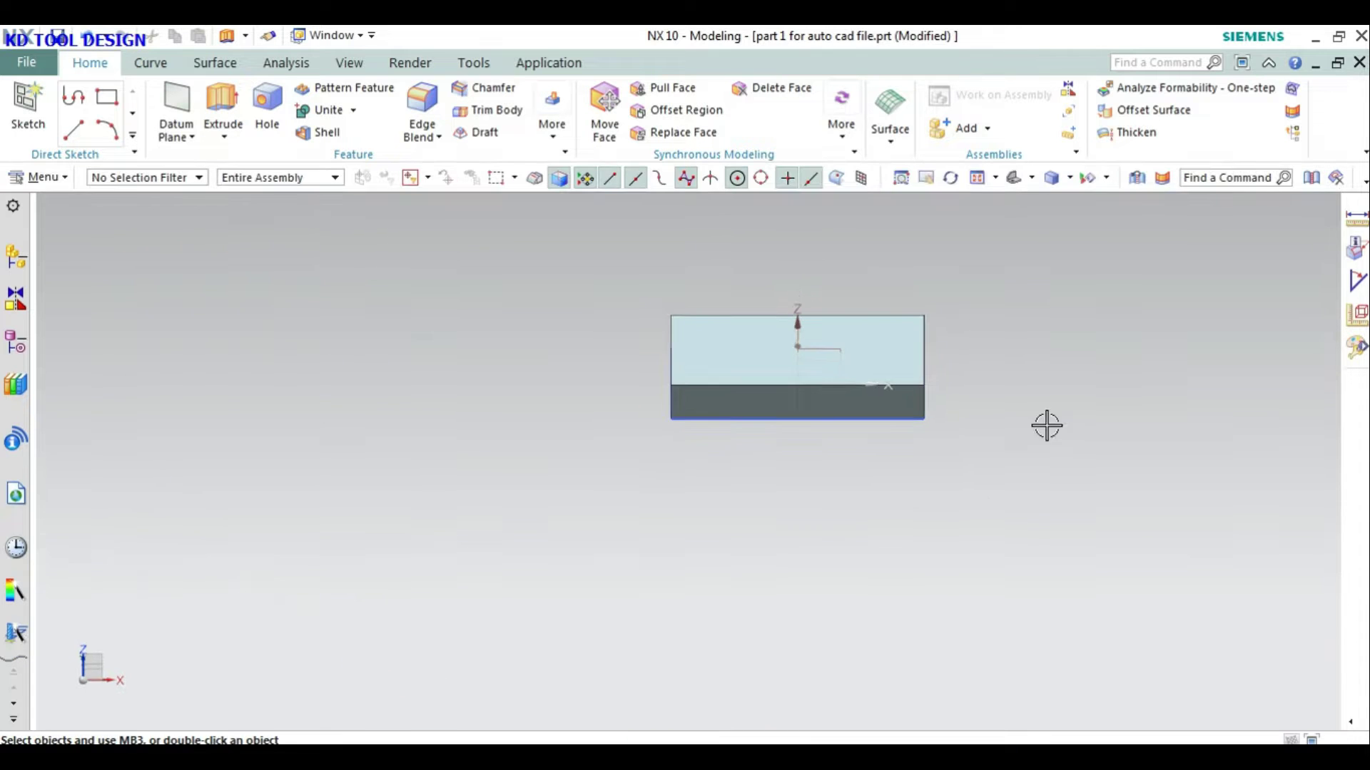
mouse_move(935, 367)
middle_mouse_down()
mouse_move(945, 350)
mouse_move(933, 385)
middle_mouse_up()
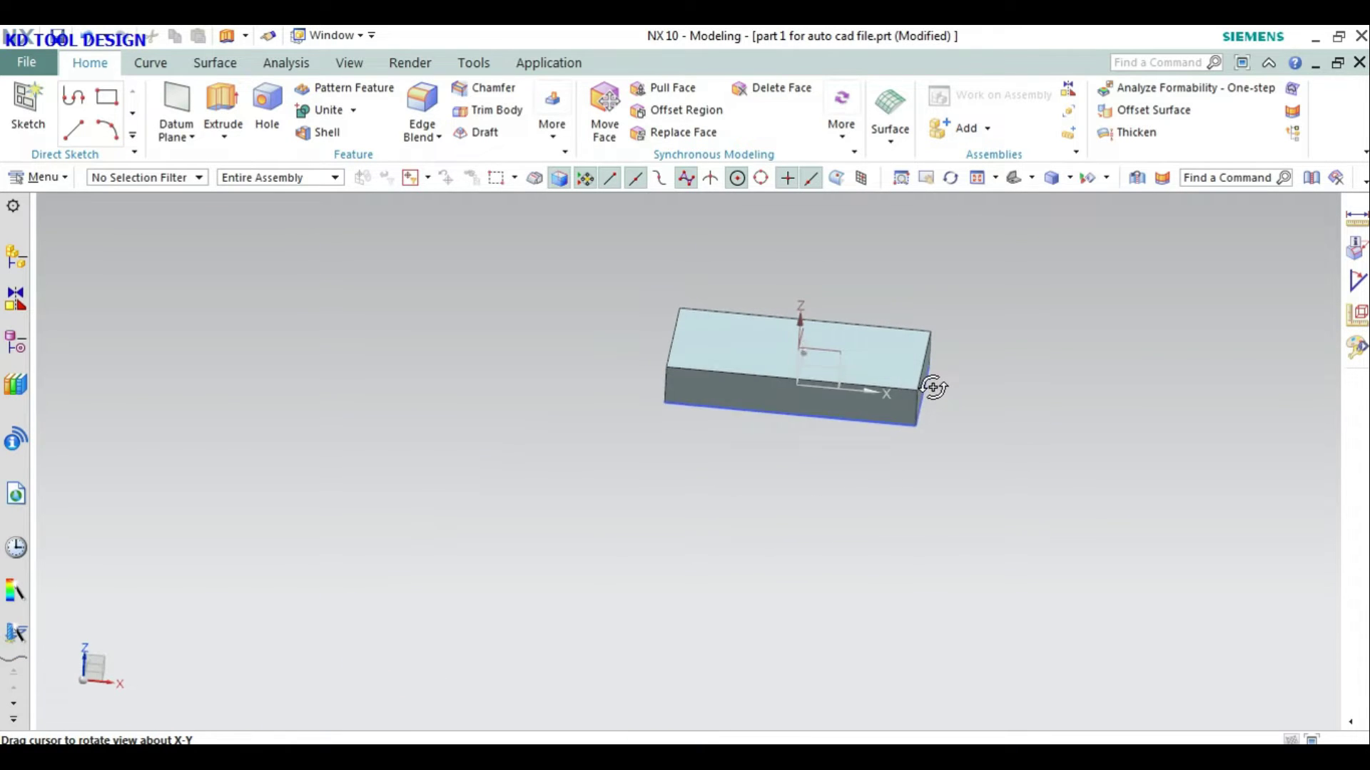
right_click(901, 417)
Step: Hide the base sketch and start a 3-point rectangle sketch on the block's top face
left_click(953, 67)
left_click(27, 107)
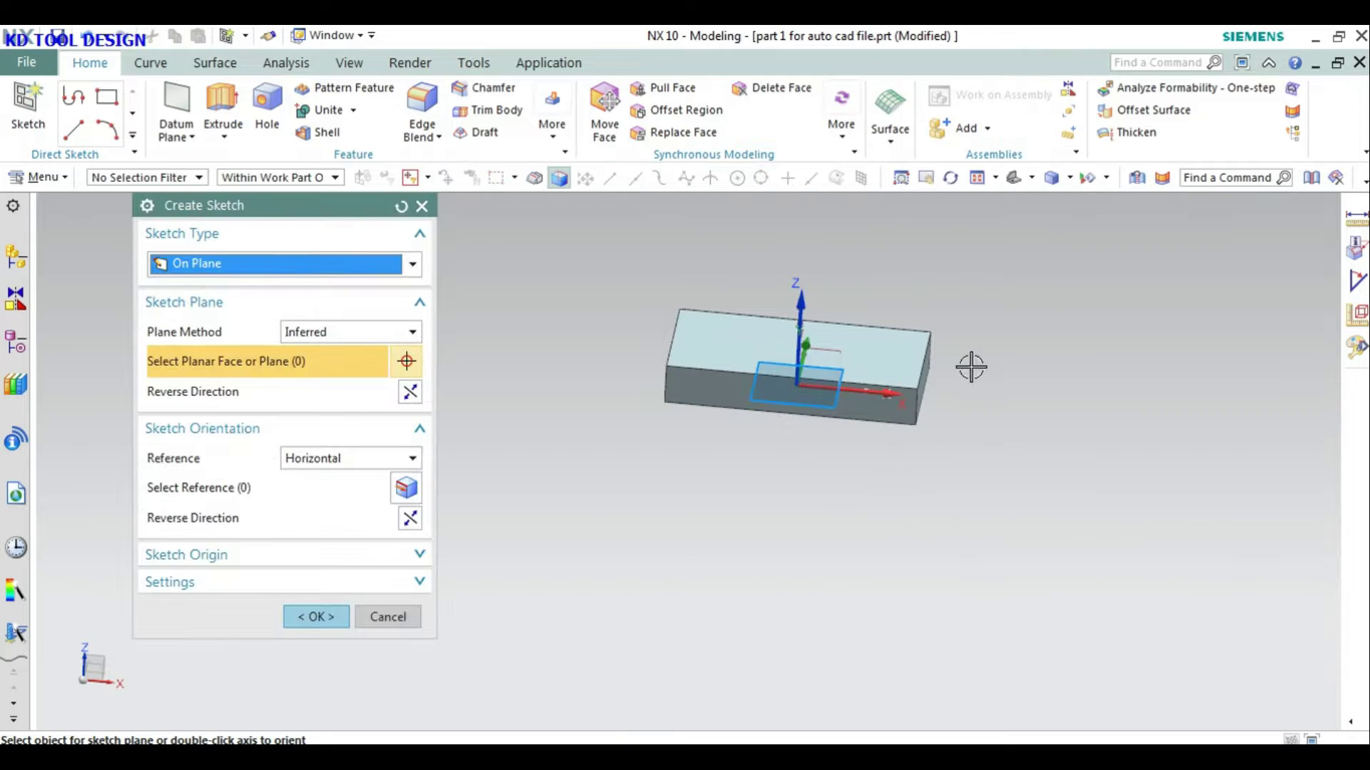
left_click(820, 350)
left_click(302, 620)
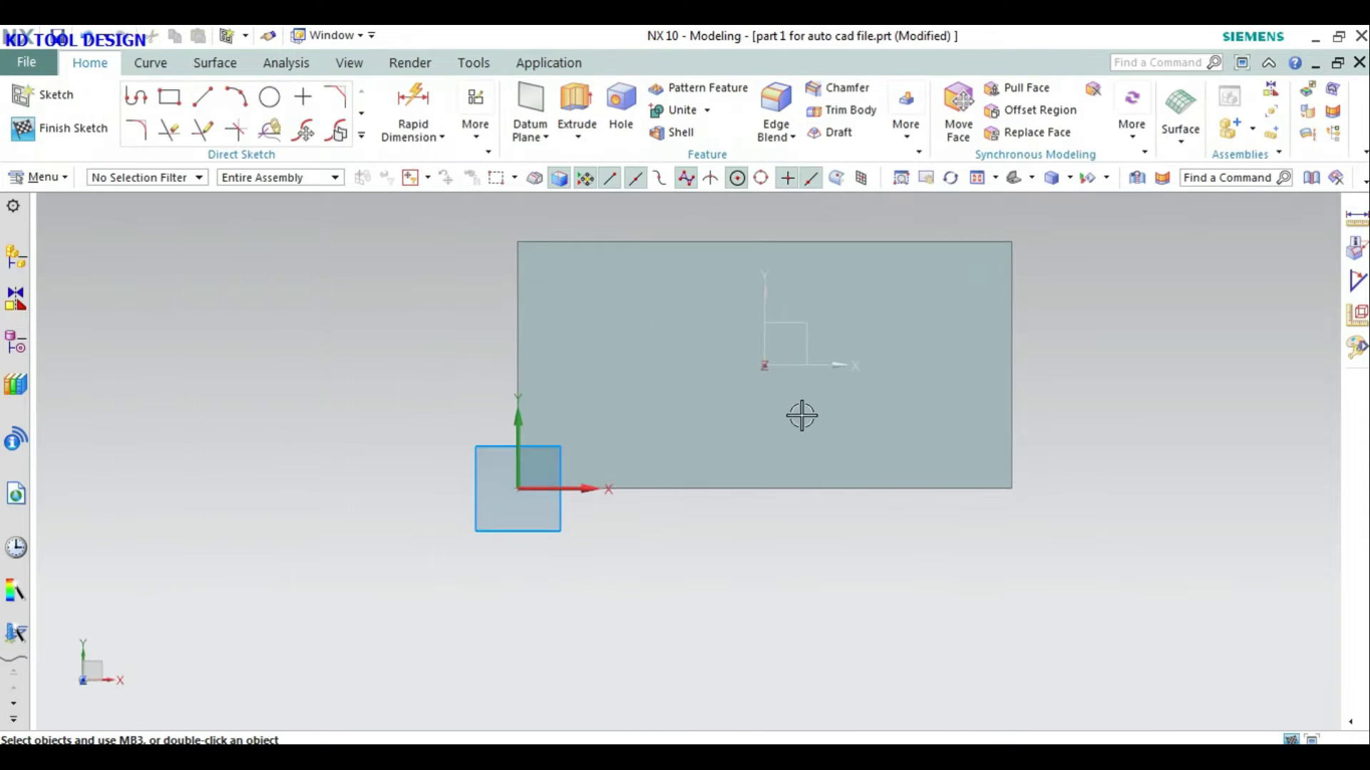
left_click(170, 98)
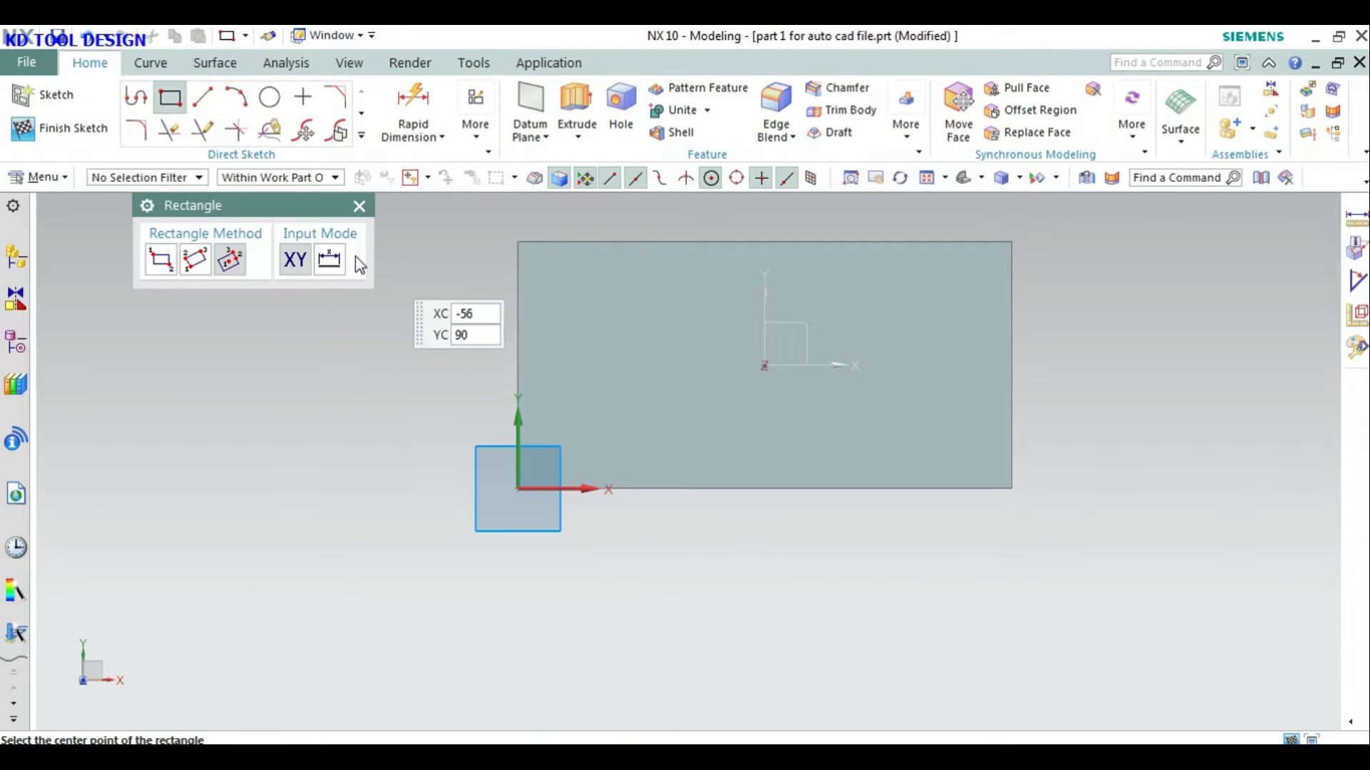
left_click(192, 266)
Step: Draw left, middle and right rectangles on the top face and finish the sketch
left_click(557, 289)
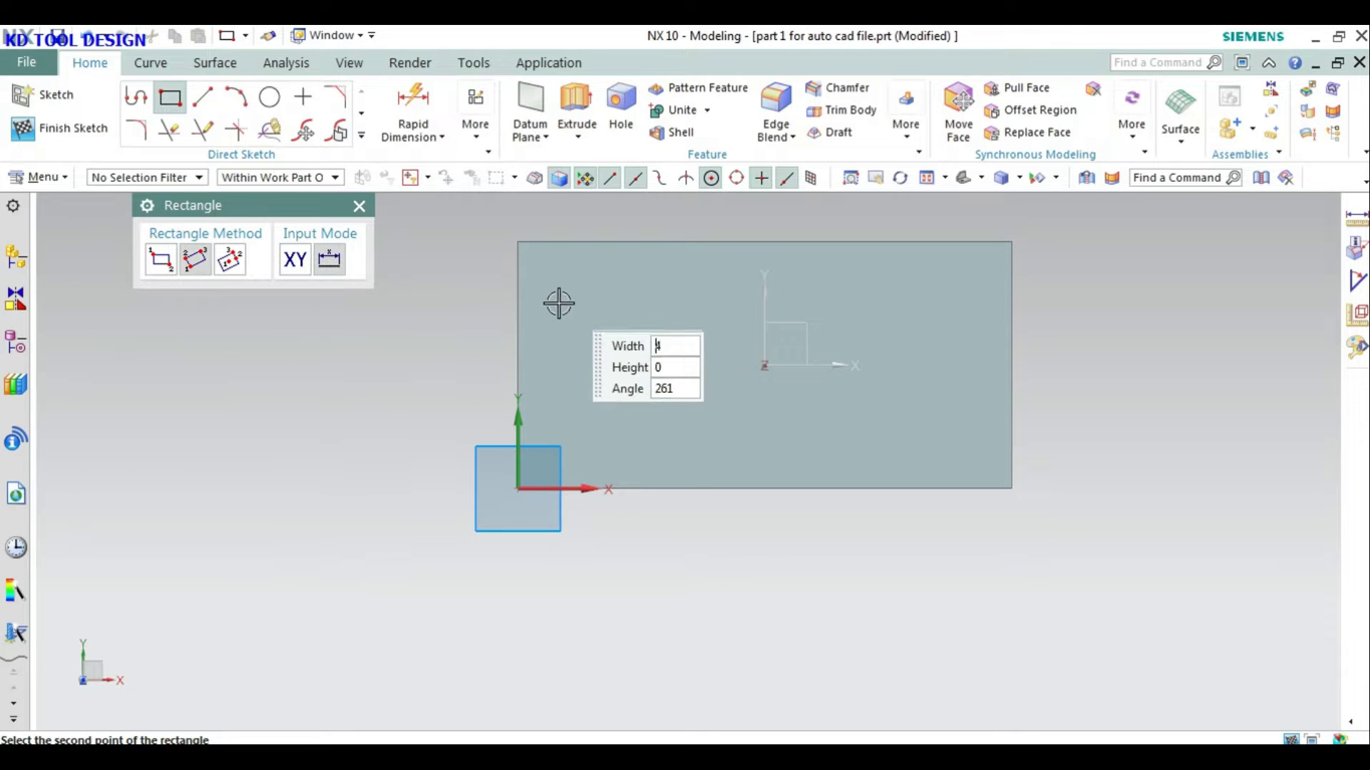
left_click(614, 289)
left_click(606, 361)
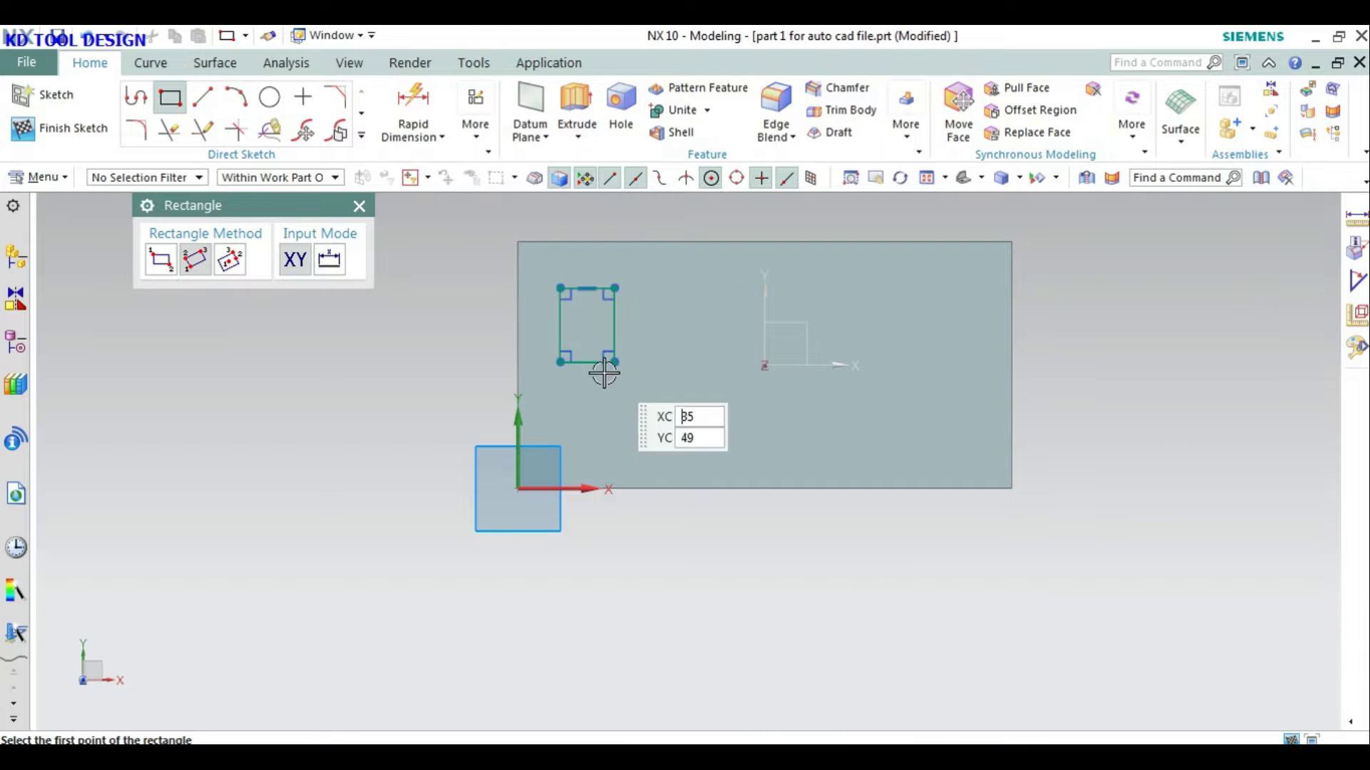
left_click(674, 418)
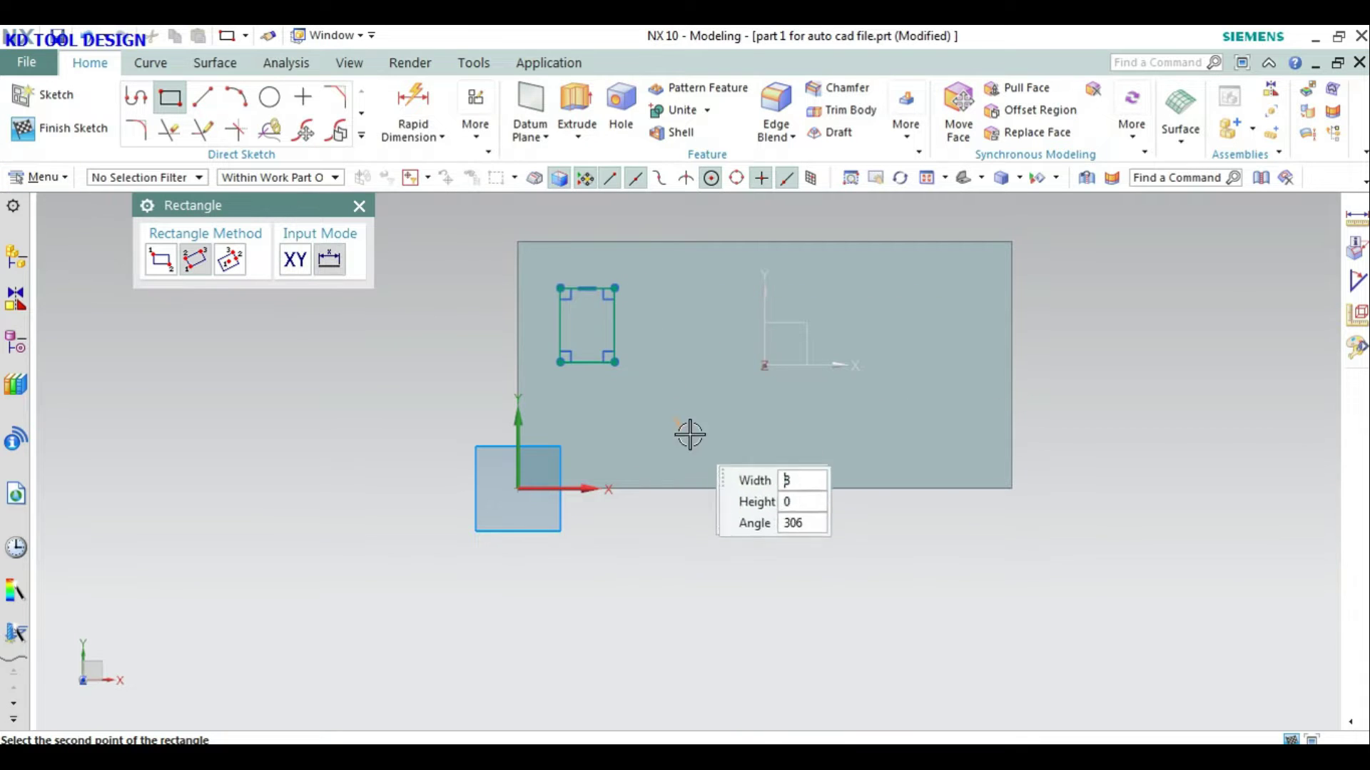
left_click(822, 417)
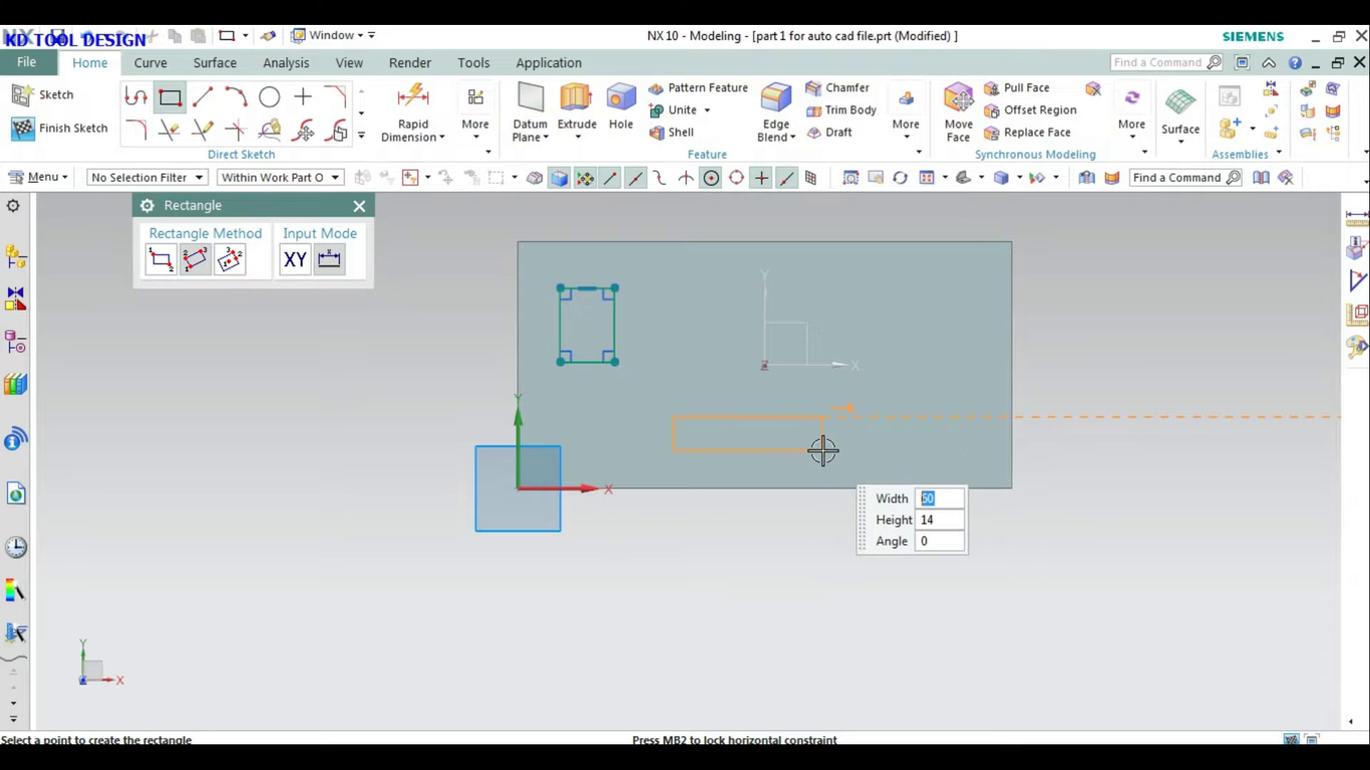
left_click(820, 466)
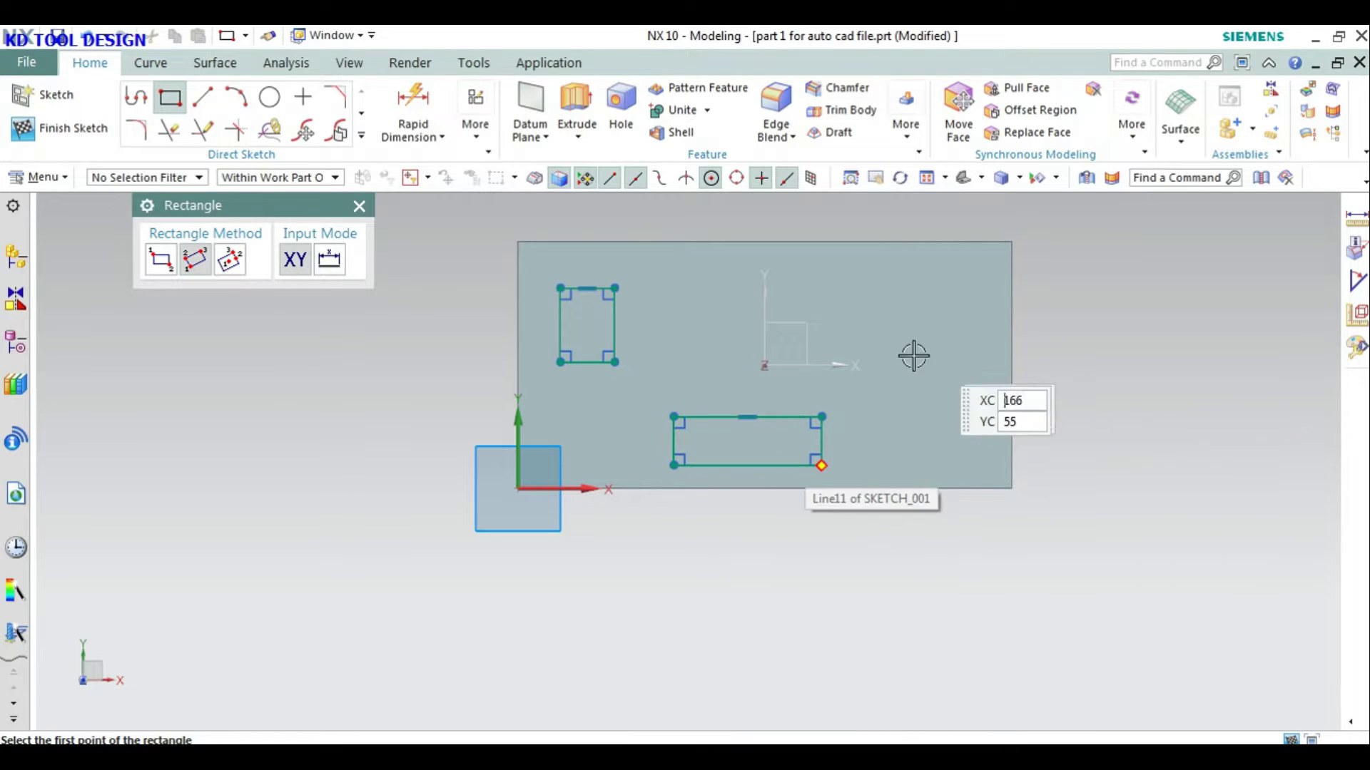
left_click(893, 346)
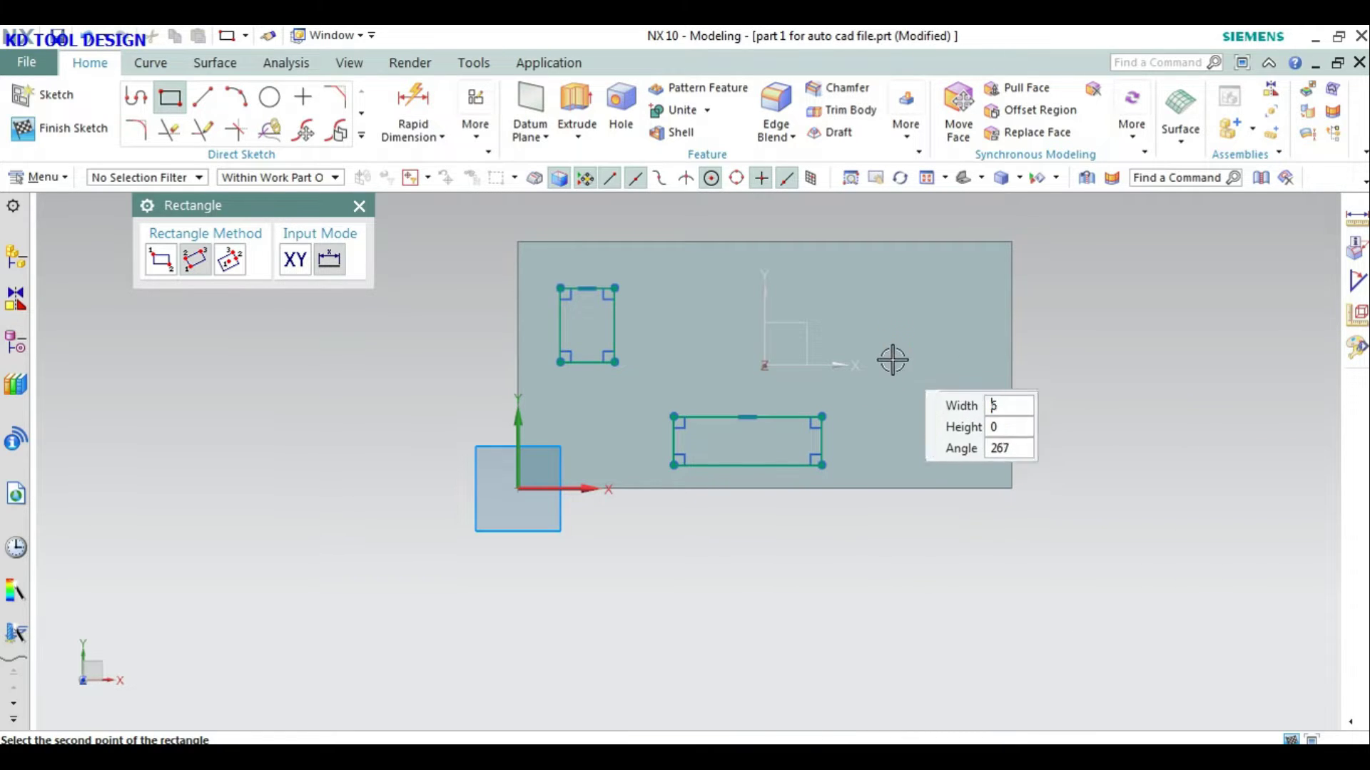
left_click(952, 344)
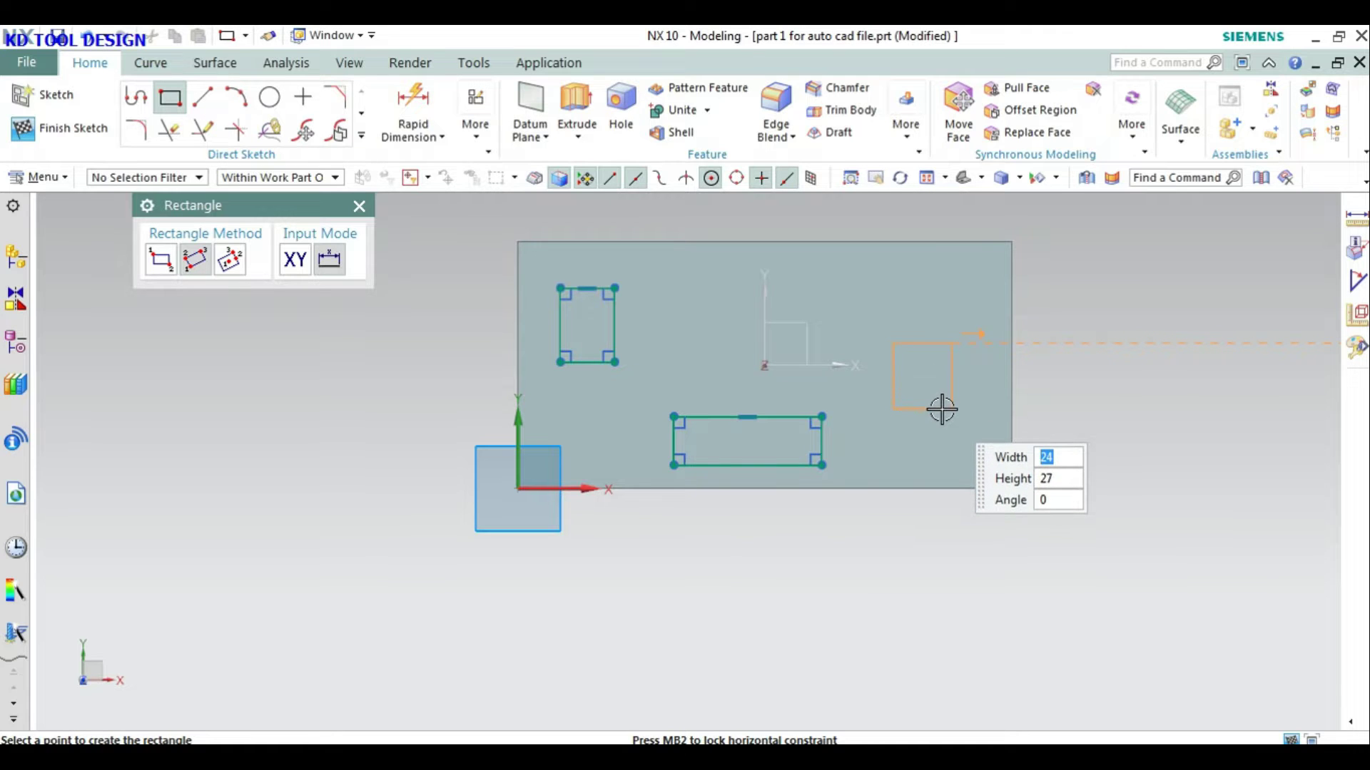
left_click(940, 405)
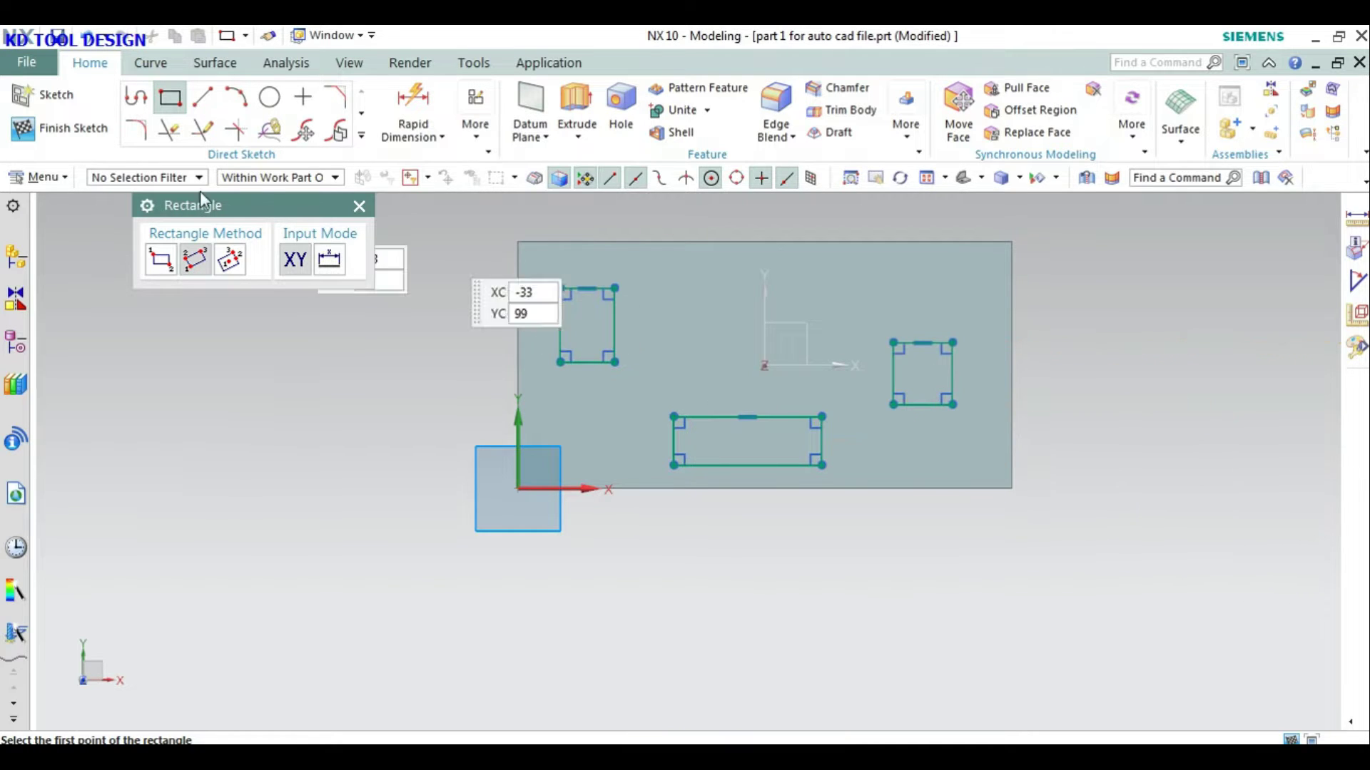
left_click(65, 130)
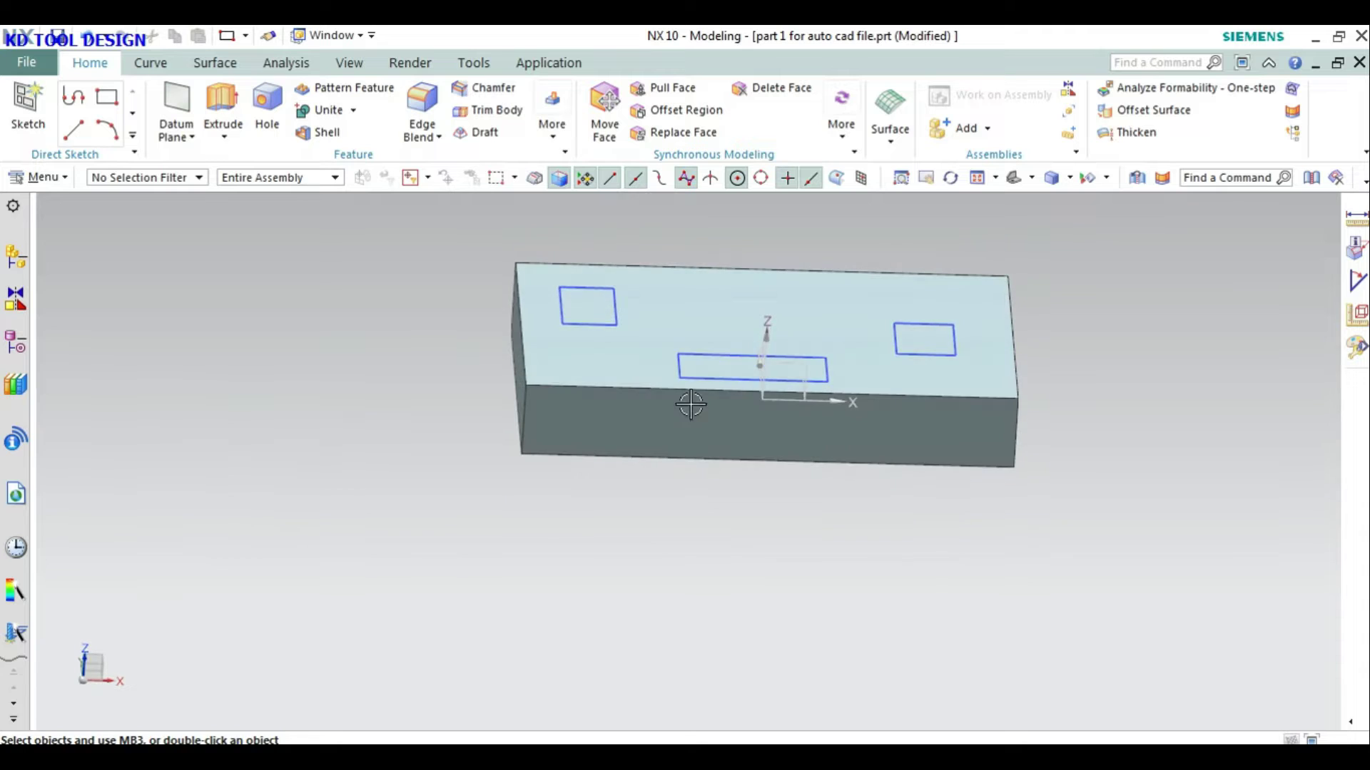
Step: Extrude the three top-face rectangles 50 mm upward into standing blocks
left_click(681, 365)
left_click(232, 103)
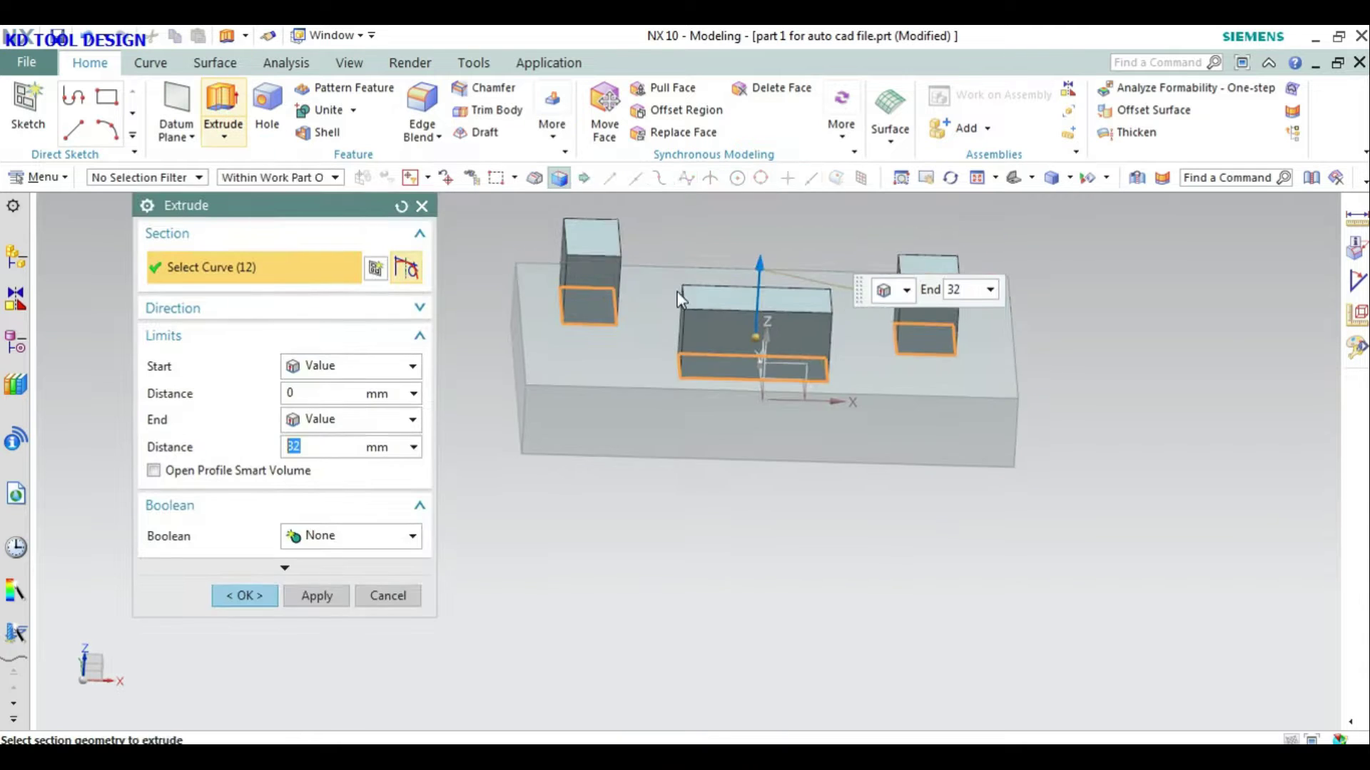
left_click(249, 615)
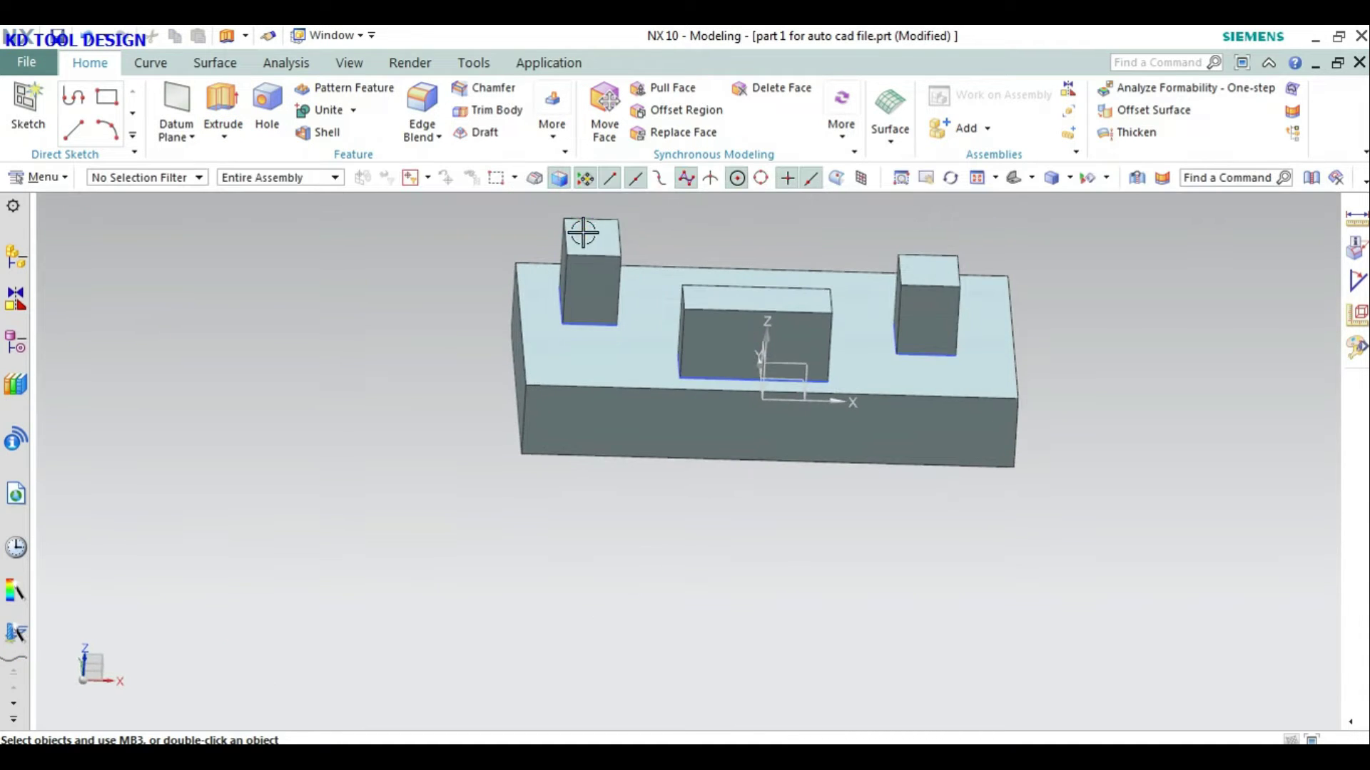
left_click(311, 471)
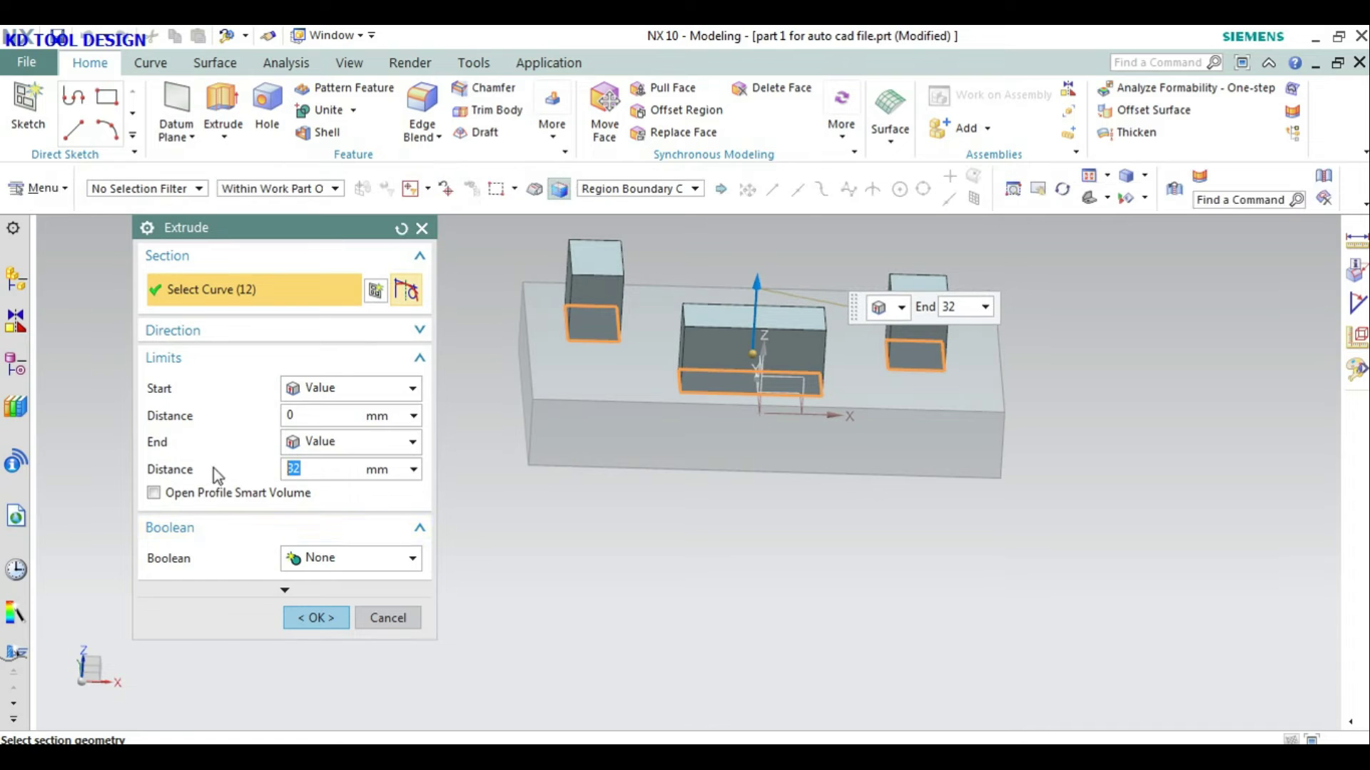
type("50")
key("Return")
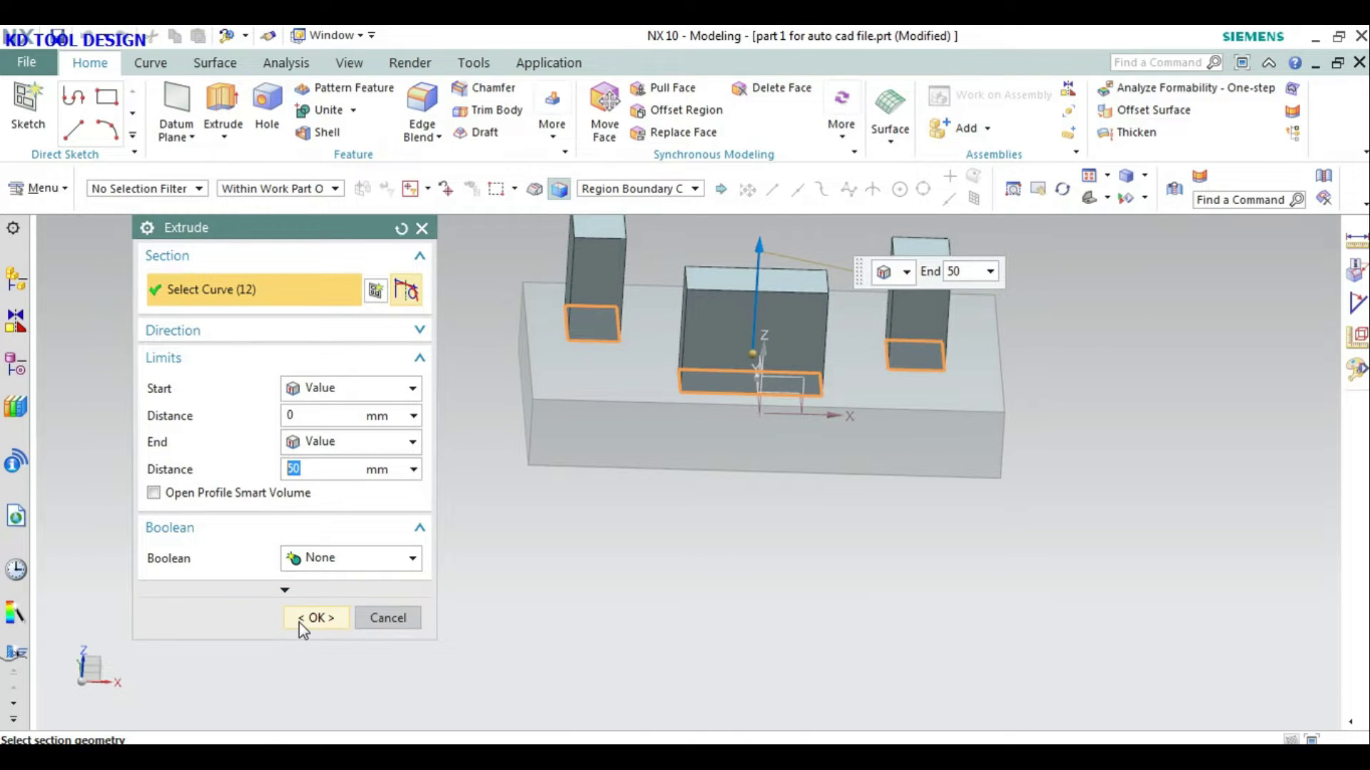
left_click(299, 622)
scroll(658, 401, "down", 3)
right_click(631, 370)
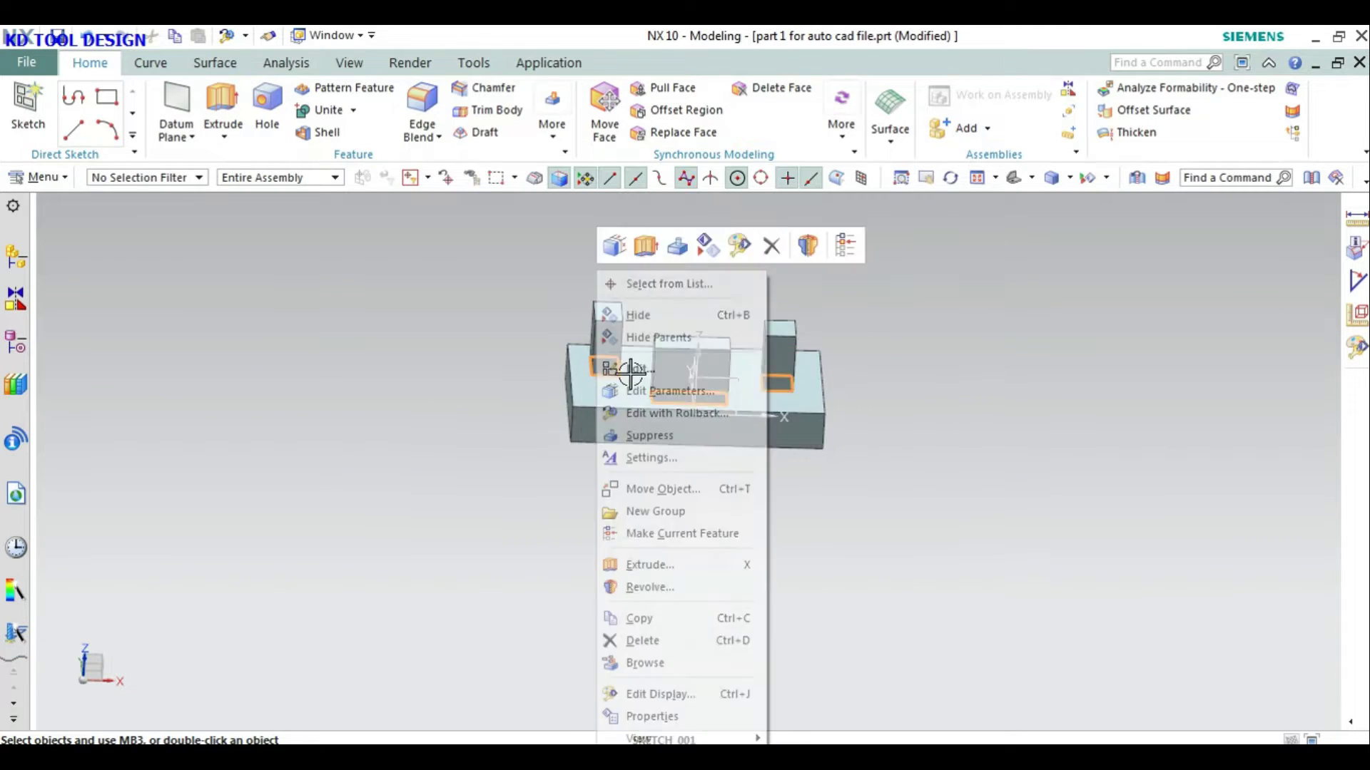
left_click(1002, 391)
mouse_move(1003, 392)
middle_mouse_down()
mouse_move(834, 366)
mouse_move(820, 314)
middle_mouse_up()
scroll(846, 324, "up", 3)
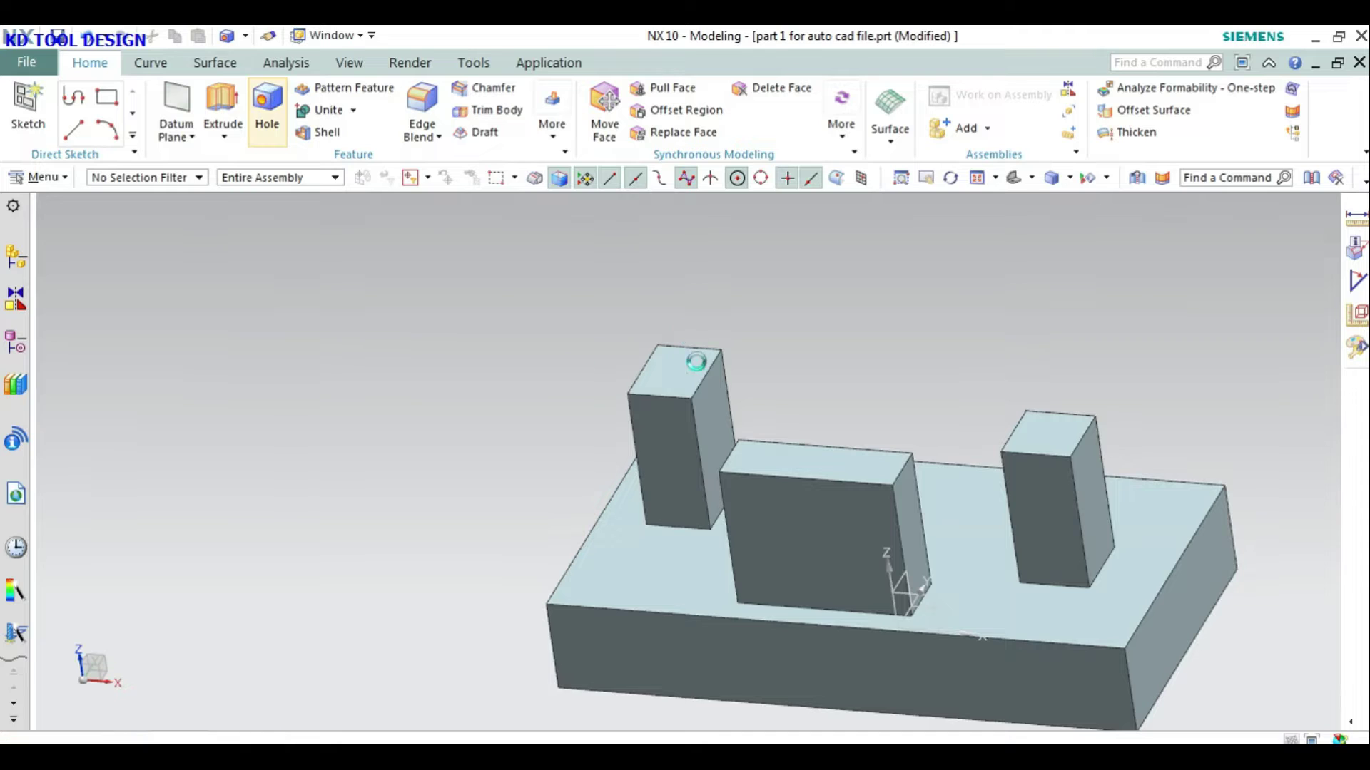
Step: Start a General Hole and sketch its position on the left block's side face
left_click(392, 291)
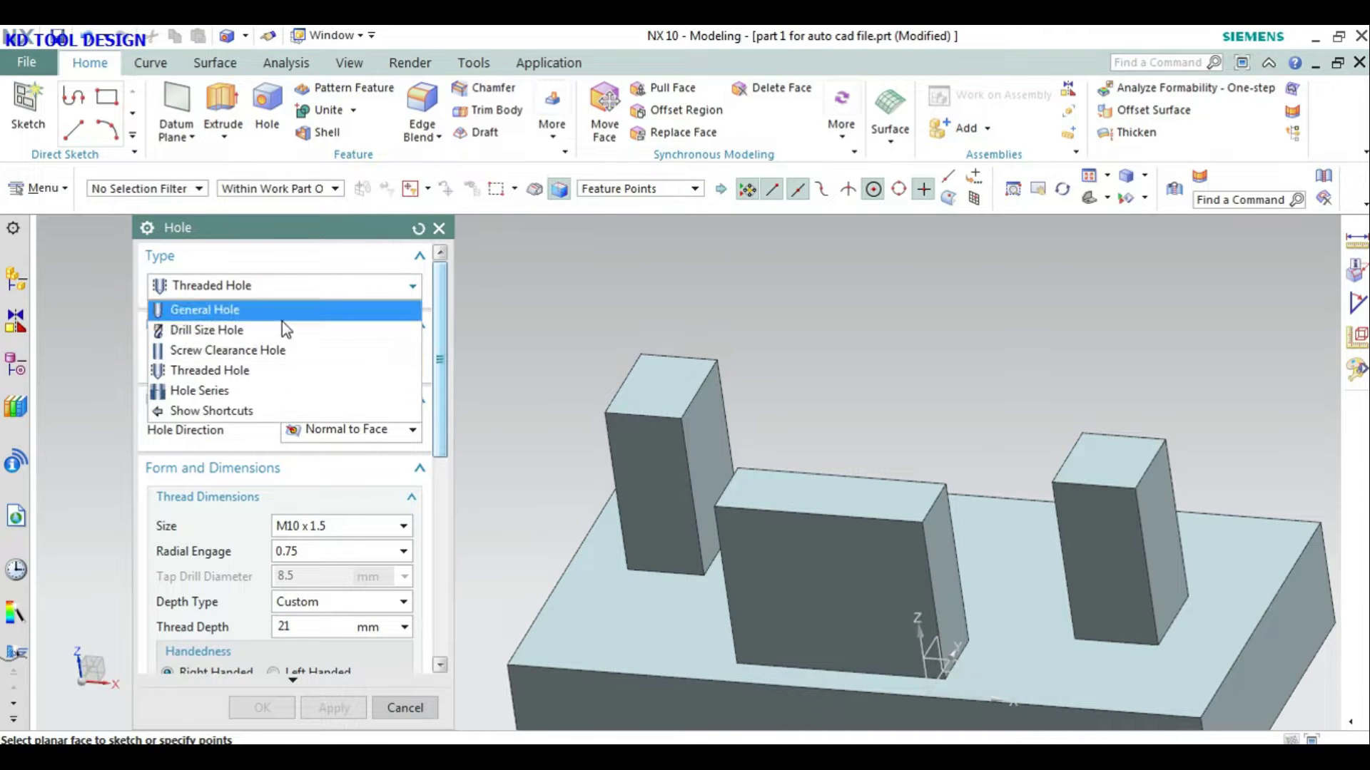
left_click(214, 309)
left_click(376, 362)
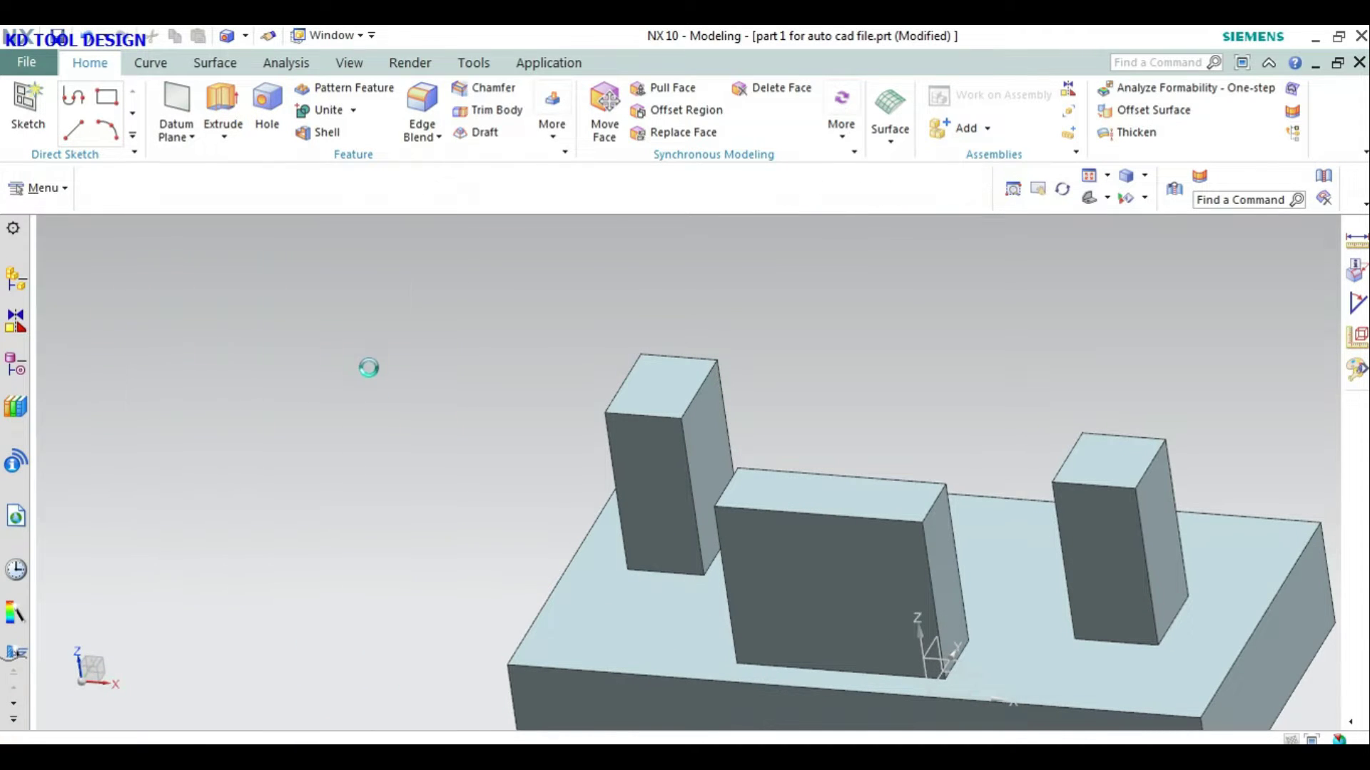
left_click(742, 418)
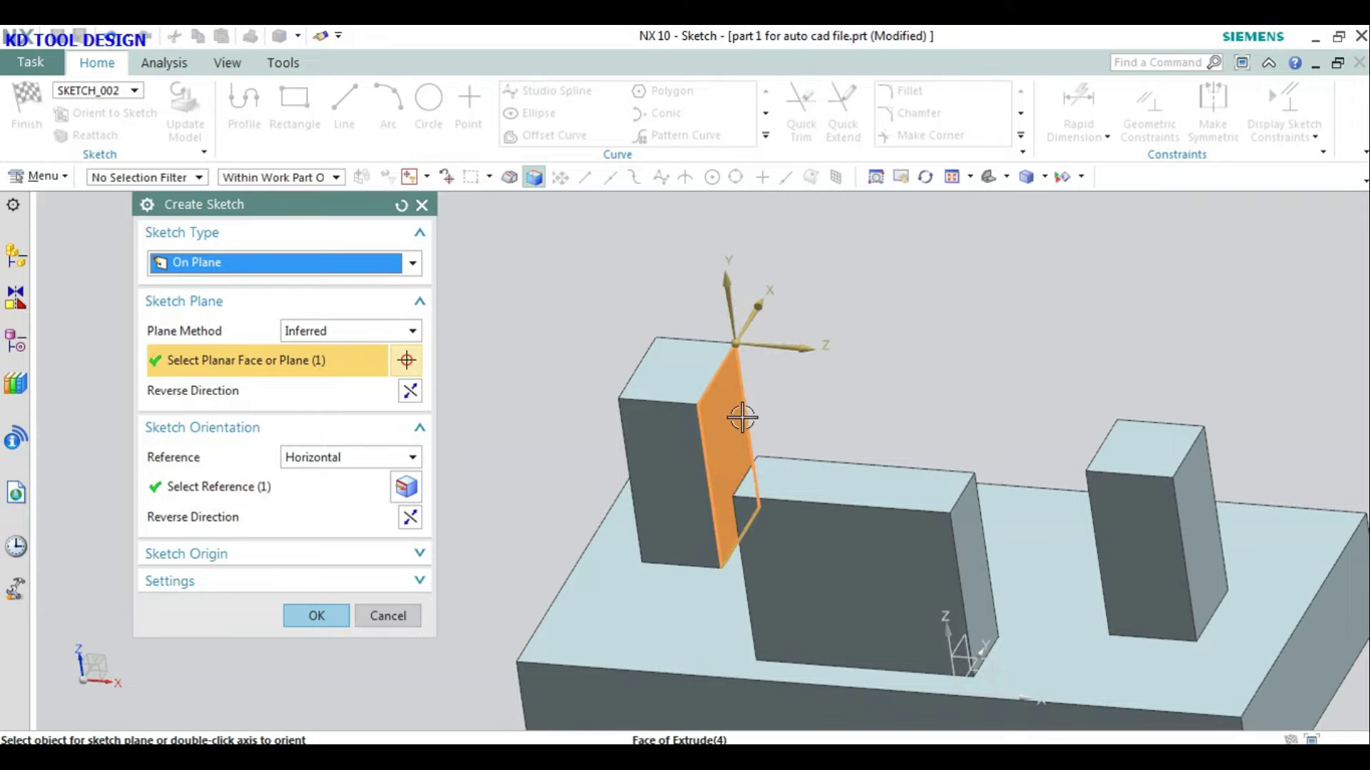
left_click(314, 618)
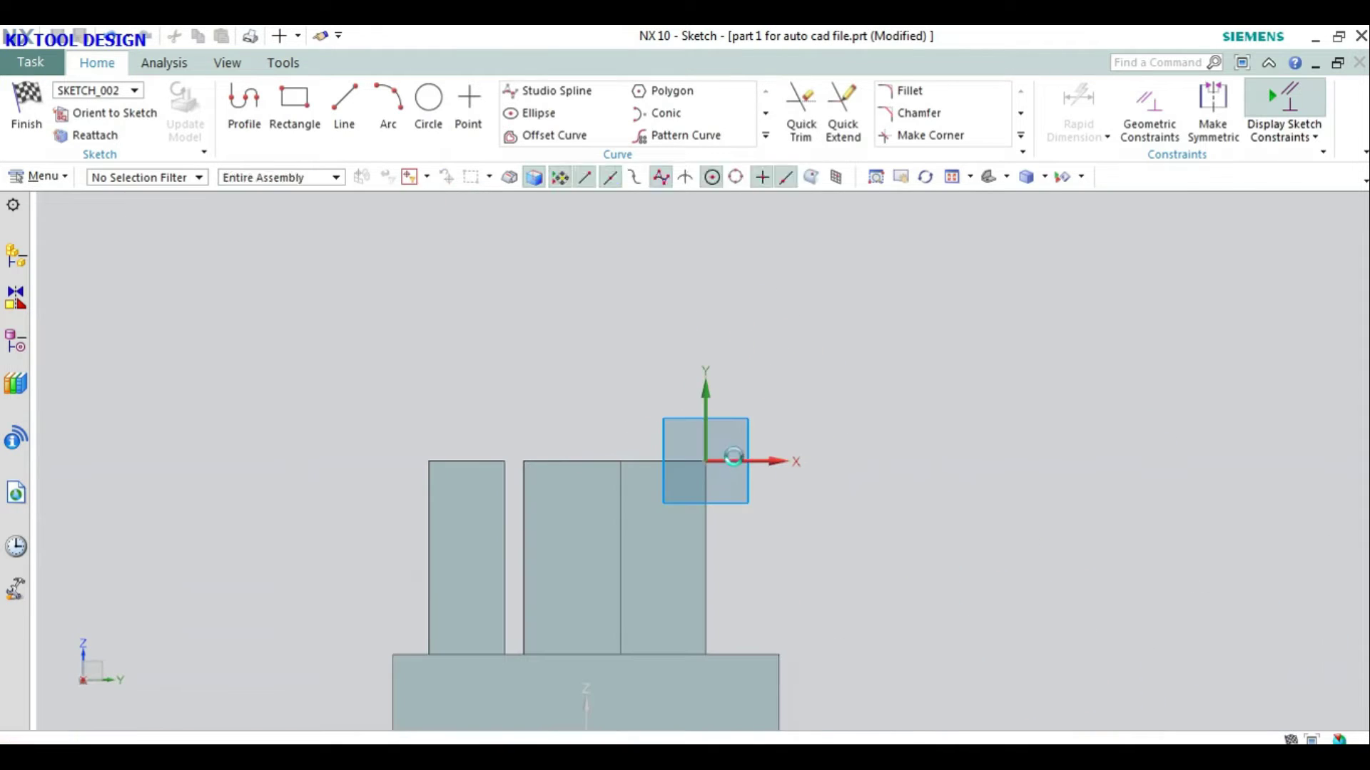
key("p")
middle_click_drag(850, 477, 854, 504)
scroll(633, 391, "up", 4)
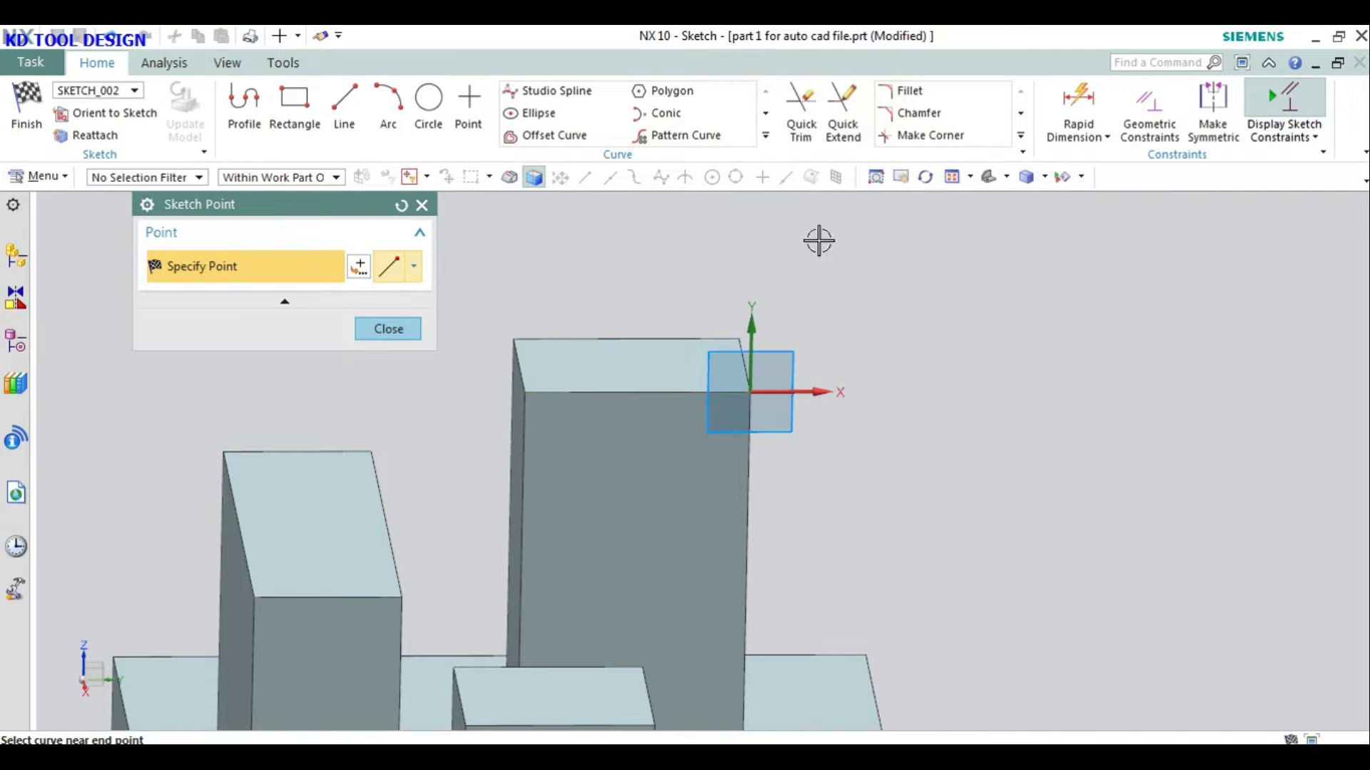
Step: Place the hole point midway between the two ends of the block's top edge
left_click(627, 391)
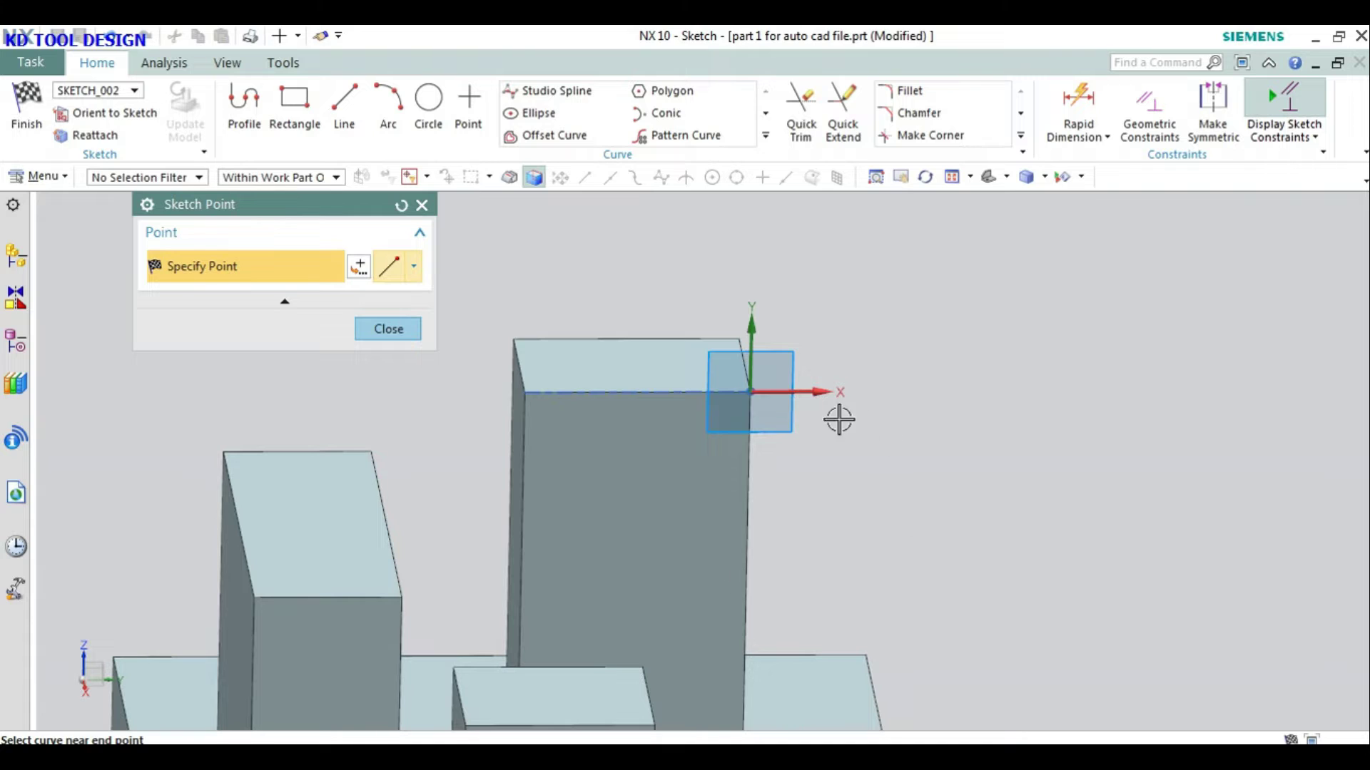
left_click(402, 206)
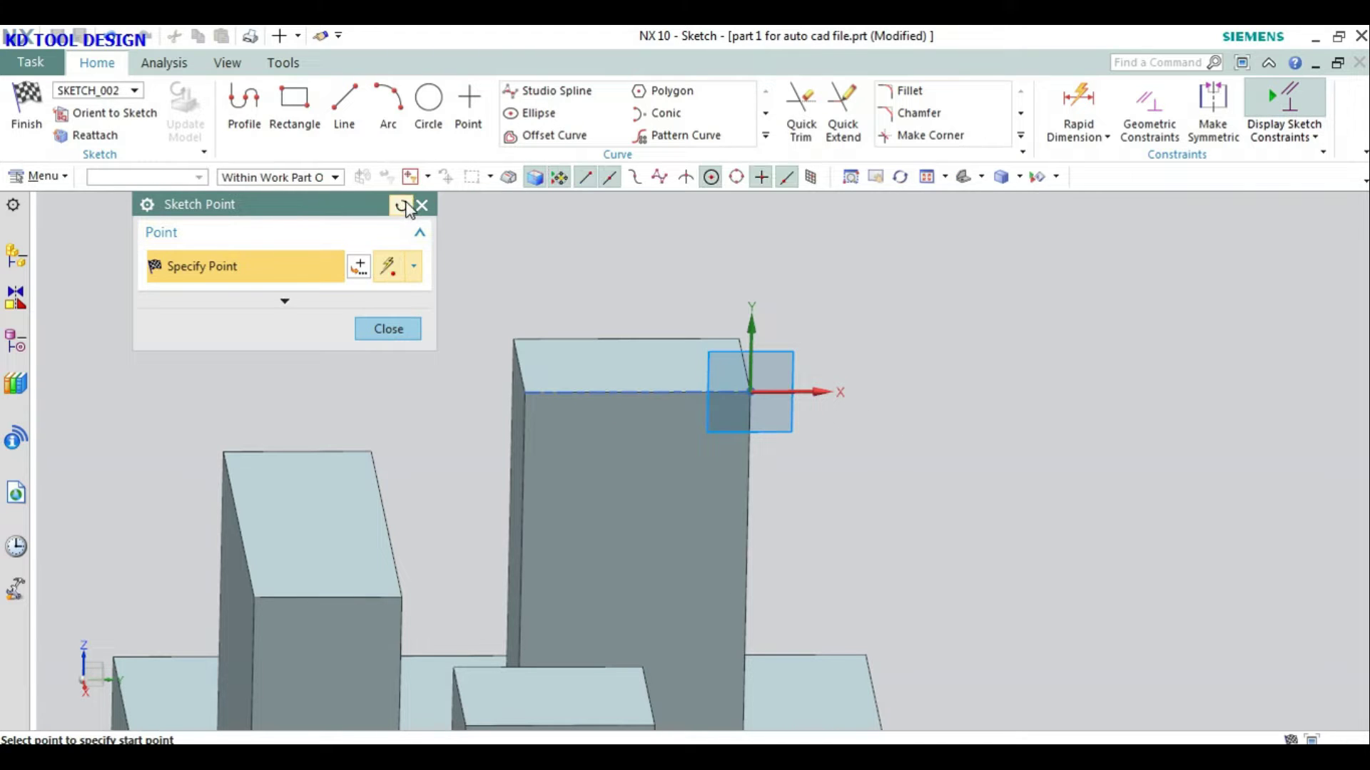
left_click(351, 268)
left_click(180, 263)
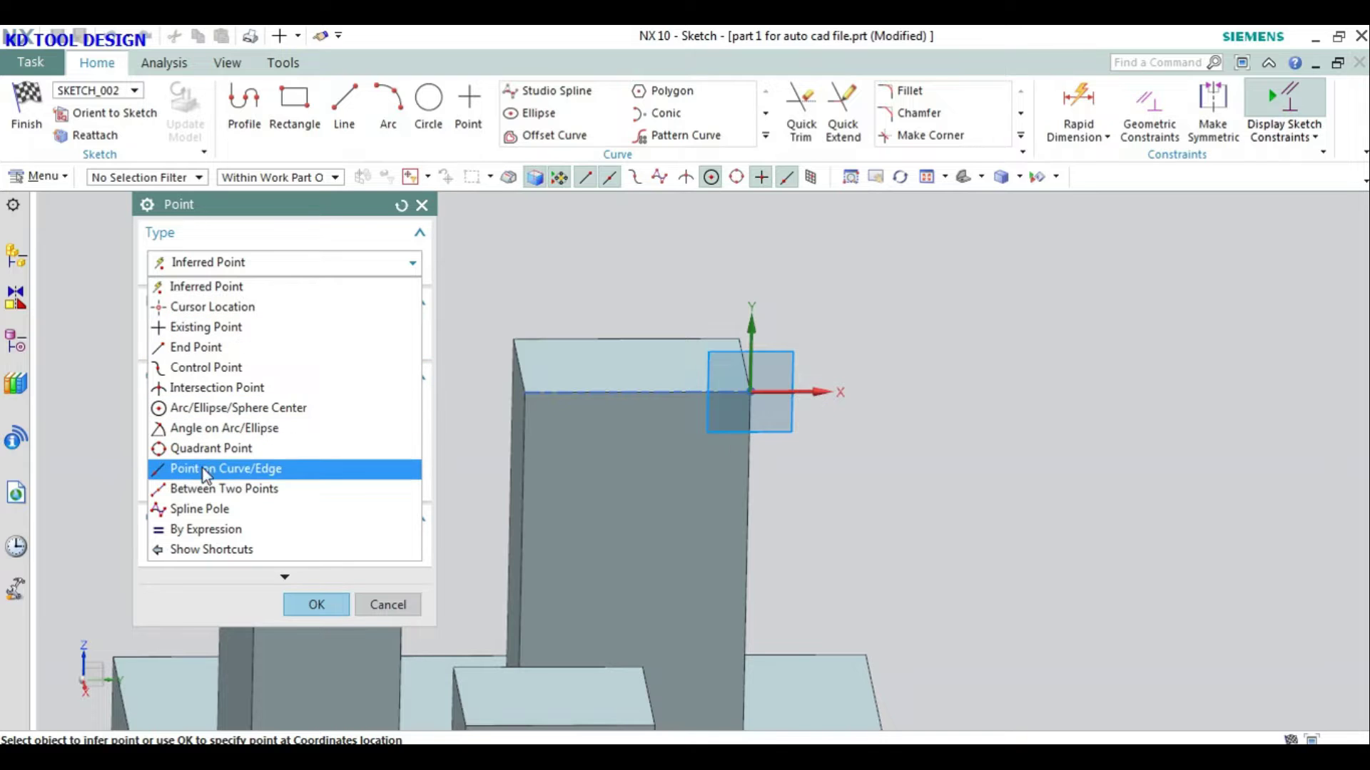
left_click(204, 491)
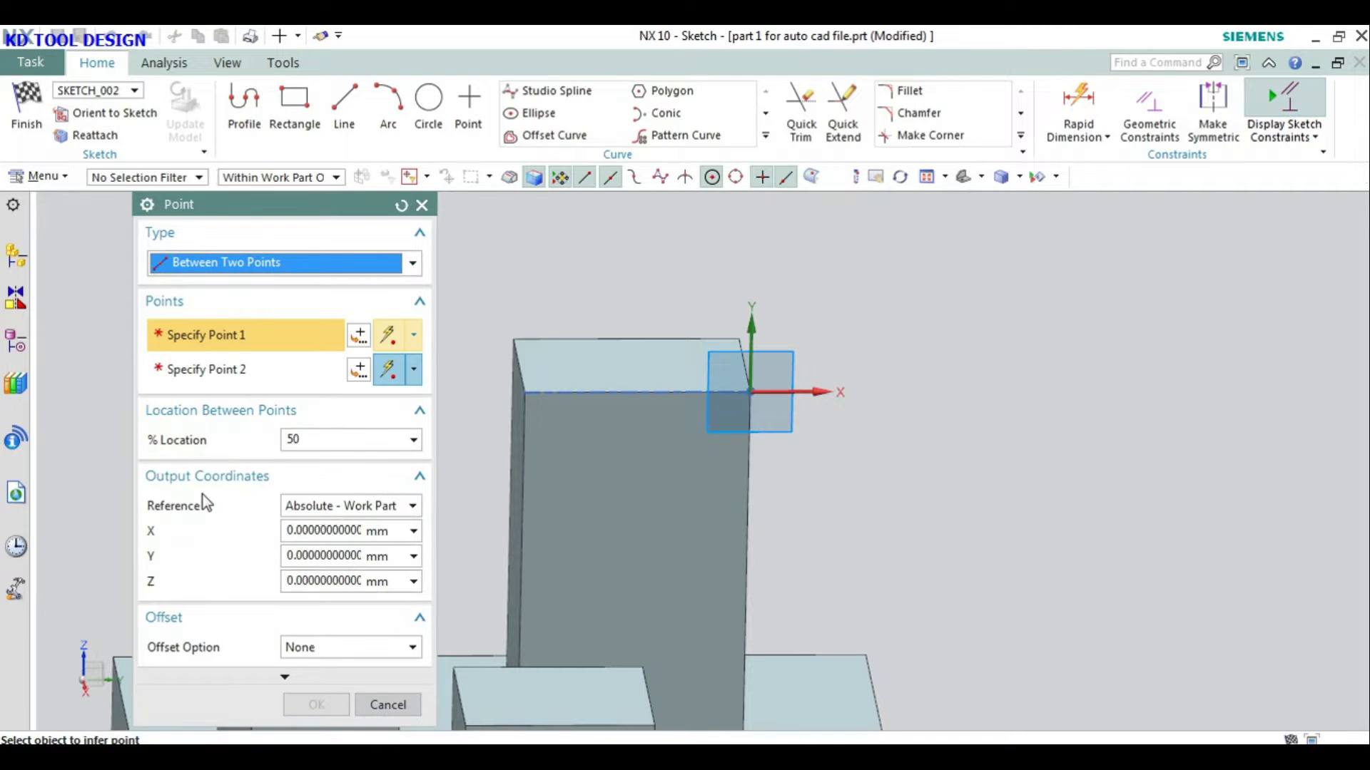
left_click(525, 391)
left_click(751, 390)
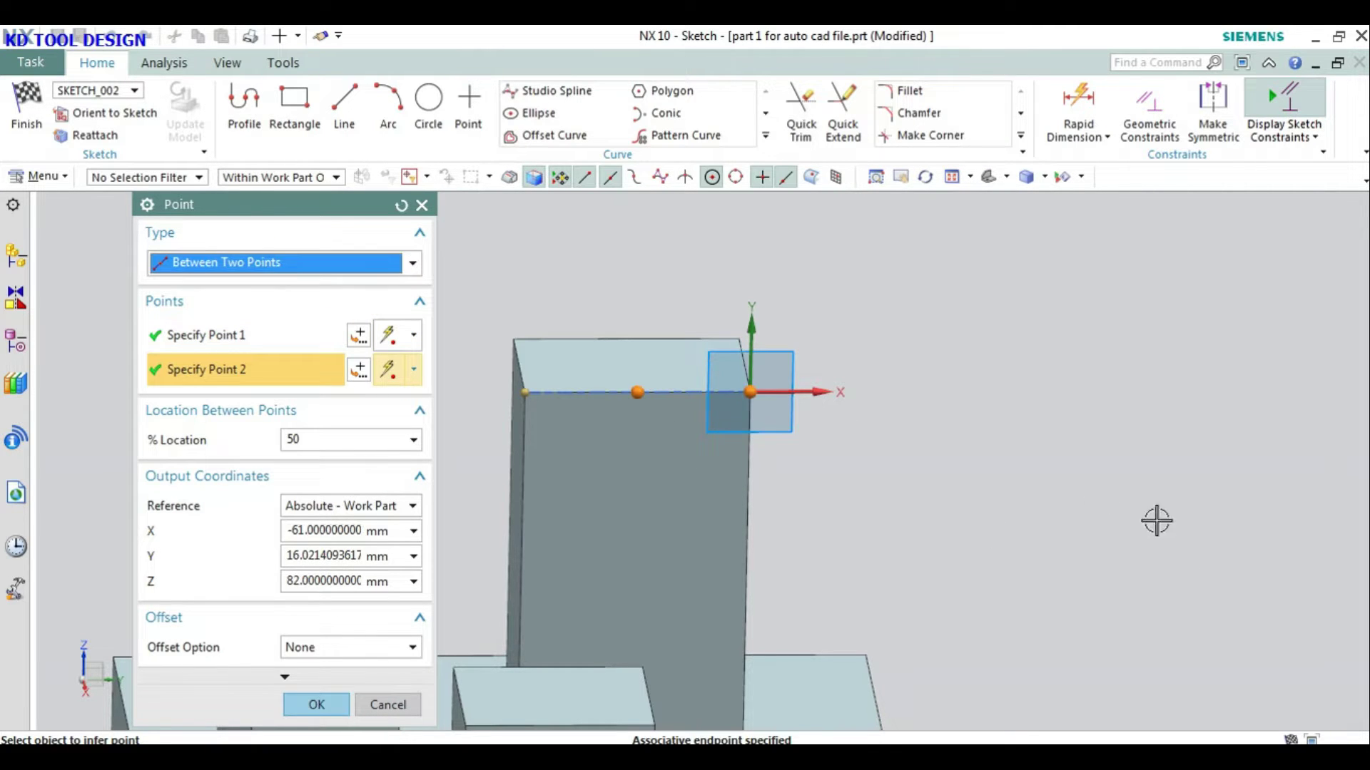
left_click(314, 704)
left_click(387, 328)
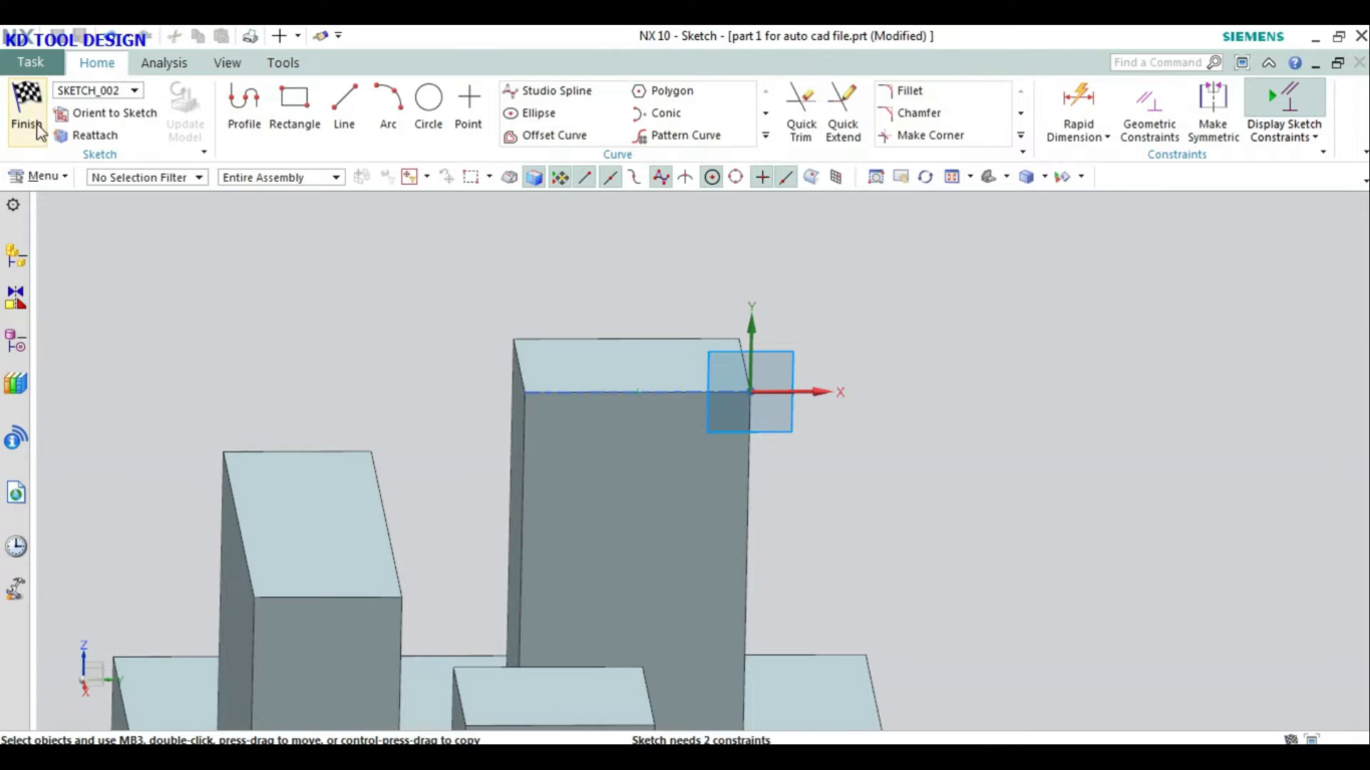
left_click(26, 107)
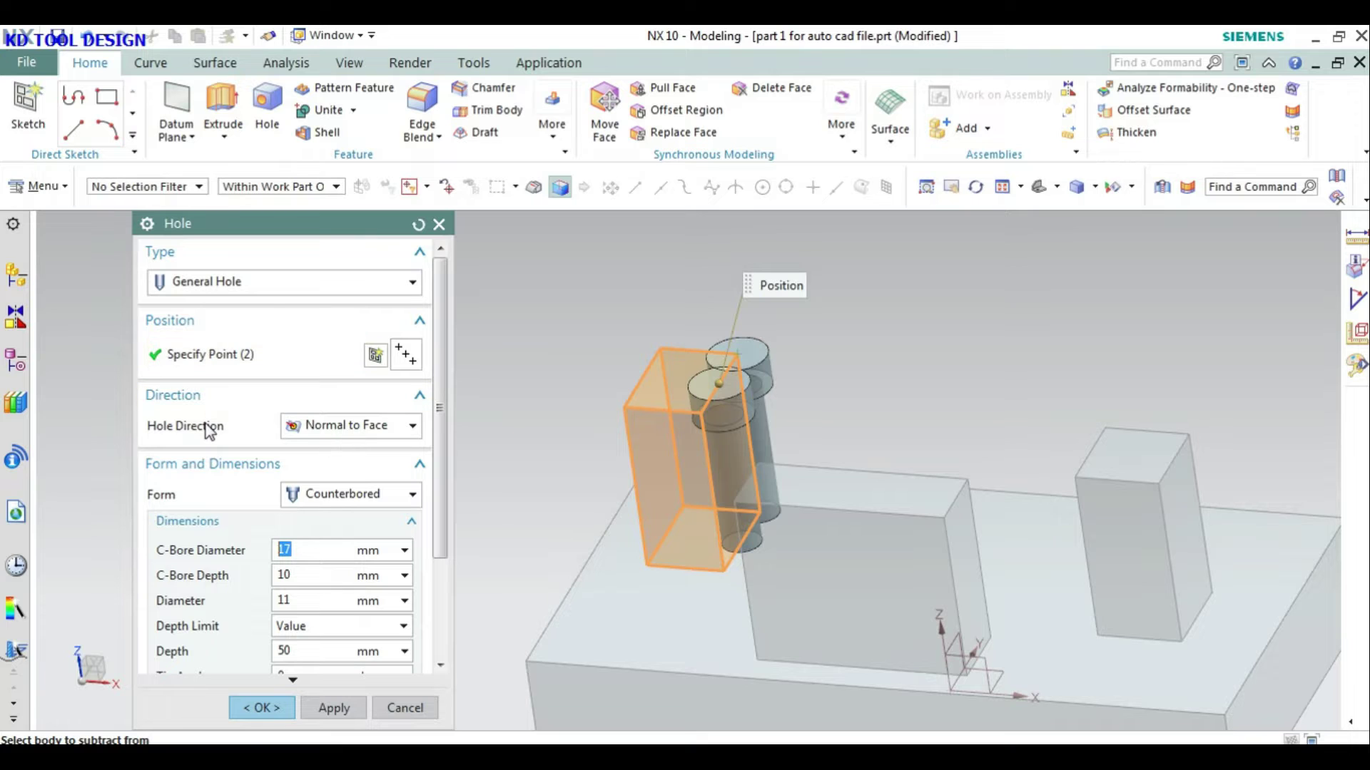
Step: Create a 10 mm Simple hole along the reversed X vector
left_click(369, 428)
left_click(353, 469)
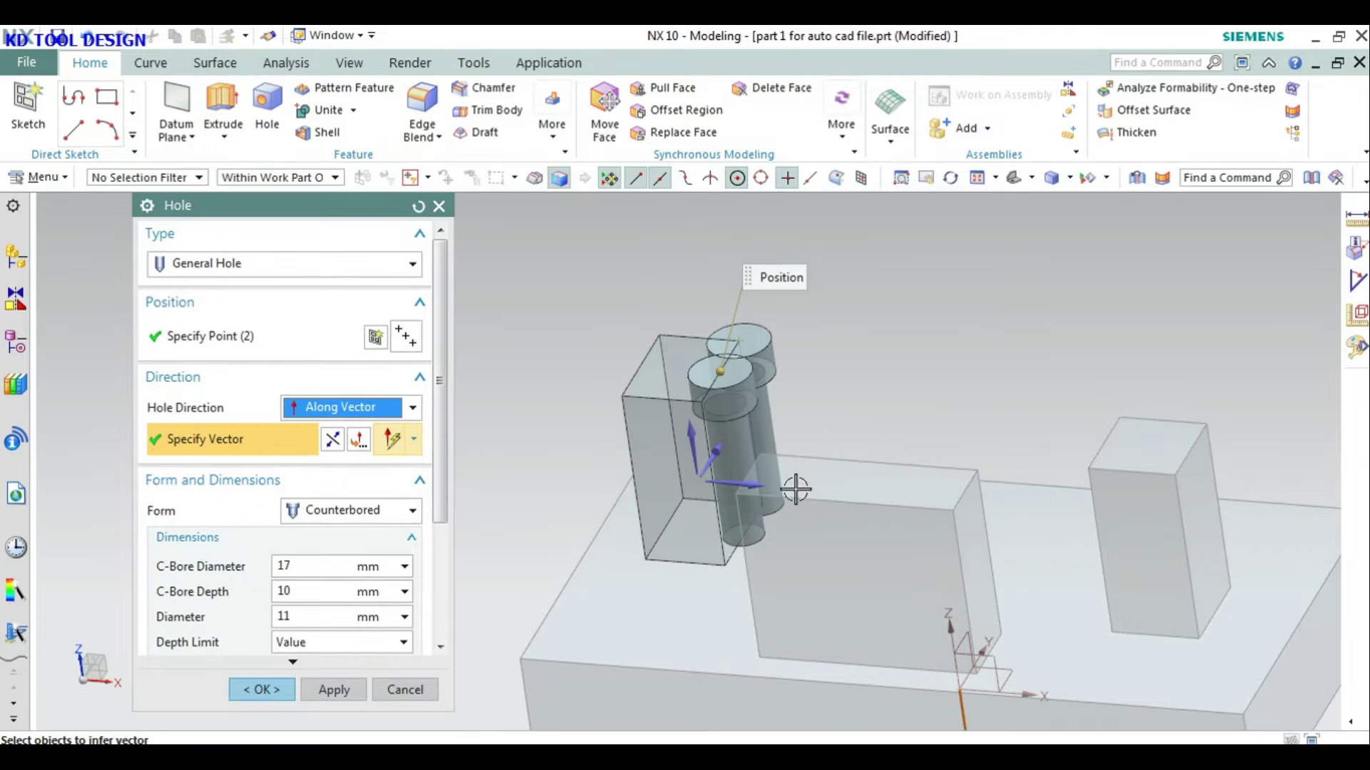
left_click(754, 493)
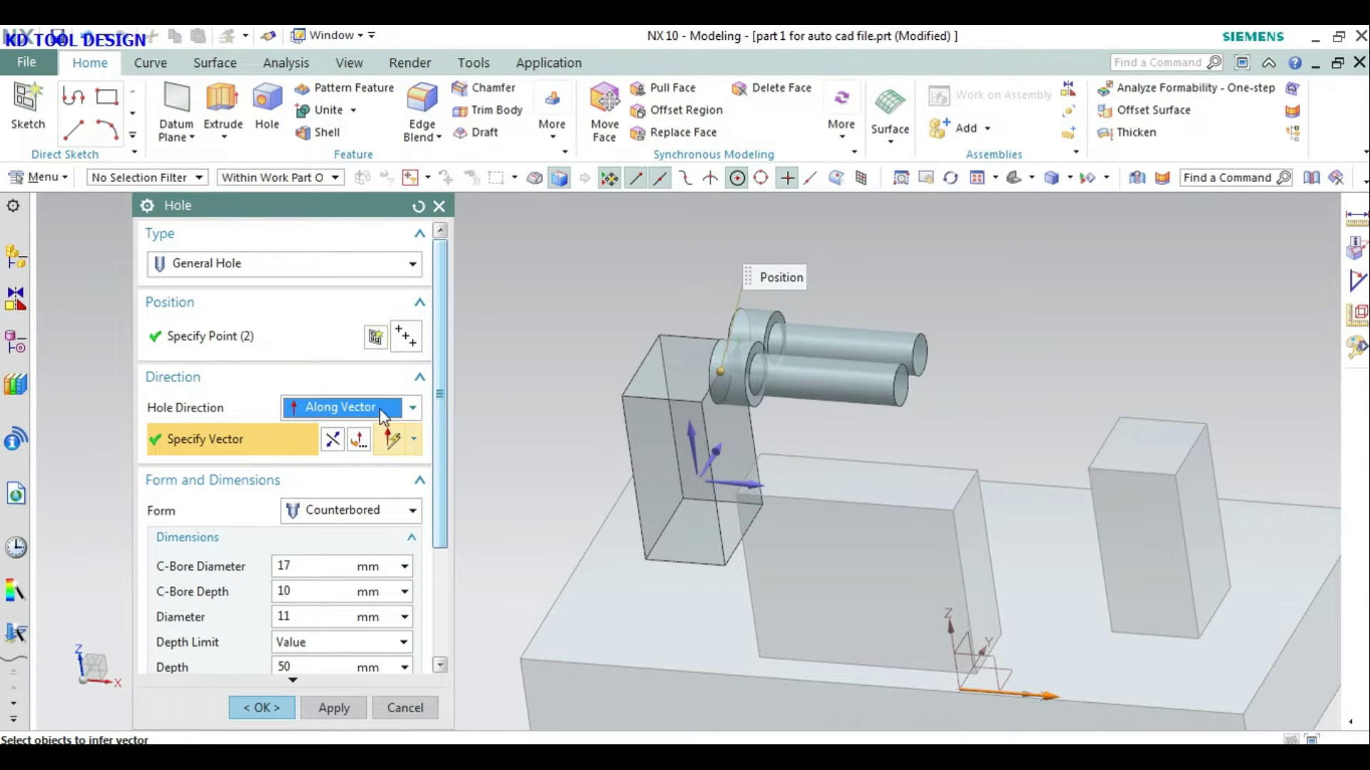
left_click(332, 440)
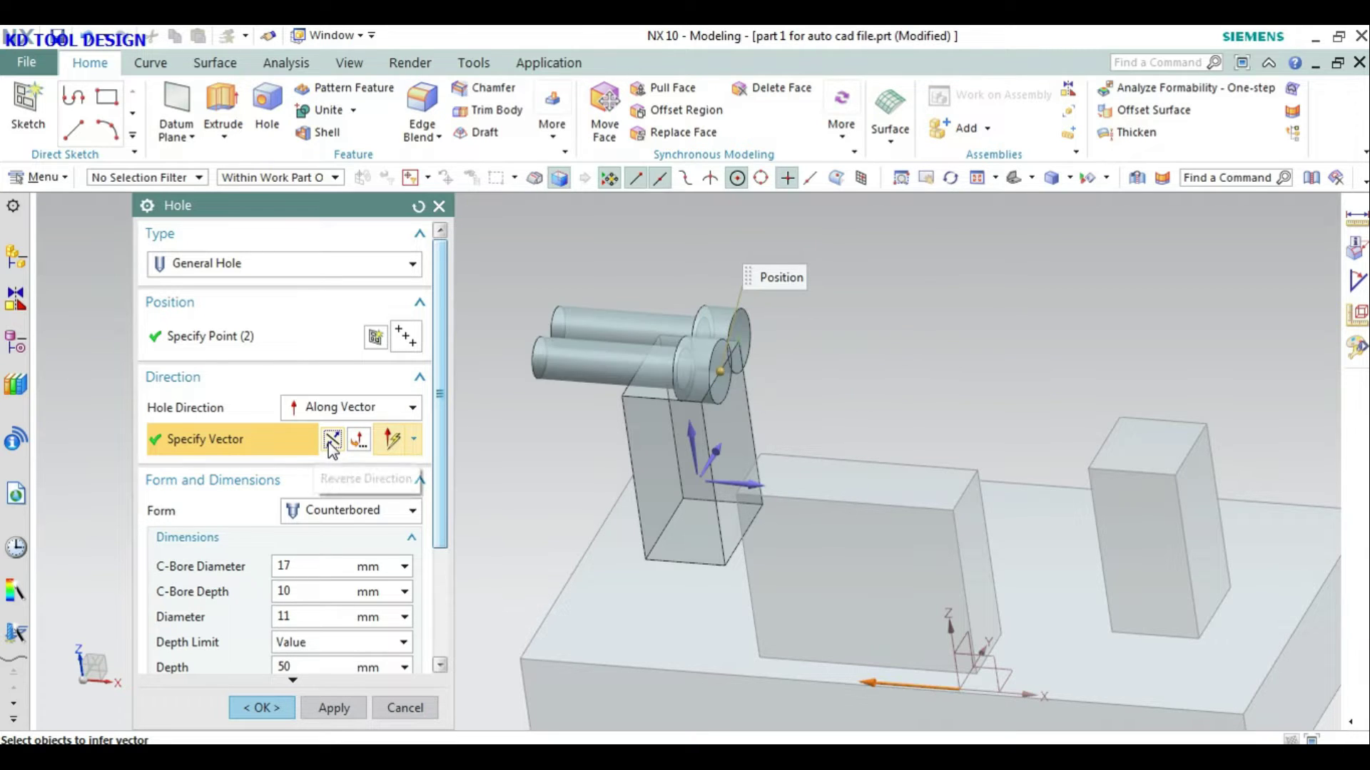
left_click(348, 511)
left_click(333, 535)
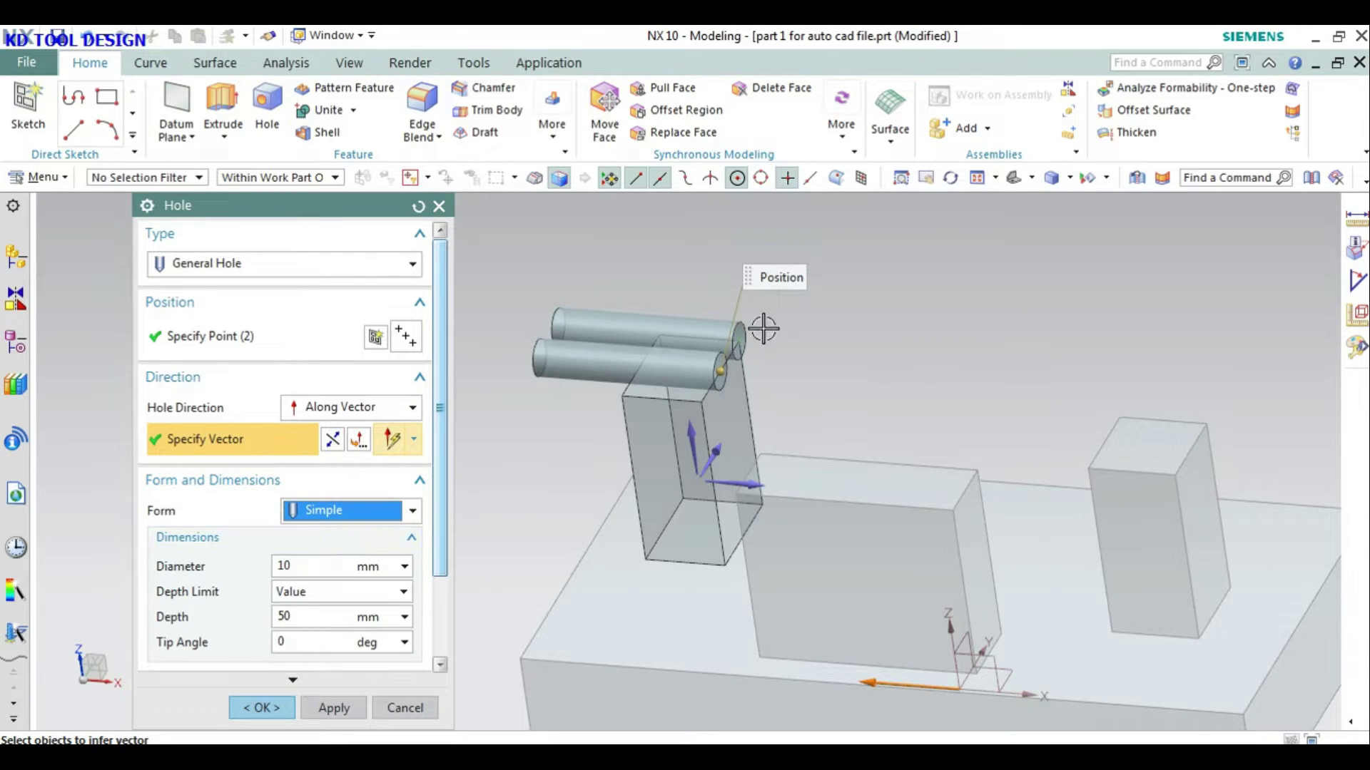
left_click(260, 709)
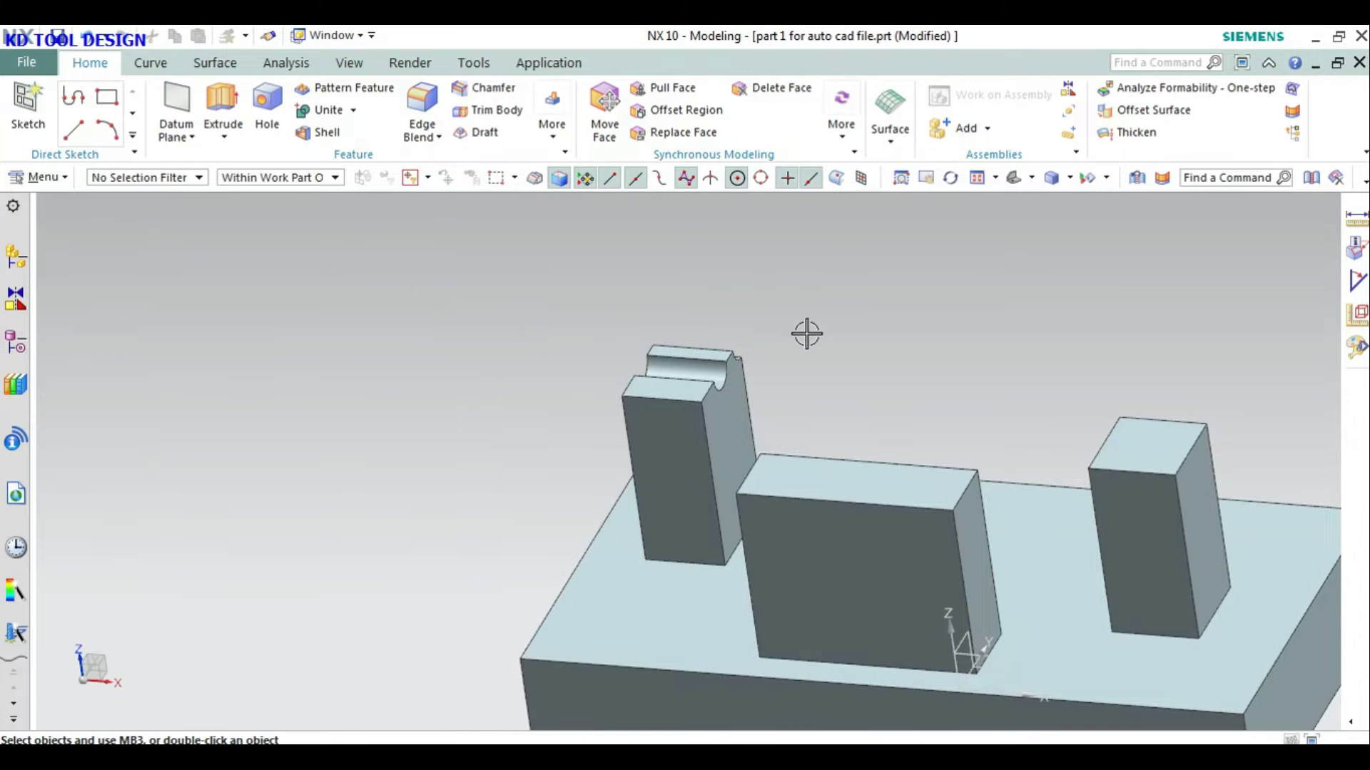
middle_click_drag(807, 330, 737, 354)
scroll(901, 335, "up", 5)
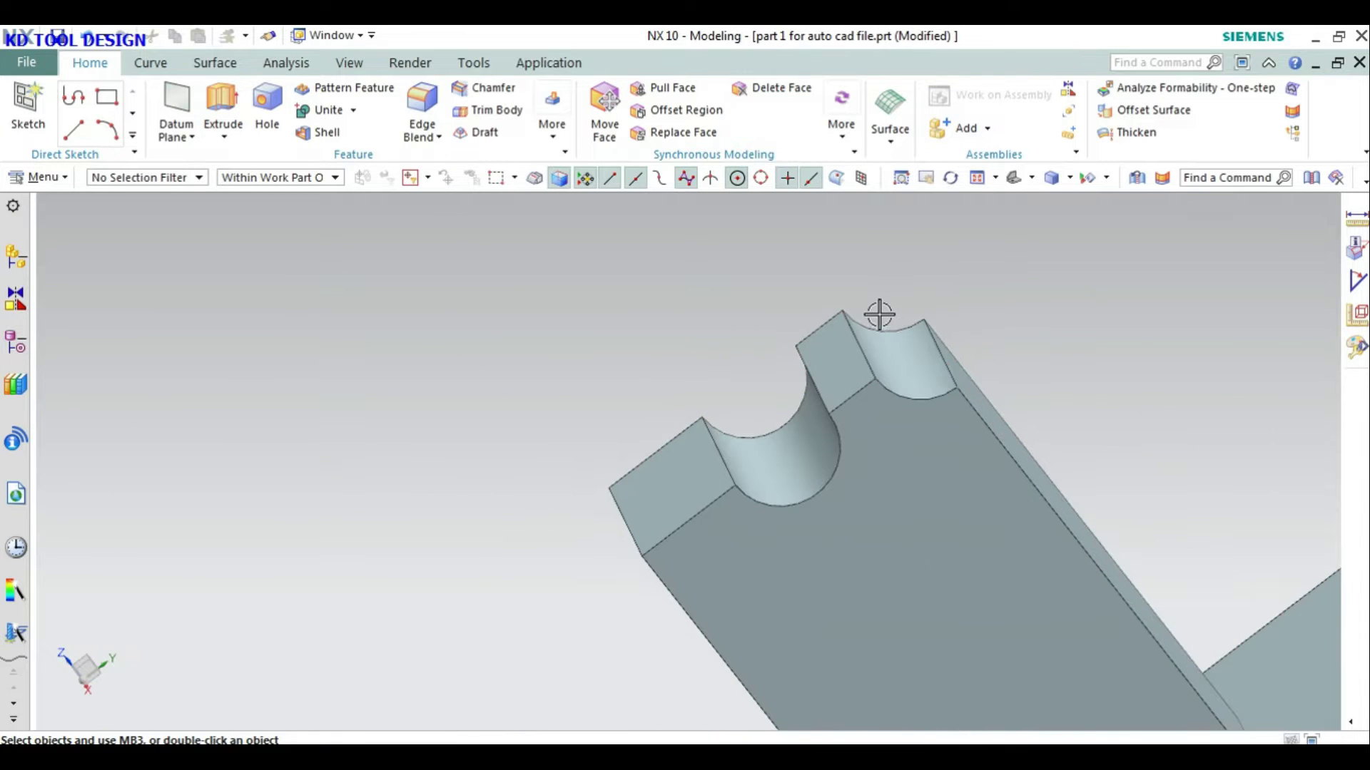
scroll(878, 314, "down", 5)
middle_click_drag(926, 355, 1033, 309)
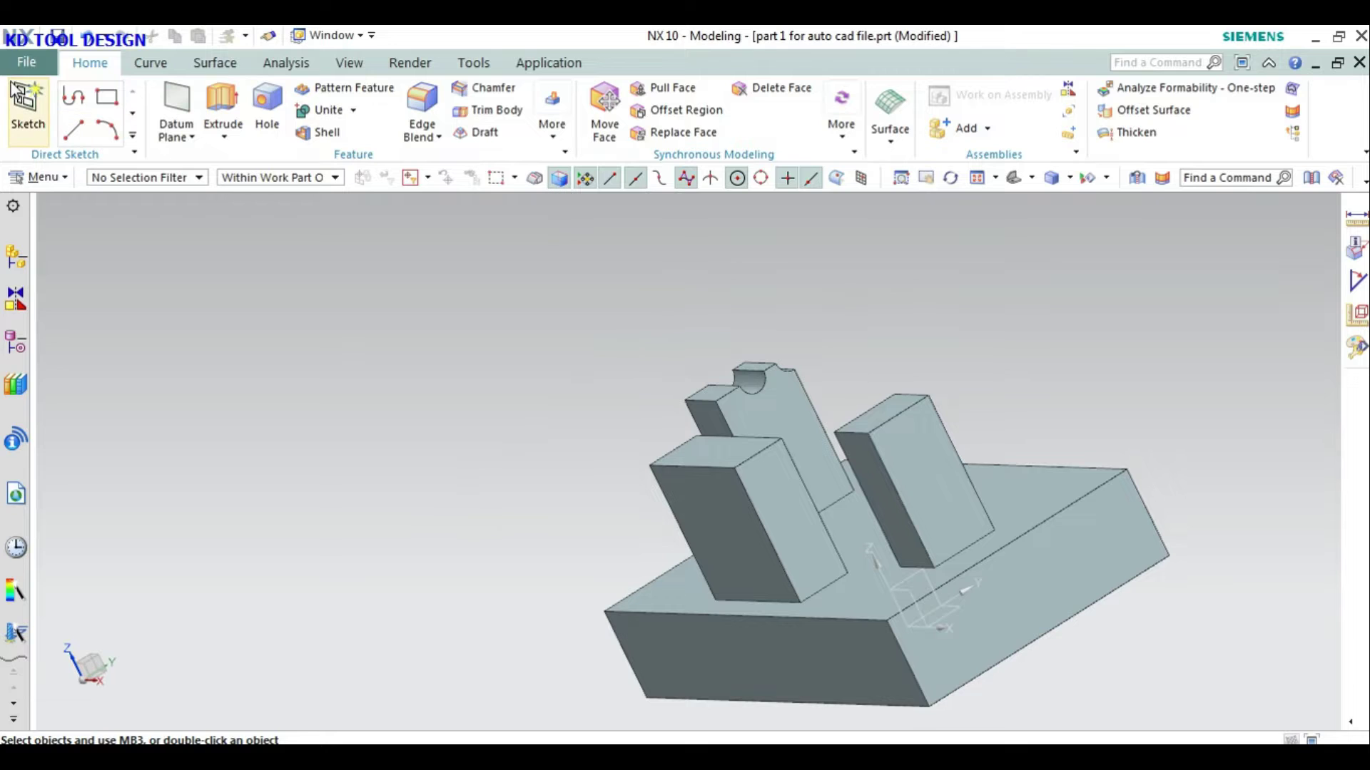
Step: Sketch a 10 mm circle centred at the edge midpoint on the right block's face
left_click(14, 87)
left_click(942, 456)
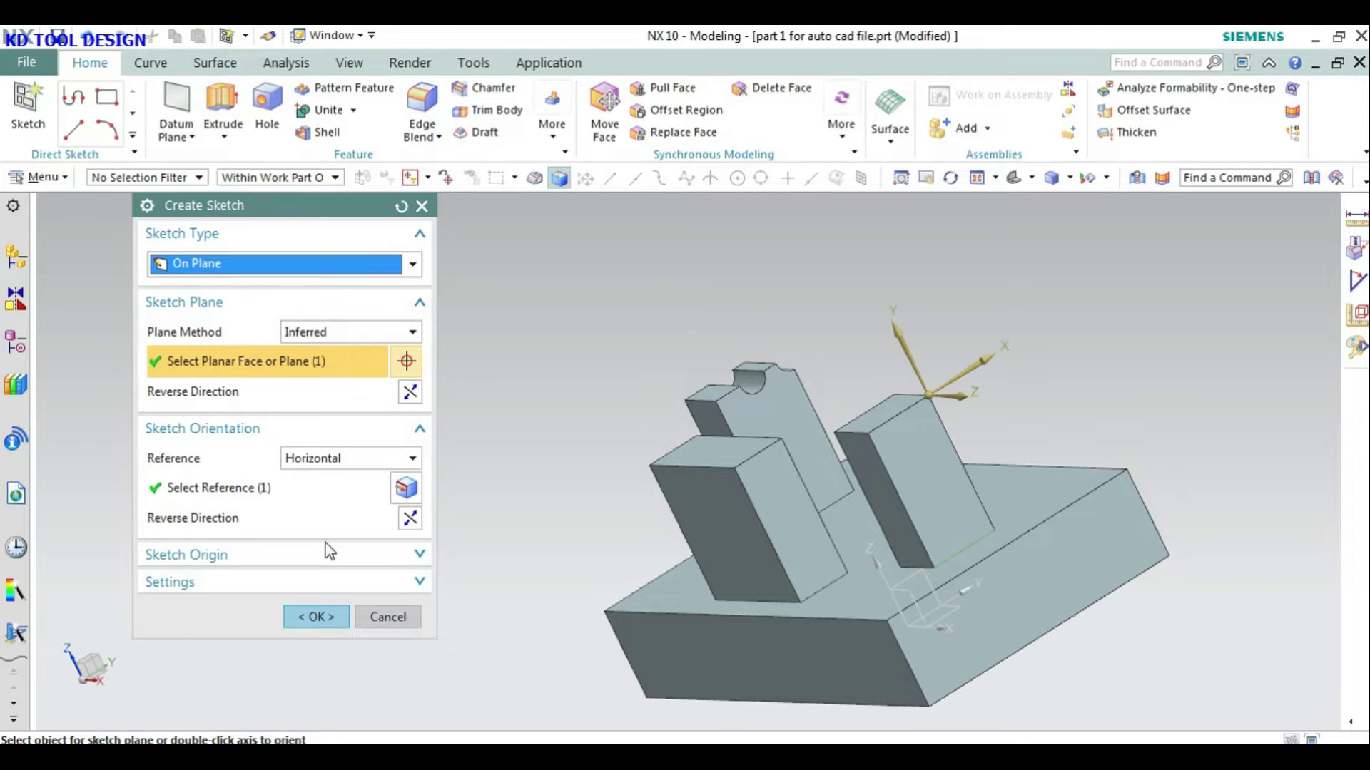
left_click(316, 618)
left_click(271, 98)
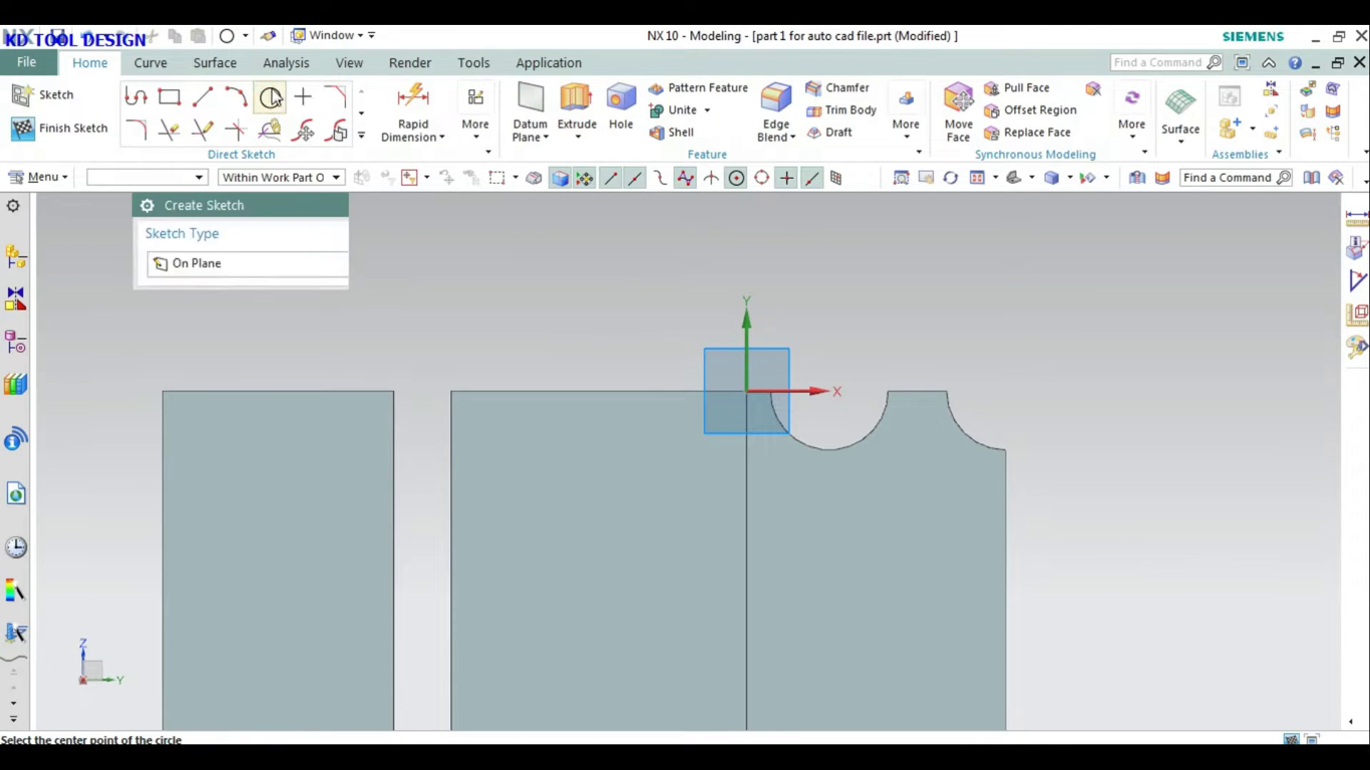
left_click(598, 391)
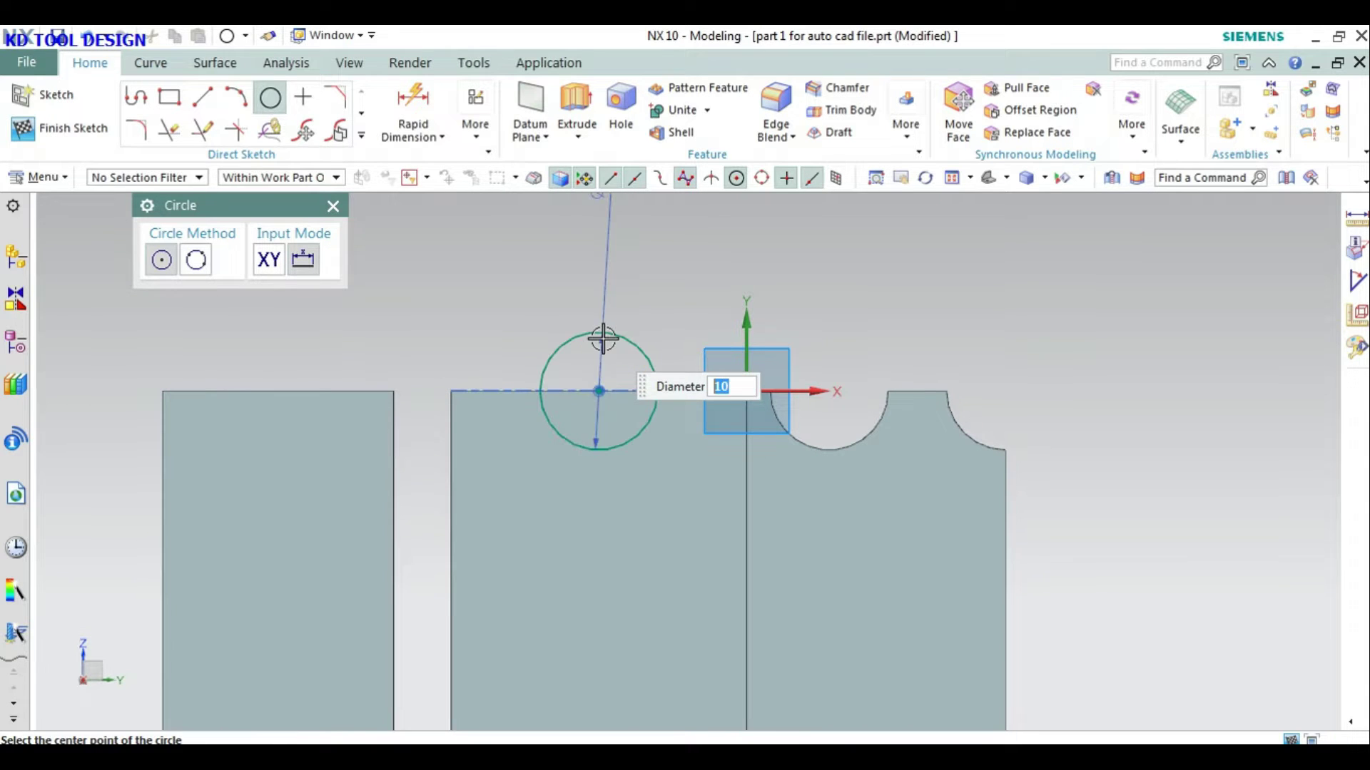
key("Return")
left_click(68, 128)
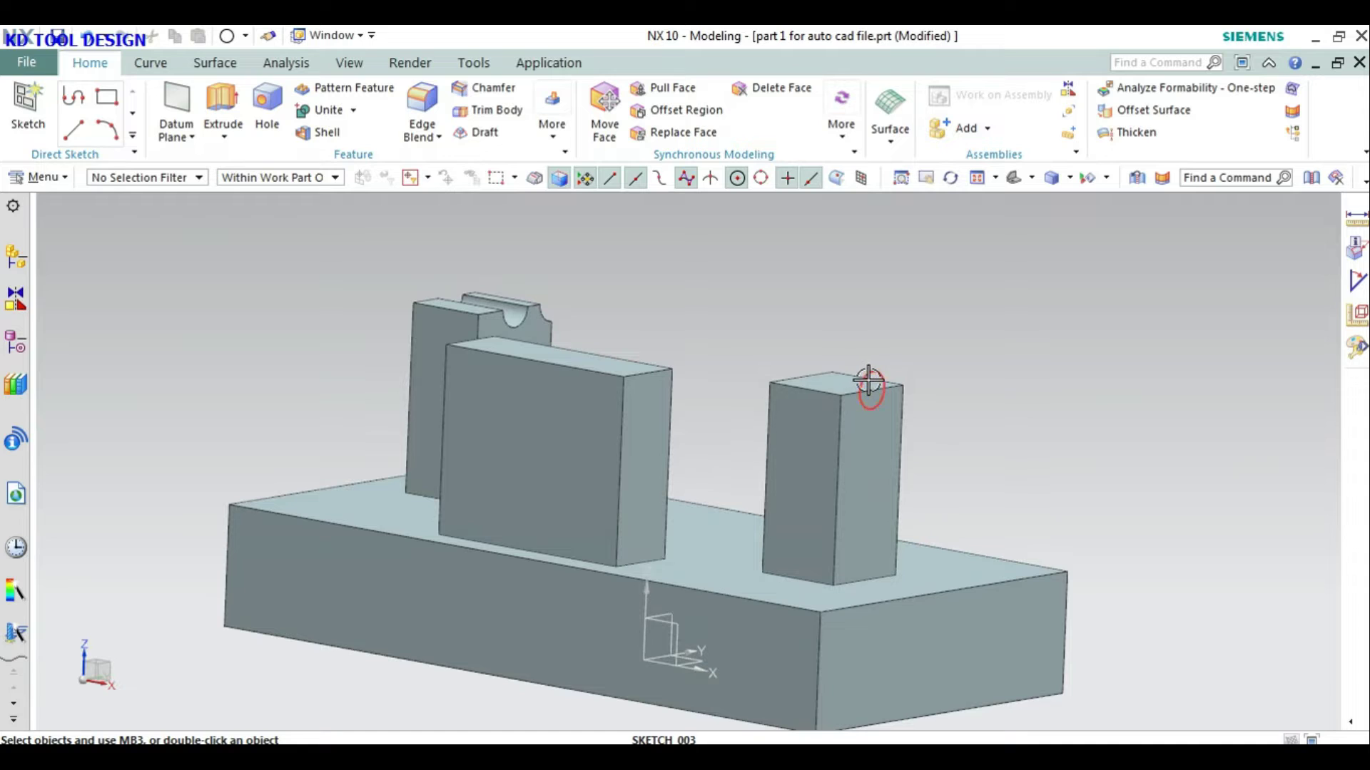
Step: Extrude the circle from -30 to 32 mm, subtracting it from the right block
left_click(872, 391)
key("x")
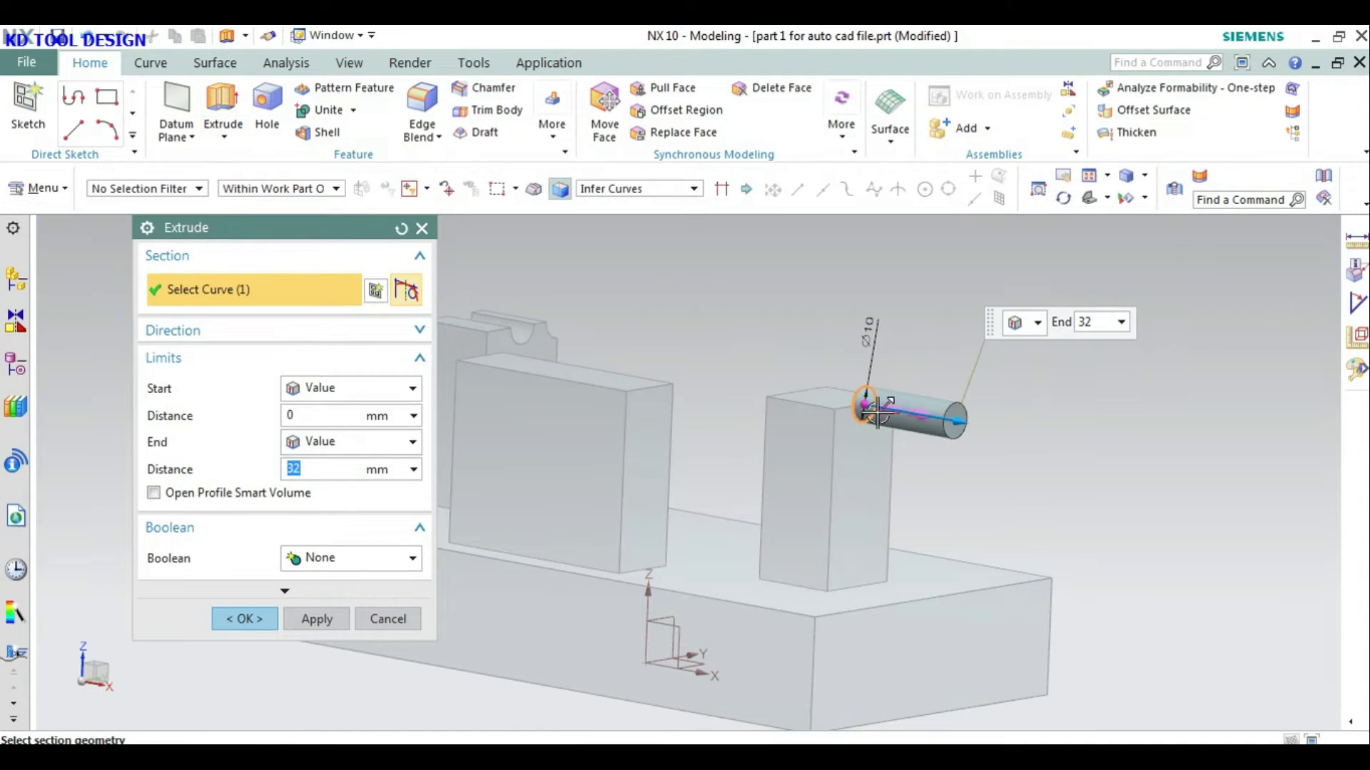
type("-30")
left_click(328, 558)
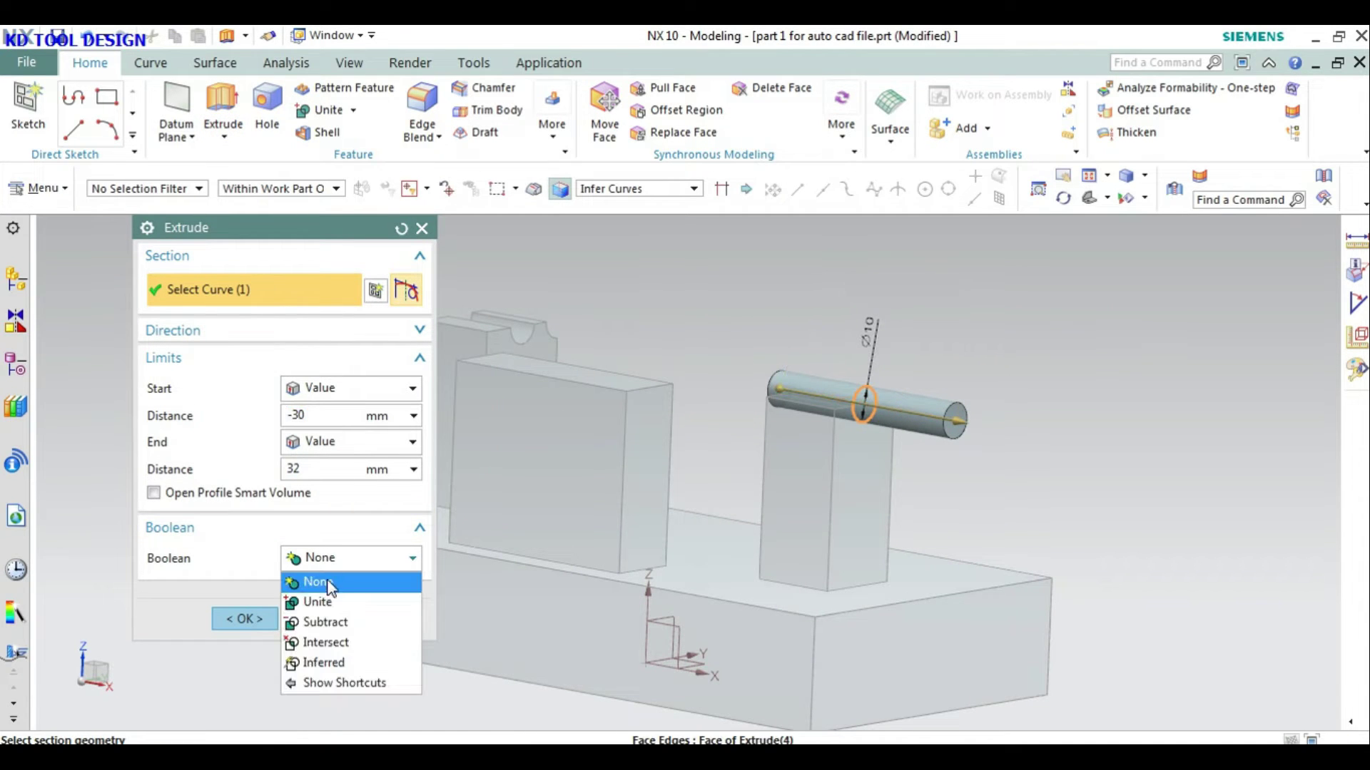
left_click(327, 582)
left_click(335, 558)
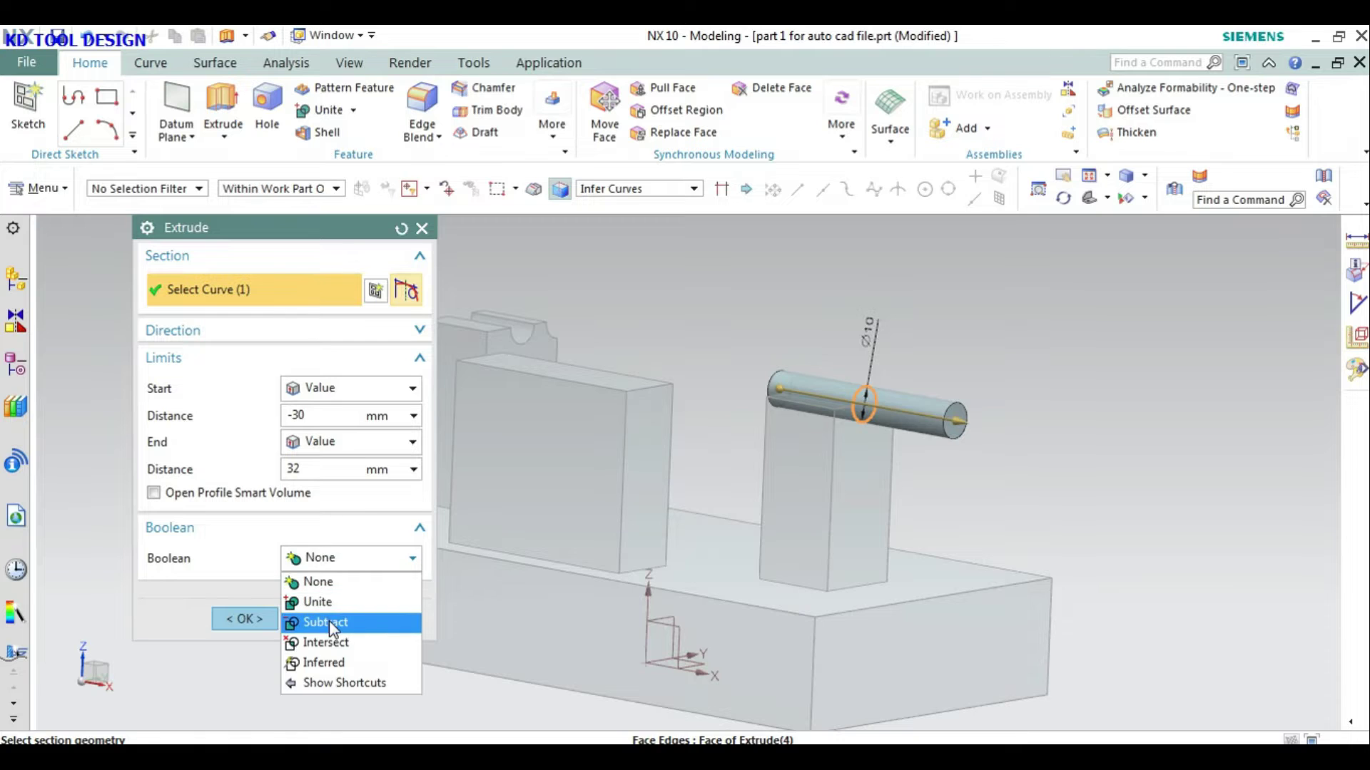
left_click(325, 622)
left_click(826, 513)
left_click(244, 653)
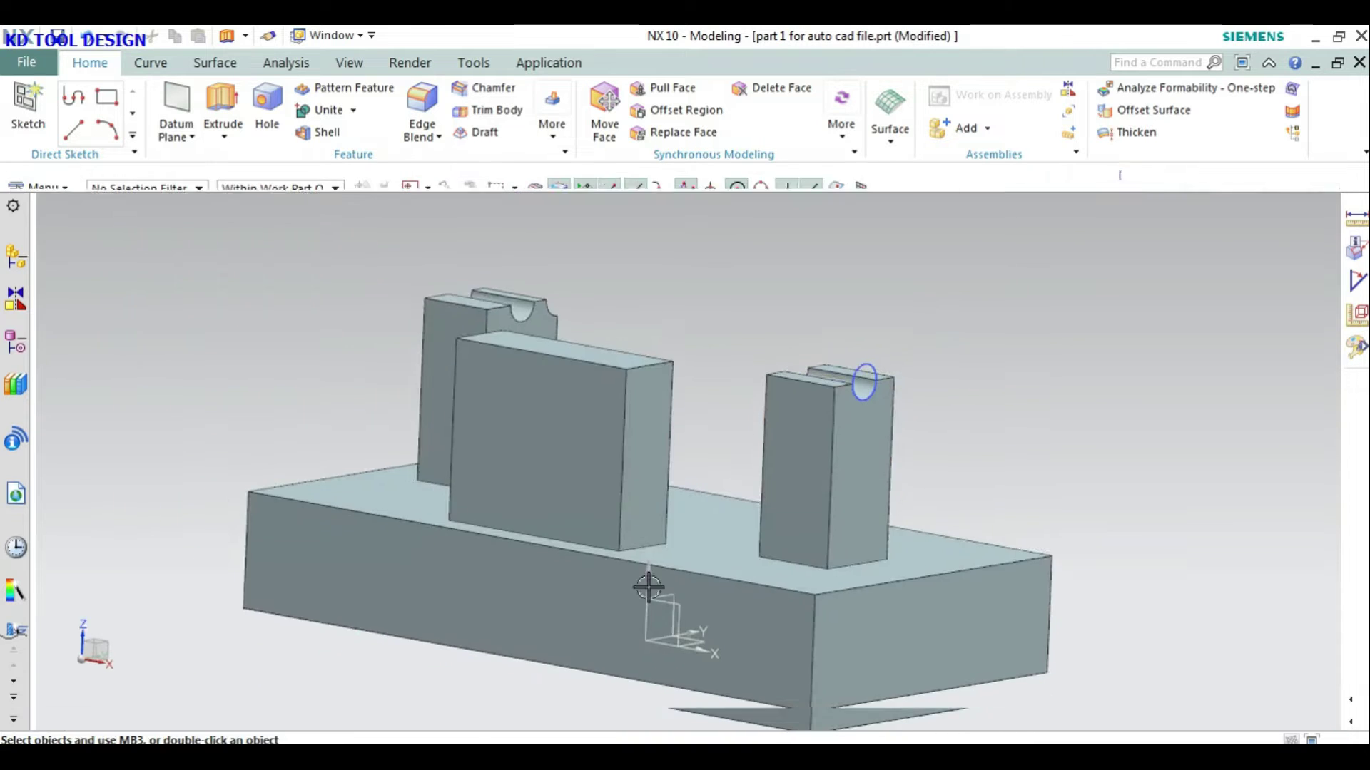
Step: Undo the cut and set the extrusion's Boolean to None
middle_click_drag(827, 513, 849, 512)
key("ctrl+z")
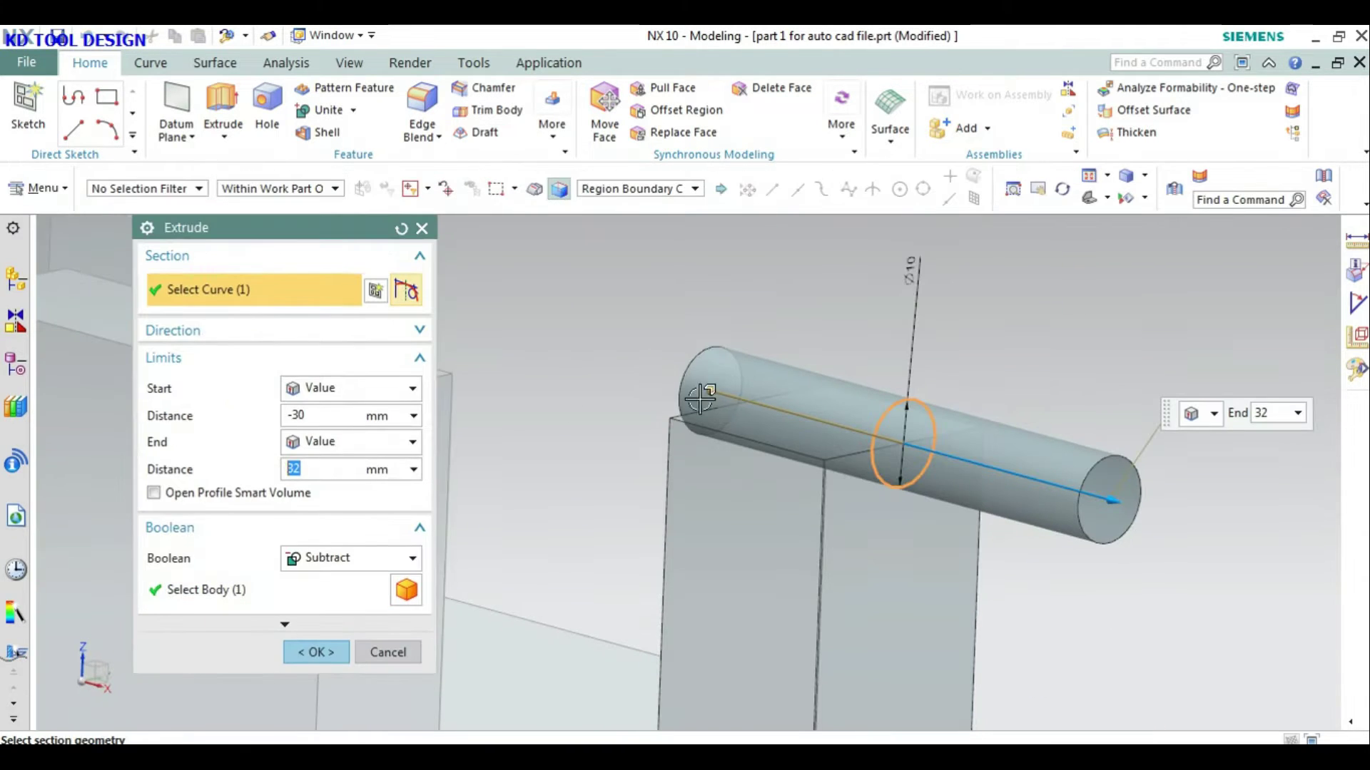
left_click(335, 558)
left_click(321, 581)
Step: Create the separate pin, lengthen it to start at -65 mm, and select it for Move Object
left_click(316, 652)
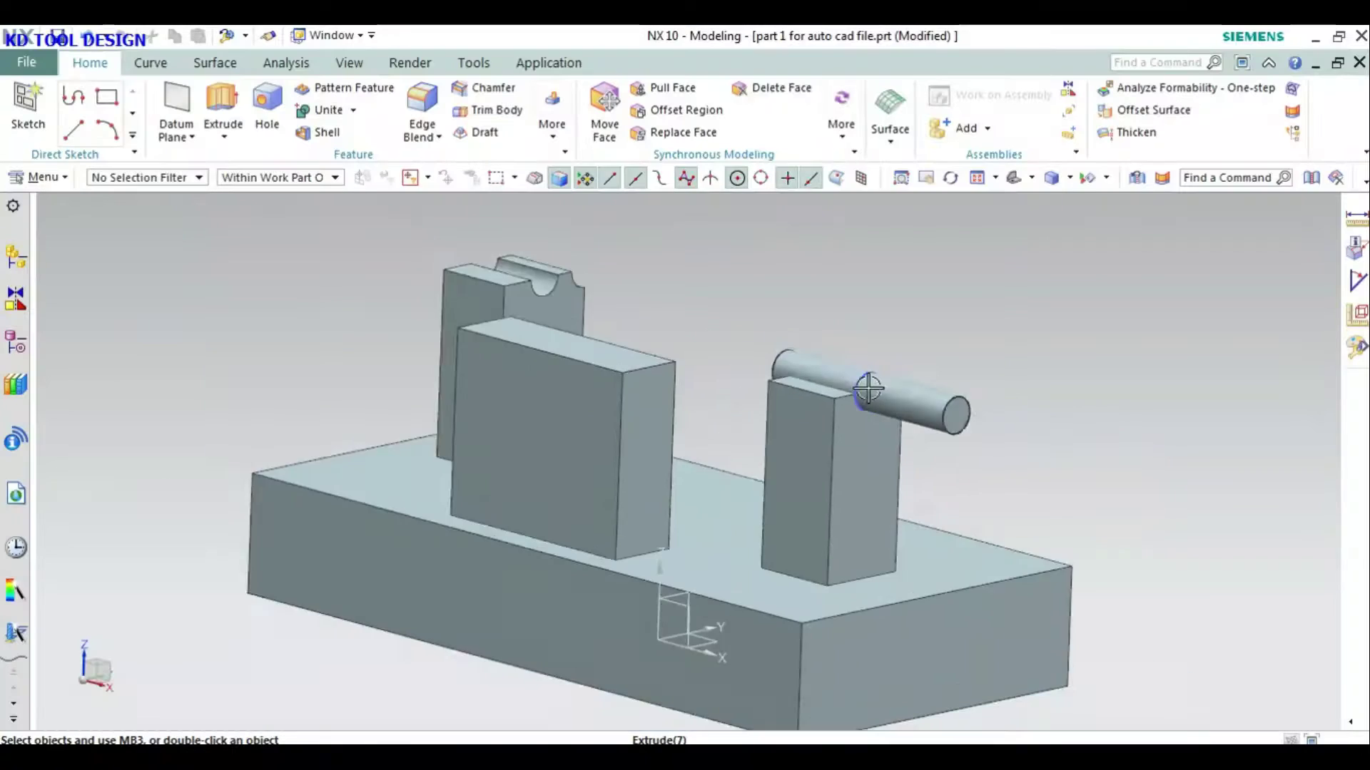
double_click(868, 388)
left_click_drag(767, 376, 735, 360)
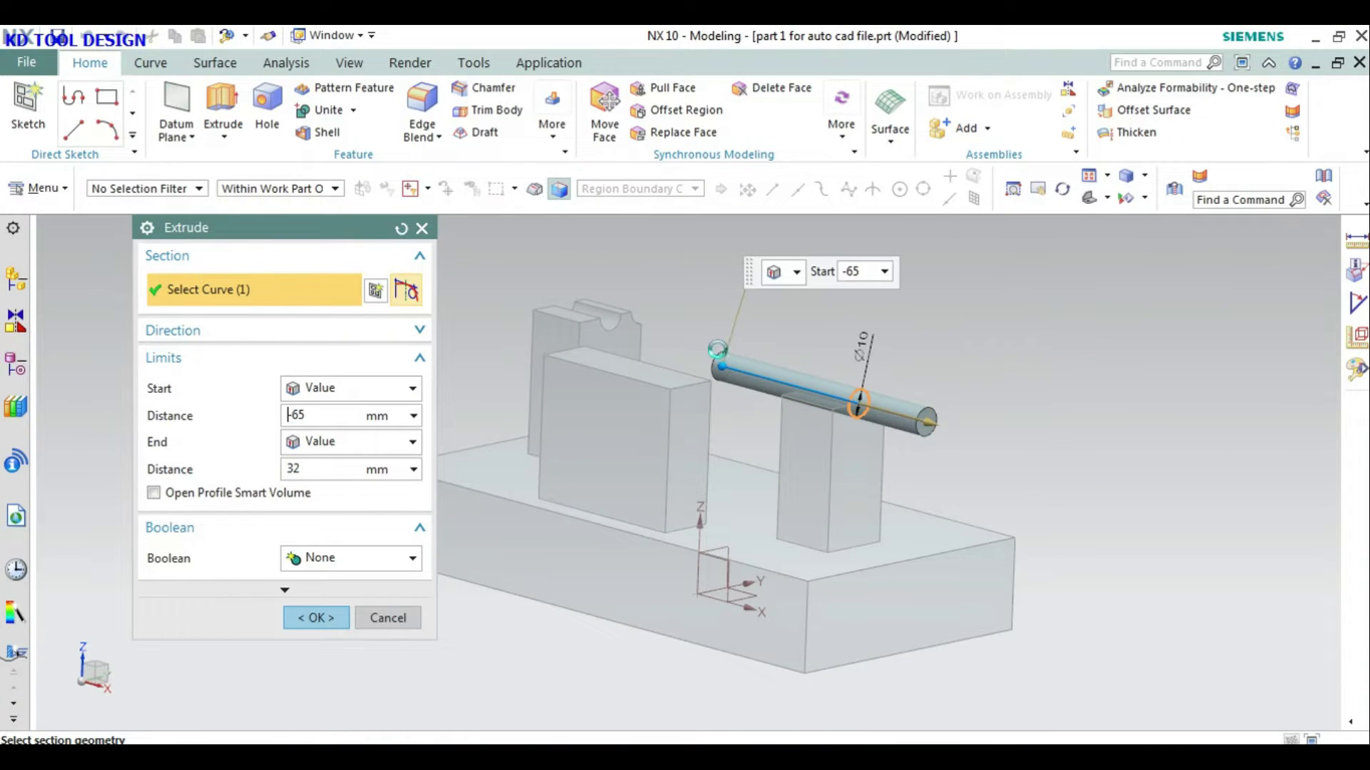
left_click(316, 617)
left_click(875, 385)
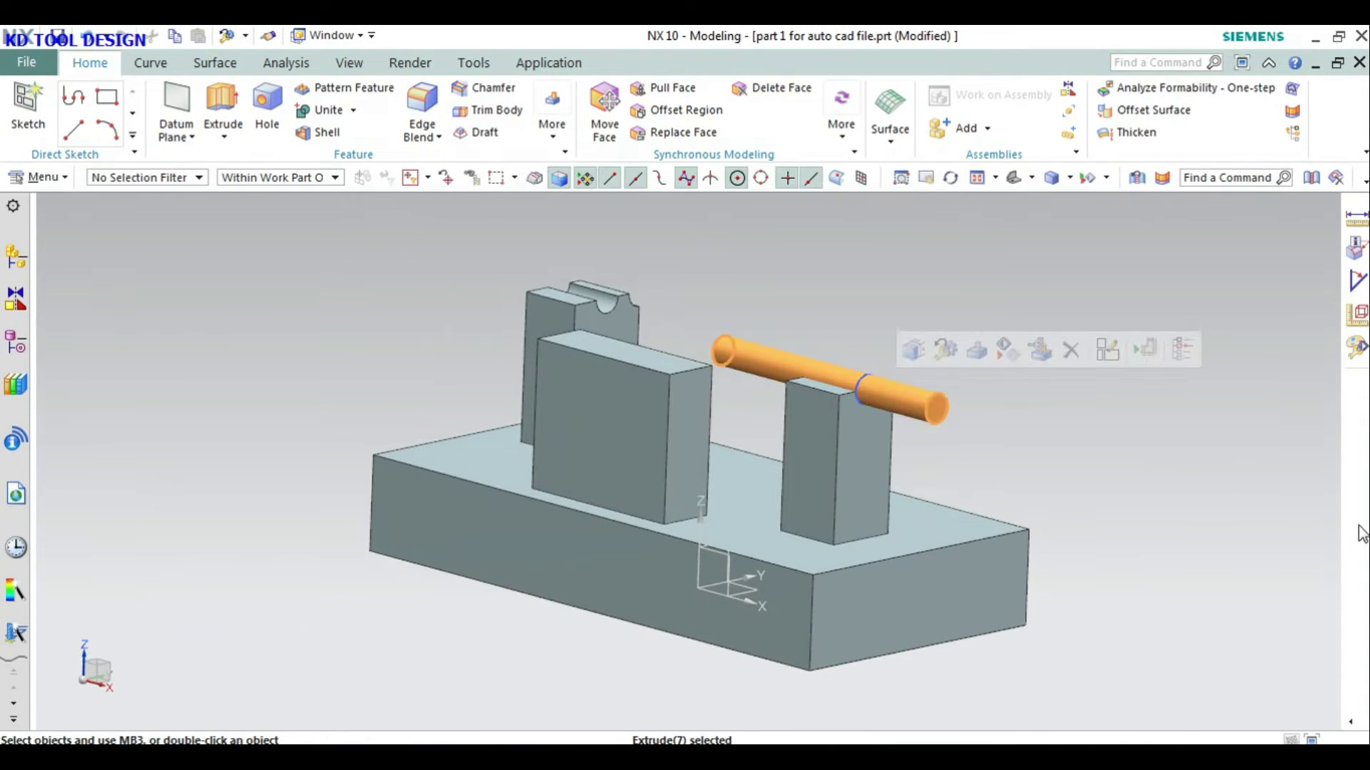
key("ctrl+t")
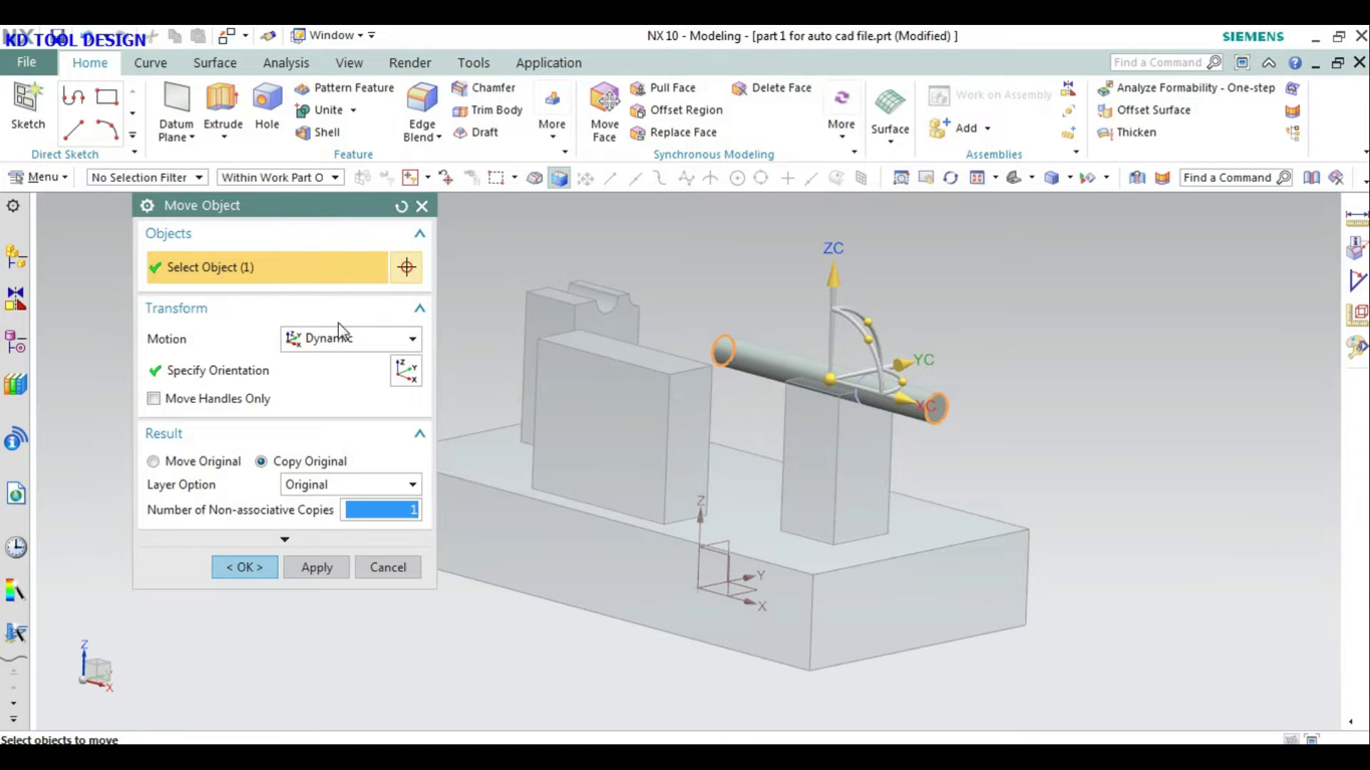
Step: Copy the pin point-to-point onto the top of the middle block
left_click(341, 338)
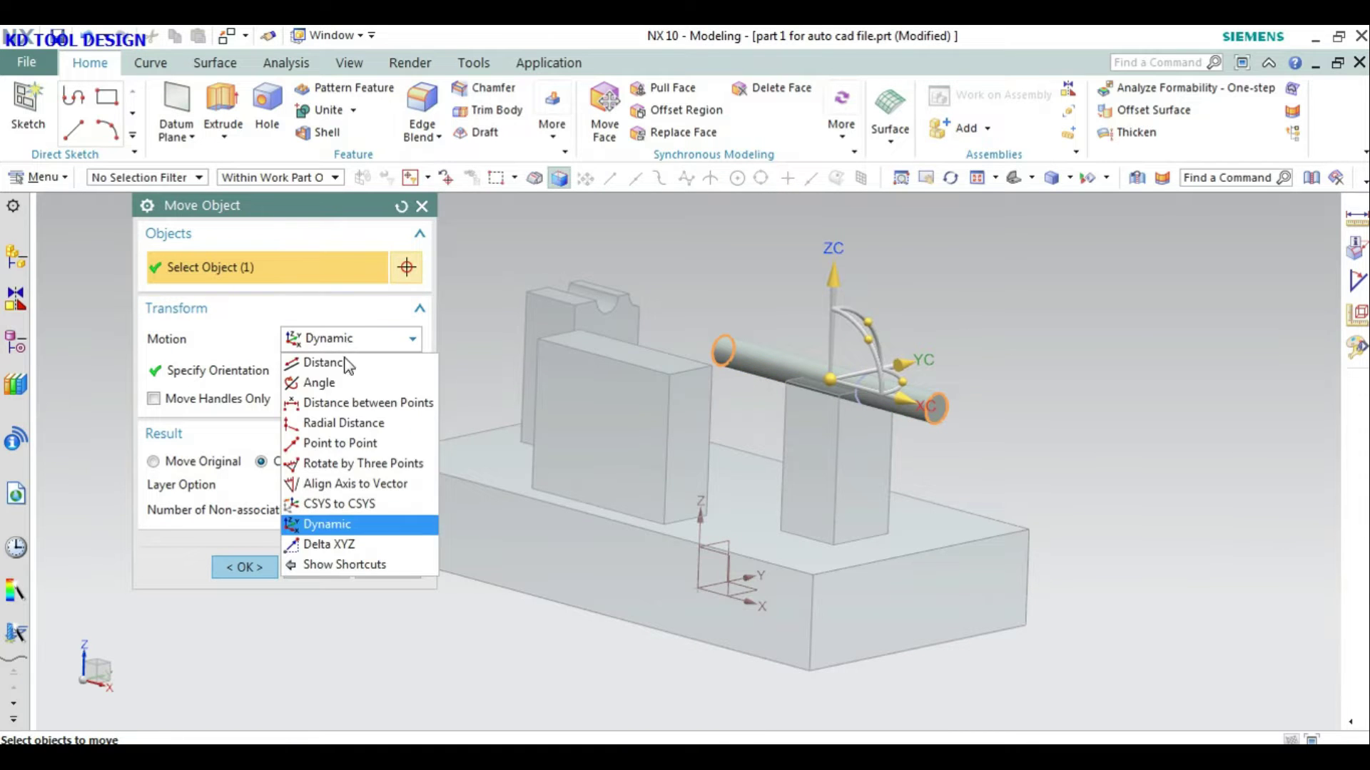
left_click(354, 443)
scroll(1003, 390, "up", 3)
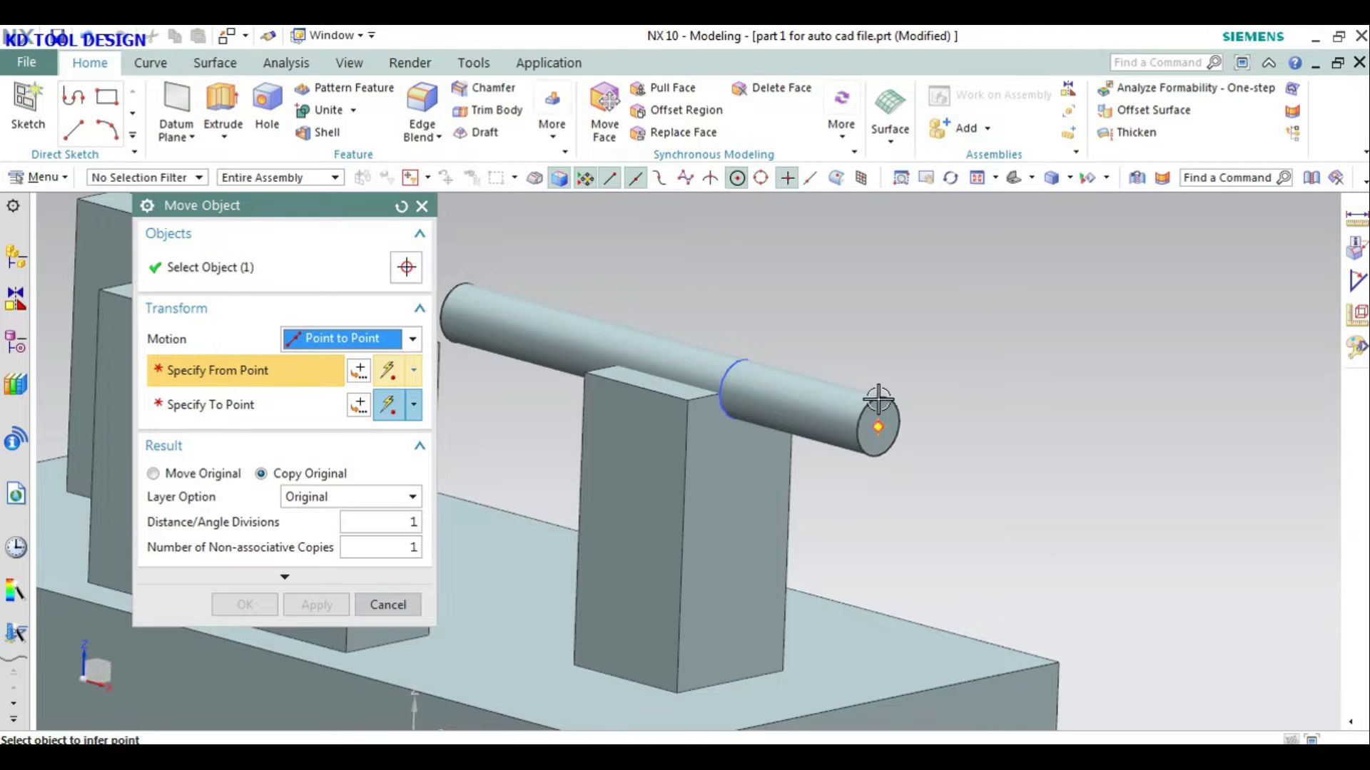
left_click(879, 399)
scroll(1013, 406, "down", 3)
left_click(703, 376)
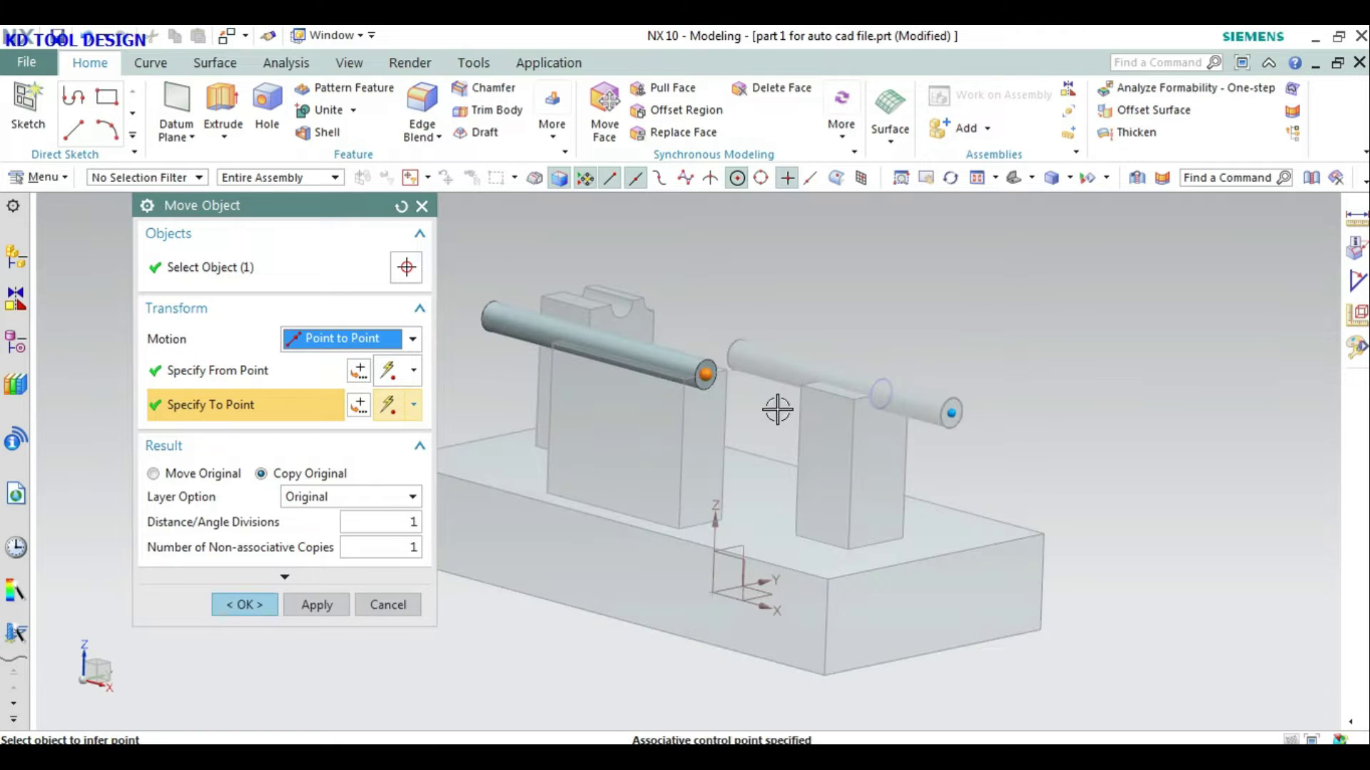
left_click(243, 605)
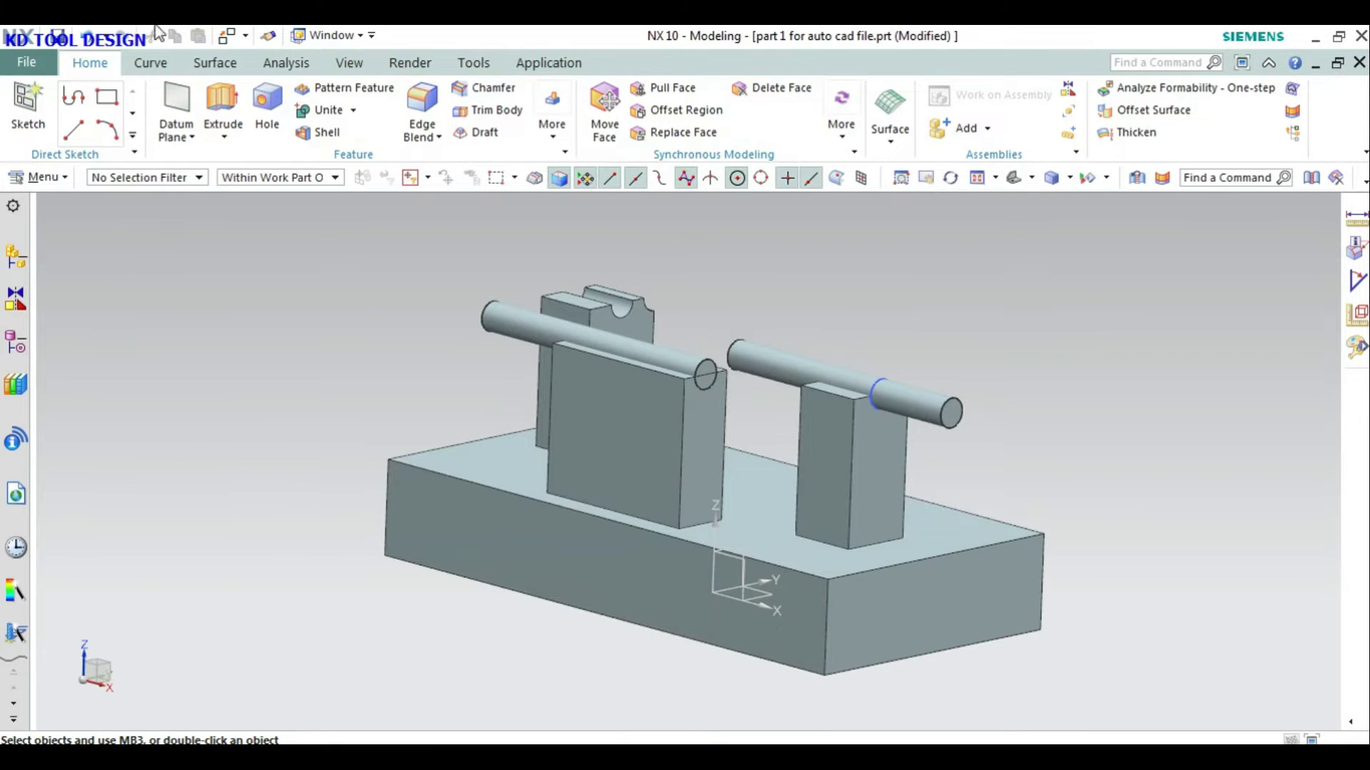
Step: Subtract the copied pin from the middle block and the original pin from the right block
left_click(353, 114)
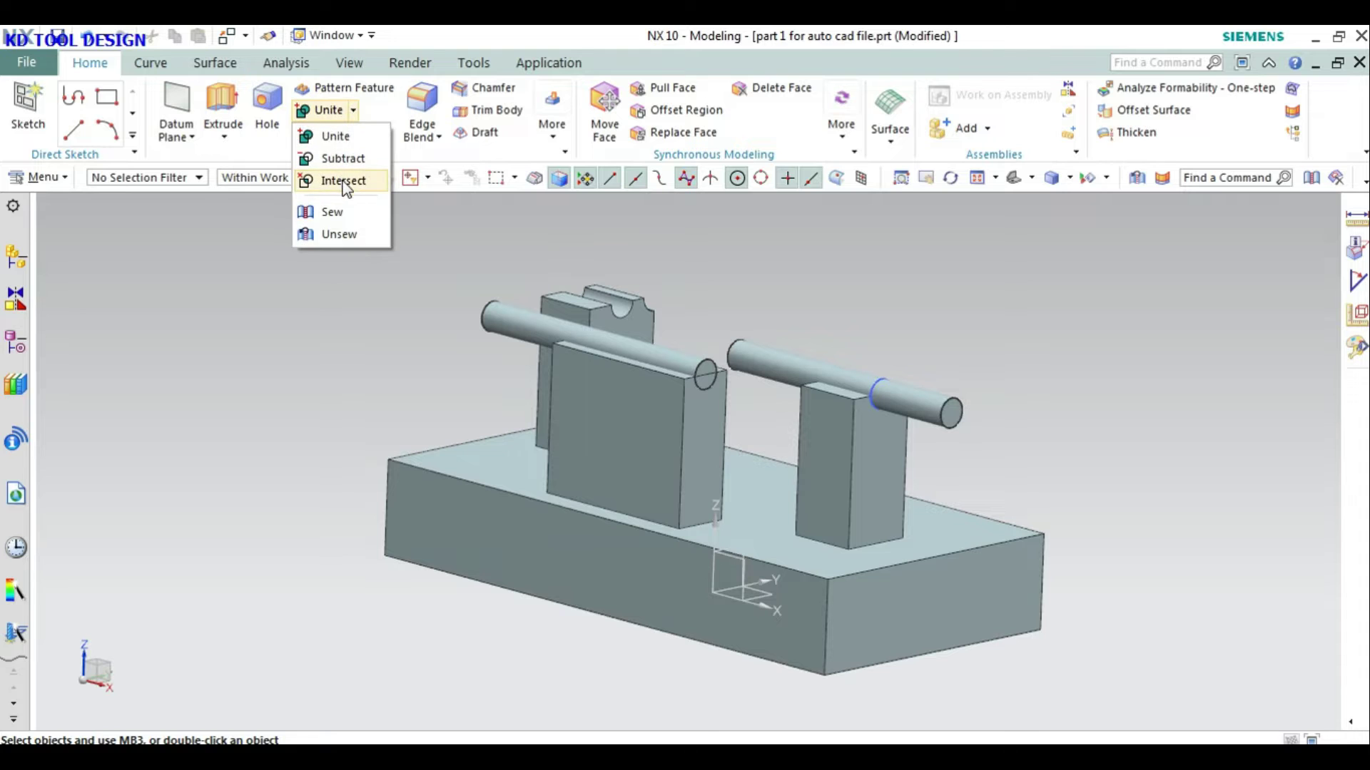
left_click(333, 156)
left_click(561, 373)
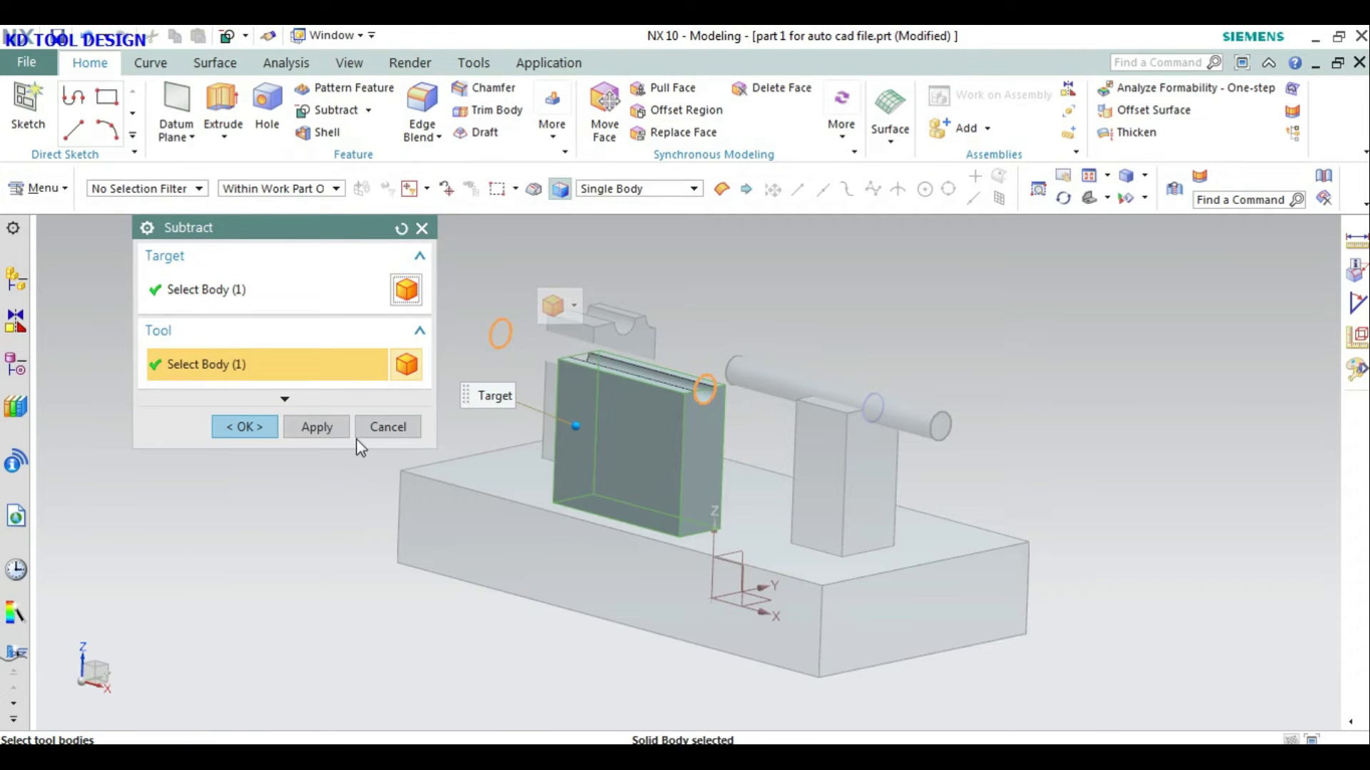
left_click(321, 427)
left_click(844, 460)
left_click(787, 369)
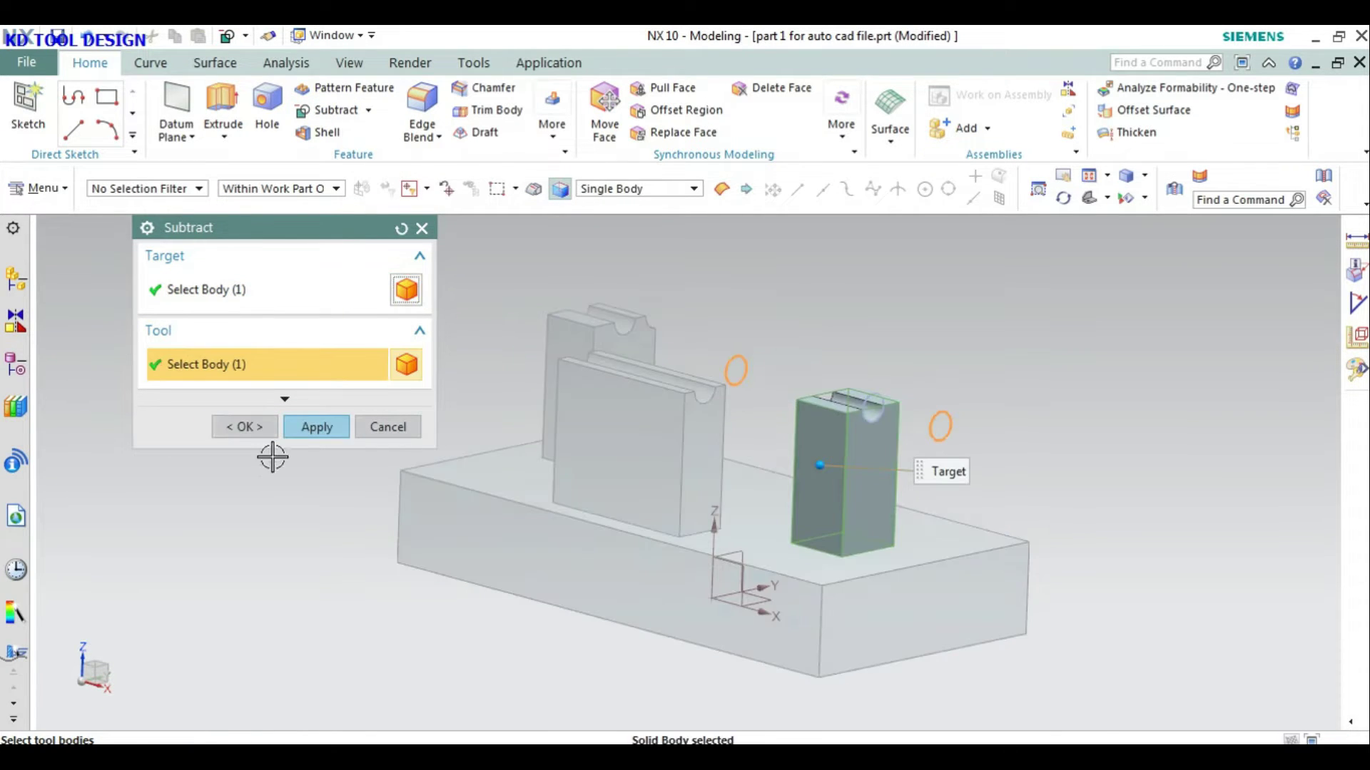
left_click(254, 428)
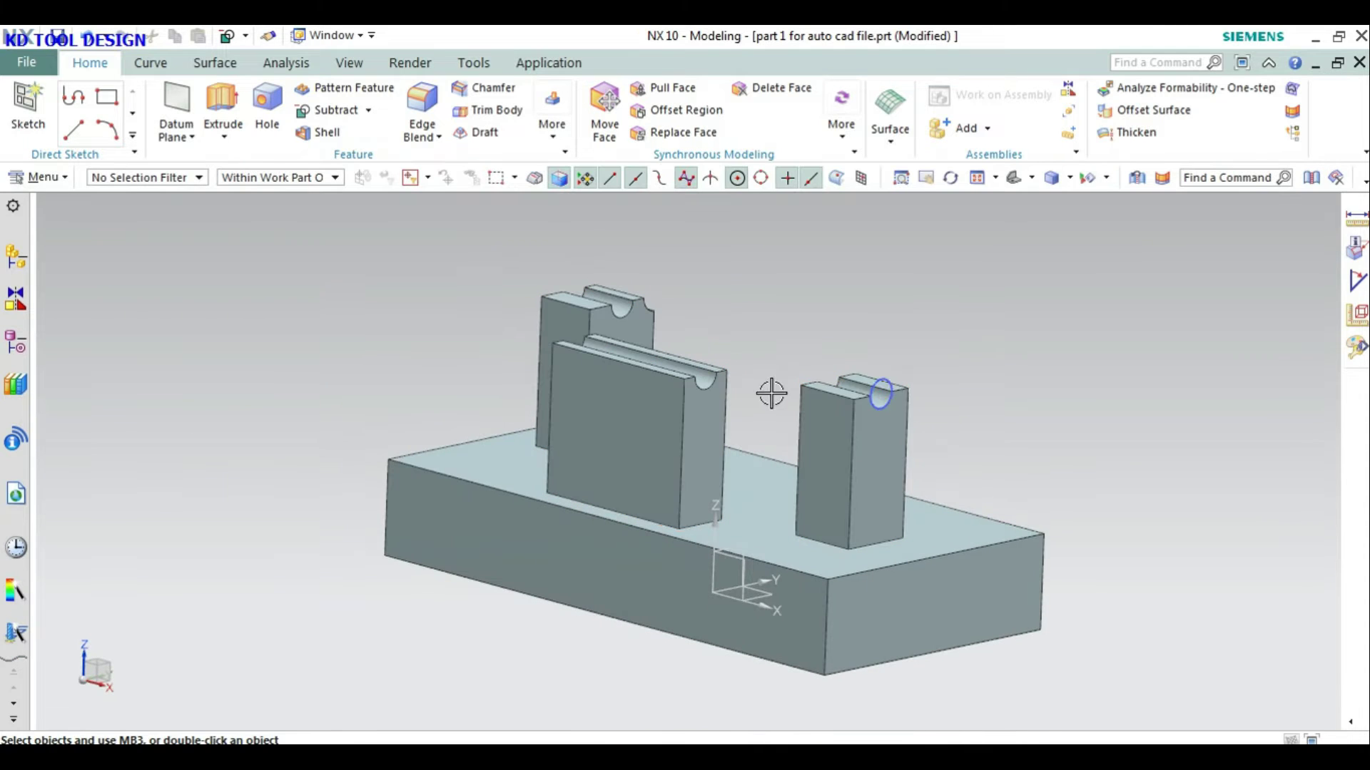
right_click(885, 392)
left_click(943, 291)
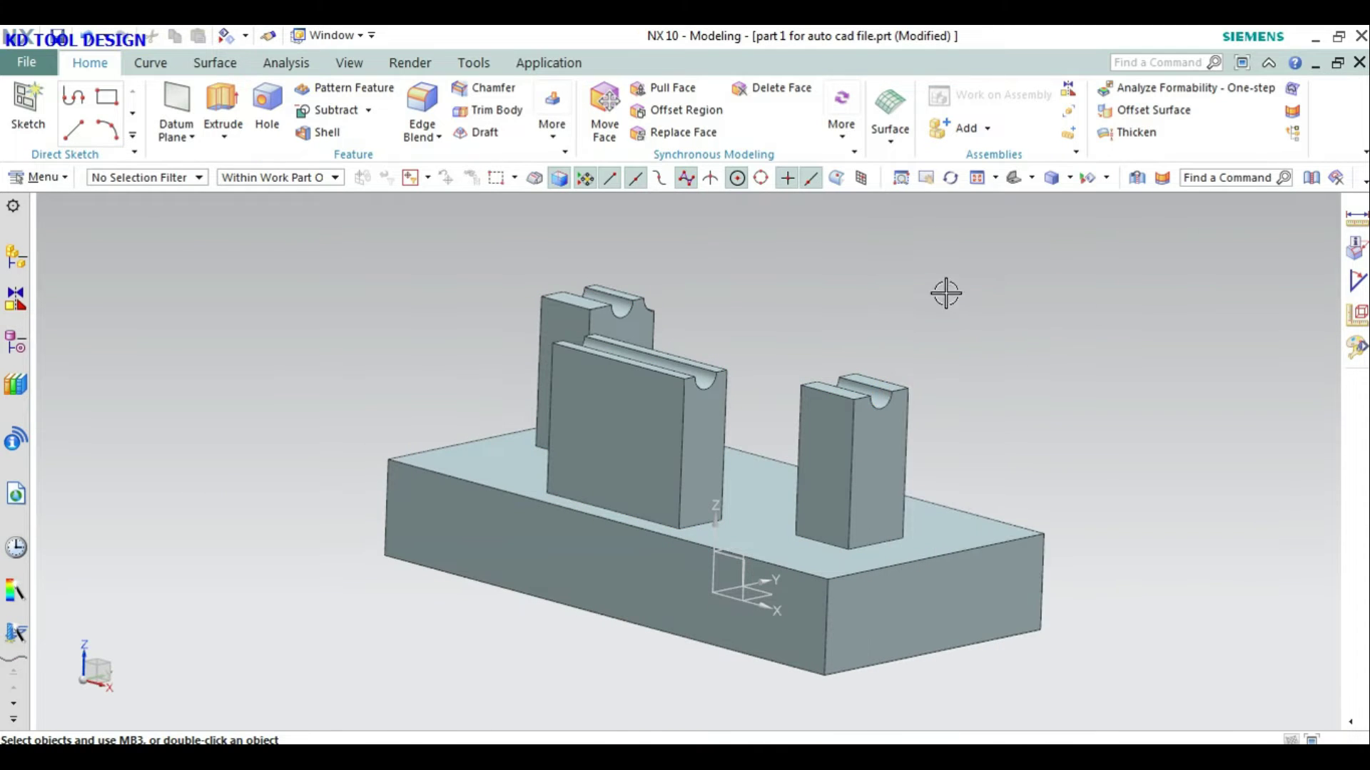
scroll(789, 343, "down", 3)
mouse_move(789, 342)
middle_mouse_down()
mouse_move(1046, 367)
mouse_move(746, 370)
mouse_move(1064, 342)
mouse_move(1049, 305)
middle_mouse_up()
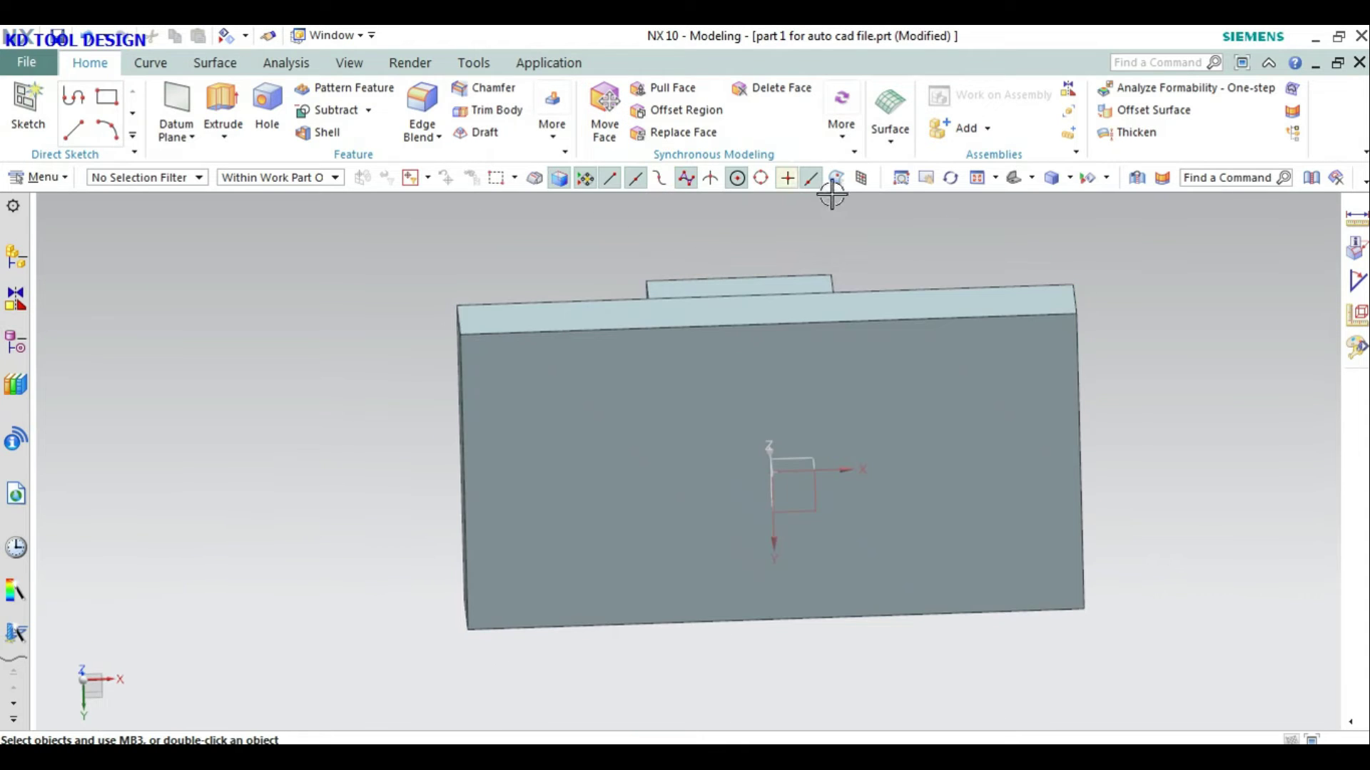
Step: Switch the display to static wireframe and start a new sketch on the front face
left_click(1071, 178)
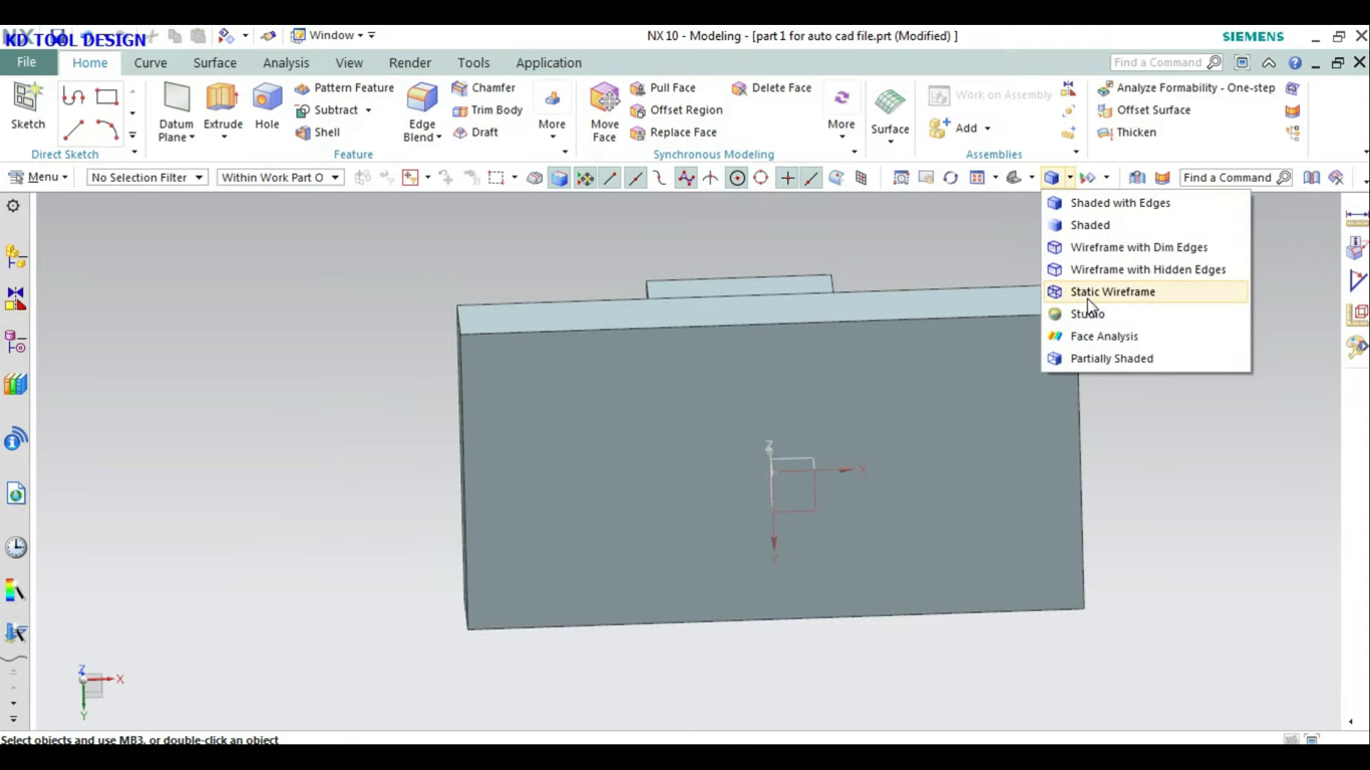
left_click(1091, 287)
left_click(29, 107)
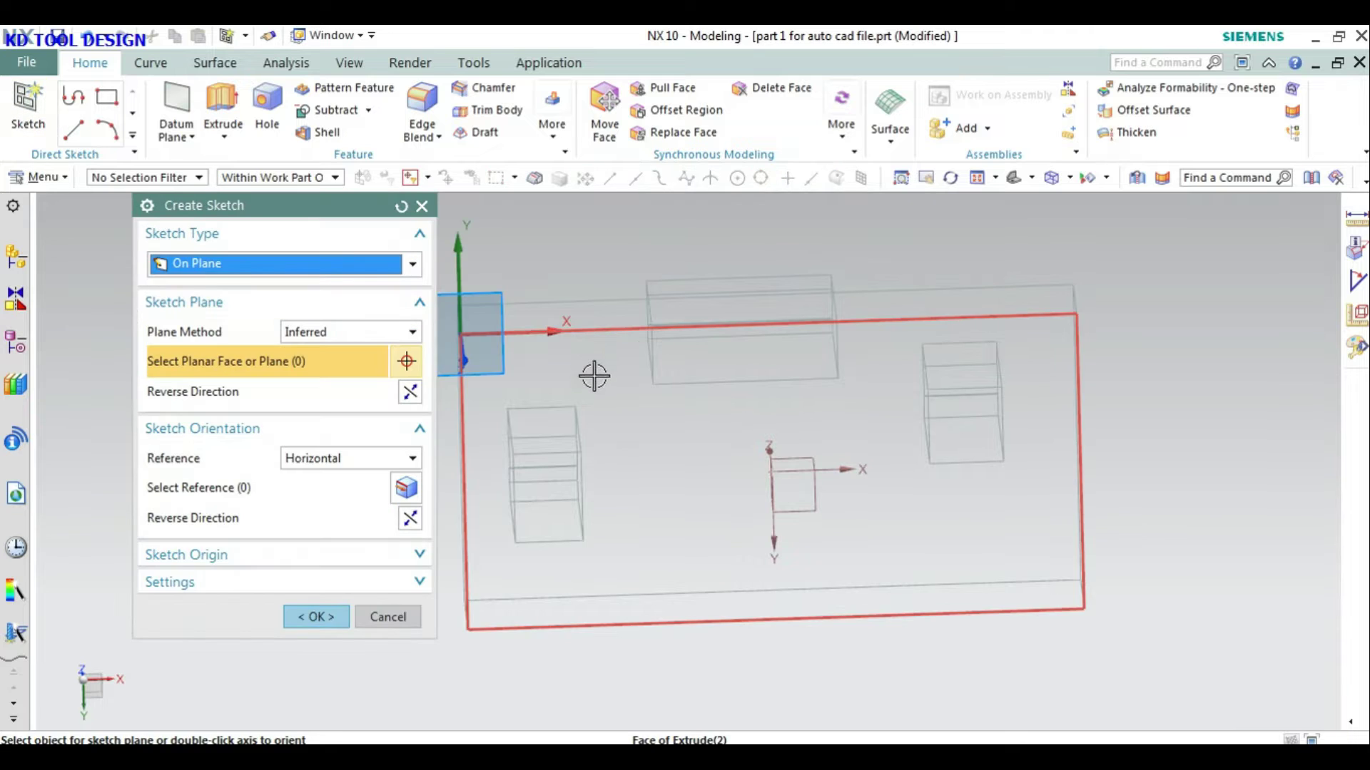
left_click(592, 372)
left_click(316, 616)
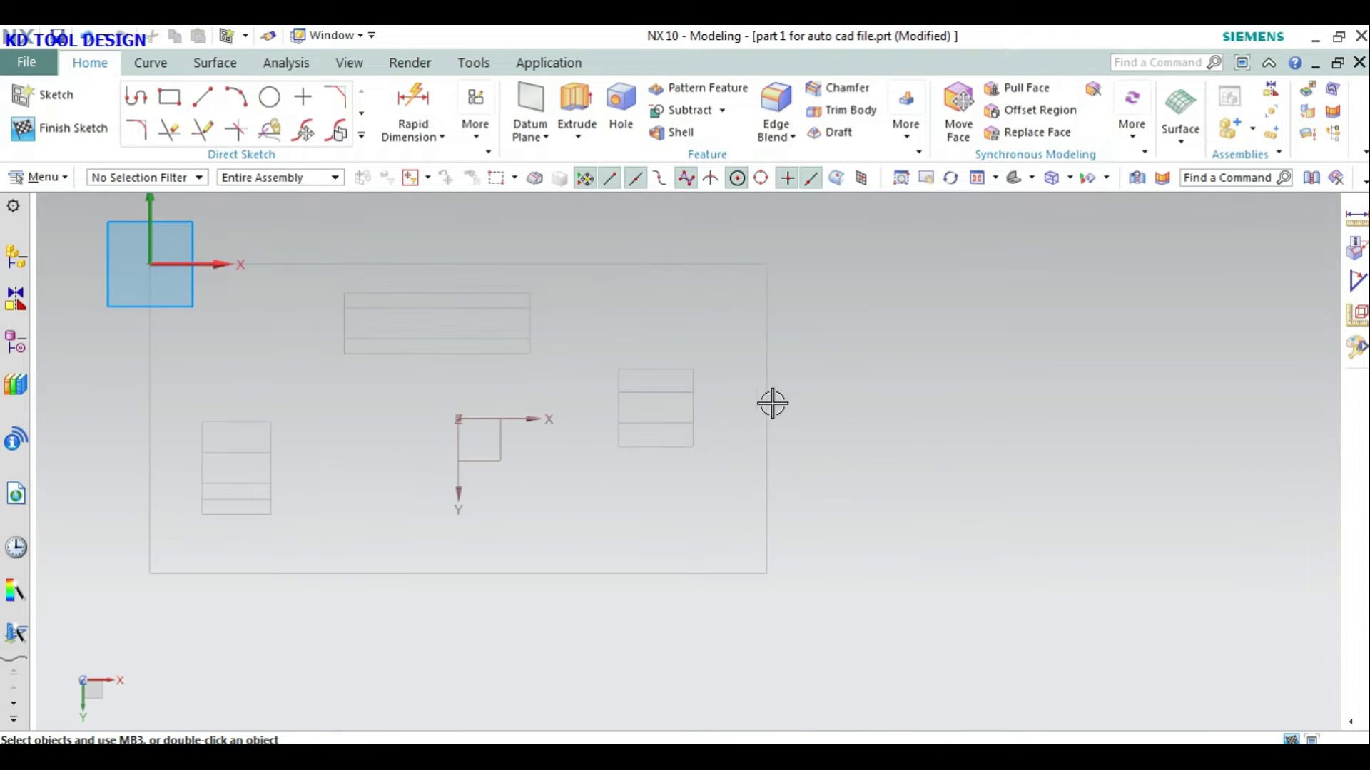
scroll(478, 370, "up", 4)
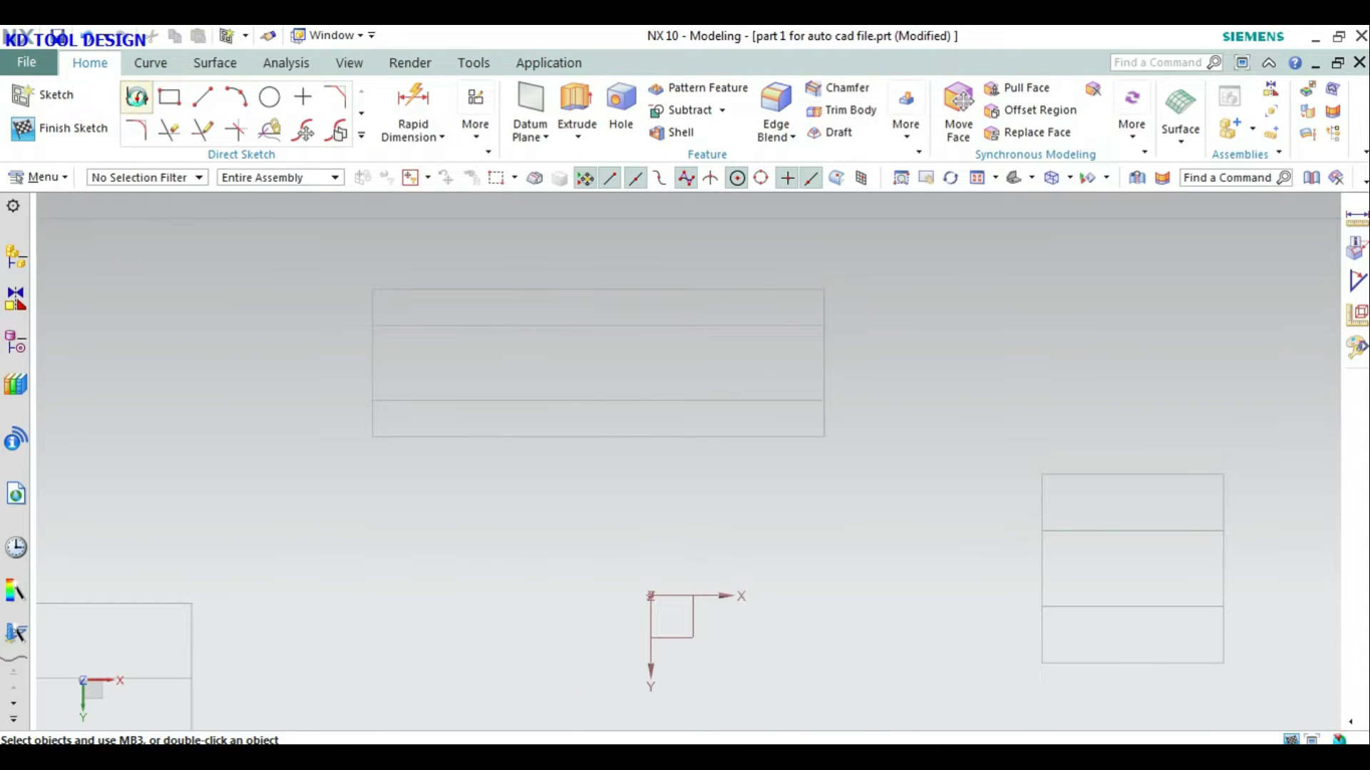
Step: Draw vertical and horizontal centre lines between the block's edge midpoints
left_click(136, 96)
left_click(598, 289)
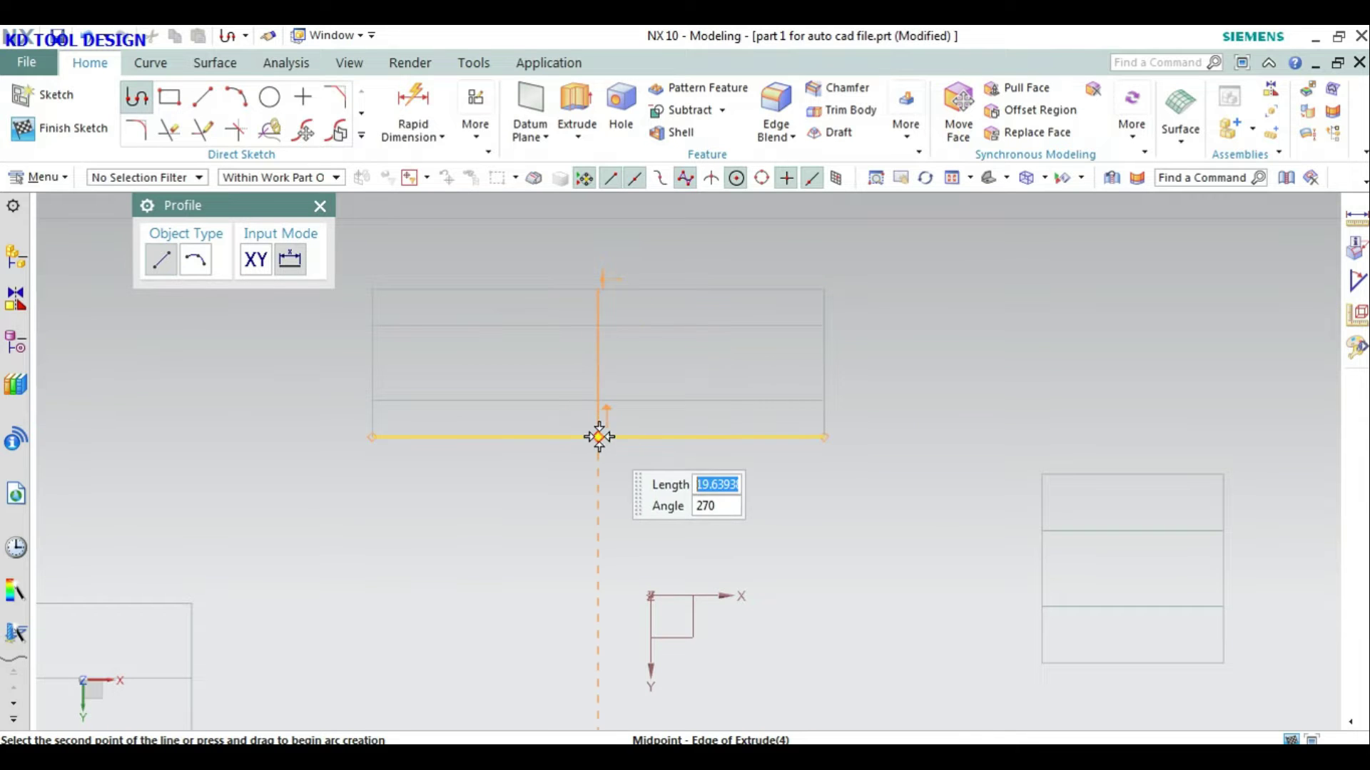
left_click(599, 437)
scroll(749, 419, "down", 4)
scroll(538, 345, "up", 2)
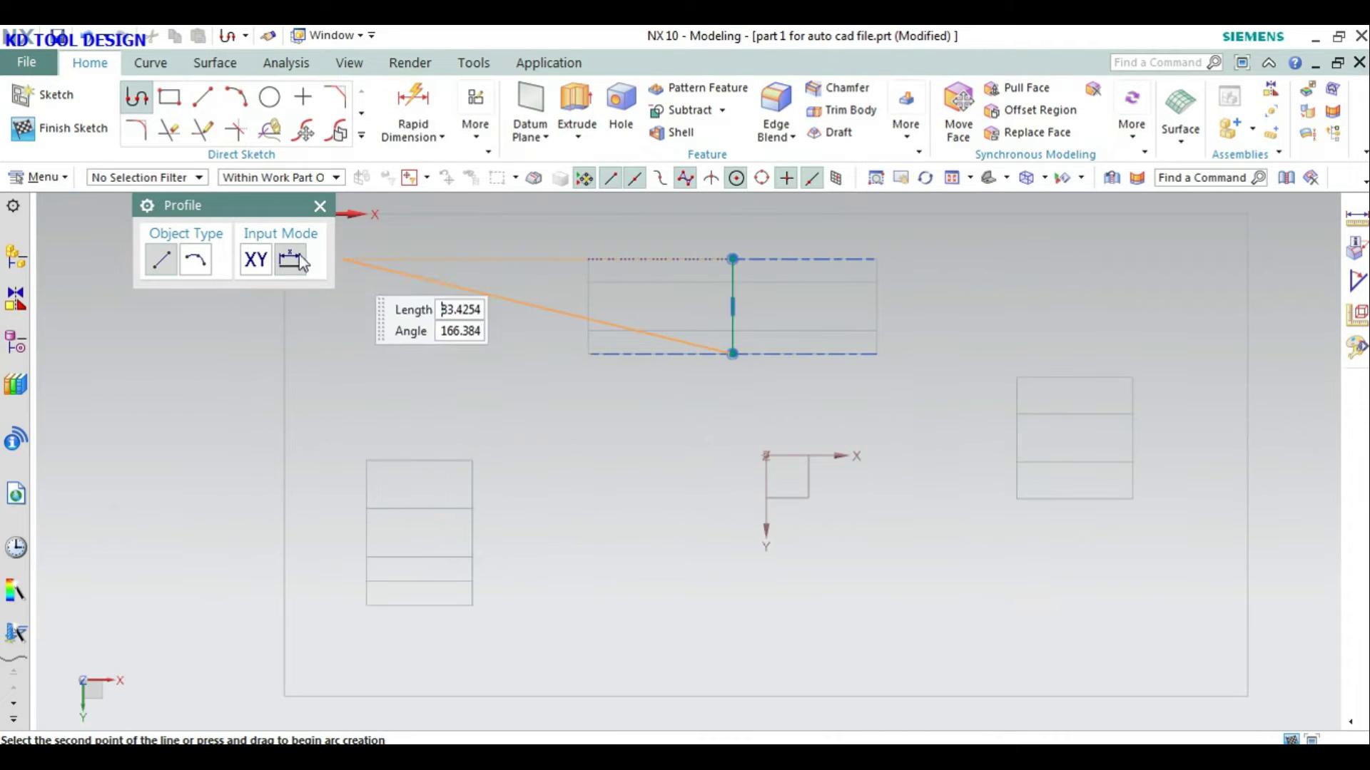
left_click(322, 208)
left_click(138, 99)
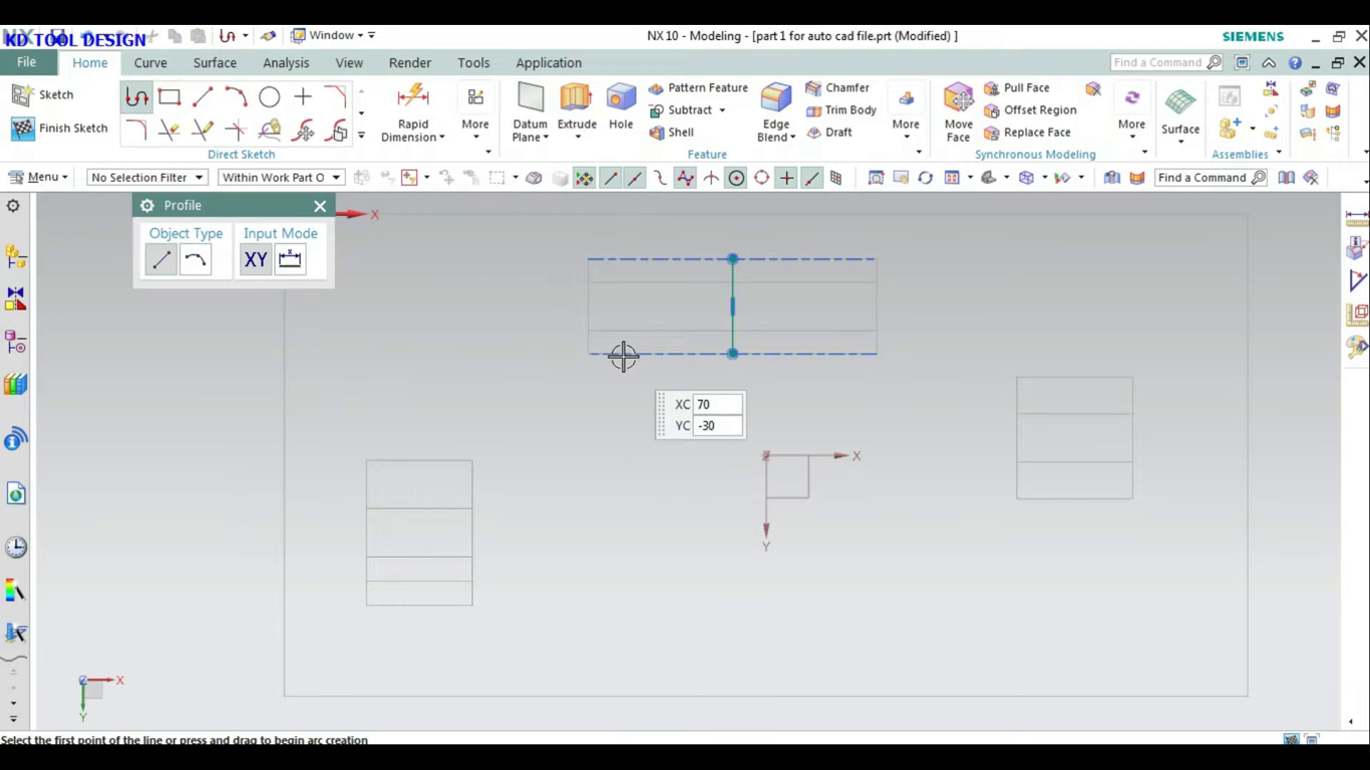
left_click(588, 307)
left_click(878, 307)
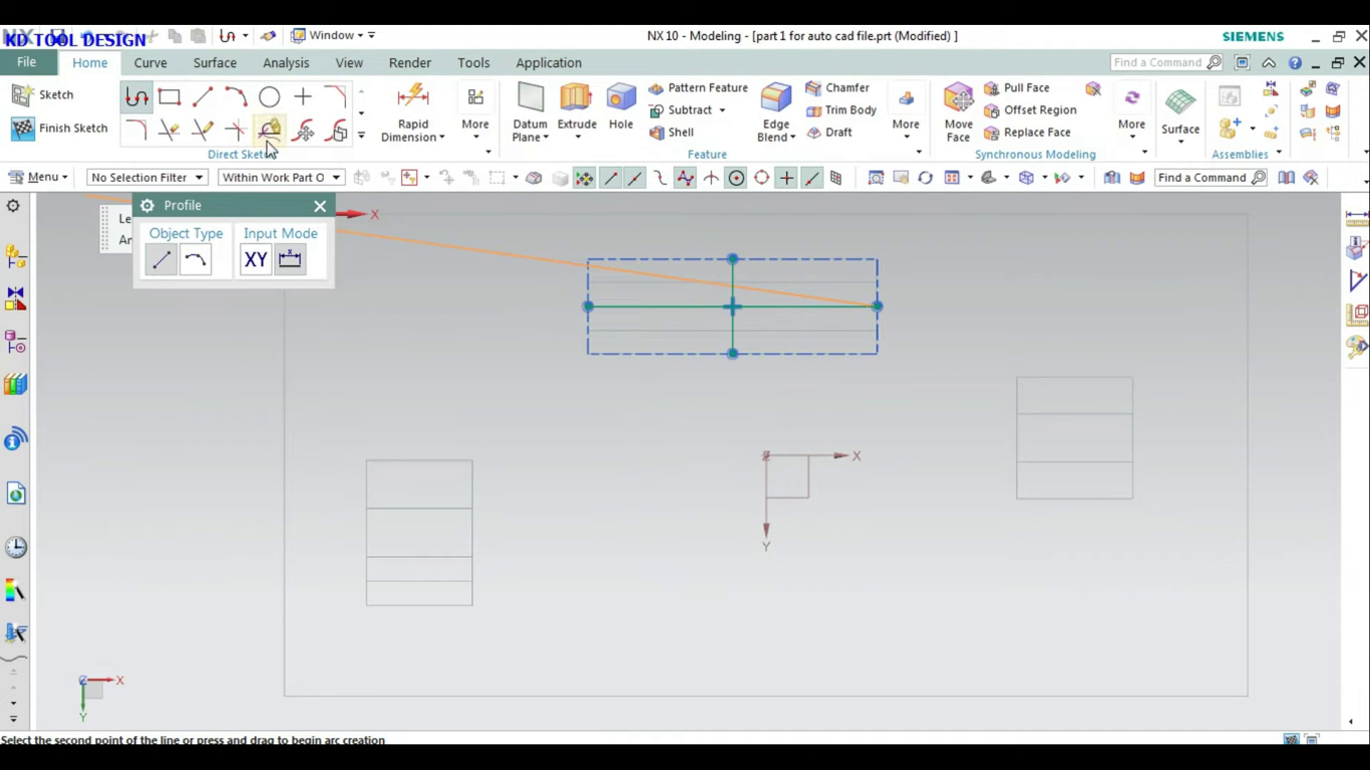
Step: Offset the vertical centre line 18 mm symmetrically, then trim the ends above the top line
left_click(363, 137)
left_click(270, 293)
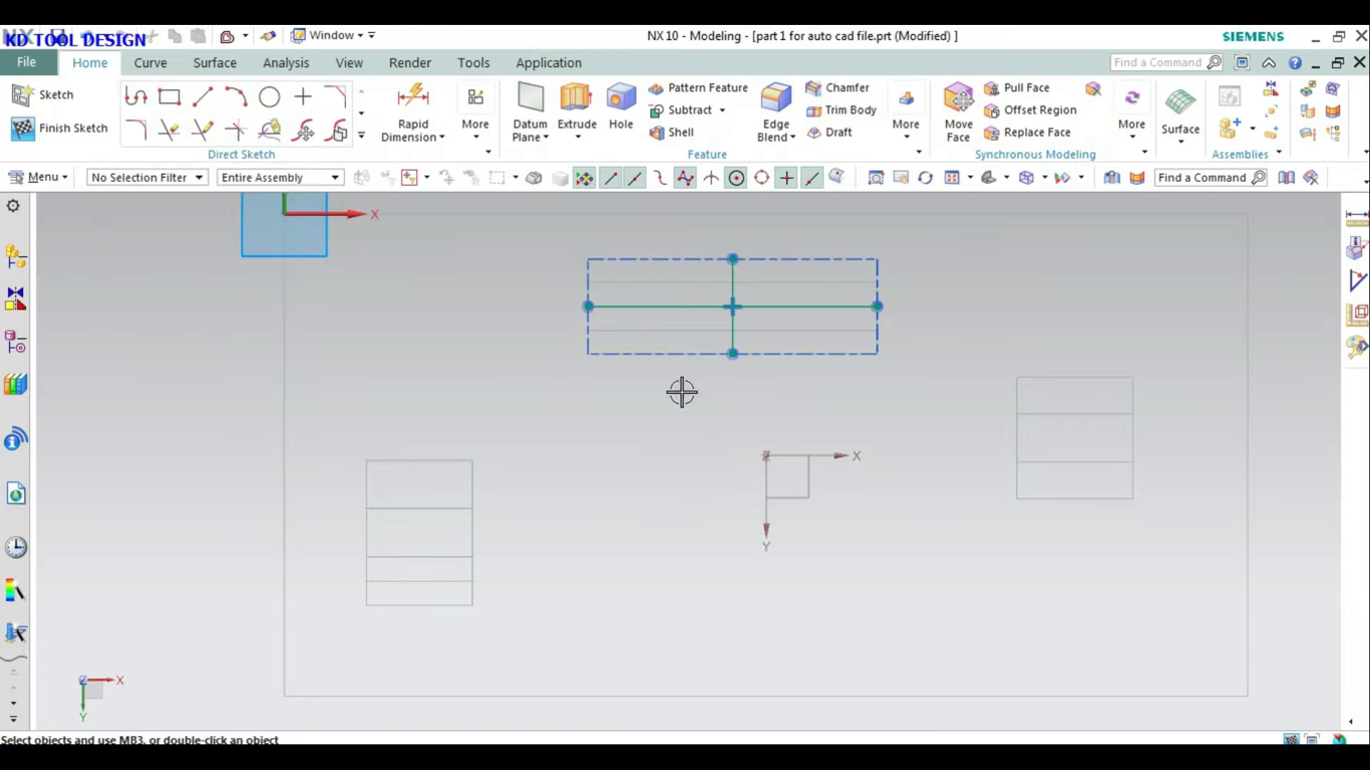
left_click(732, 285)
left_click_drag(712, 291, 644, 308)
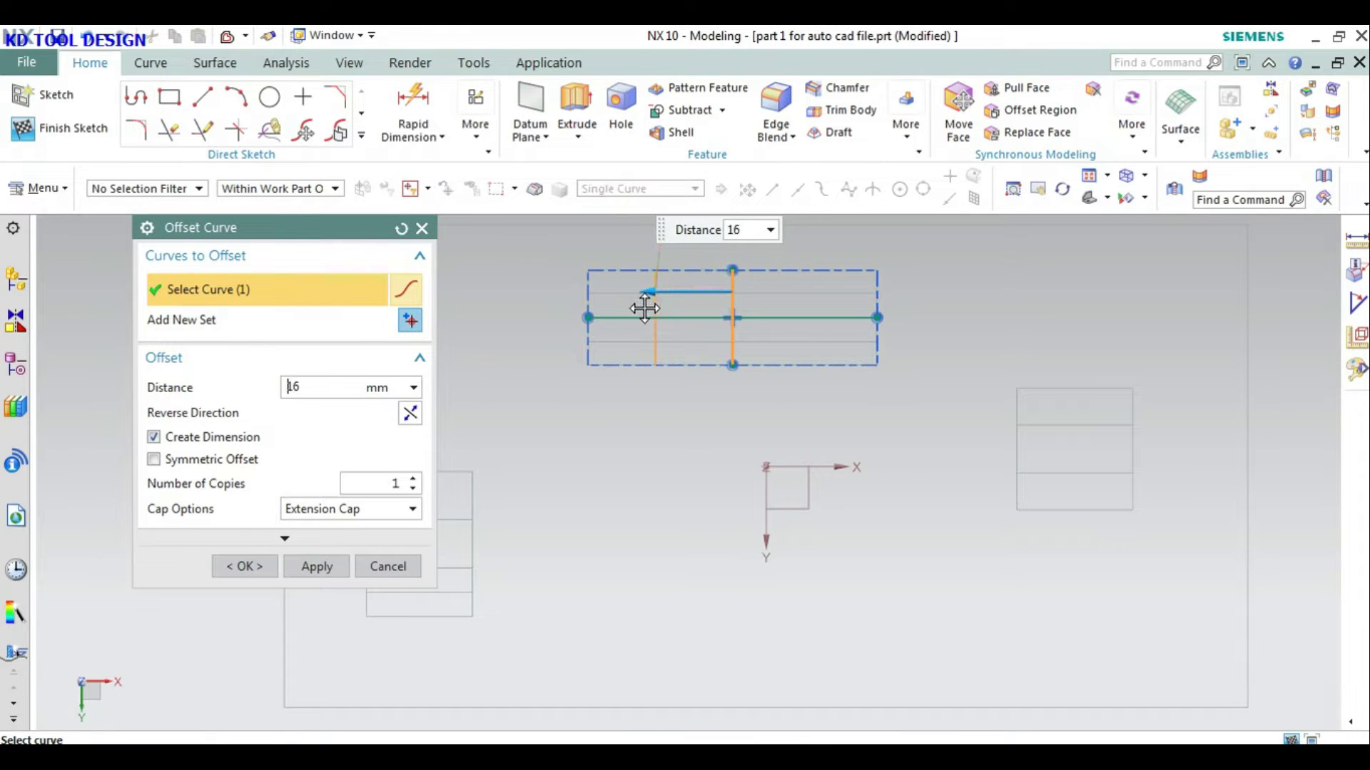
left_click(154, 458)
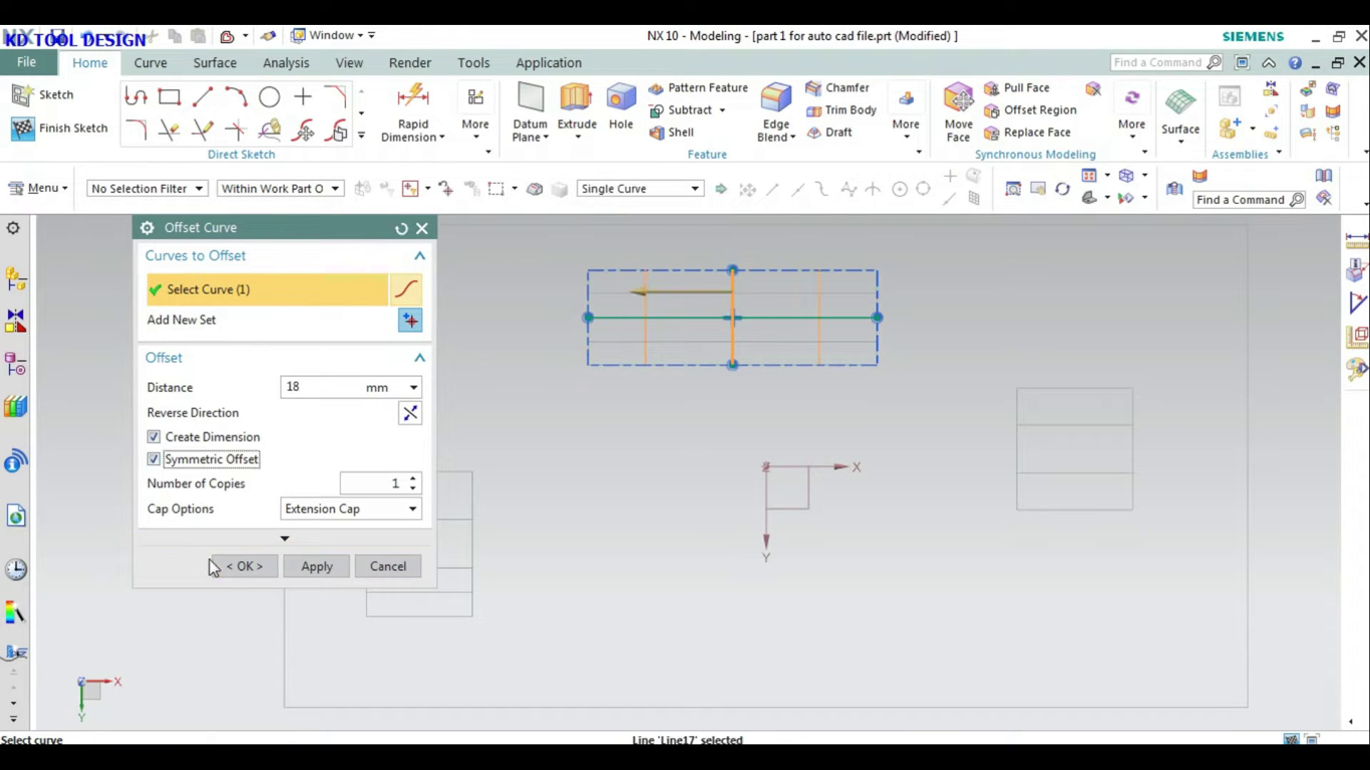
left_click(244, 565)
key("t")
left_click_drag(838, 276, 594, 261)
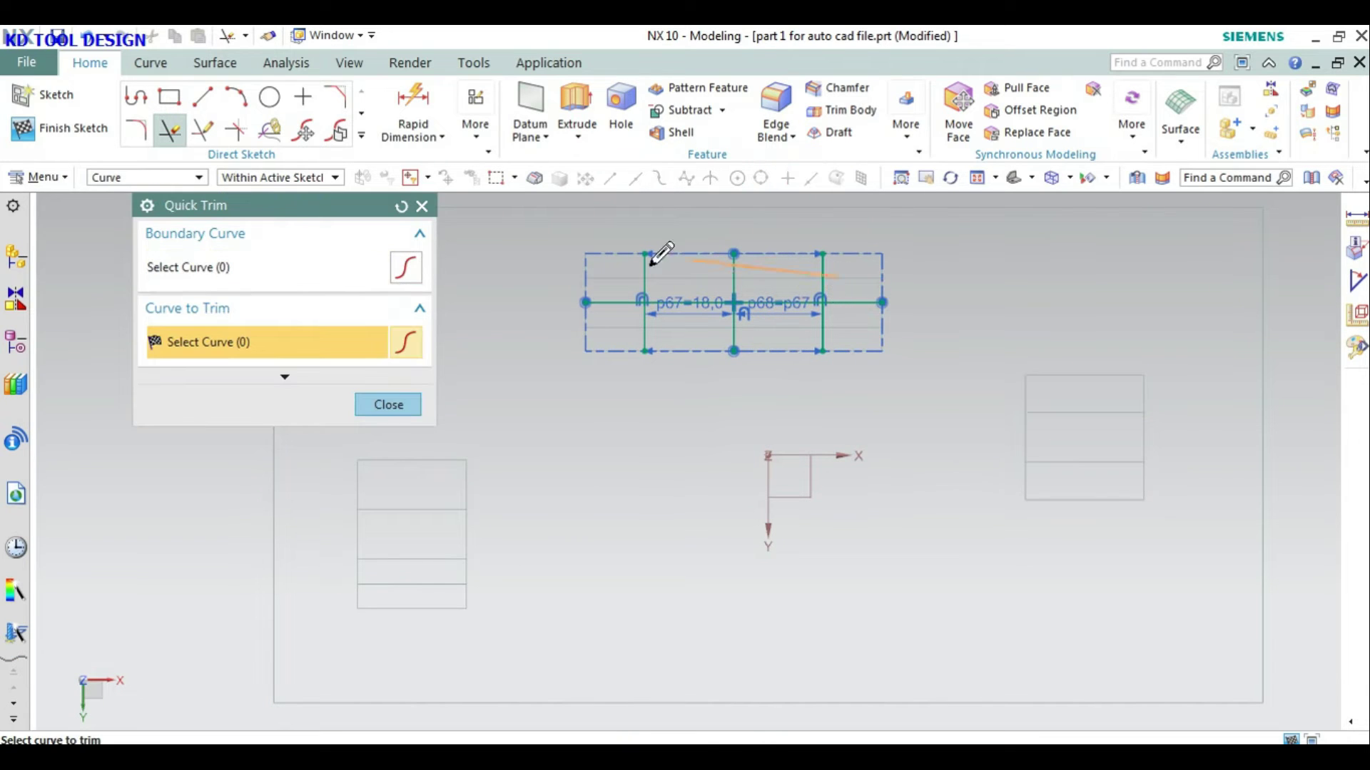
Step: Place an inferred sketch point at the right line end on the horizontal line
left_click(312, 107)
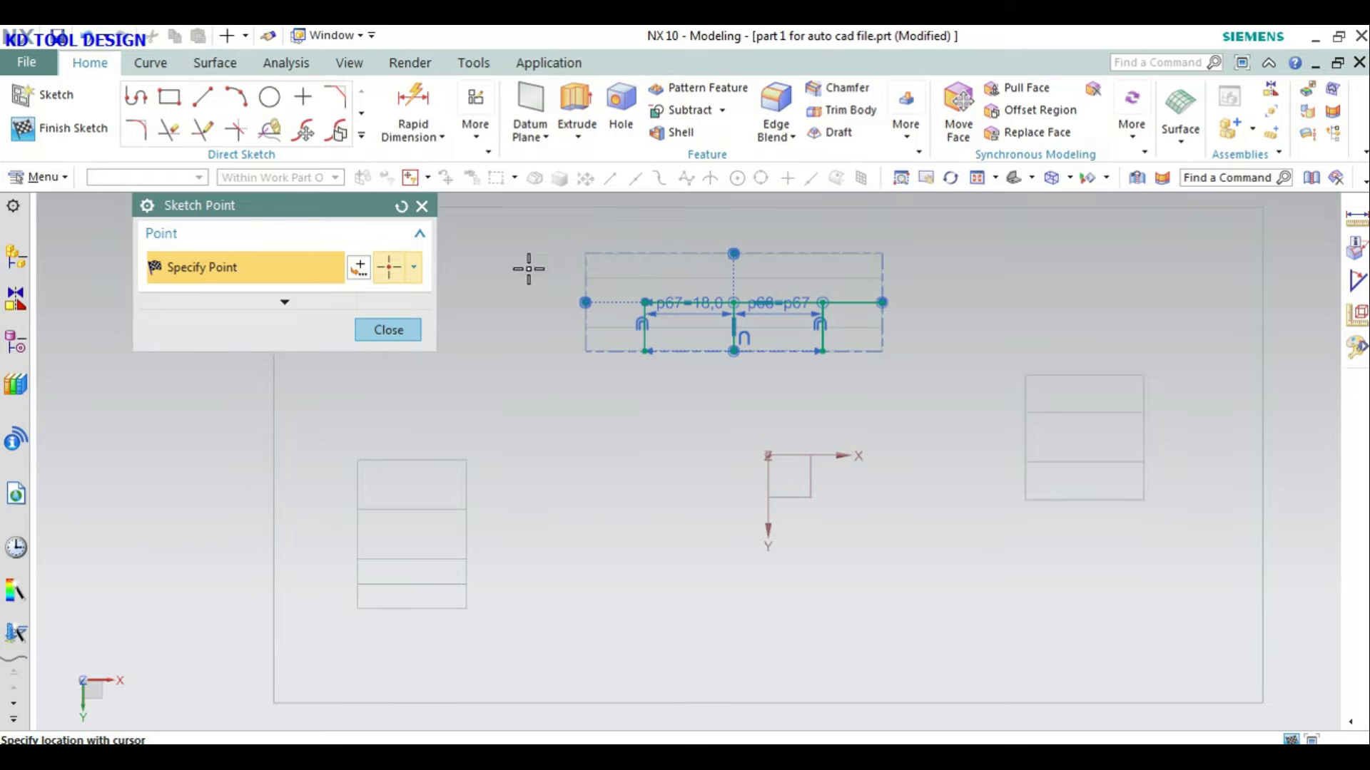
left_click(348, 273)
left_click(195, 272)
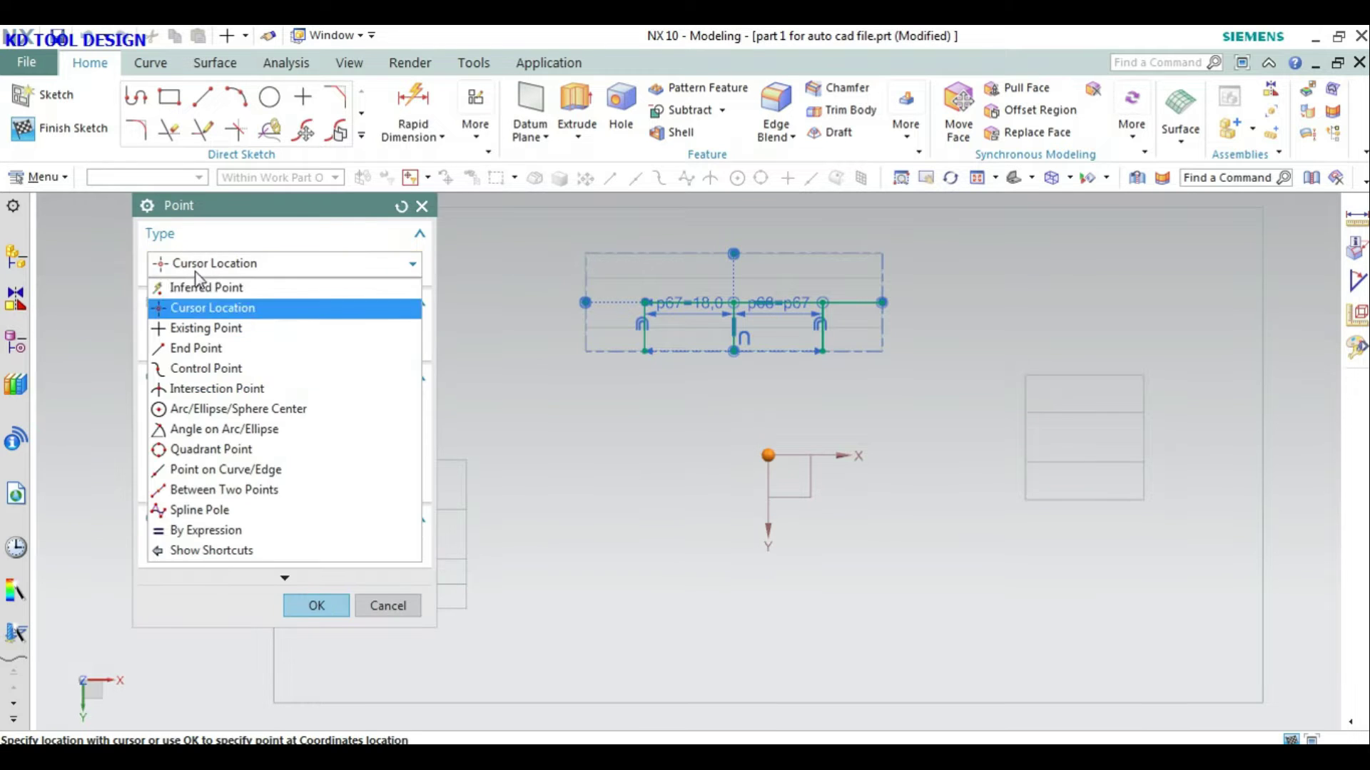
left_click(644, 304)
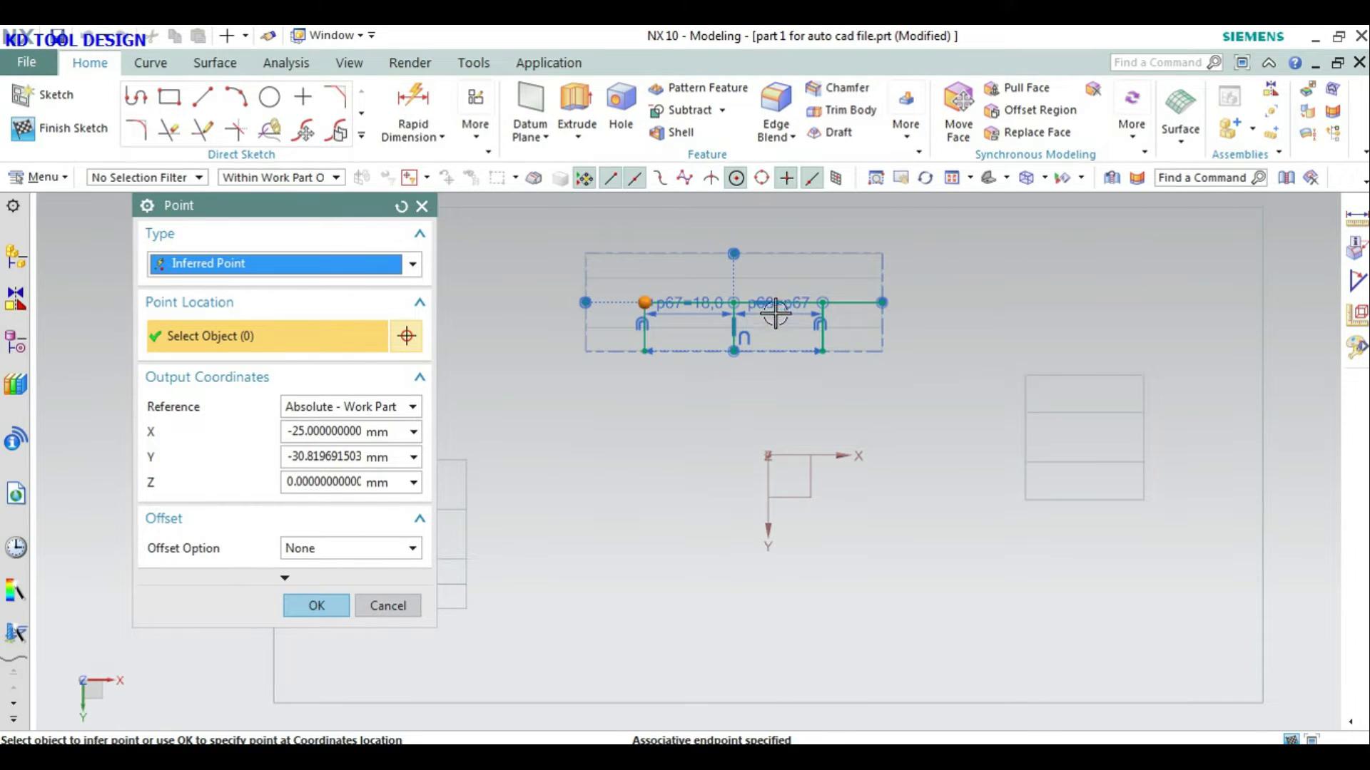
left_click(737, 305)
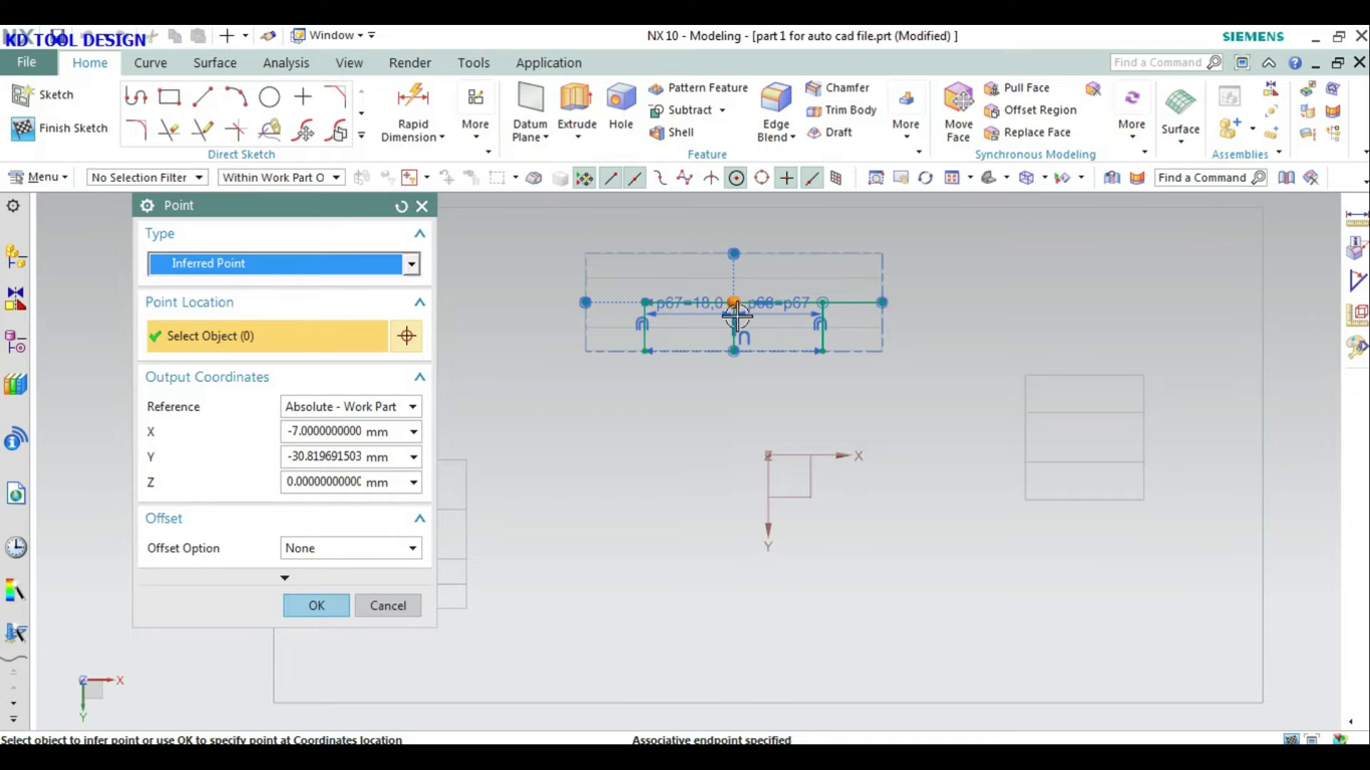
left_click(823, 303)
left_click(343, 604)
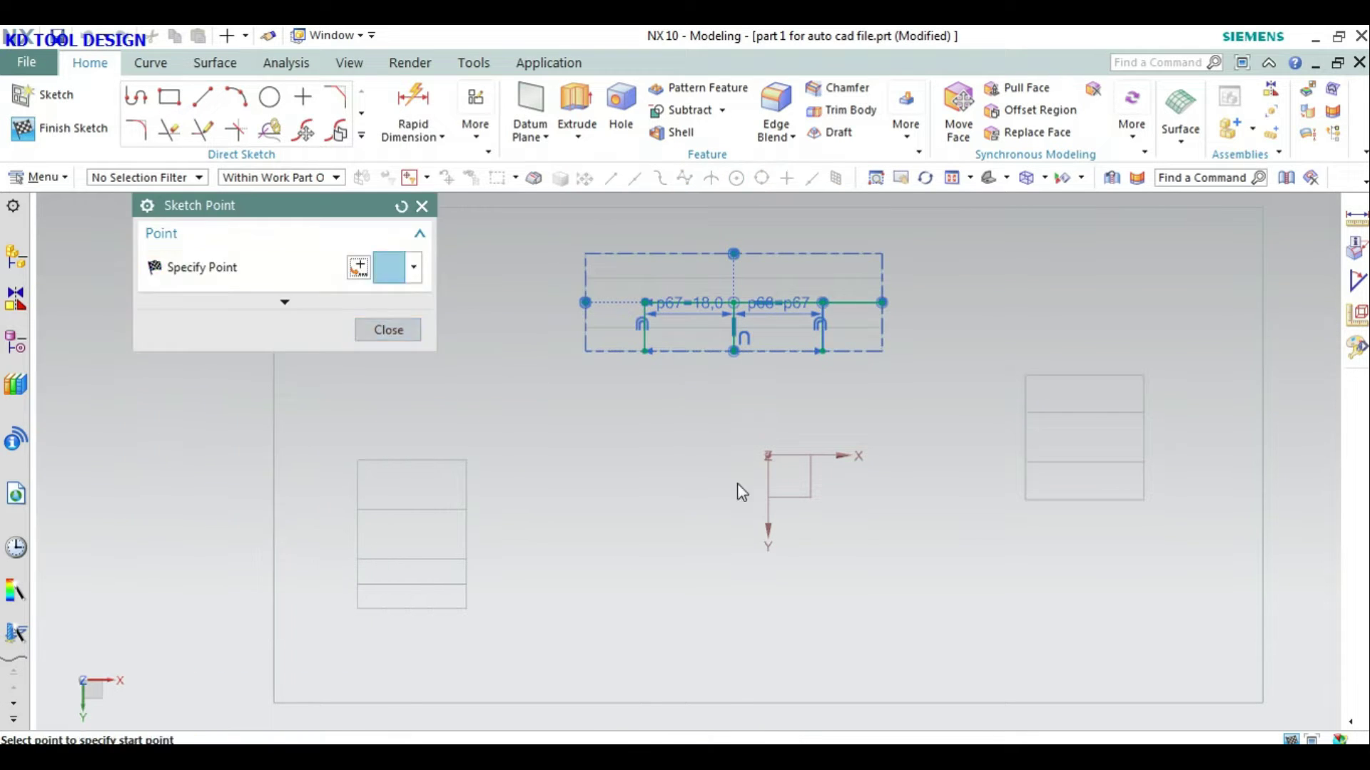
key("Escape")
scroll(735, 318, "up", 4)
Step: Delete the old vertical slot line and the remaining top line
left_click(735, 323)
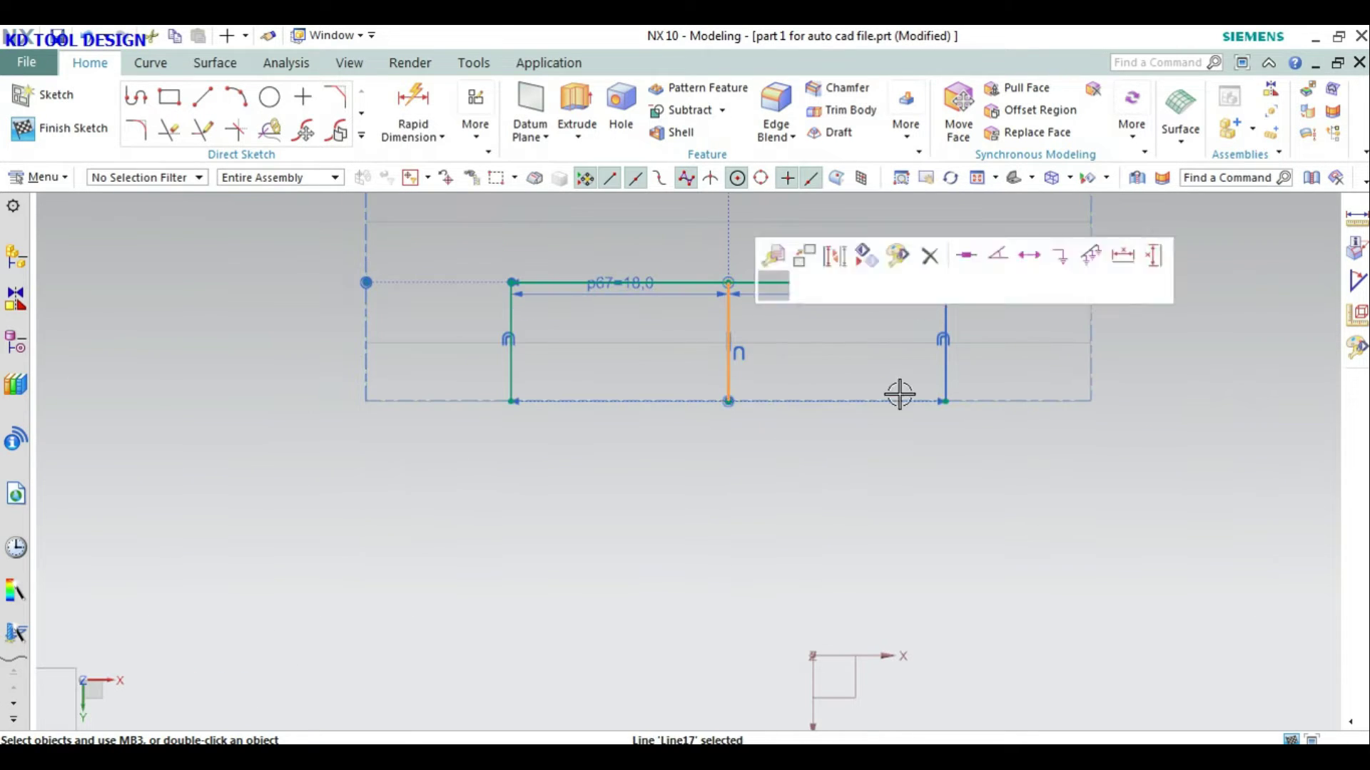
key("Delete")
left_click(761, 283)
key("Delete")
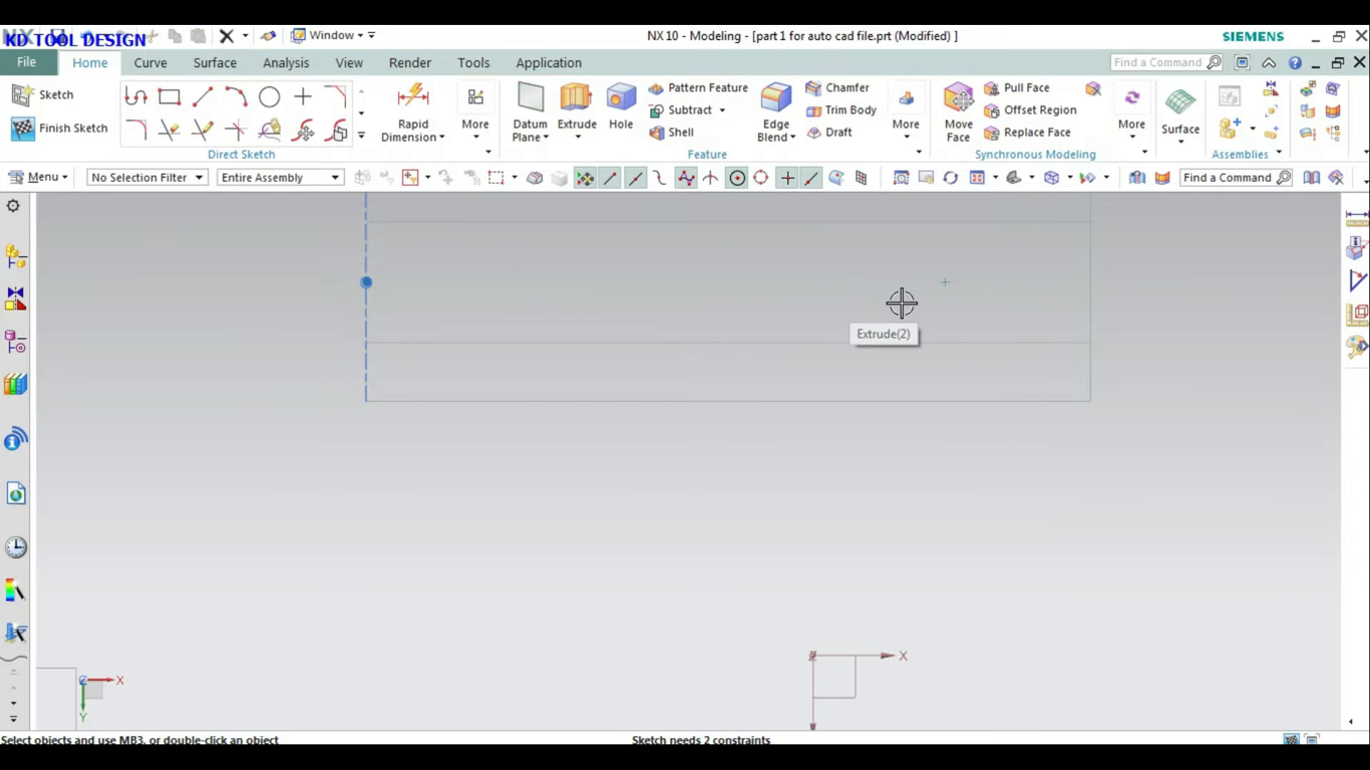
scroll(866, 336, "down", 3)
scroll(667, 343, "up", 2)
scroll(802, 336, "up", 2)
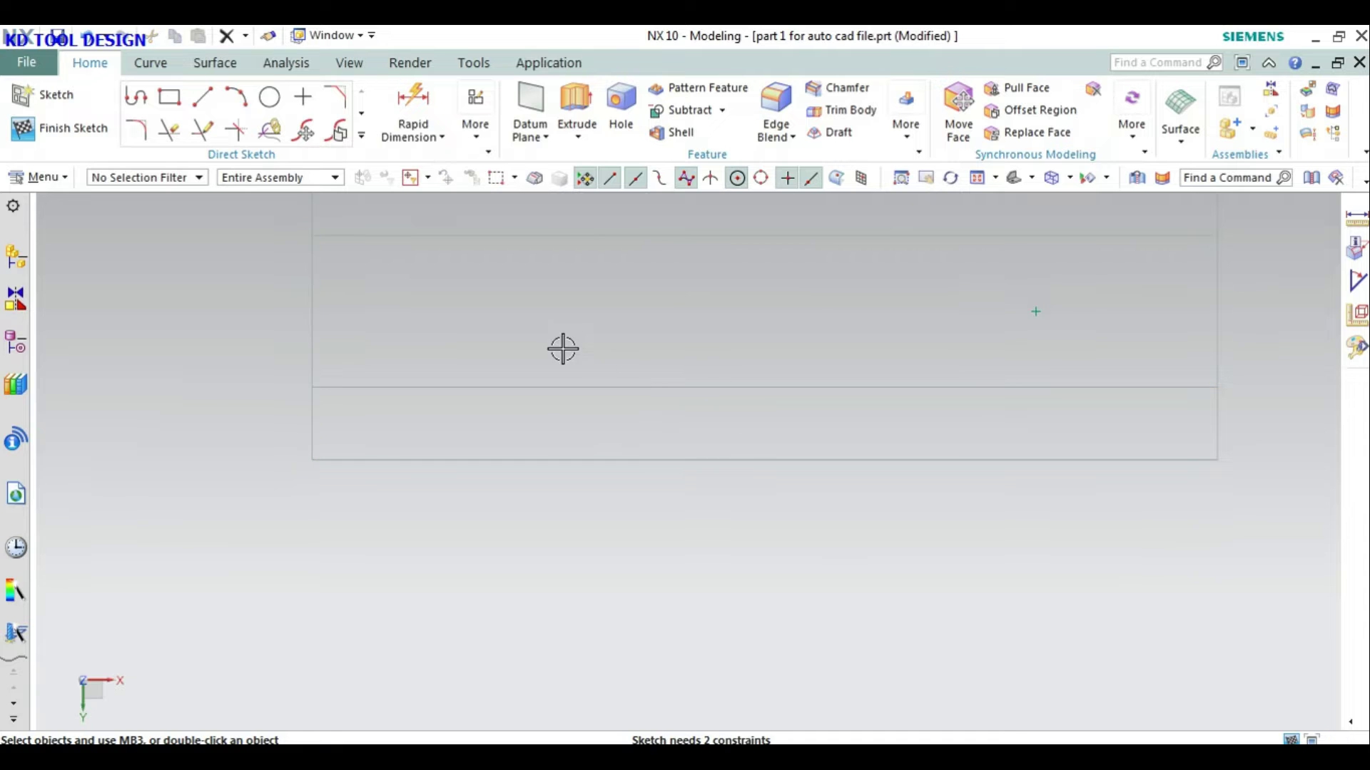
scroll(563, 349, "down", 3)
scroll(804, 330, "up", 2)
Step: Finish the current sketch with Ctrl+Q, abandoning a stray profile line
left_click(135, 96)
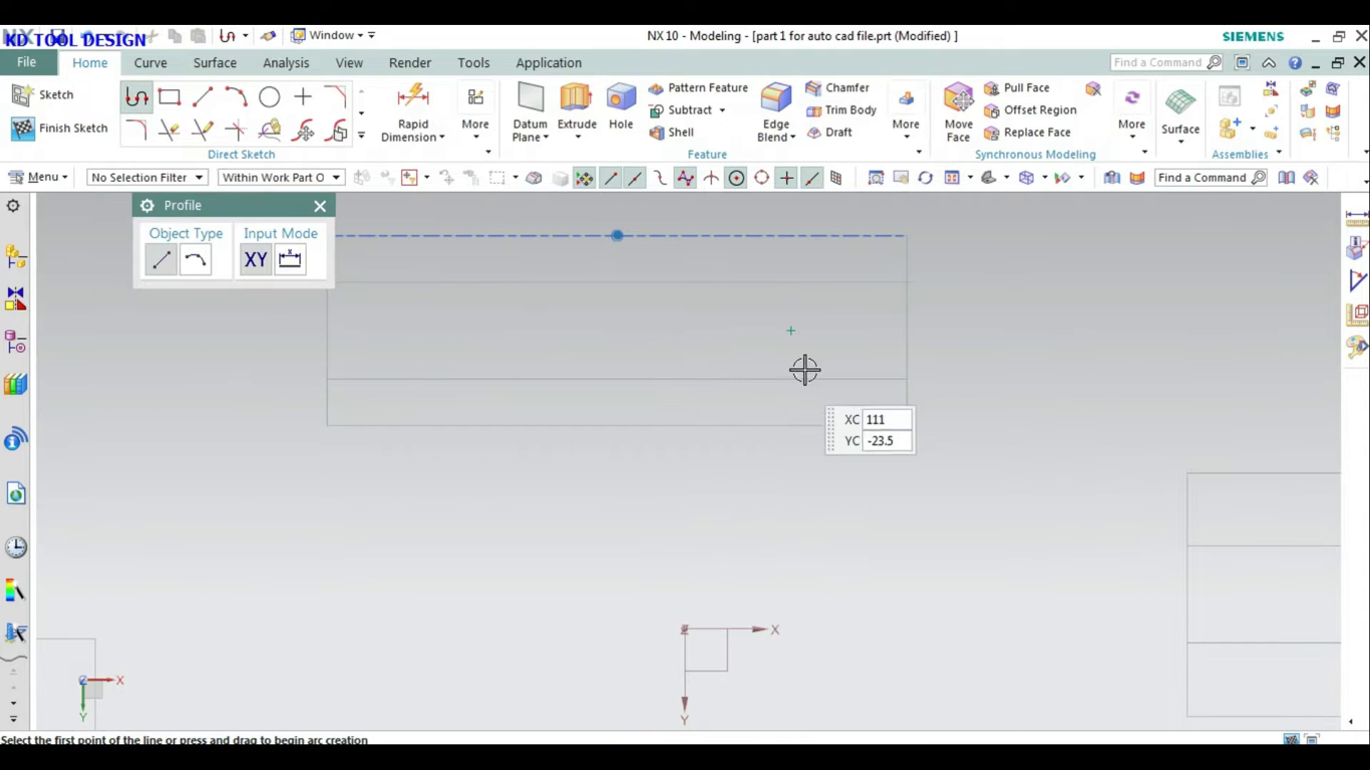
key("Escape")
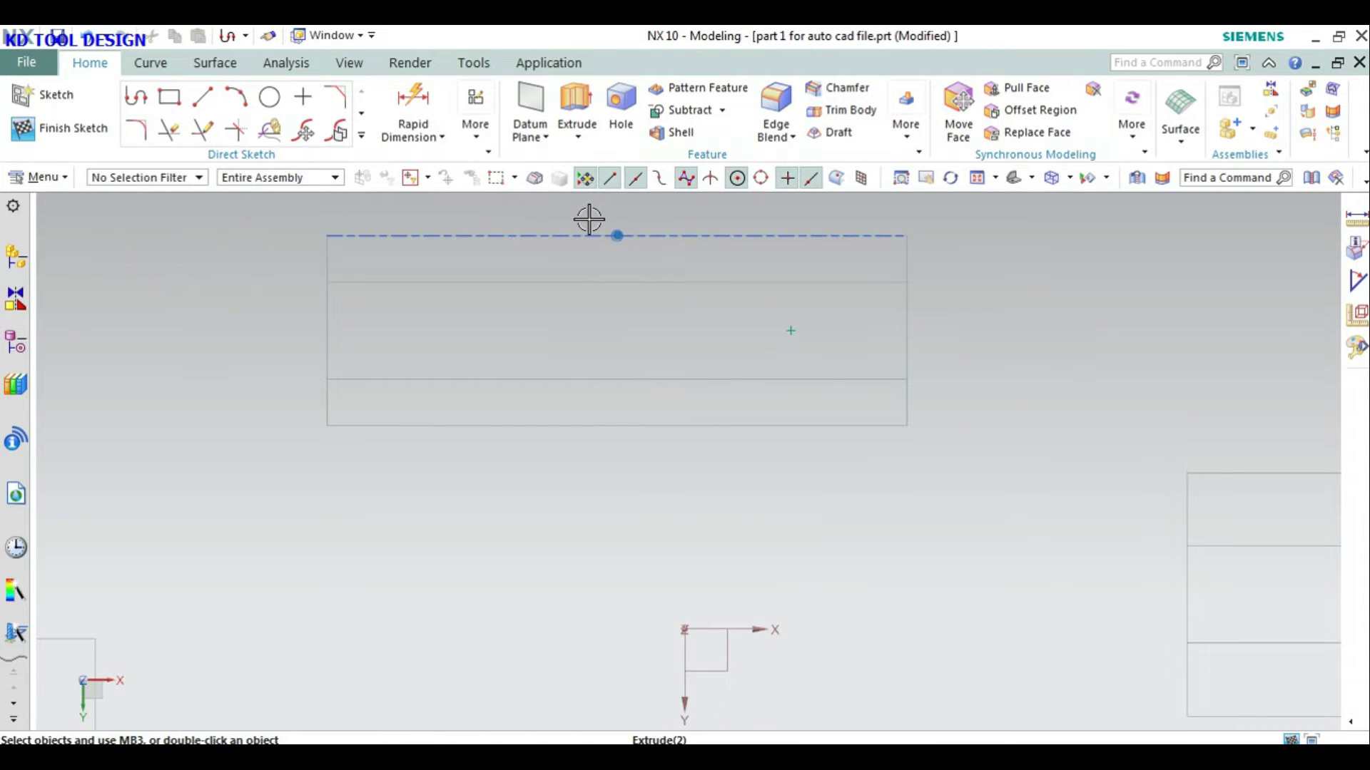
key("Escape")
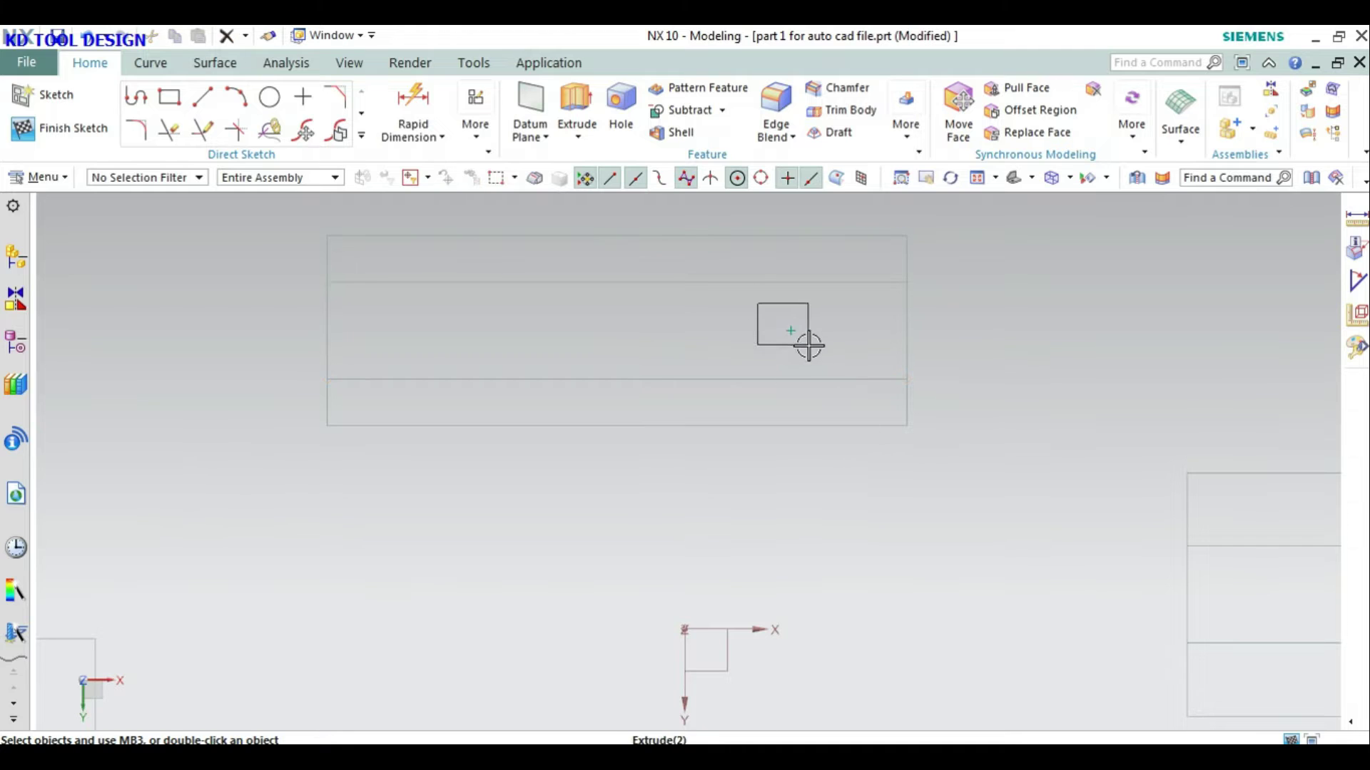
key("ctrl+q")
left_click(69, 109)
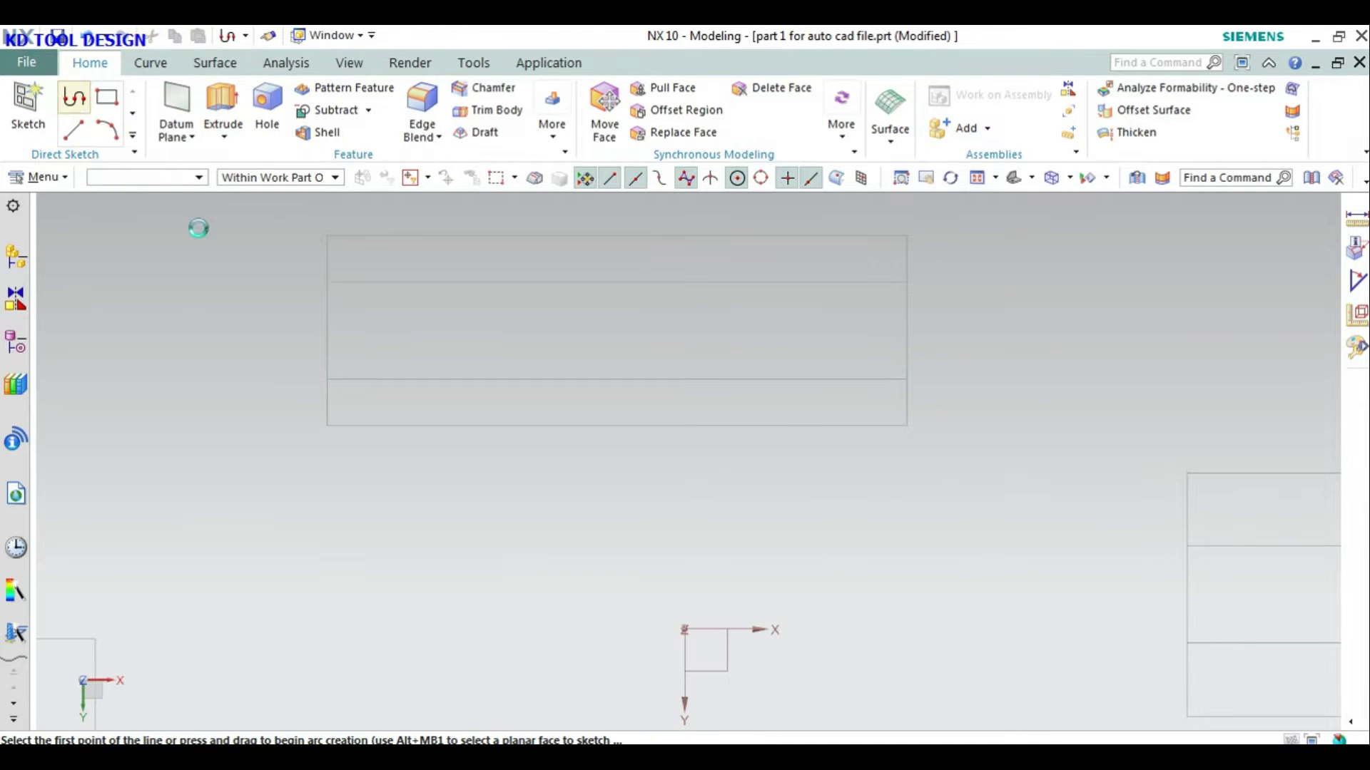
left_click(627, 425)
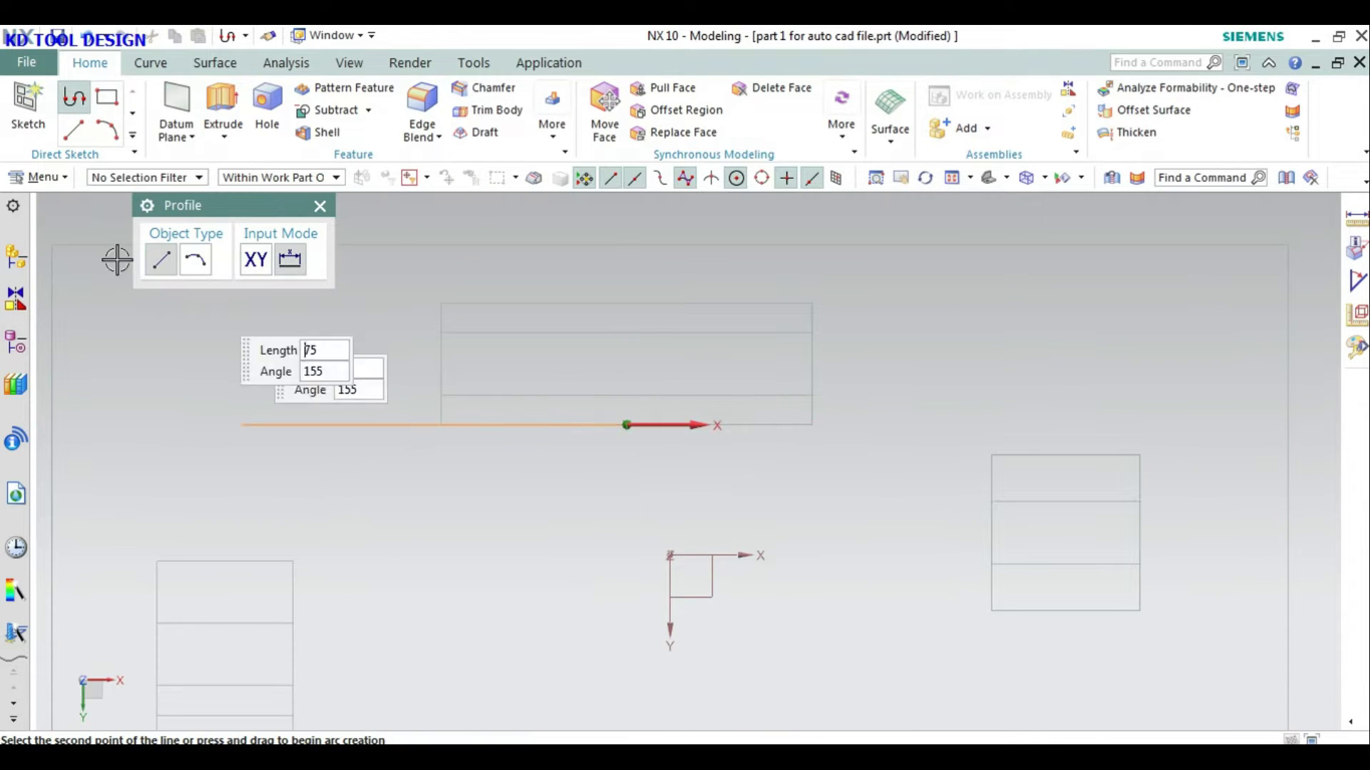
key("Escape")
left_click(27, 103)
Step: Create the sketch on the block's face and draw a vertical line from top to bottom edge
left_click(590, 370)
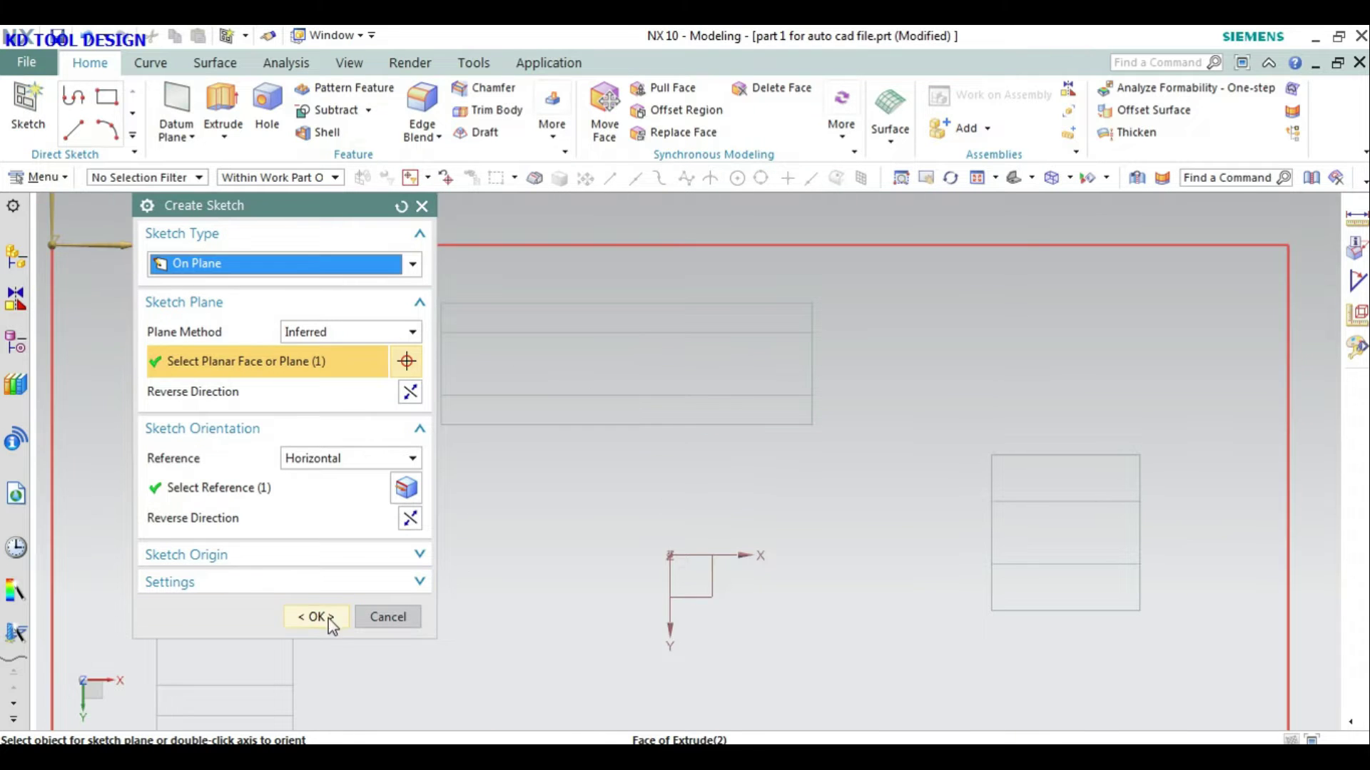
left_click(325, 617)
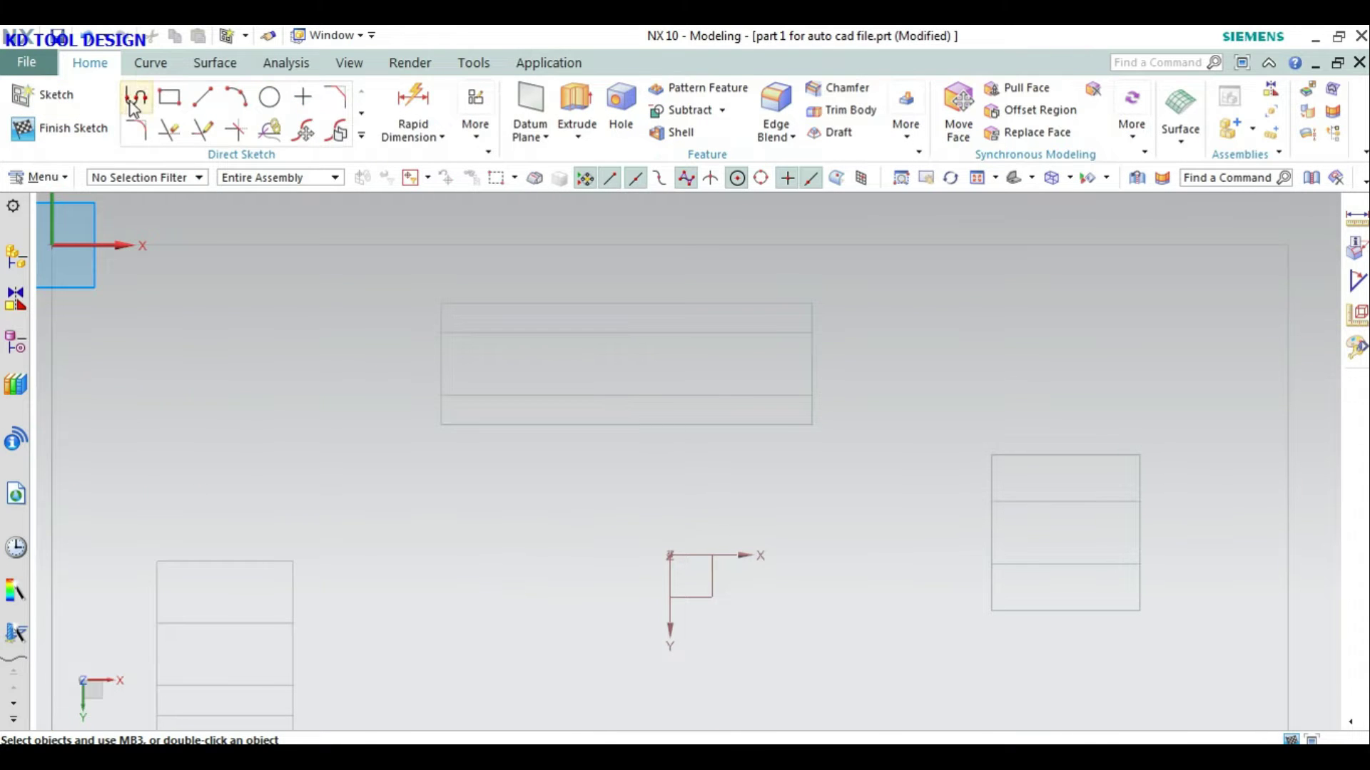
left_click(133, 107)
left_click(630, 294)
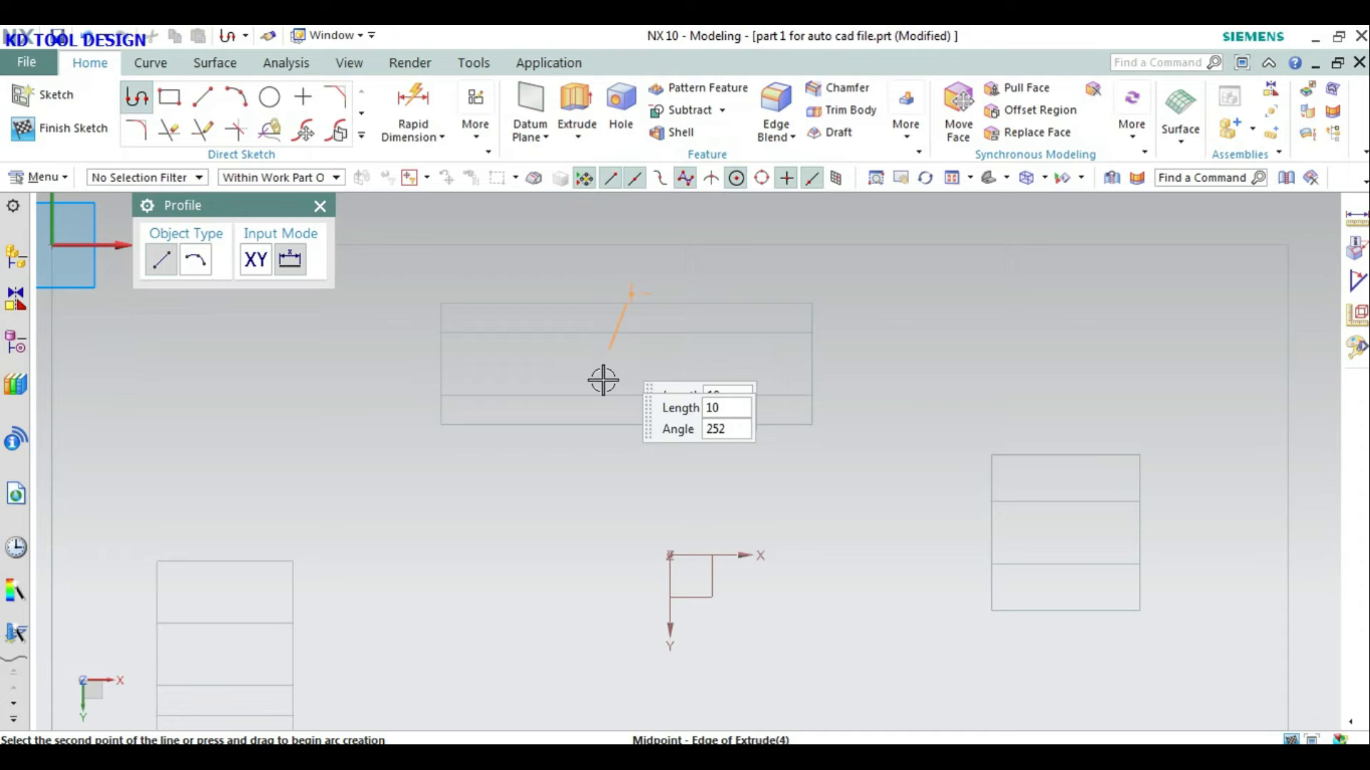
left_click(632, 426)
key("Escape")
Step: Offset the vertical line 18 mm symmetrically to both sides
left_click(361, 137)
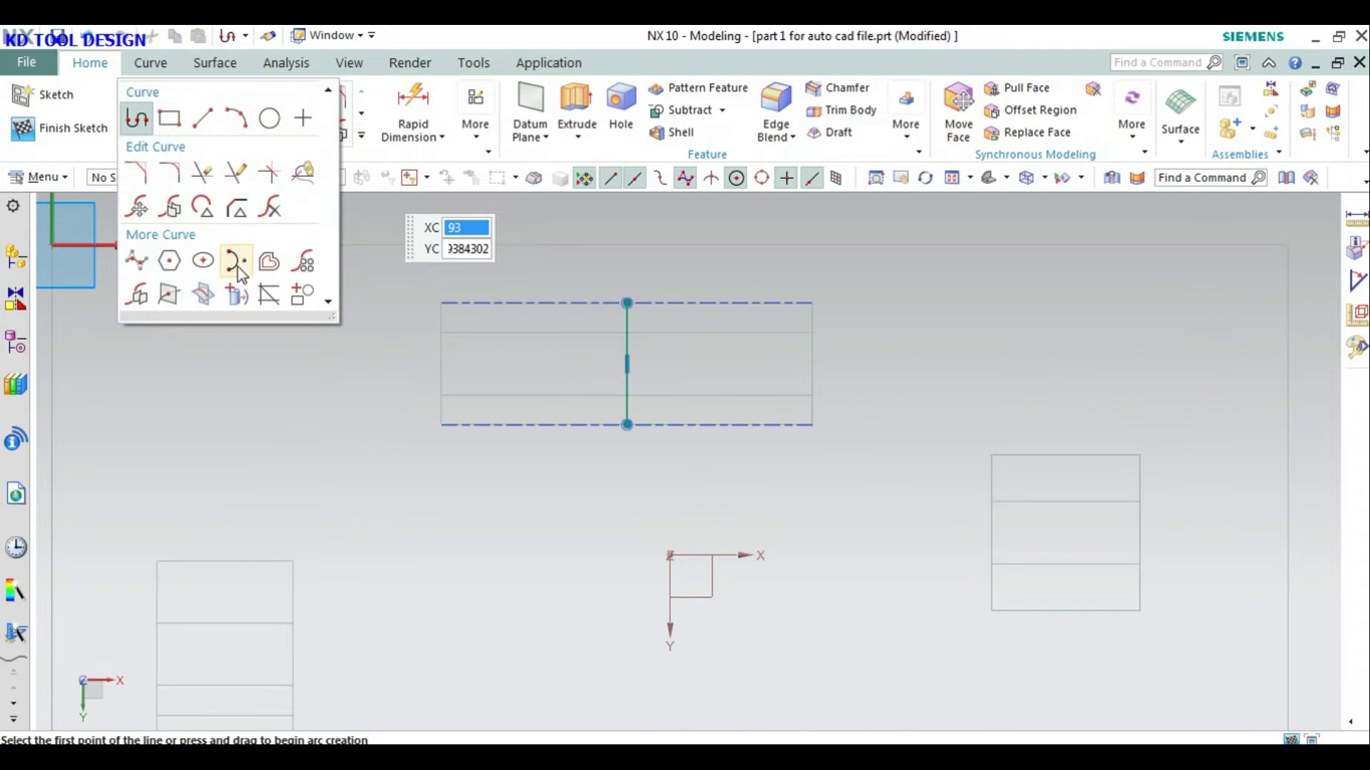
left_click(252, 274)
left_click(627, 353)
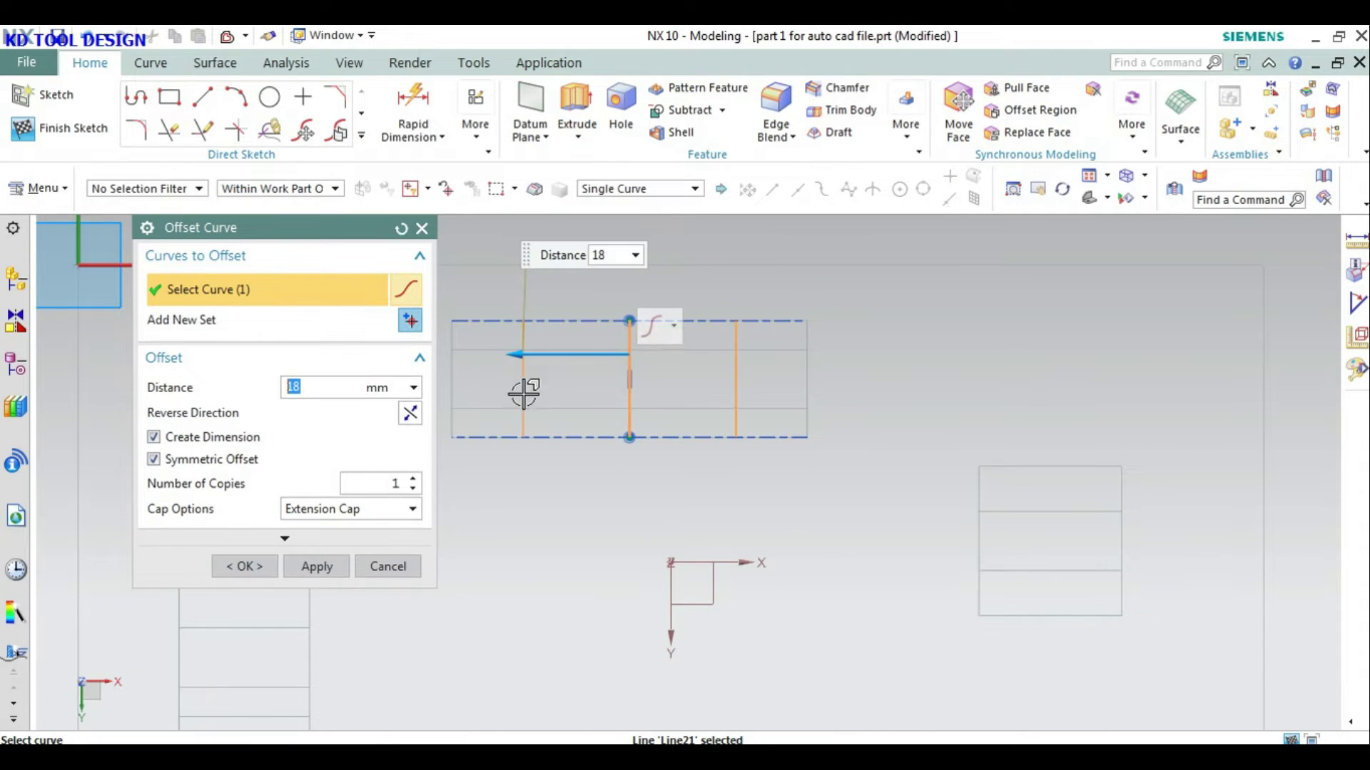
left_click(244, 567)
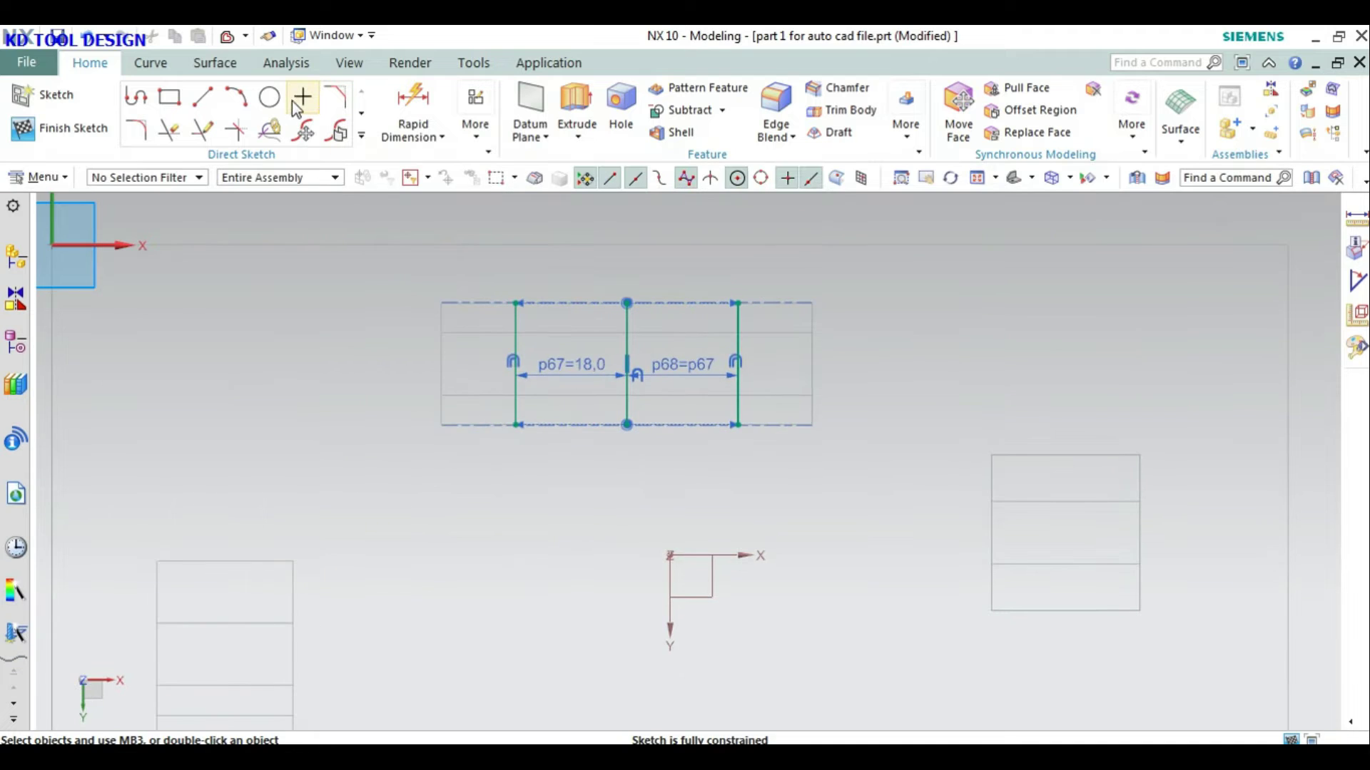
left_click(294, 102)
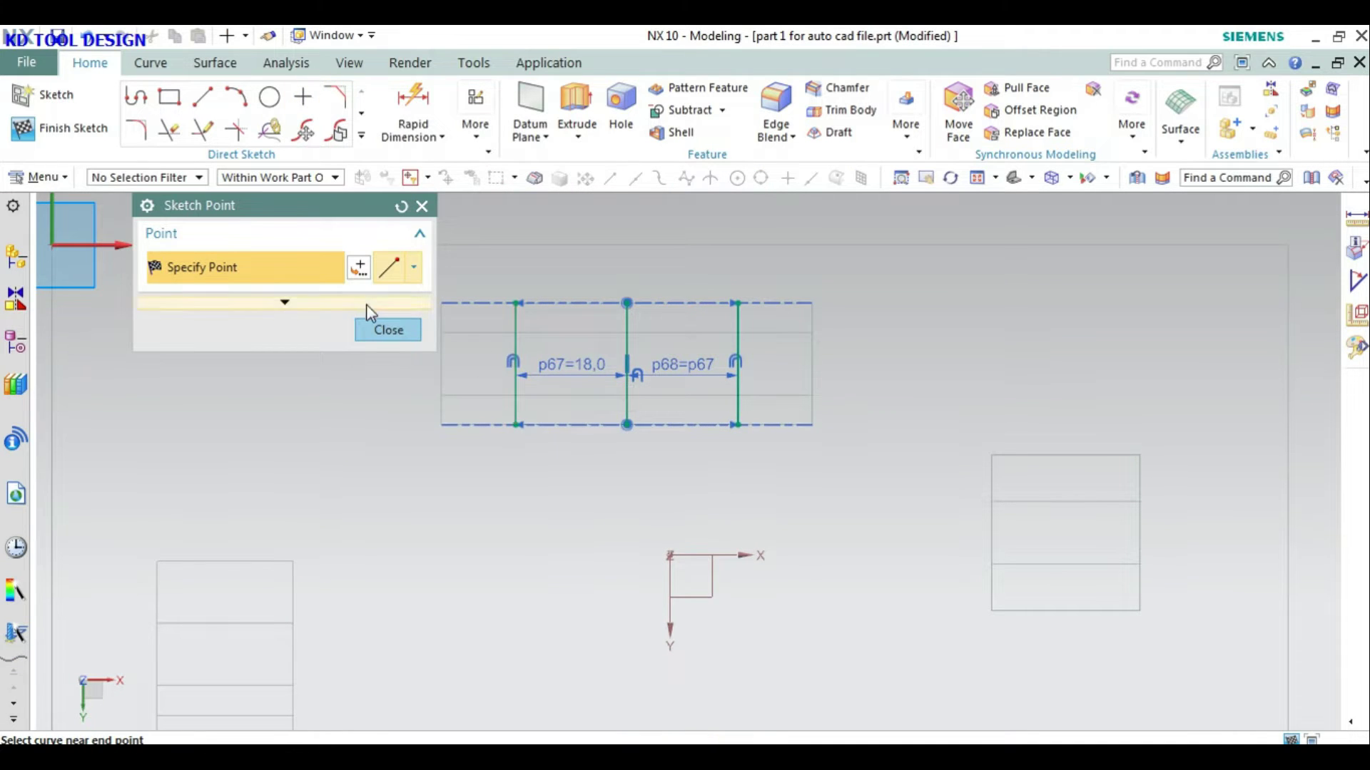
Step: Place an inferred sketch point at the middle line's midpoint
left_click(356, 268)
left_click(218, 264)
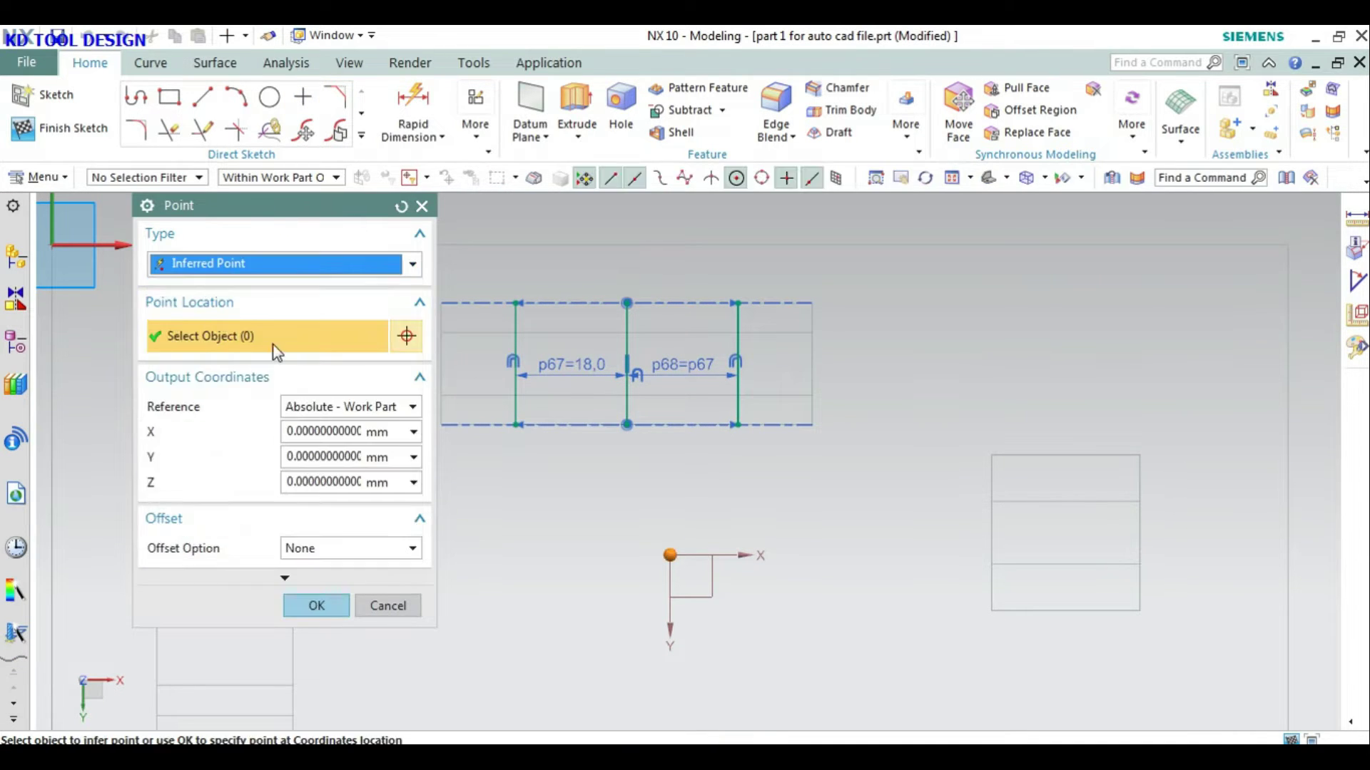
left_click(516, 363)
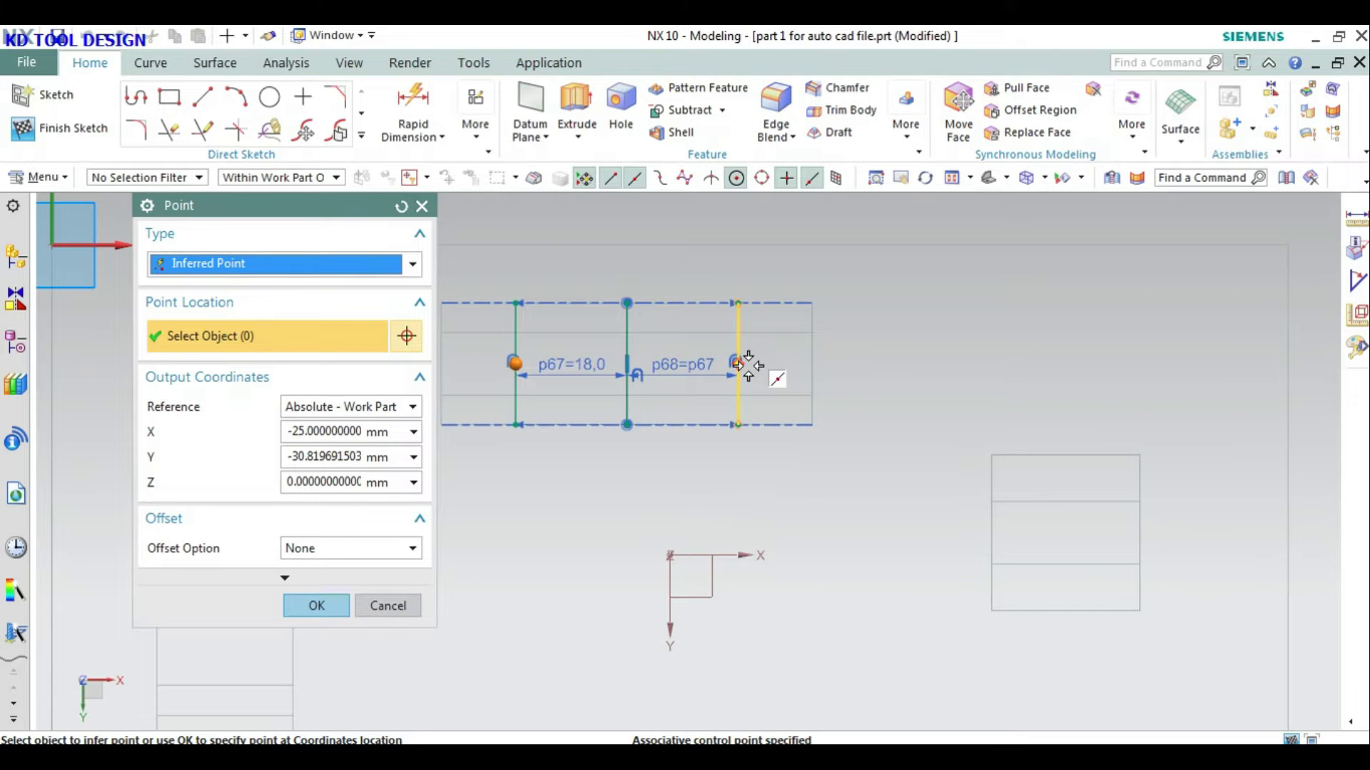
left_click(746, 365)
left_click(622, 368)
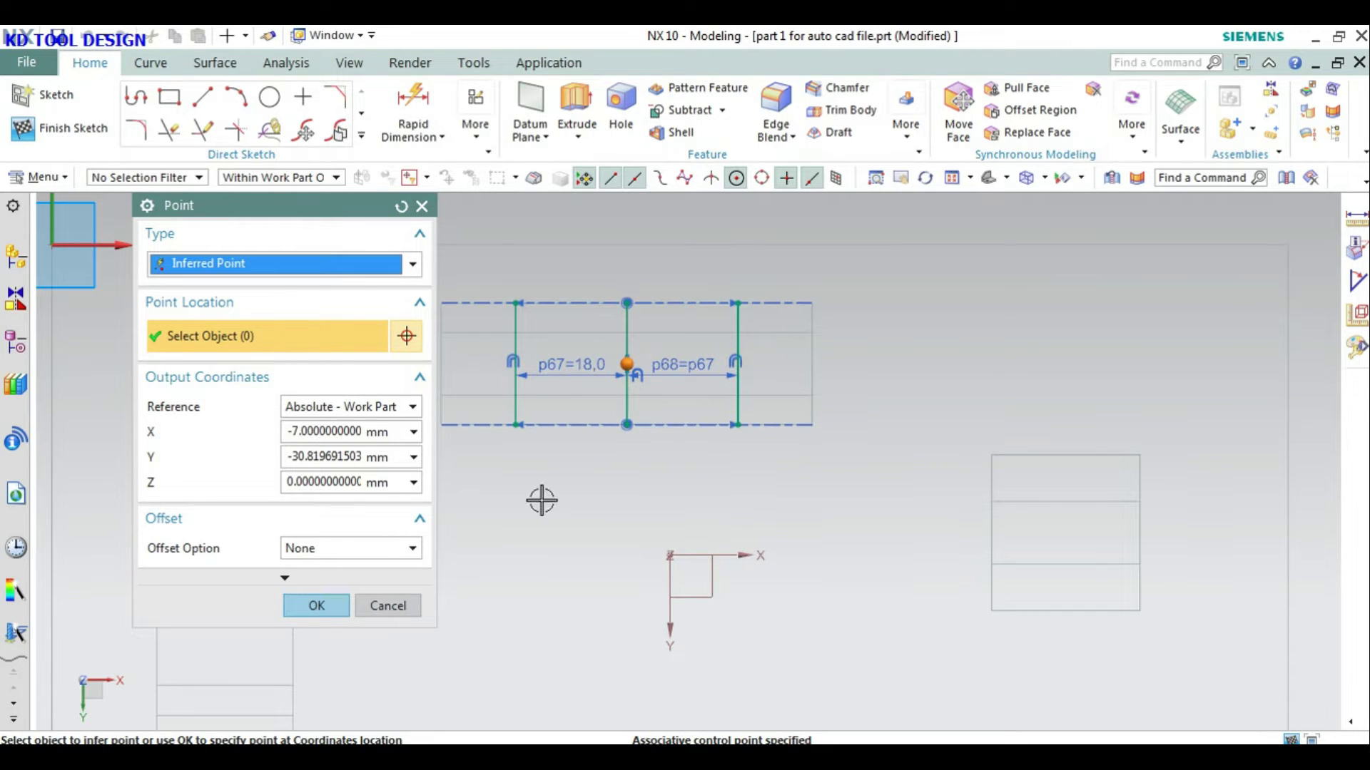
left_click(317, 608)
scroll(597, 361, "up", 4)
scroll(596, 361, "up", 1)
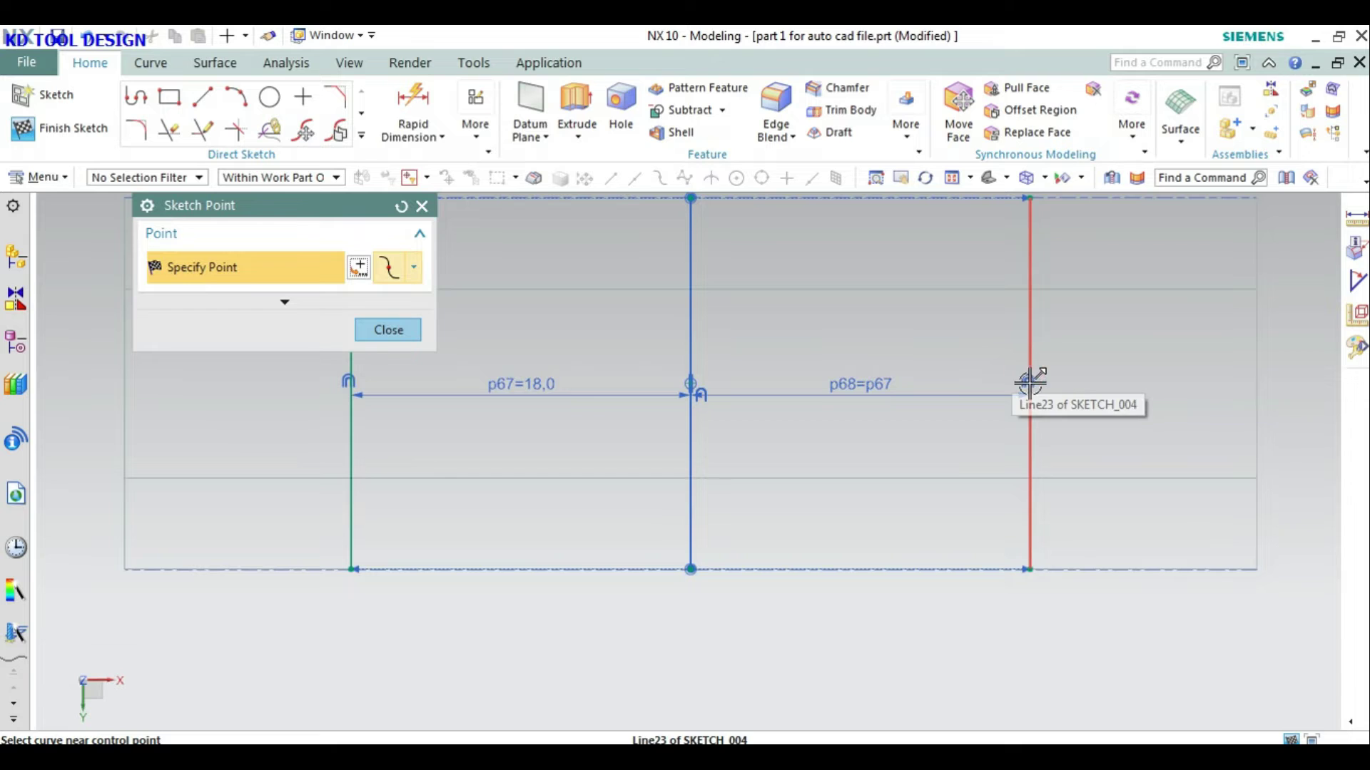
Step: Add an inferred sketch point at the right line's midpoint
left_click(1030, 383)
left_click(360, 269)
left_click(208, 266)
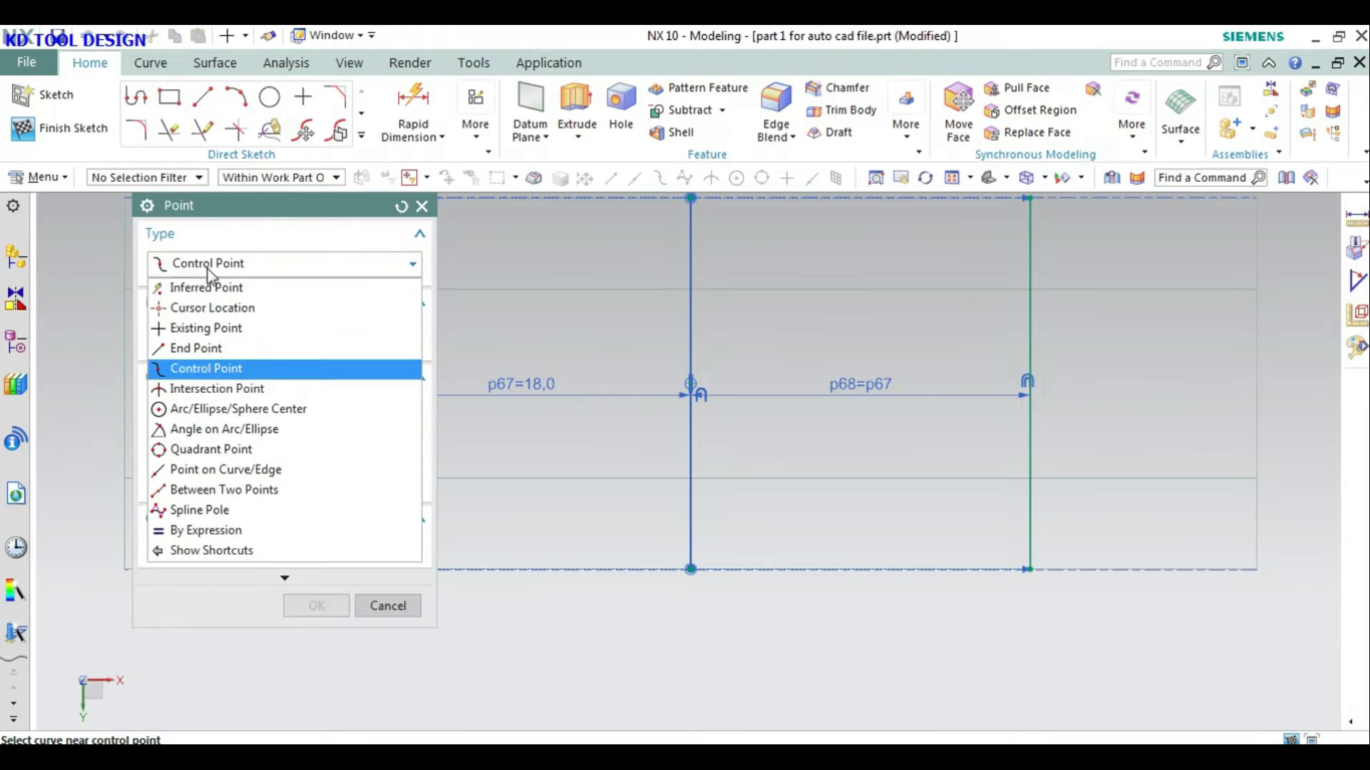
left_click(207, 284)
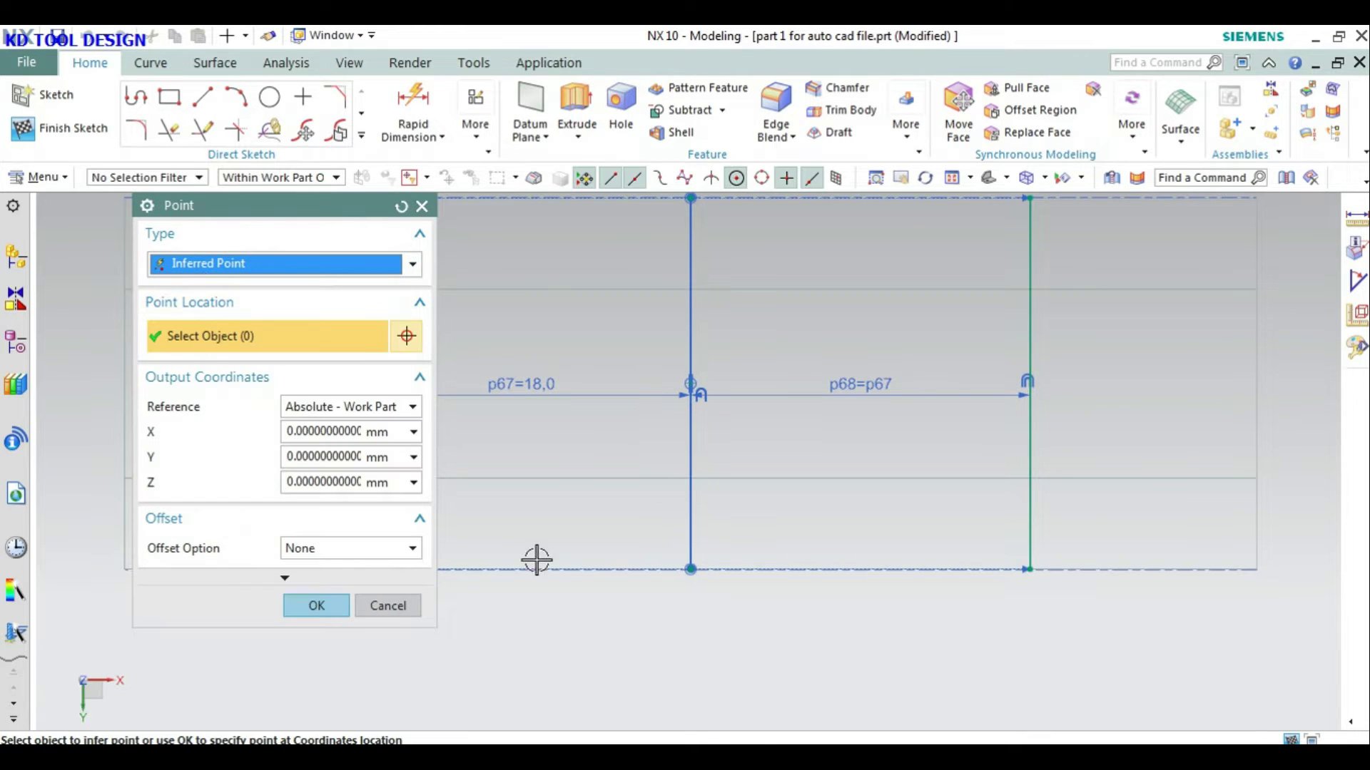
left_click(1029, 383)
left_click(314, 606)
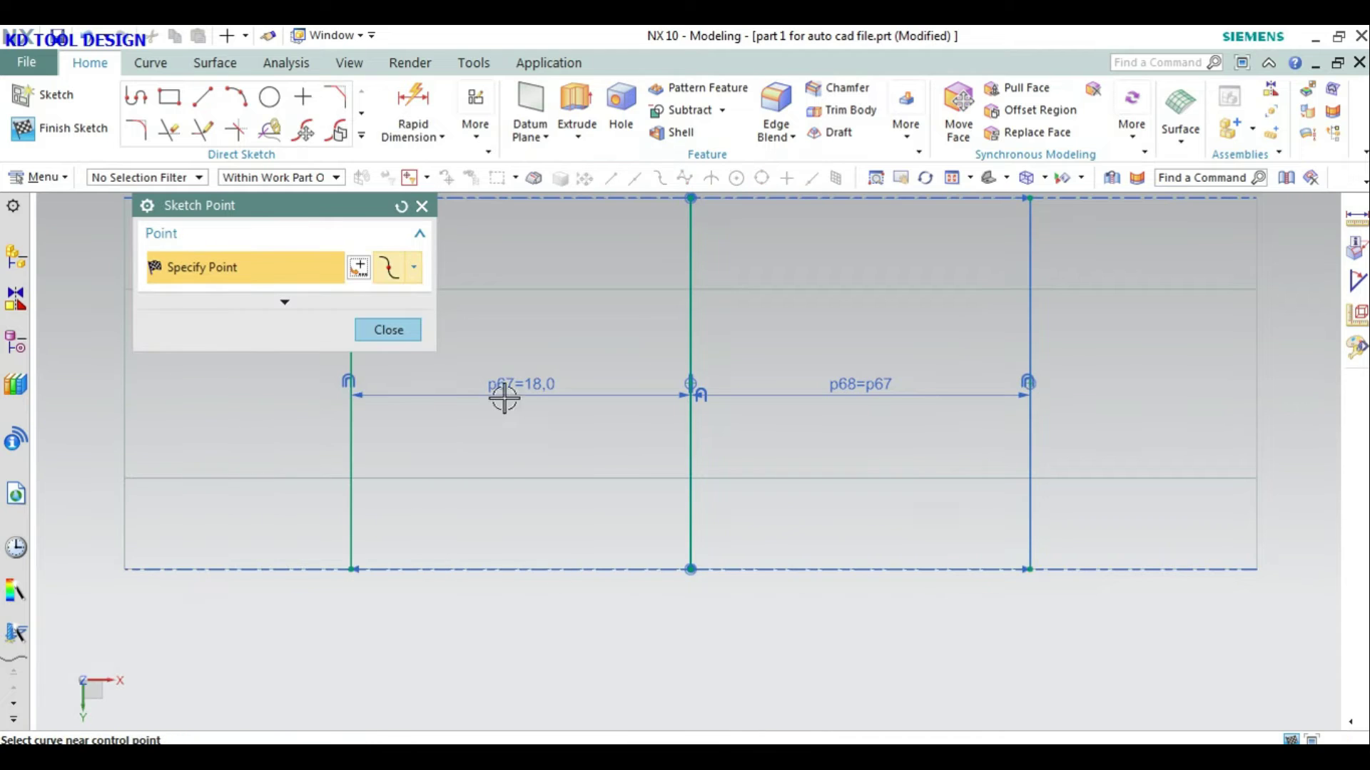
Step: Add an inferred sketch point at the left line's midpoint and finish the sketch
left_click(359, 267)
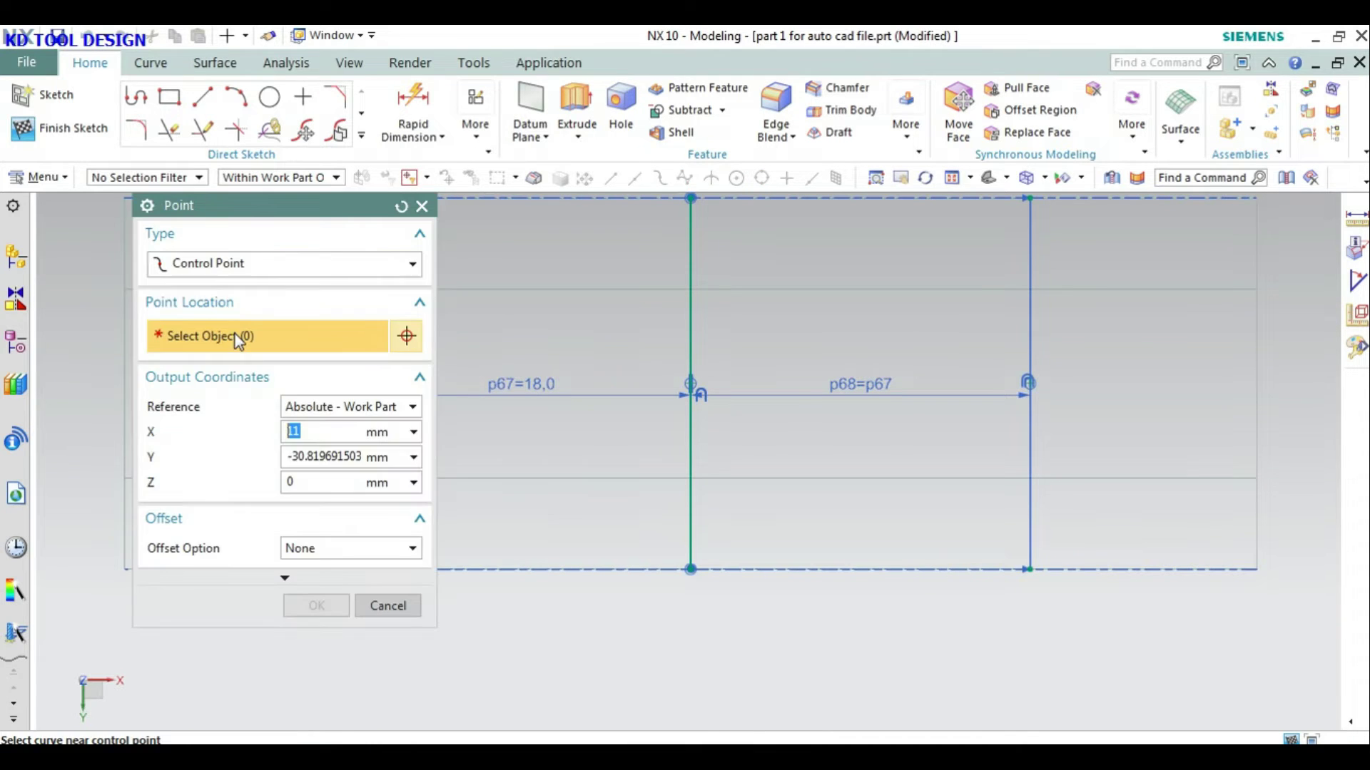
left_click(321, 263)
left_click(203, 284)
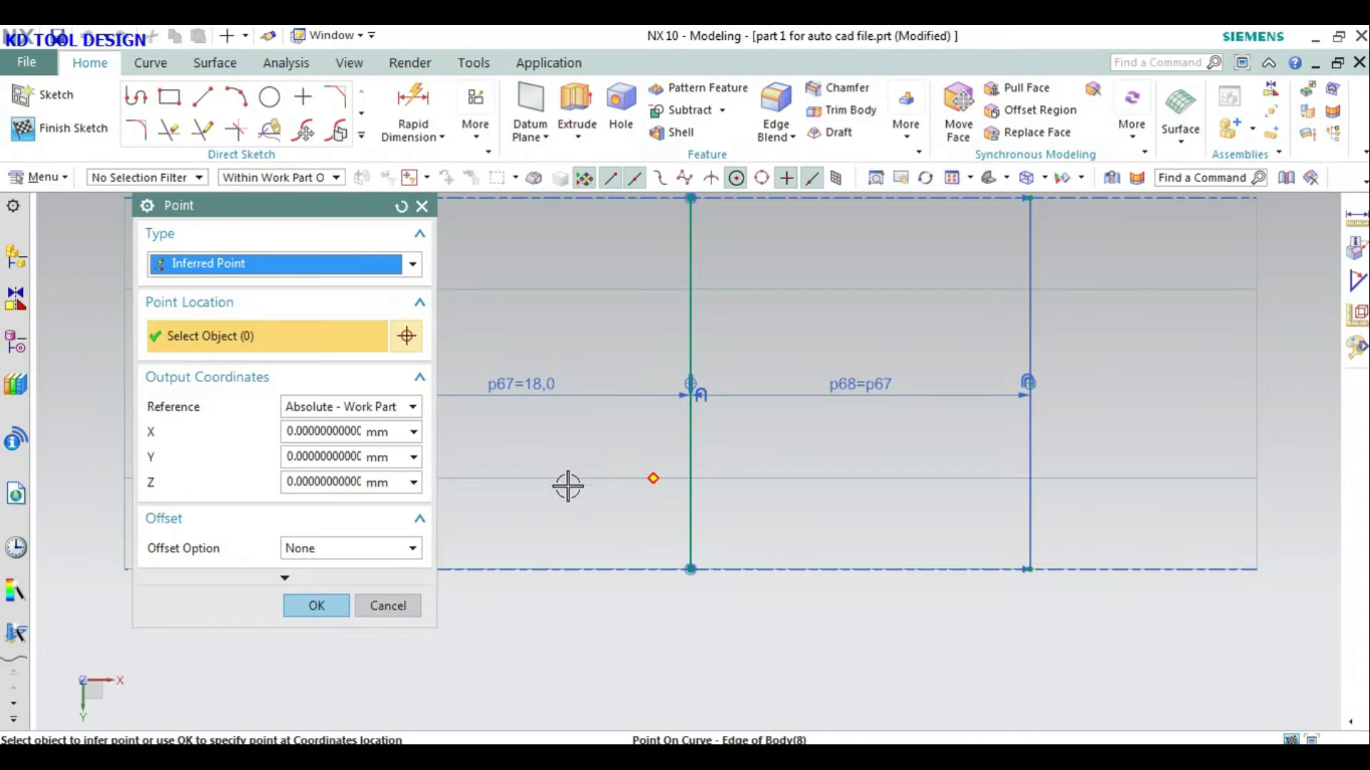
scroll(613, 471, "down", 3)
left_click(628, 443)
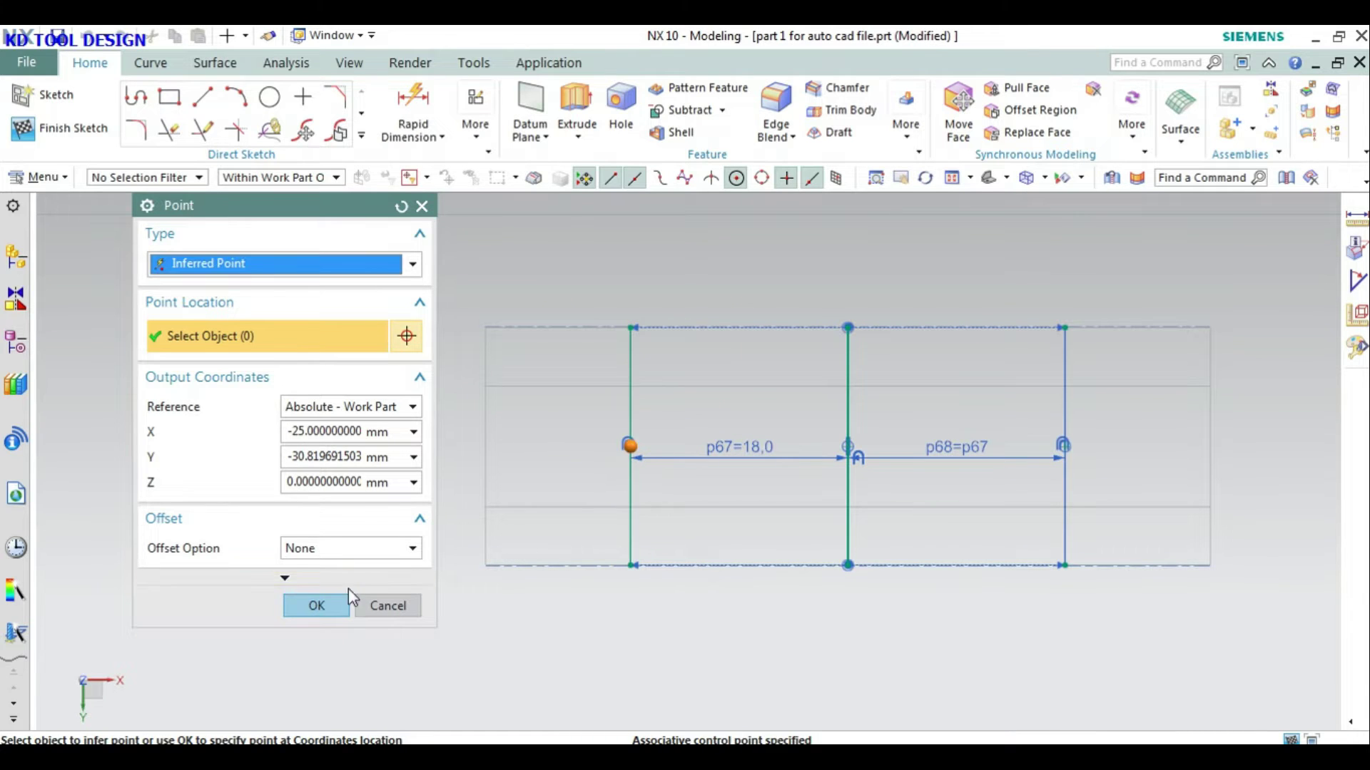
left_click(316, 606)
key("Escape")
left_click(993, 459)
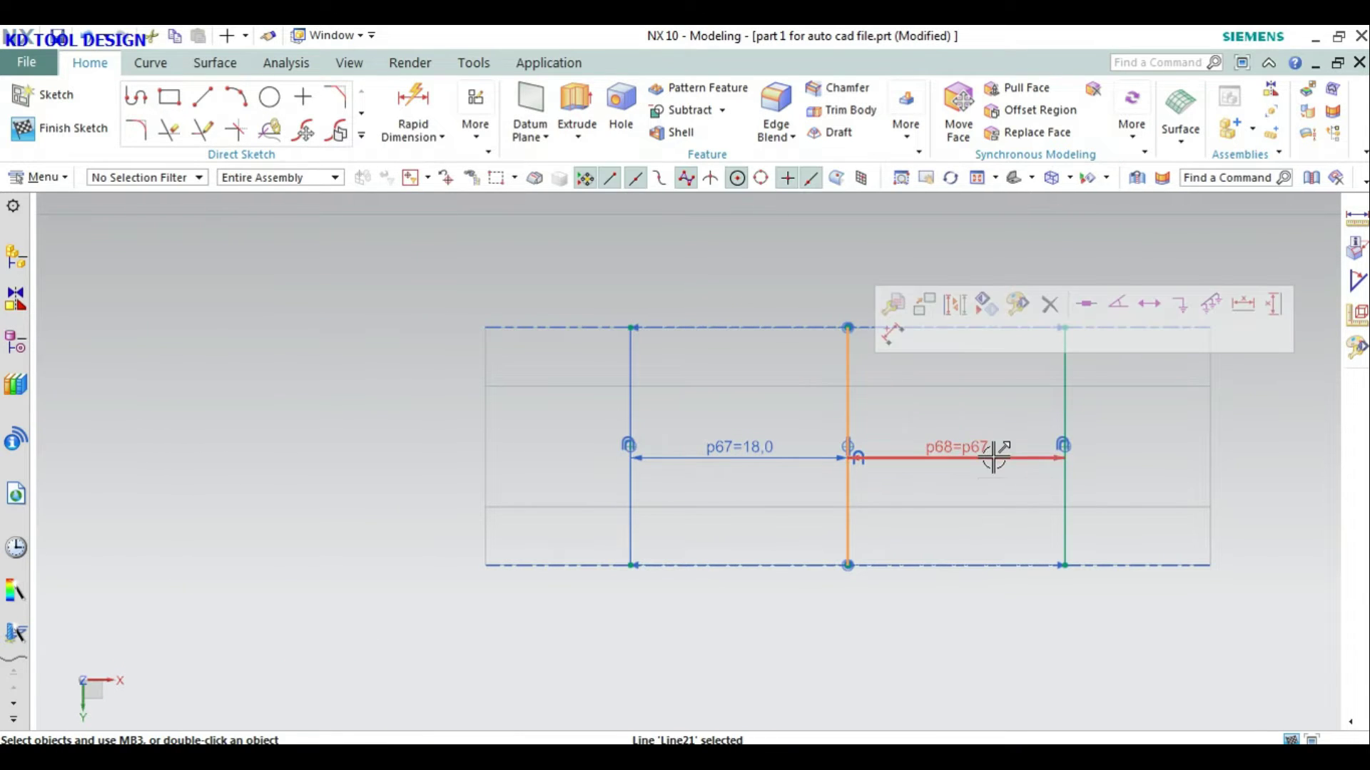
key("ctrl+q")
left_click(923, 404)
scroll(702, 367, "down", 5)
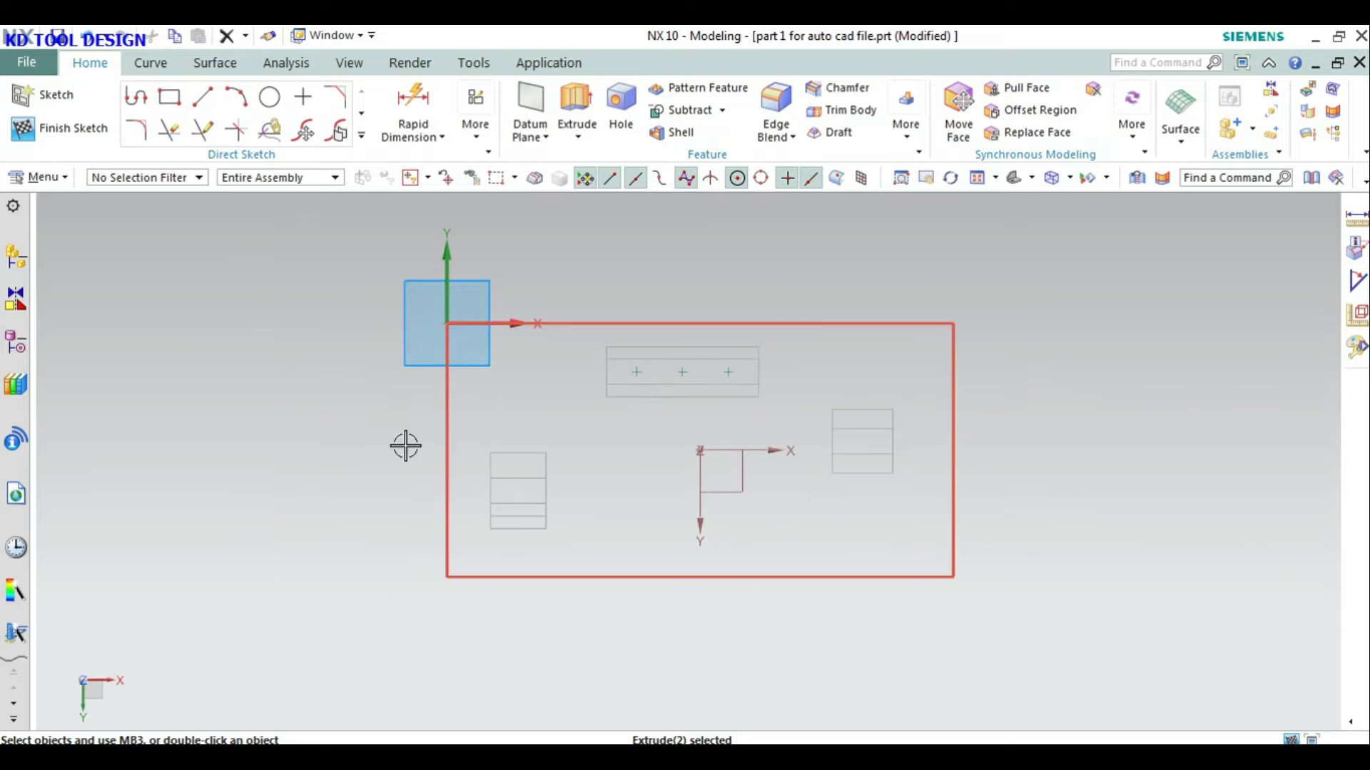
Step: Return to modelling and orbit the model into a tilted 3-D view
left_click(50, 130)
mouse_move(941, 357)
middle_mouse_down()
mouse_move(943, 404)
mouse_move(749, 413)
middle_mouse_up()
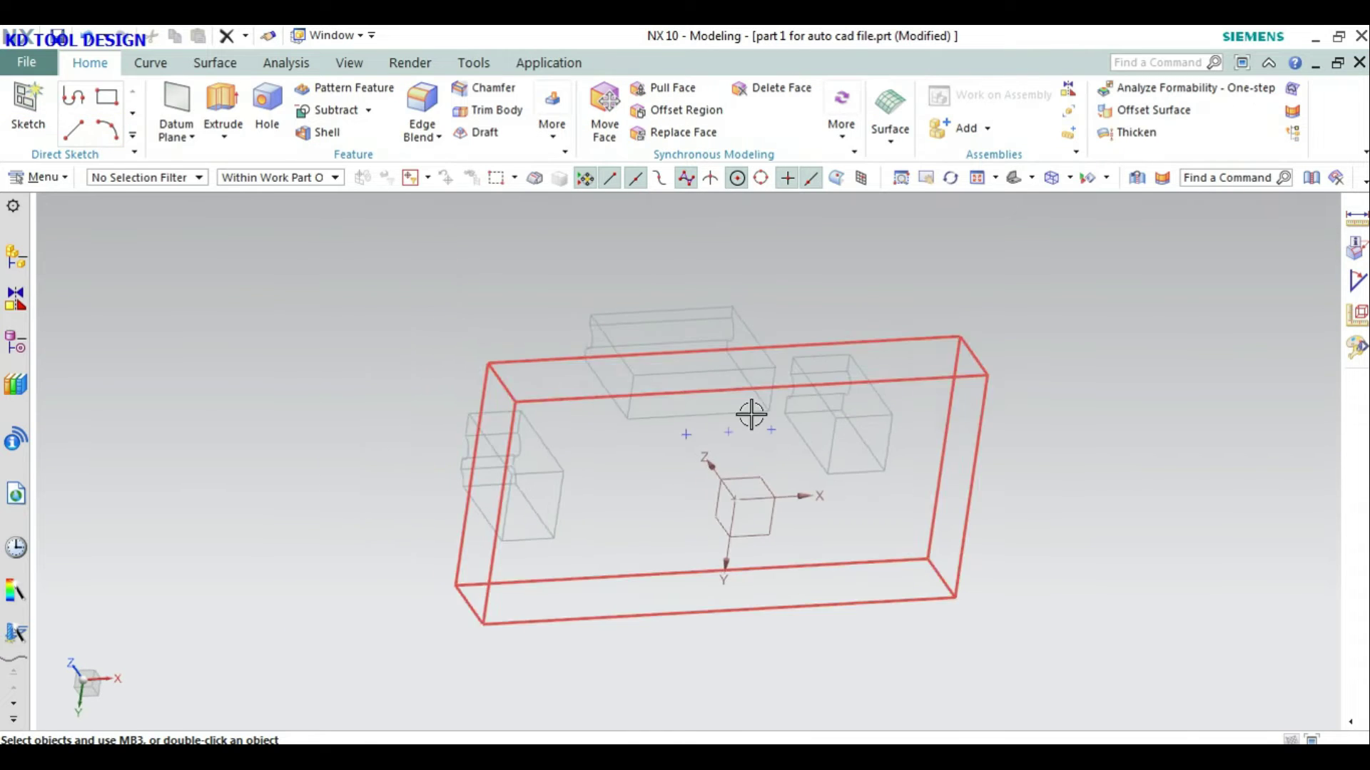
scroll(749, 414, "up", 3)
key("Escape")
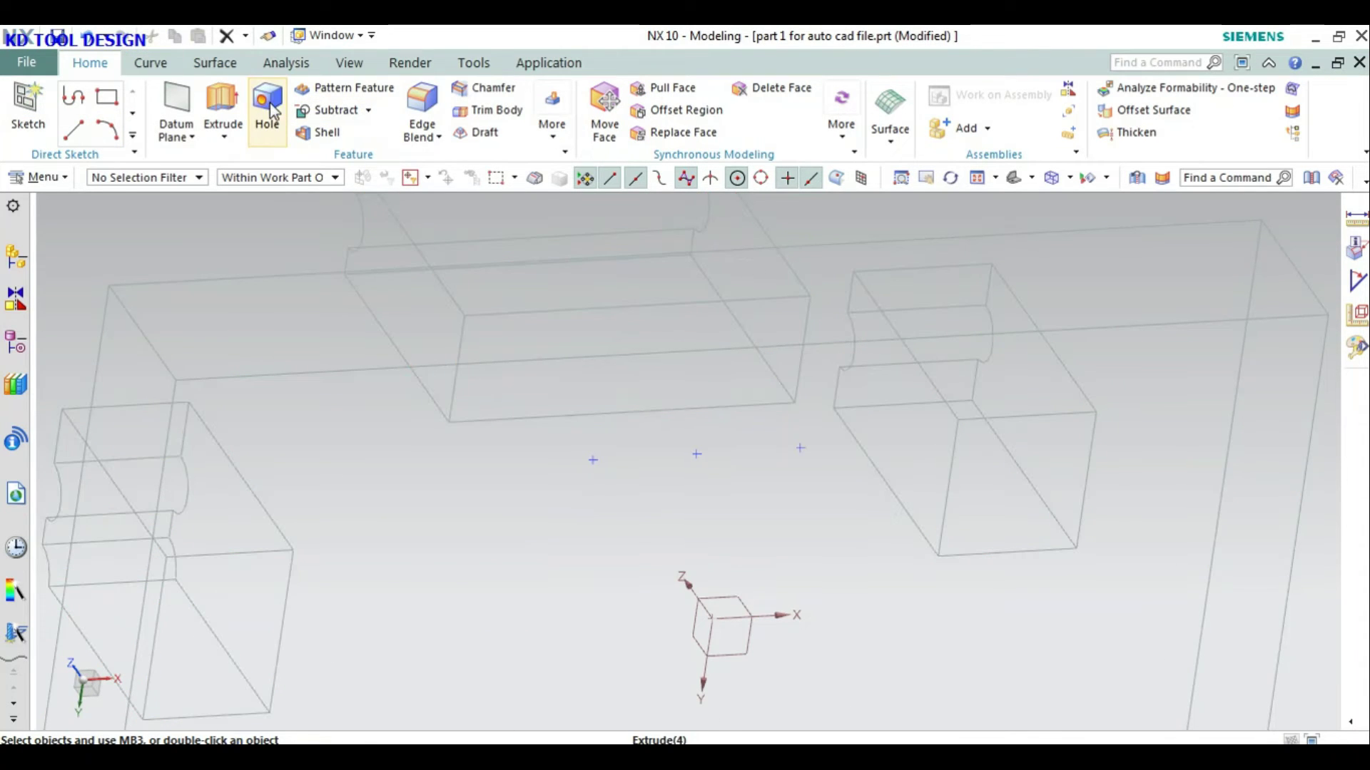
scroll(817, 443, "down", 3)
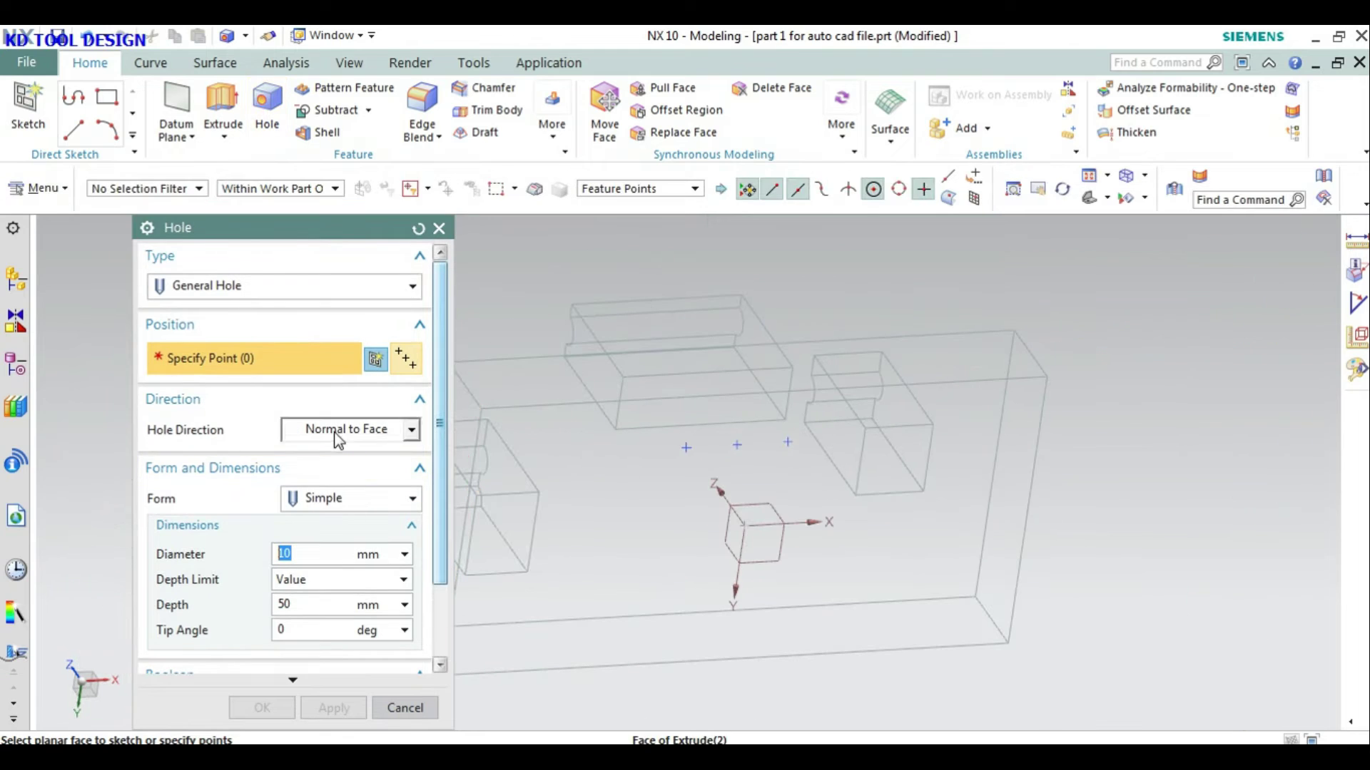
Step: Cut counterbored holes (17 mm bore 10 deep, 11 mm hole 50 deep) at the sketch points into the block
left_click(340, 498)
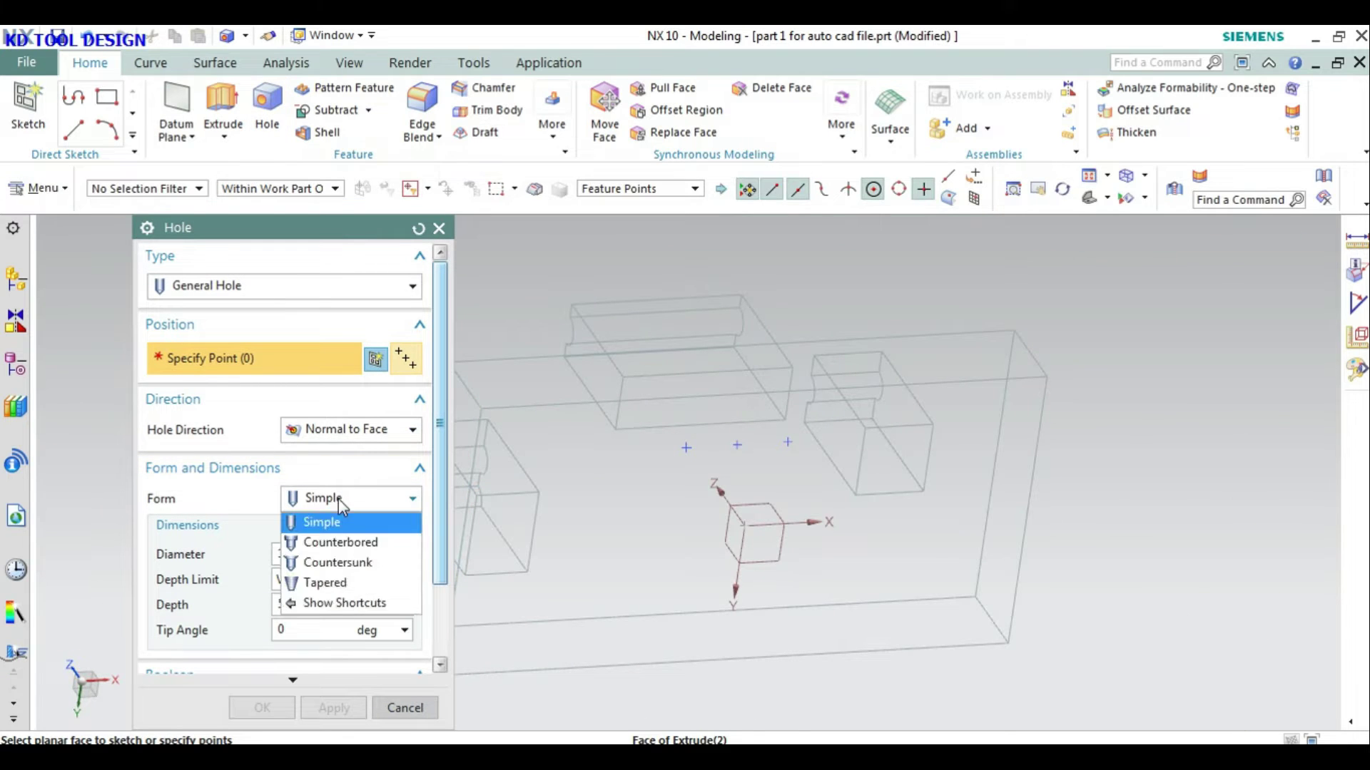
left_click(338, 541)
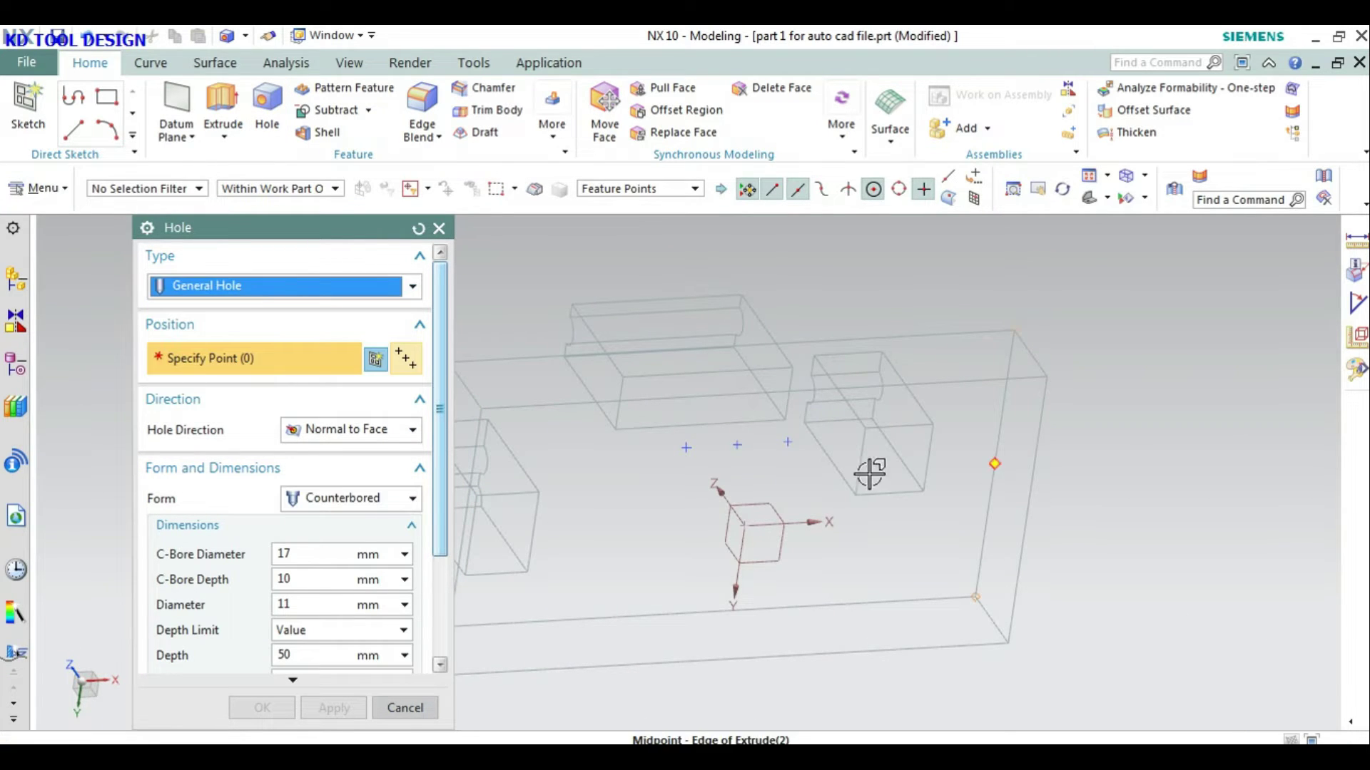
left_click(737, 445)
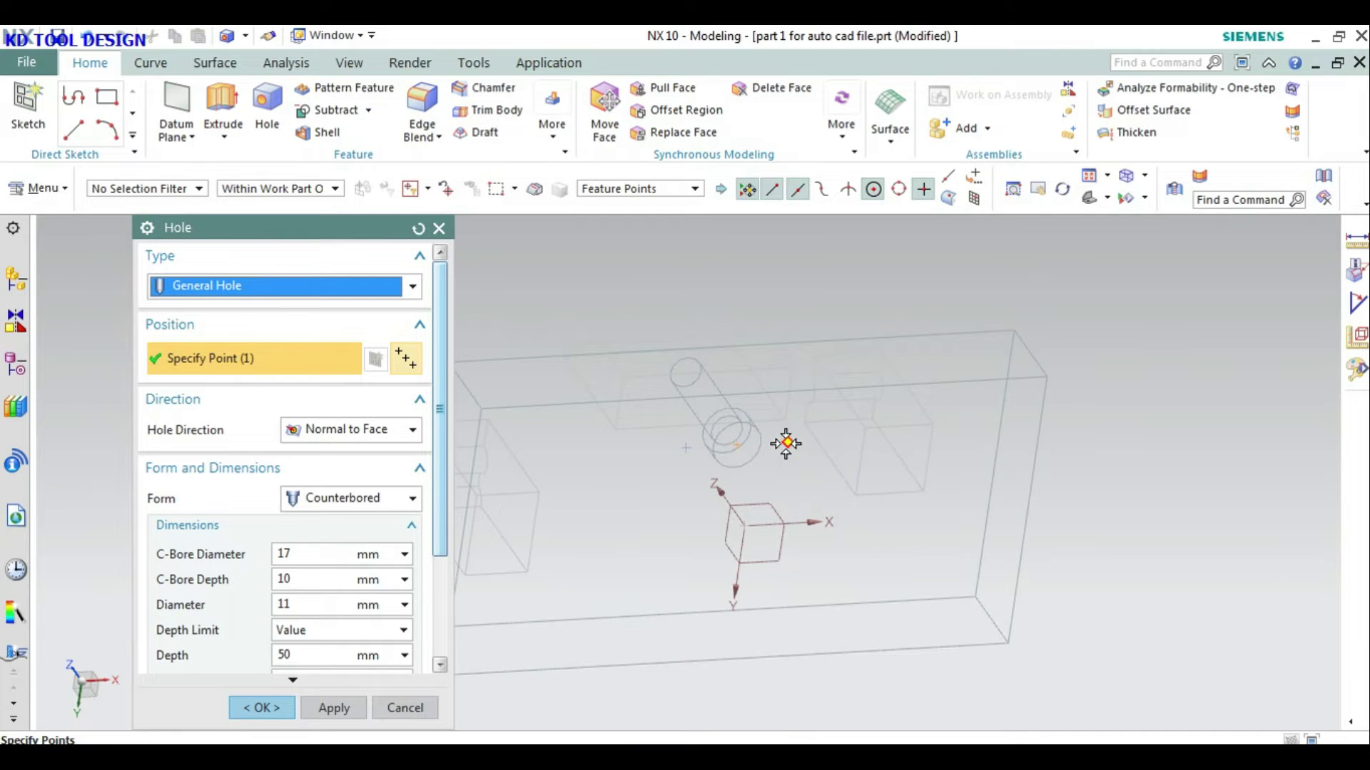
left_click(786, 444)
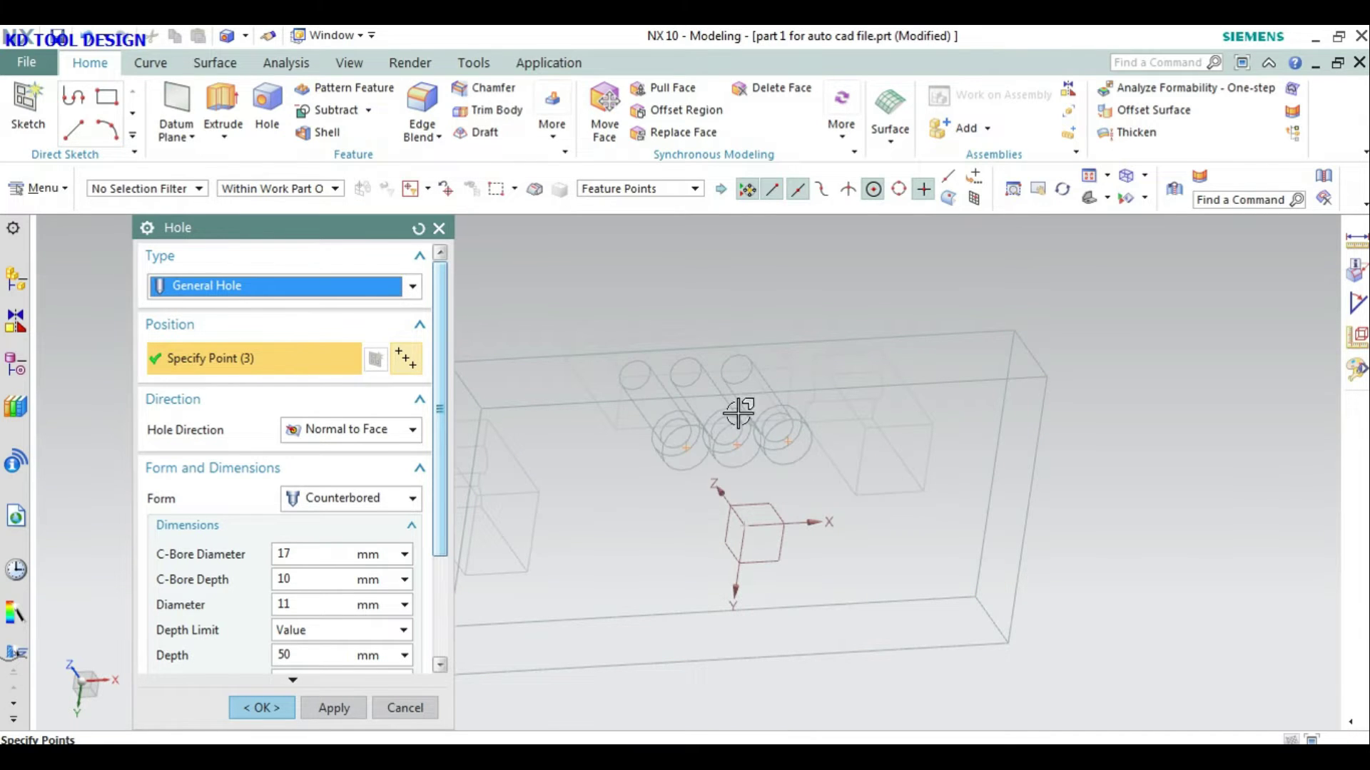
scroll(856, 428, "down", 2)
mouse_move(978, 443)
middle_mouse_down()
mouse_move(973, 483)
mouse_move(450, 548)
middle_mouse_up()
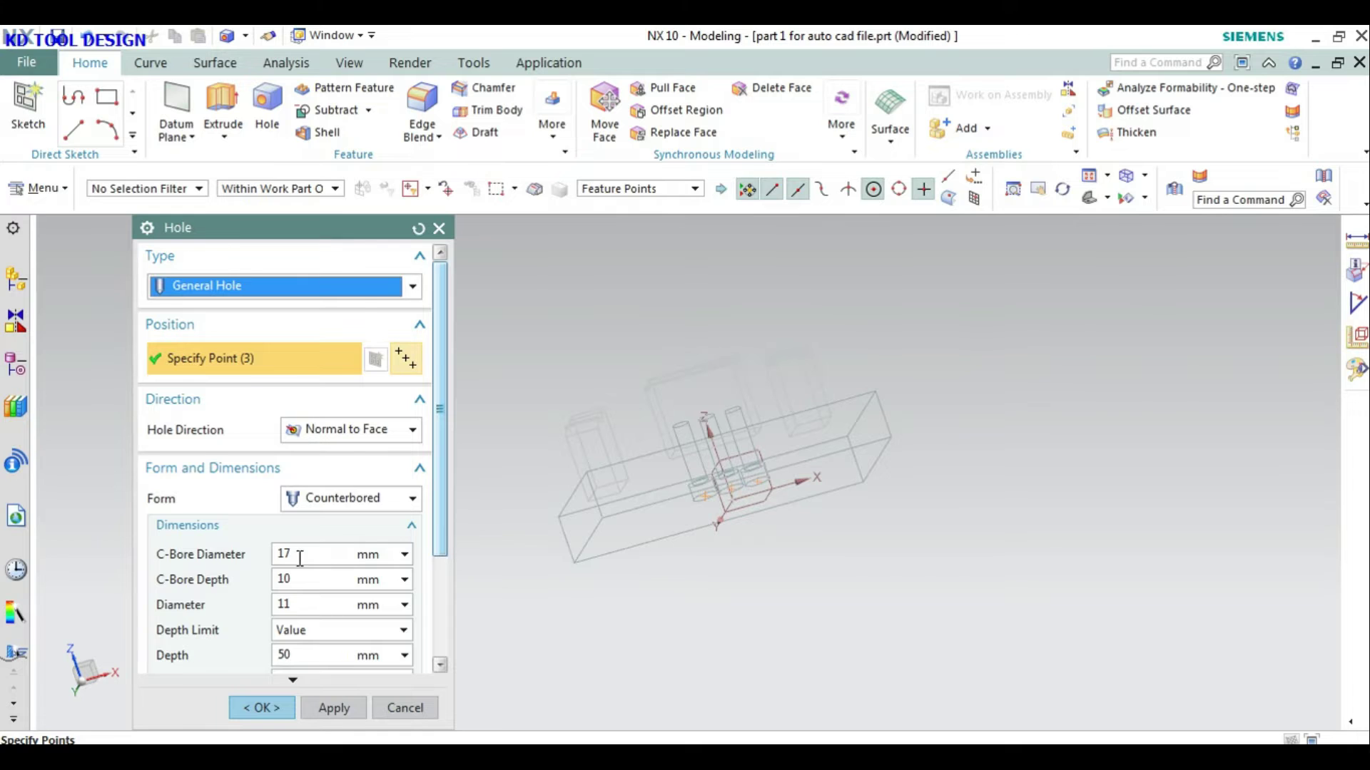
scroll(300, 557, "down", 3)
left_click(341, 652)
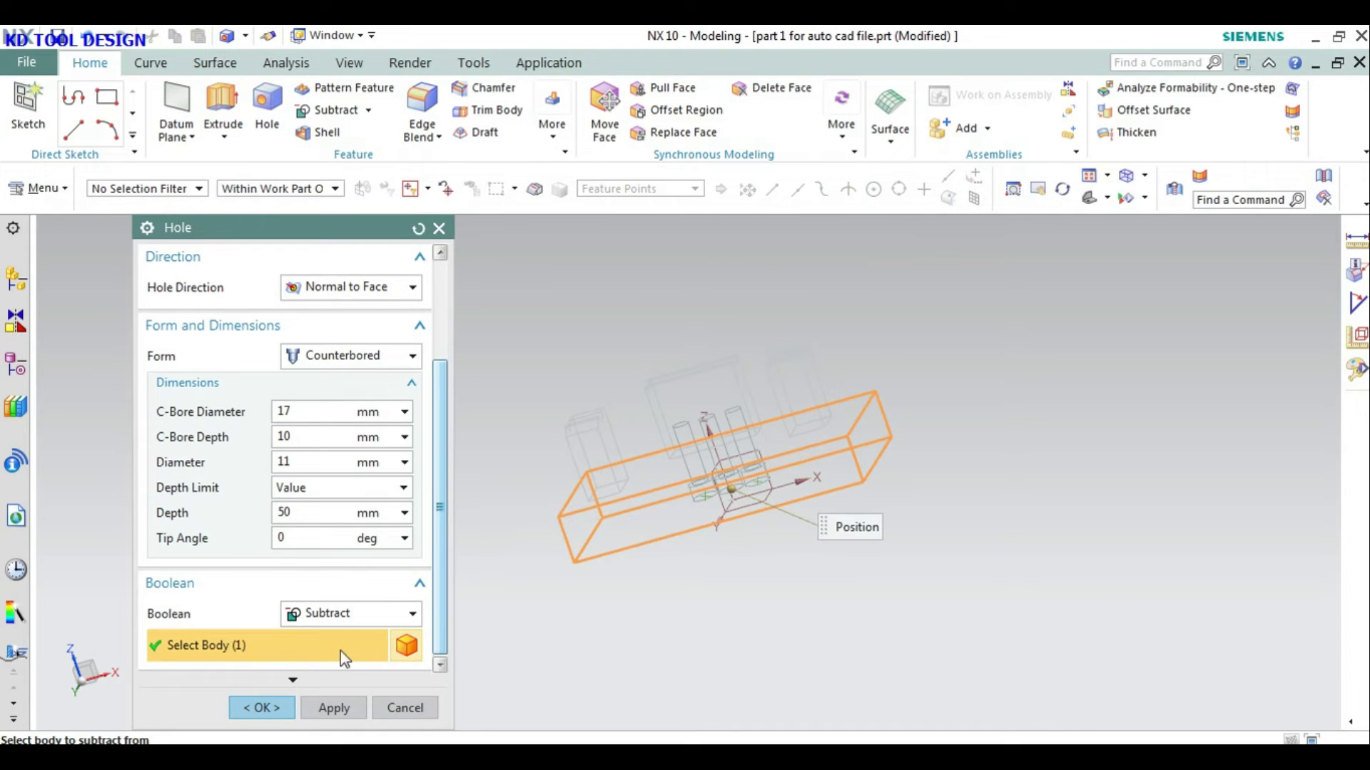
left_click(341, 709)
Step: Switch the hole type to threaded and place it at the left circle's centre
mouse_move(742, 539)
middle_mouse_down()
mouse_move(735, 485)
mouse_move(682, 398)
middle_mouse_up()
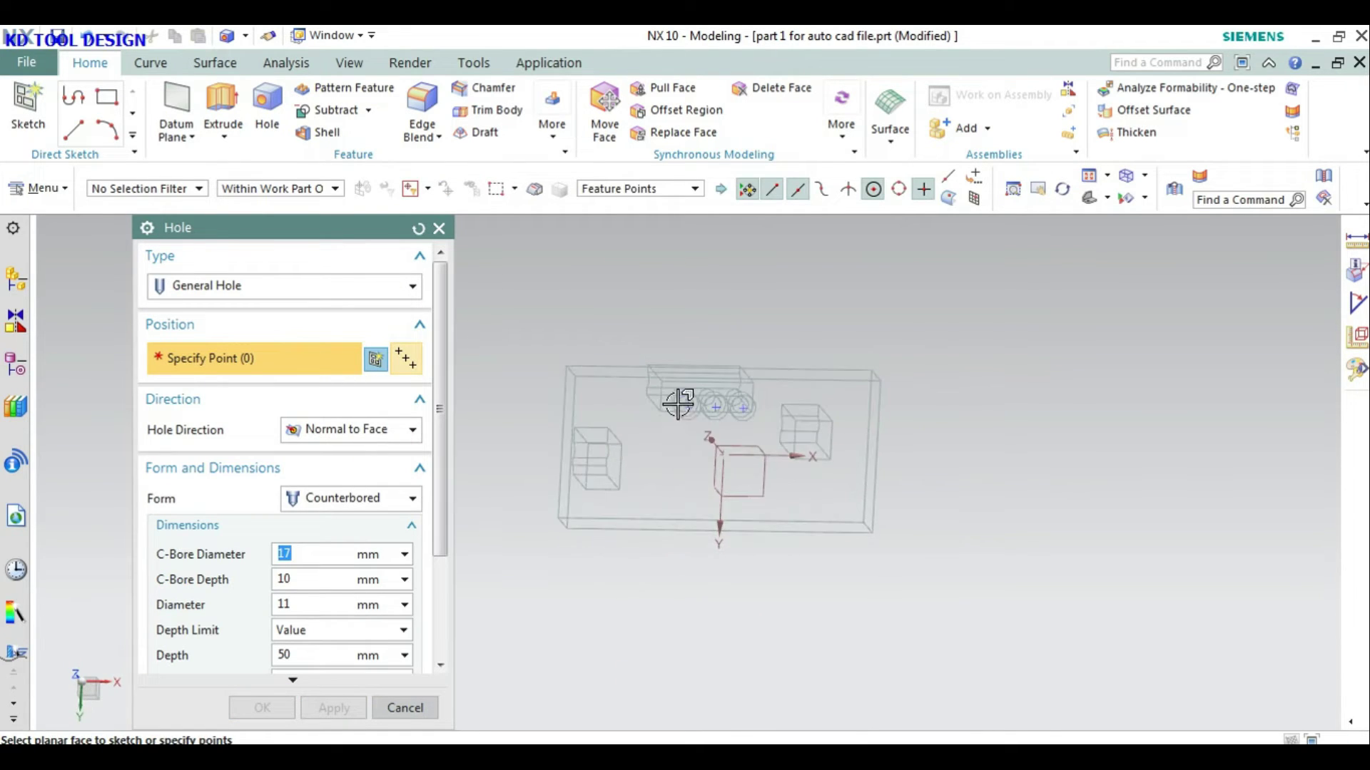
scroll(685, 398, "up", 5)
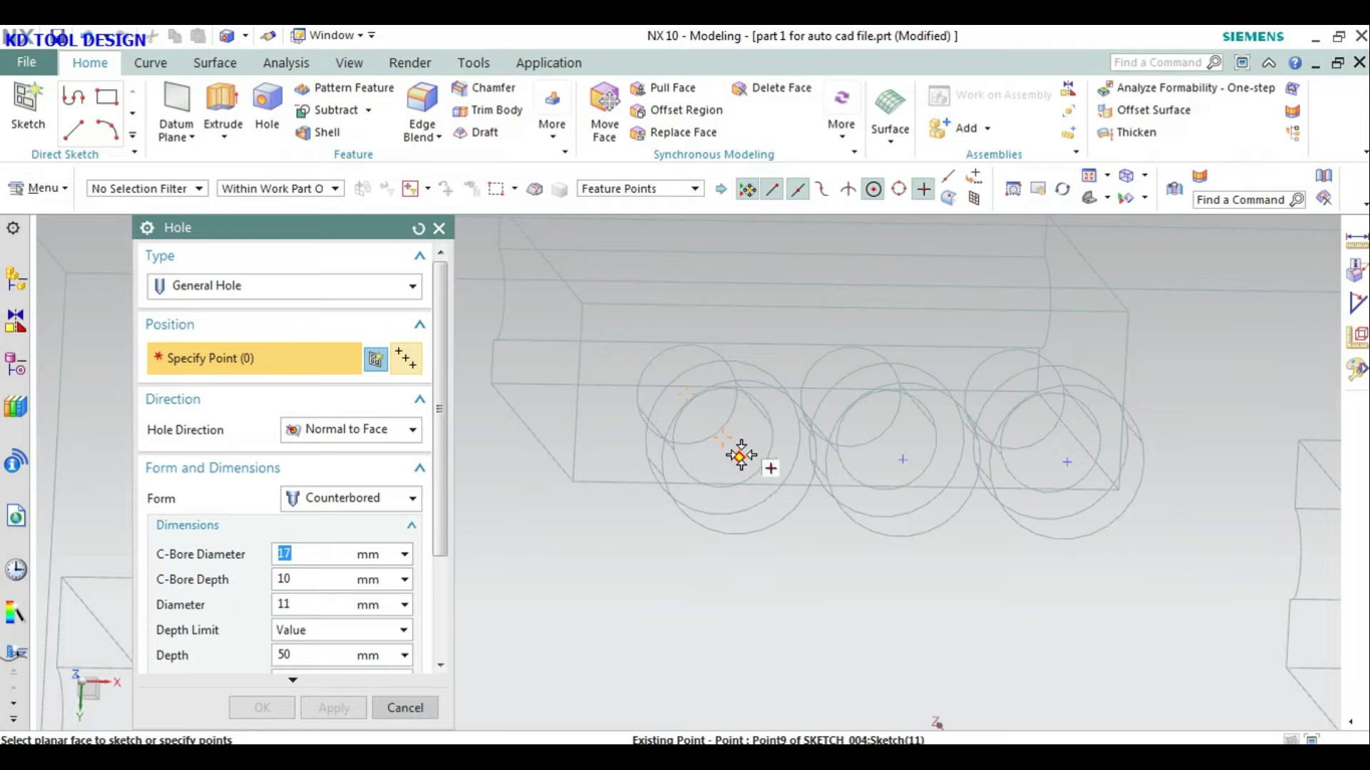
left_click(247, 286)
left_click(226, 371)
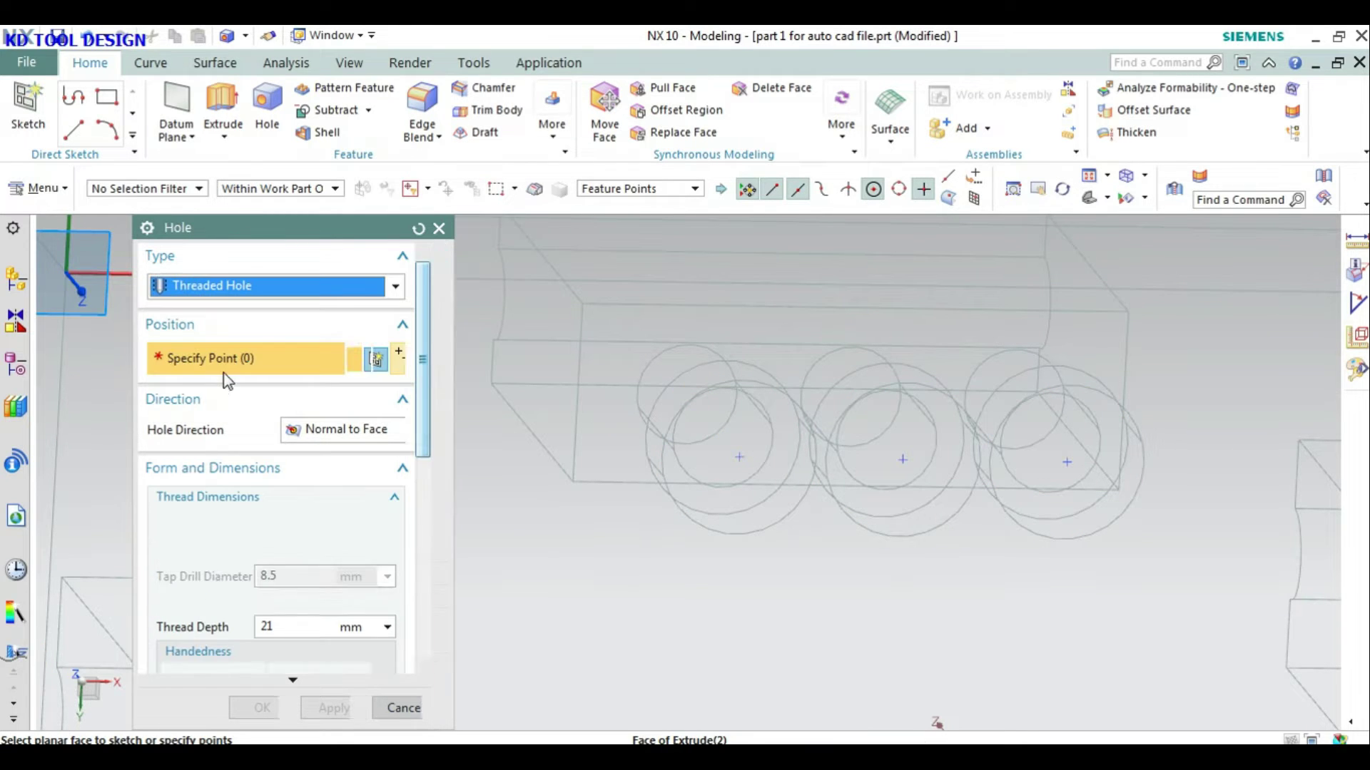
left_click(740, 457)
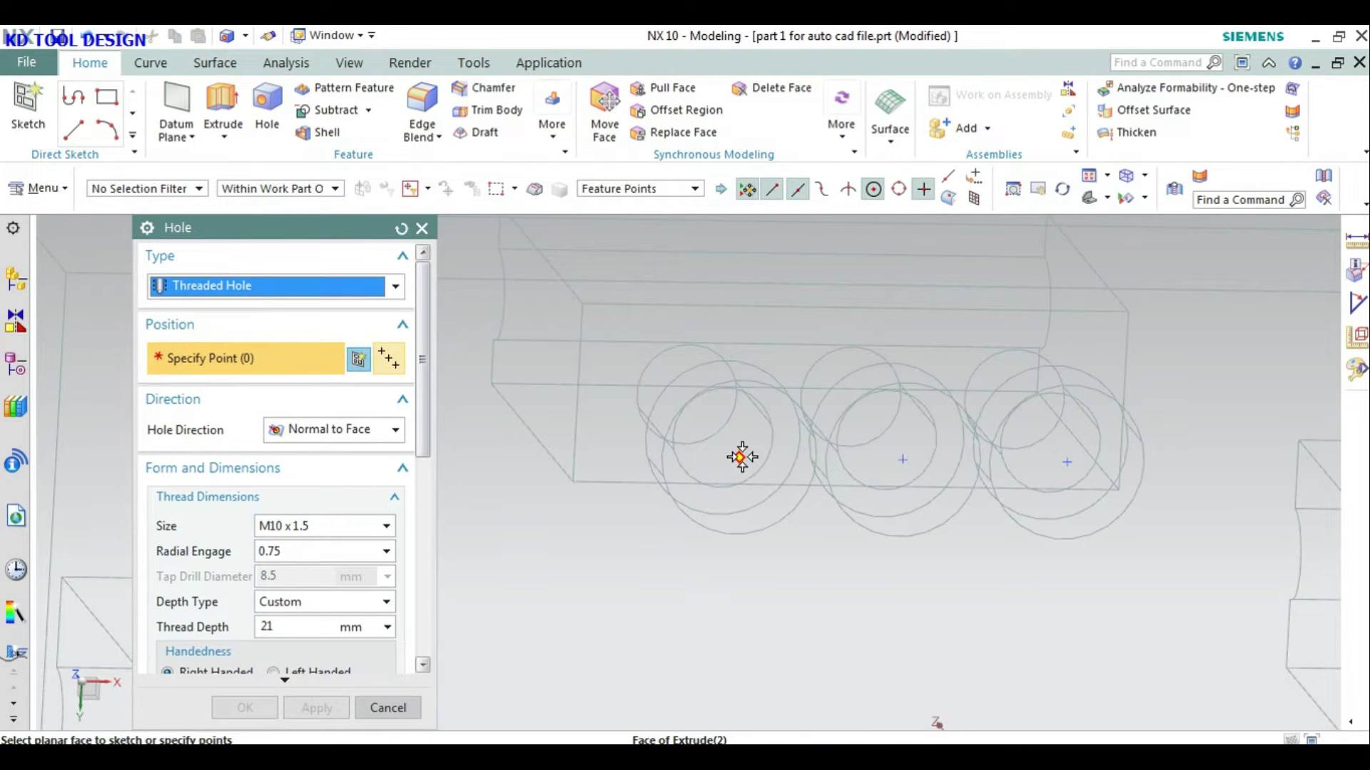
Step: Adjust the threaded hole positions, removing the extra middle and right points
left_click(905, 460)
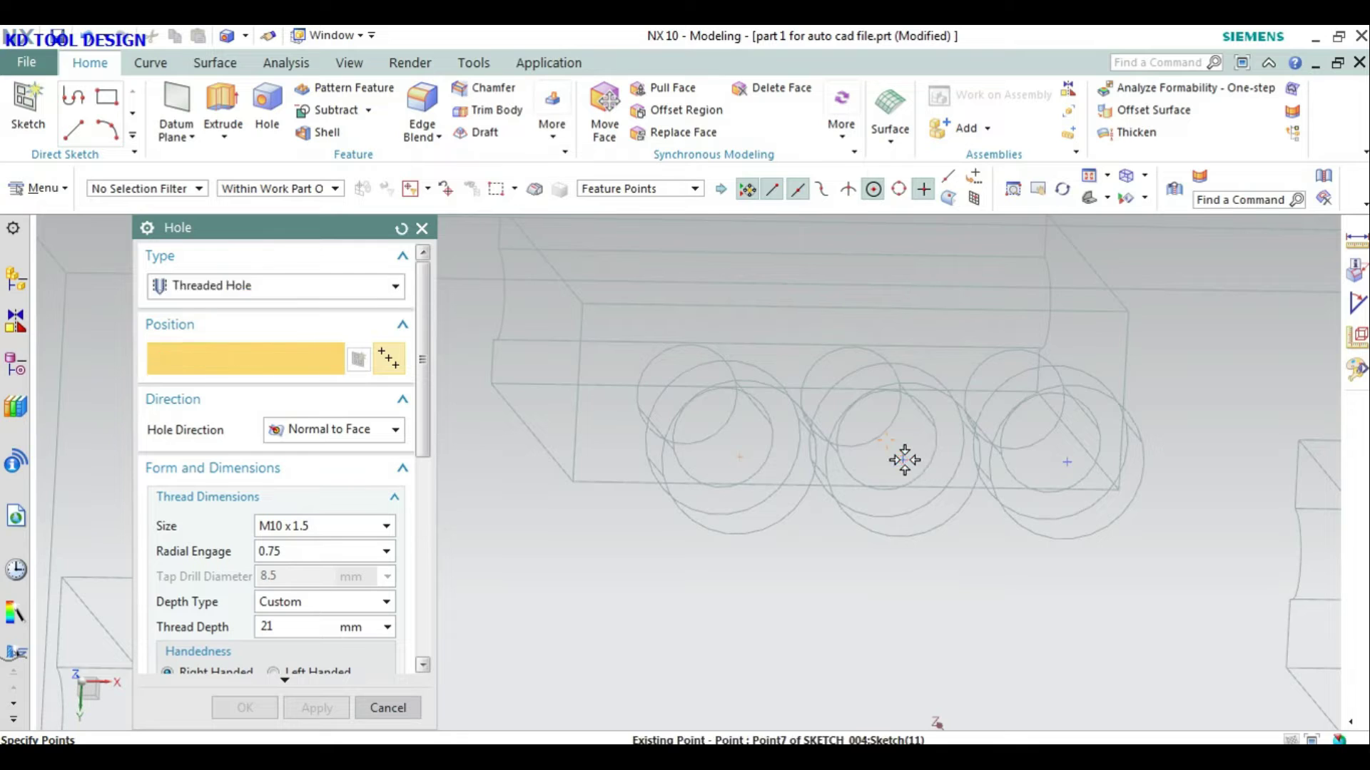
left_click(1066, 462)
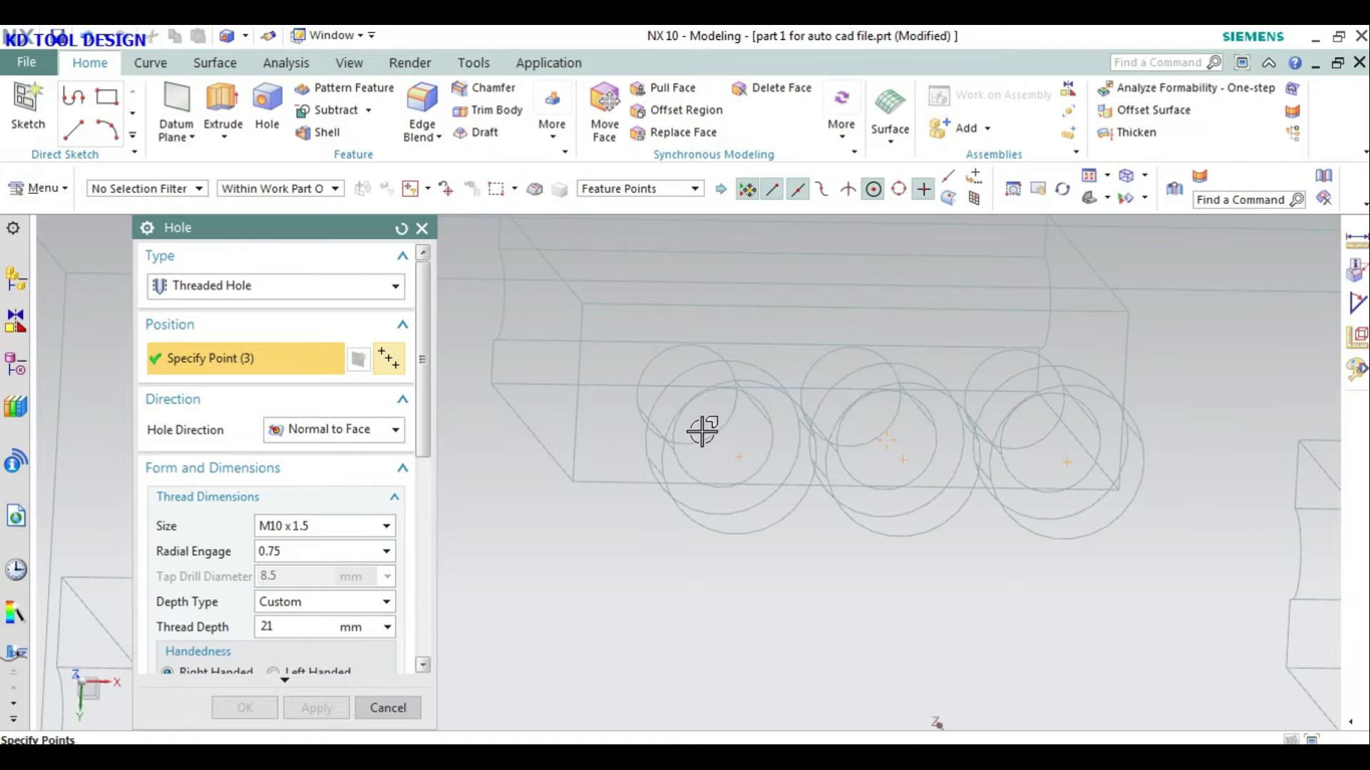
left_click_drag(758, 474, 759, 476, "shift")
left_click(1066, 464, "shift")
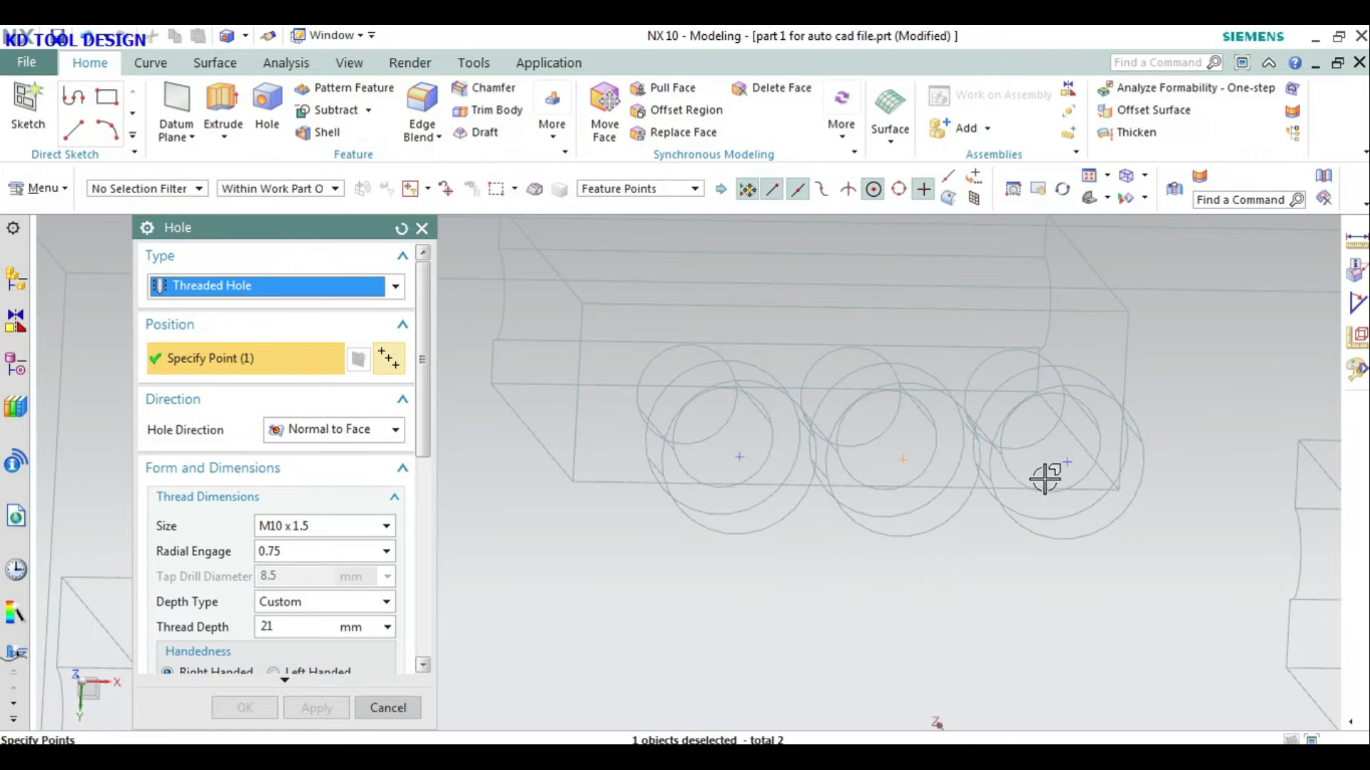
scroll(904, 459, "down", 5)
middle_click_drag(1078, 405, 964, 444)
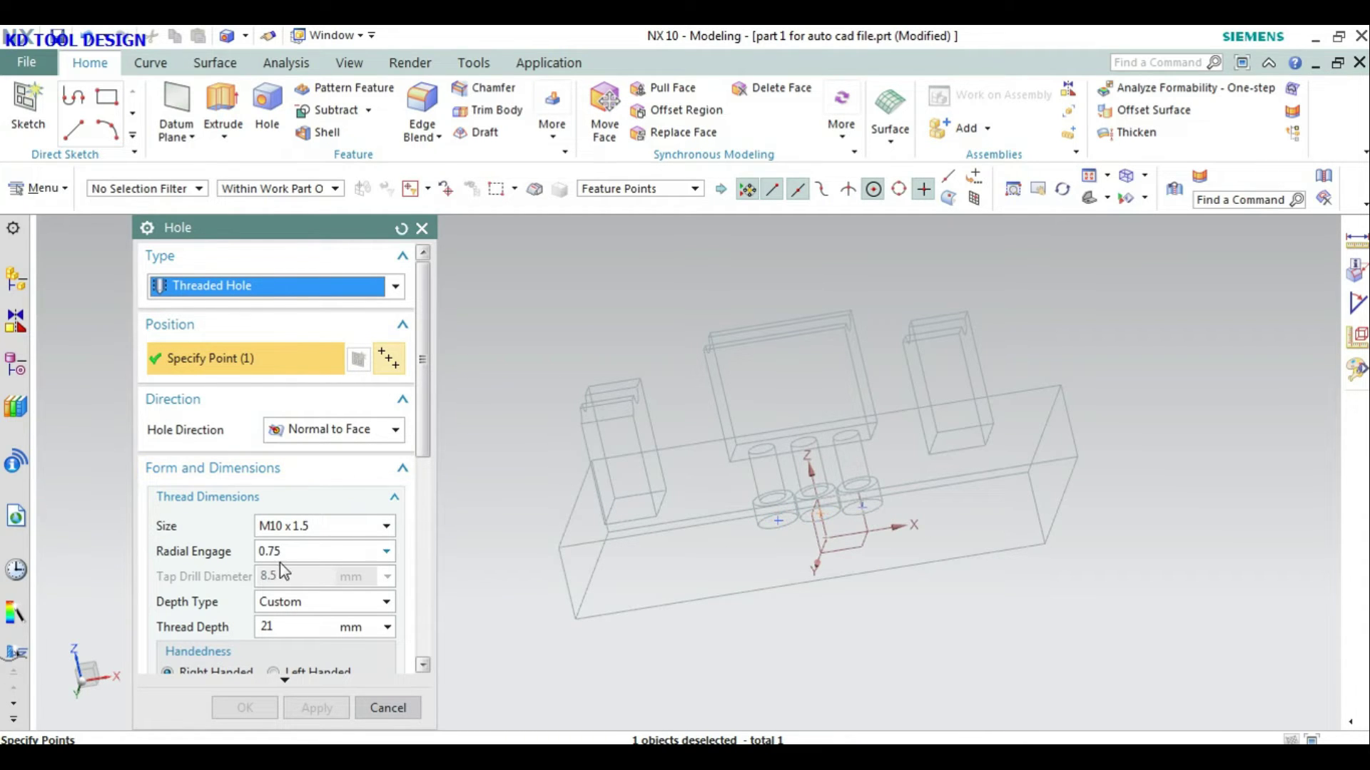
Step: Create the M10×1.5 hole along ZC, 50 mm deep with 48 mm thread depth
left_click(360, 430)
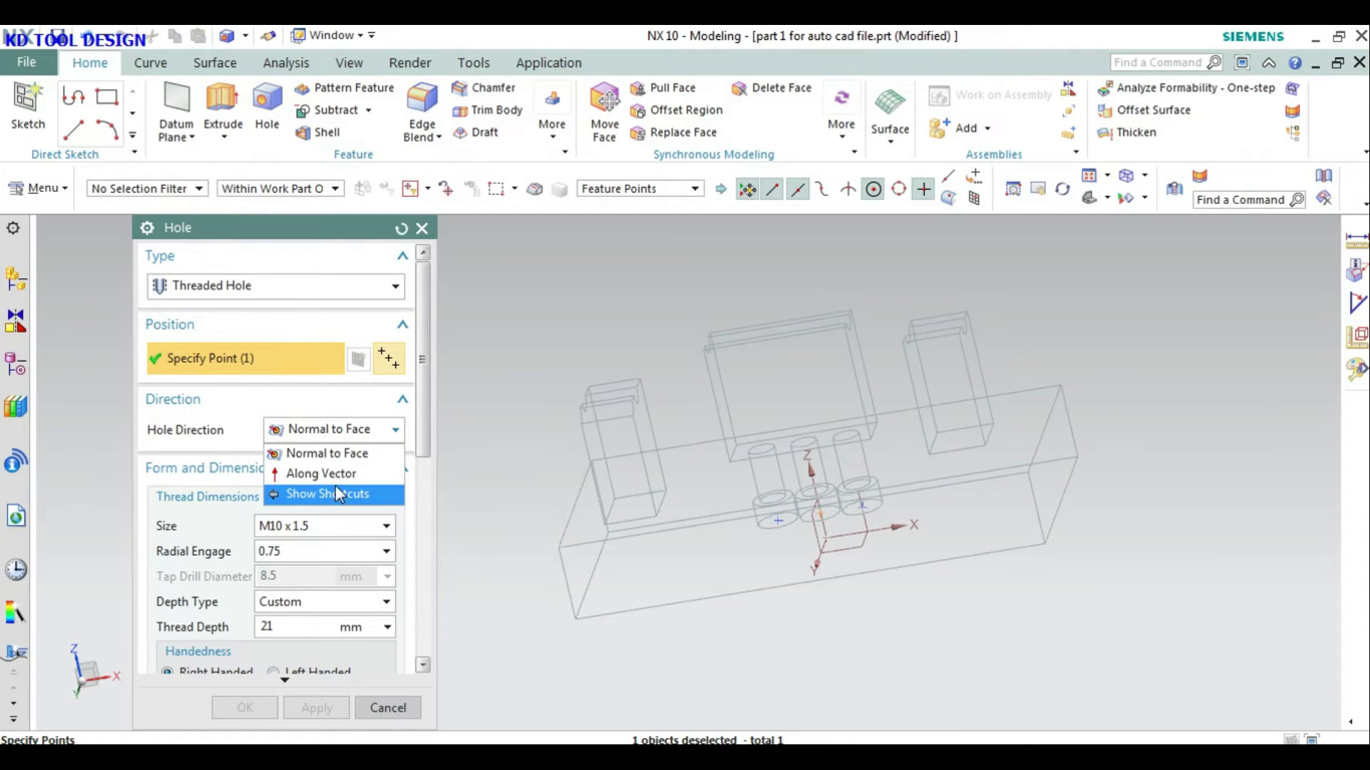
left_click(336, 477)
left_click(749, 435)
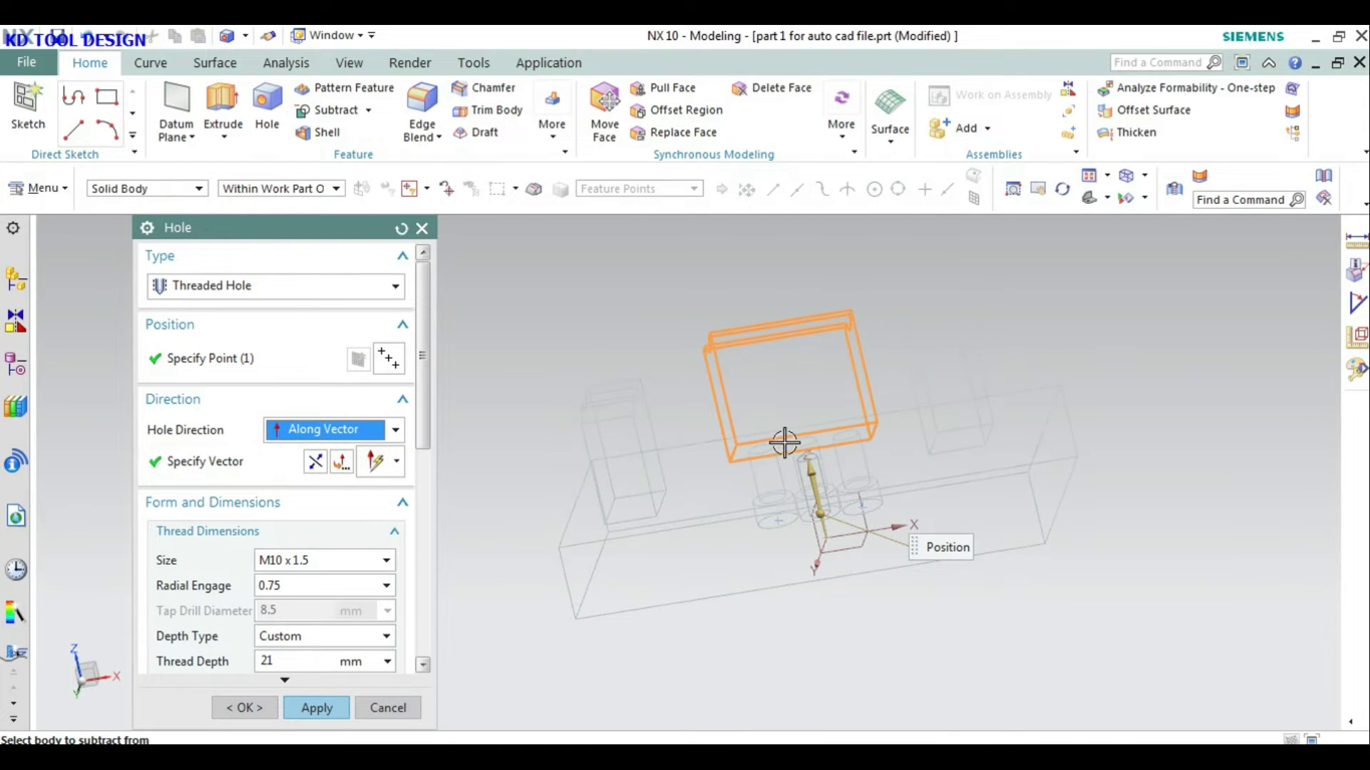
scroll(328, 557, "down", 3)
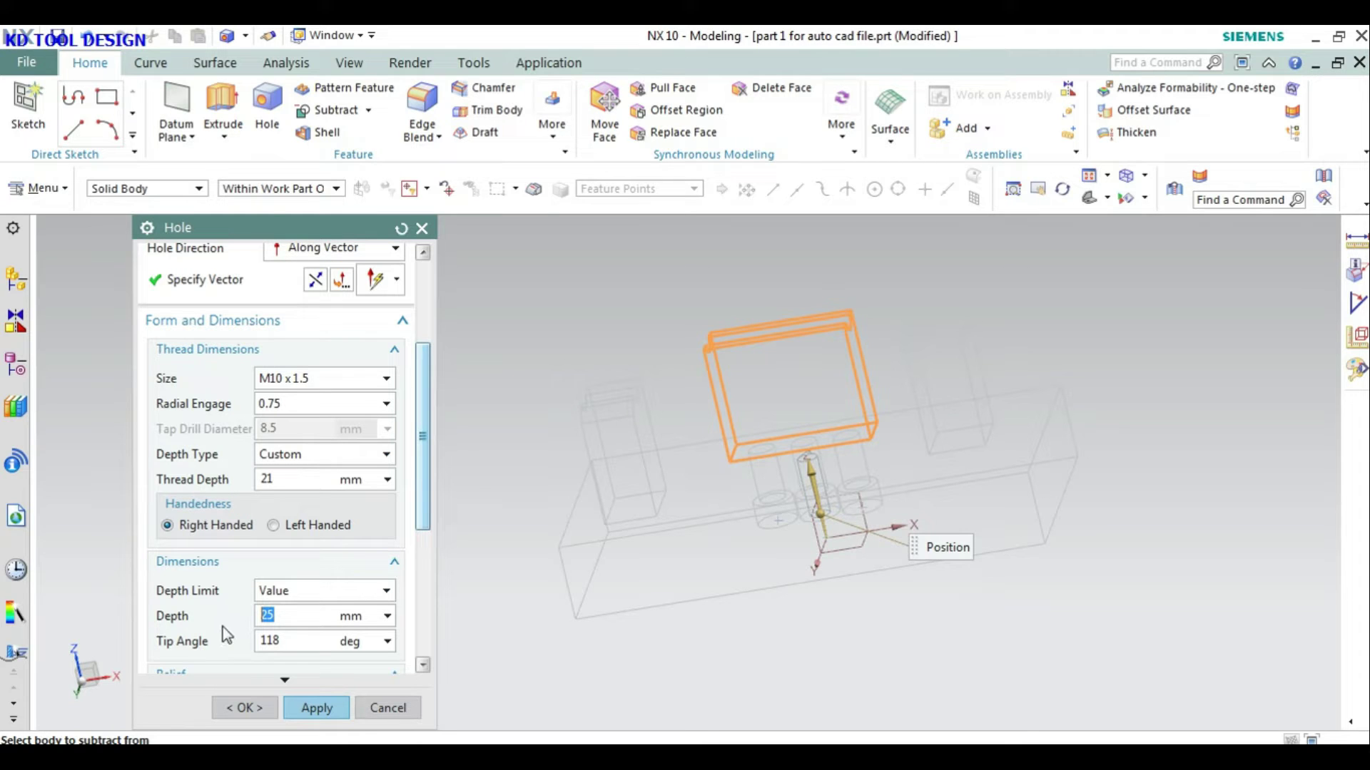
type("50")
key("Return")
scroll(856, 489, "up", 2)
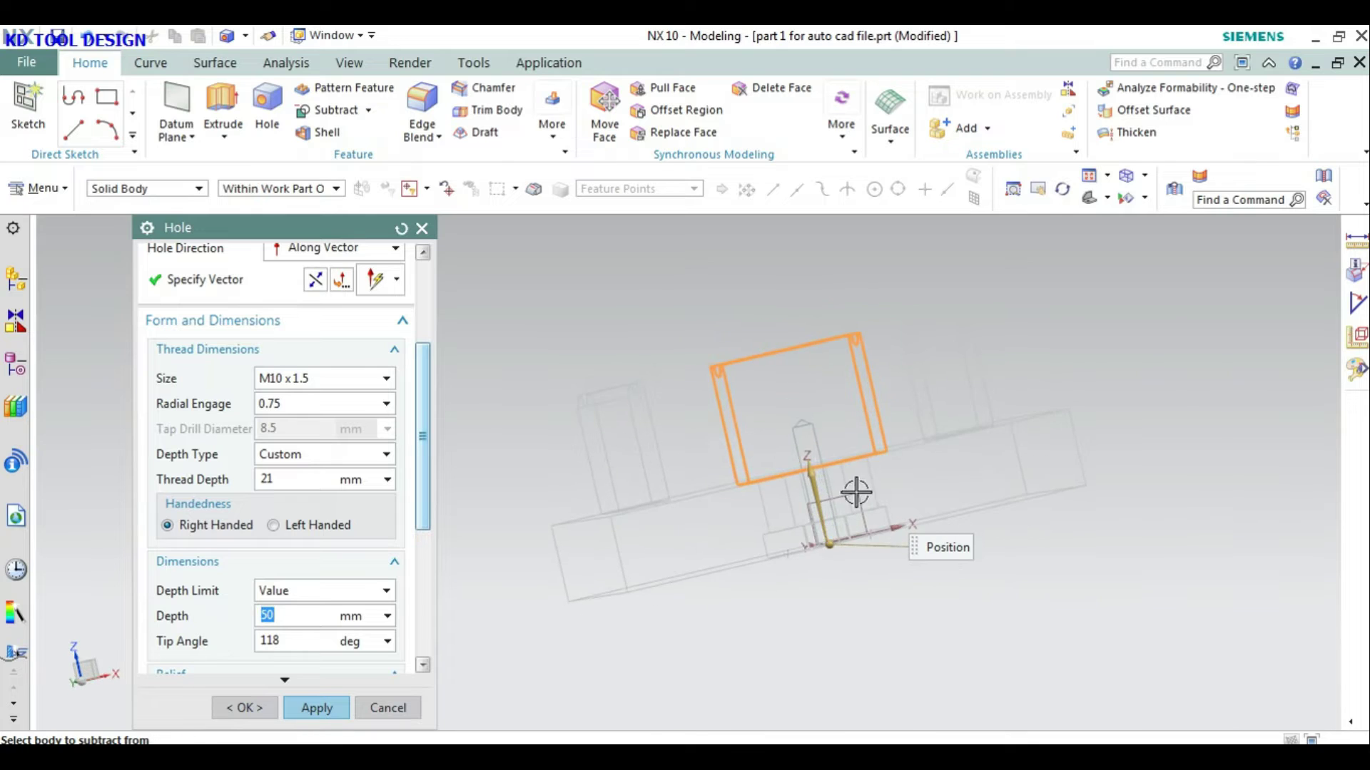
scroll(813, 438, "up", 2)
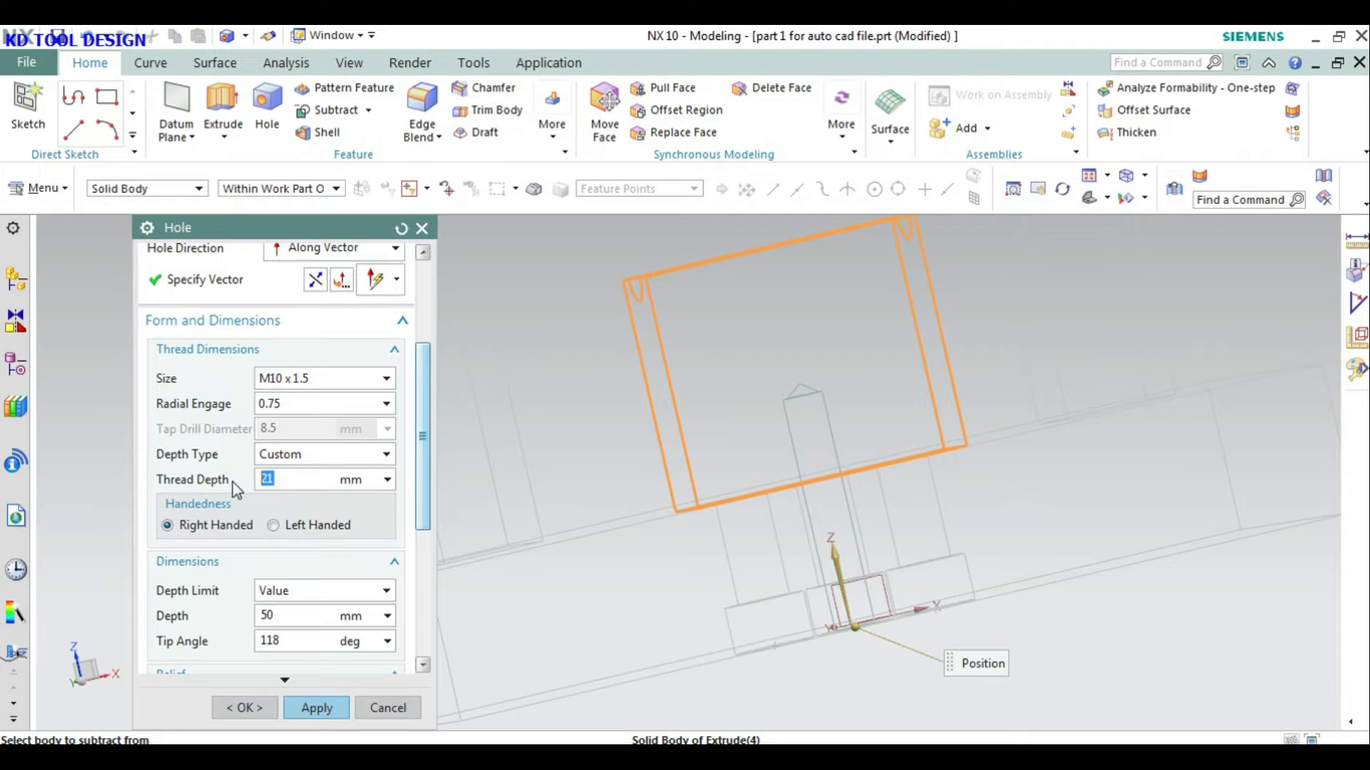
type("48")
key("Return")
left_click(253, 708)
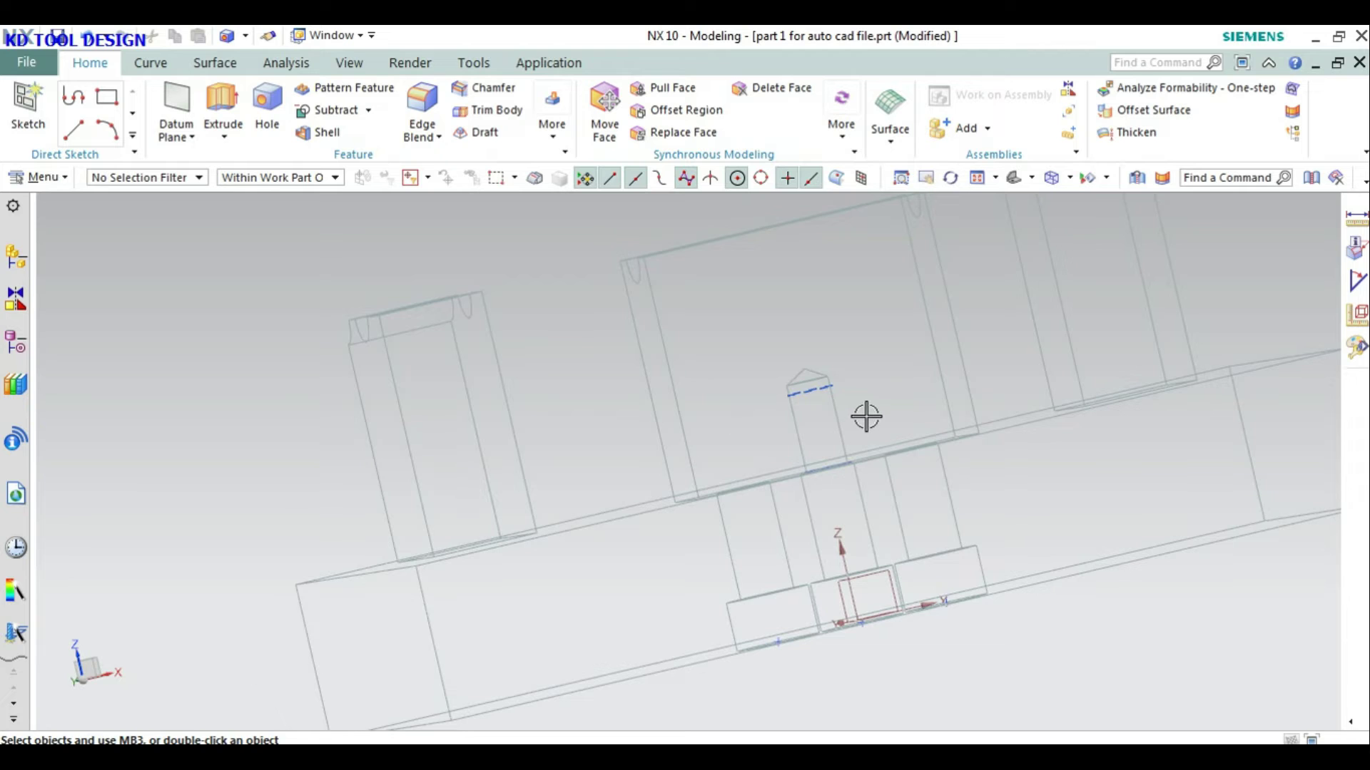
Step: Fit the part, shade it with edges, and switch to a flat front view
key("Home")
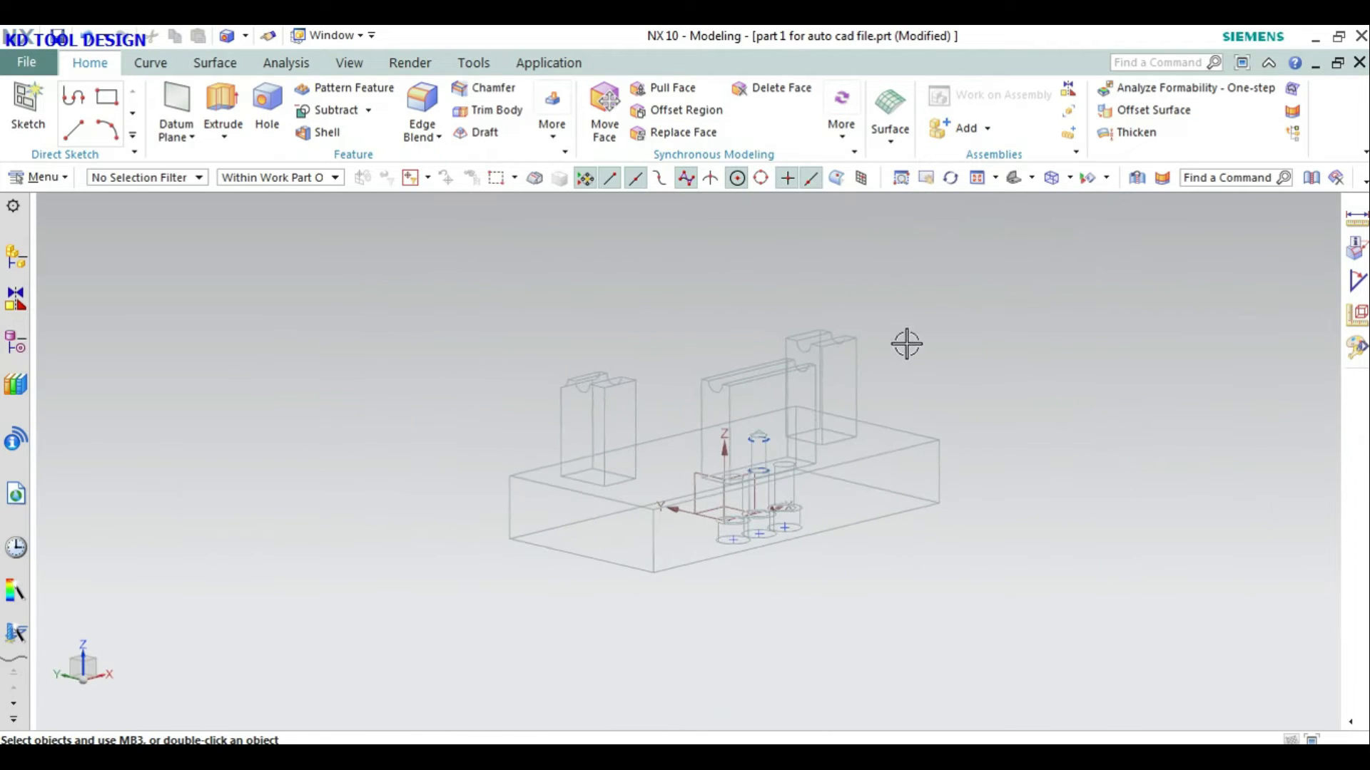
left_click(1070, 177)
left_click(1084, 202)
mouse_move(932, 354)
middle_mouse_down()
mouse_move(987, 431)
mouse_move(998, 424)
middle_mouse_up()
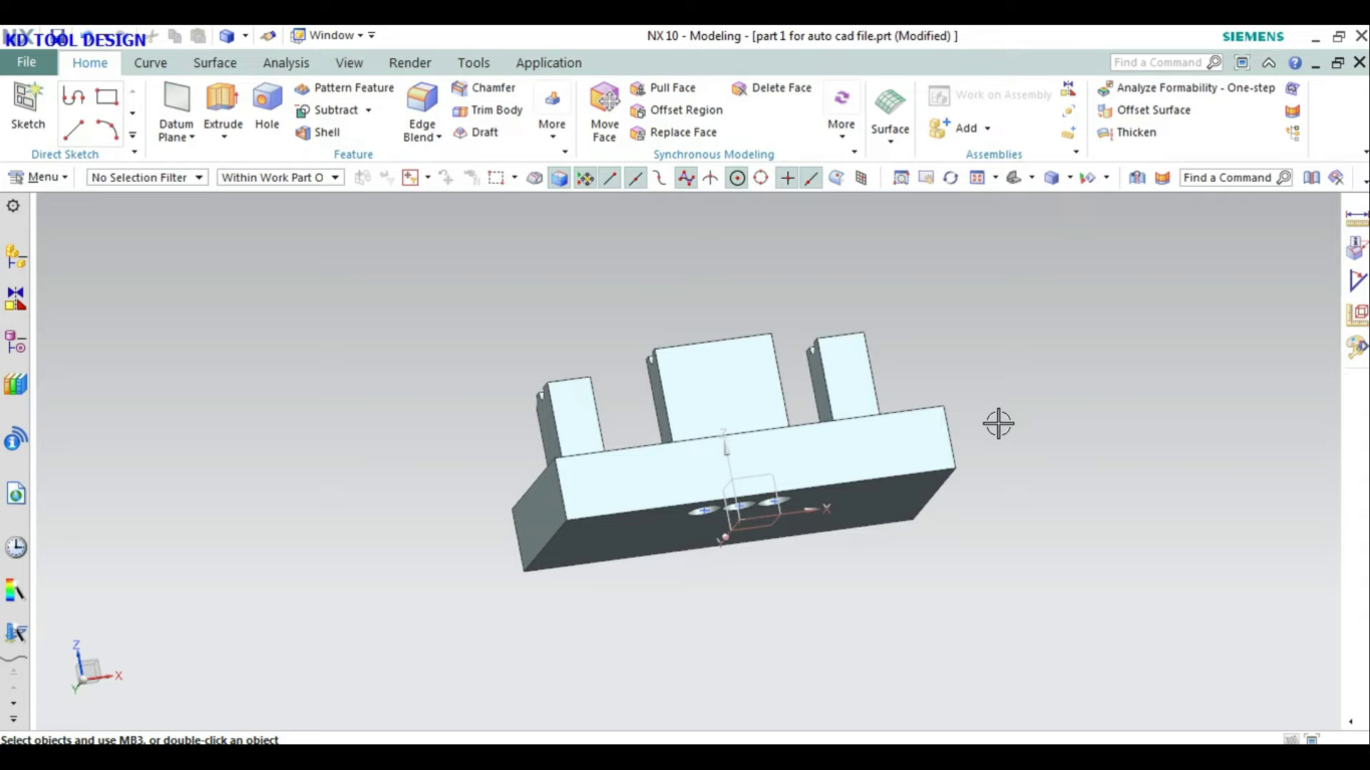
key("ctrl+alt+f")
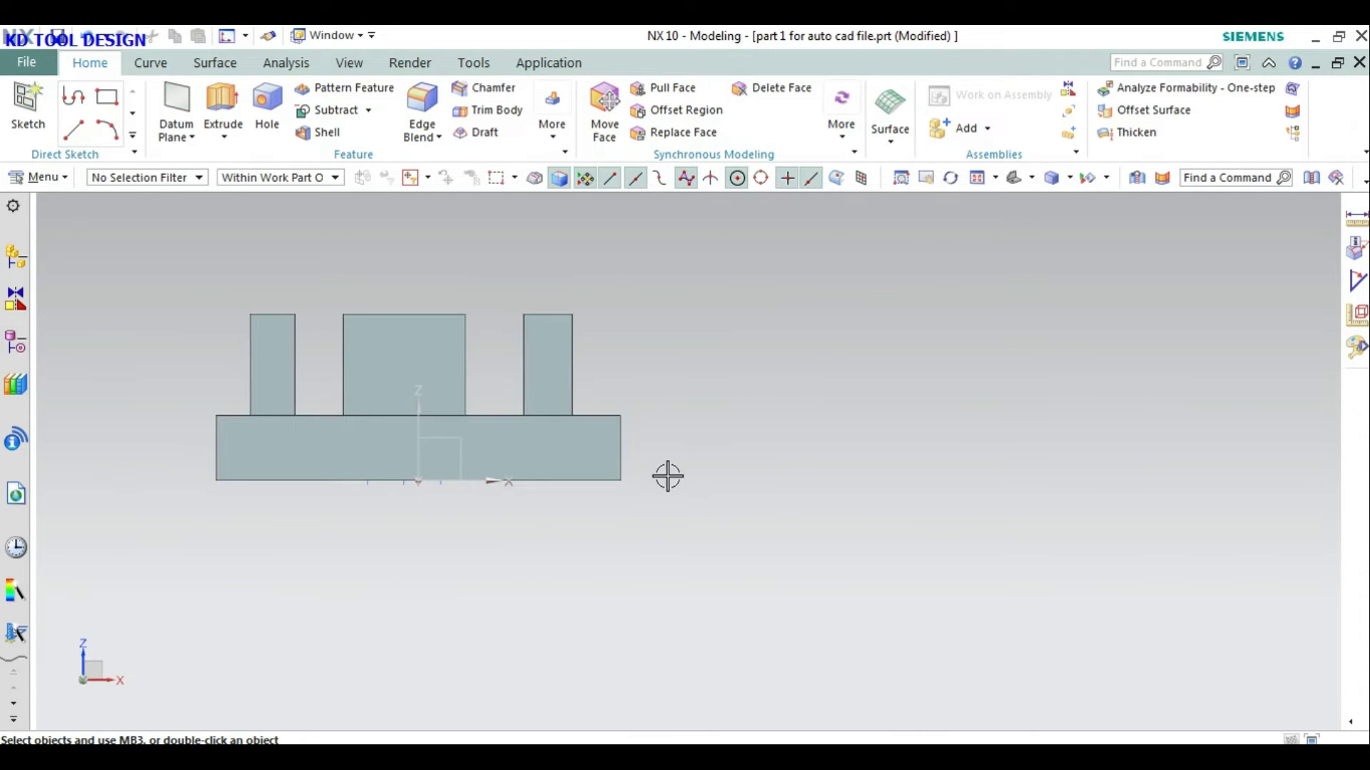
Step: Copy the base plate along XC with Dynamic motion, placing it to the right
left_click(614, 473)
scroll(908, 517, "down", 2)
scroll(908, 517, "down", 1)
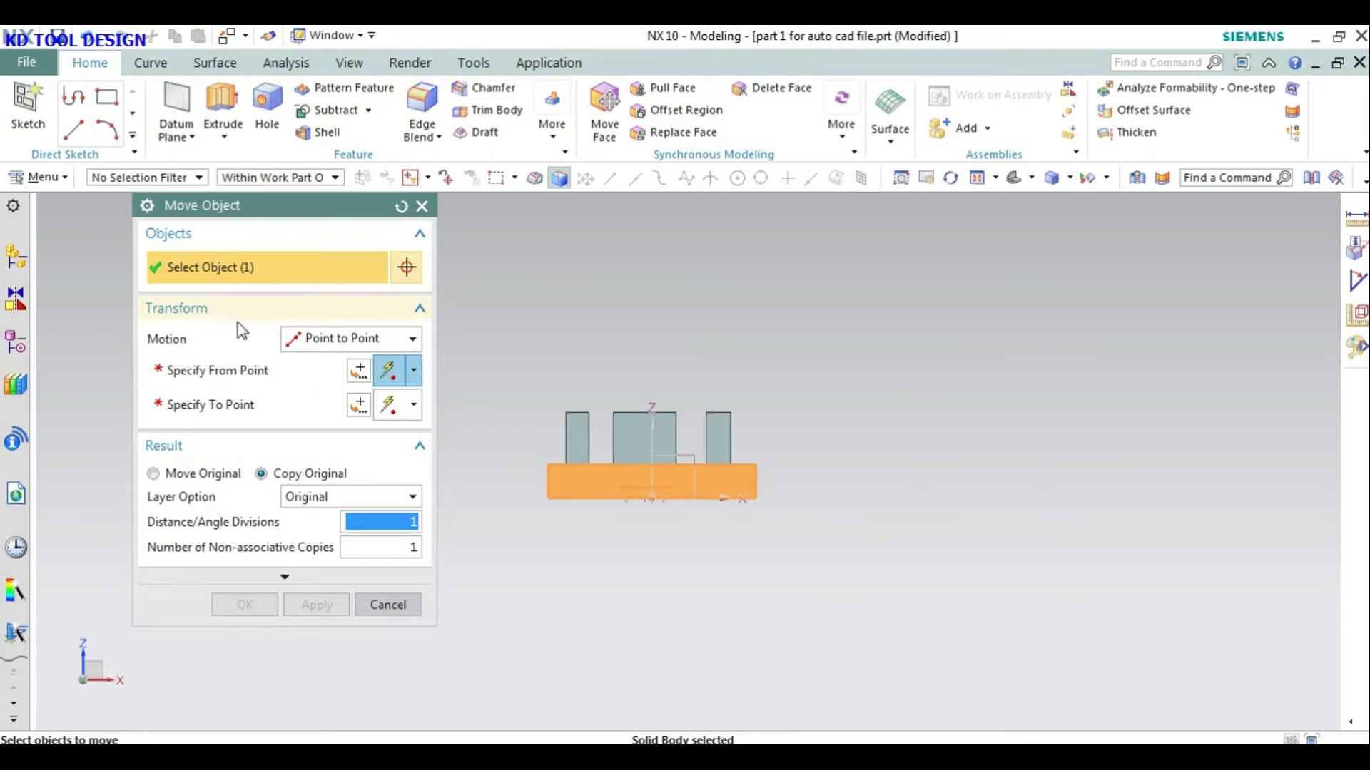
left_click(359, 341)
left_click(341, 525)
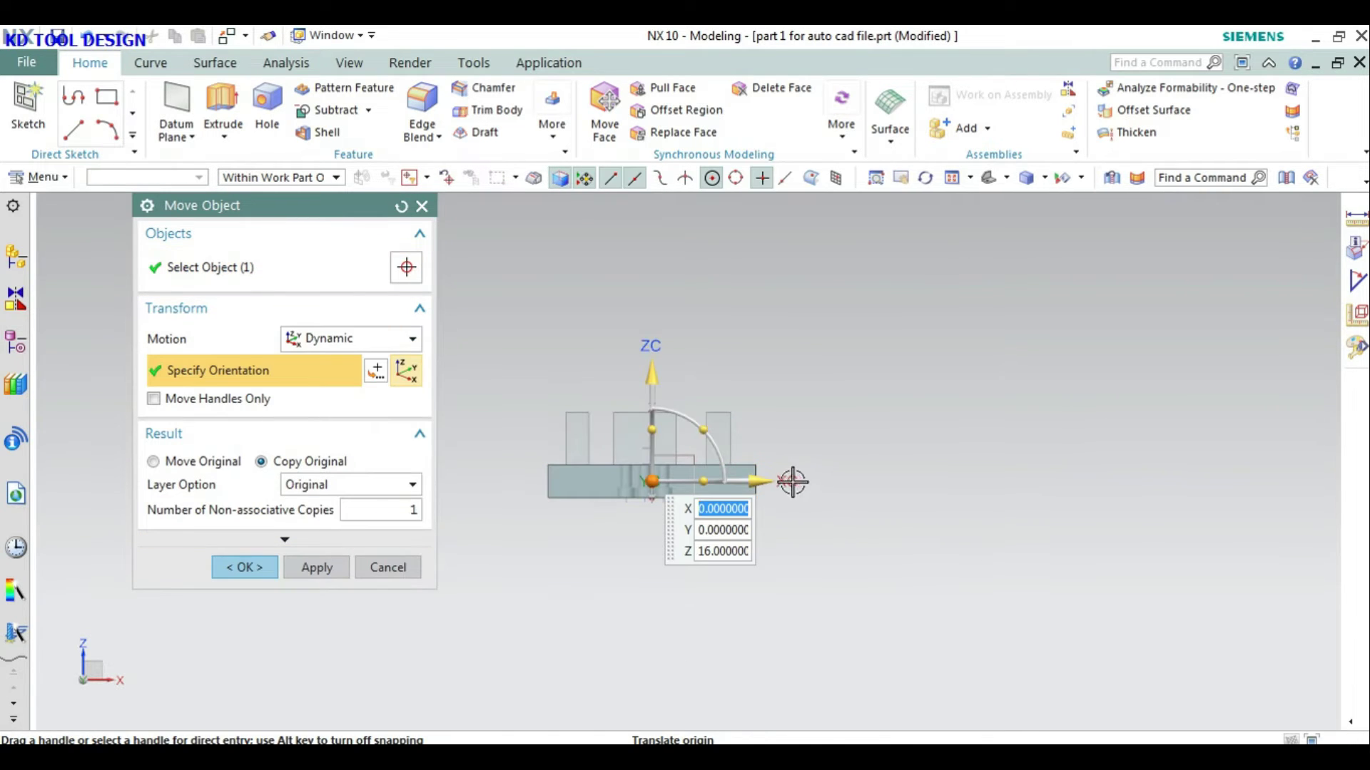
left_click_drag(785, 483, 1061, 492)
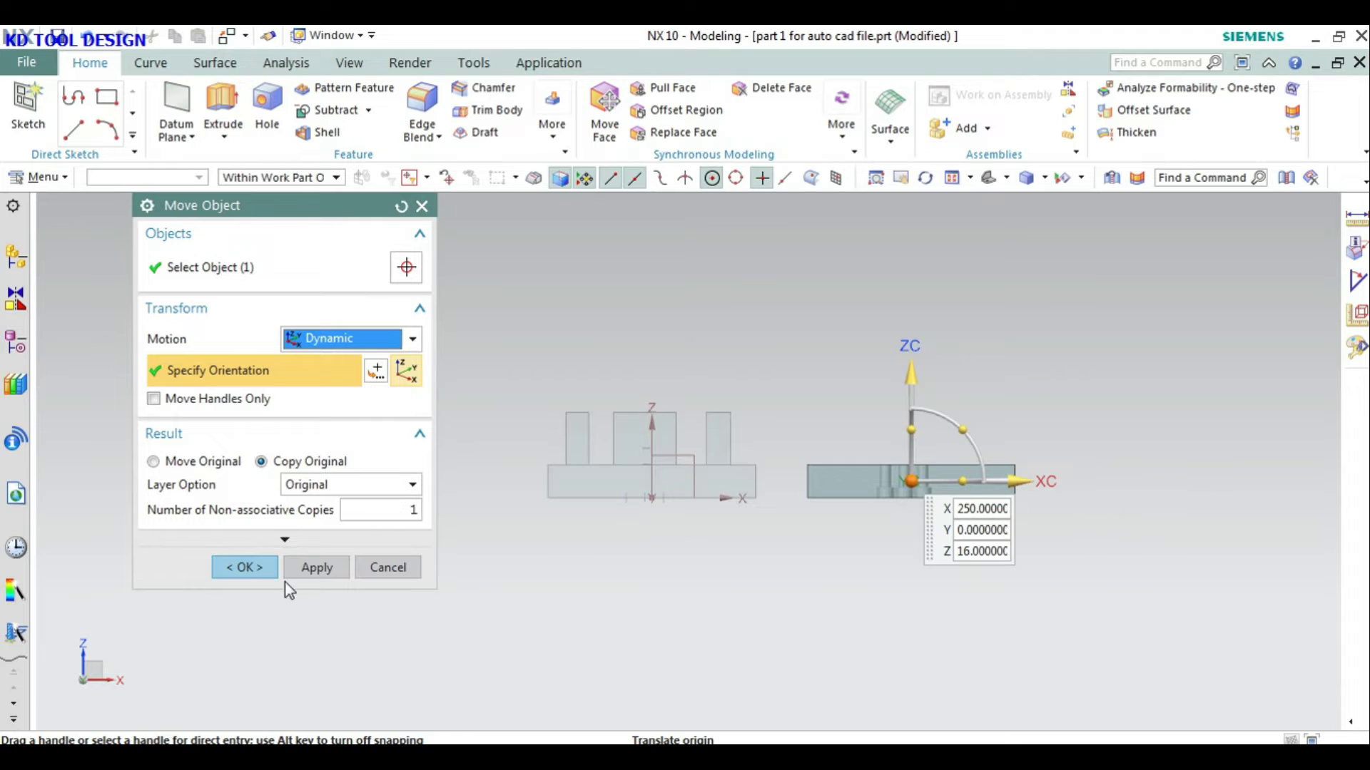
left_click(315, 568)
Step: Copy the right upright block far to the right along X
left_click(718, 439)
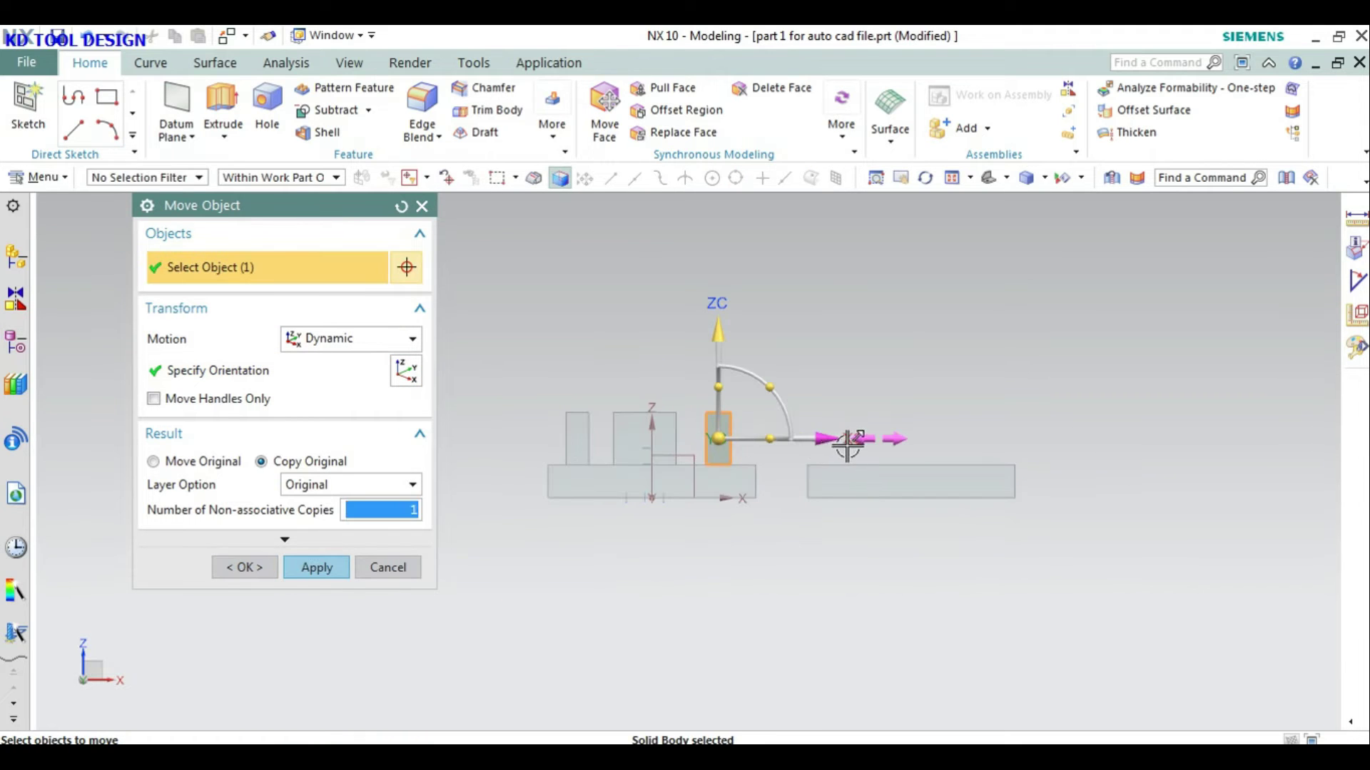
left_click_drag(846, 442, 1142, 442)
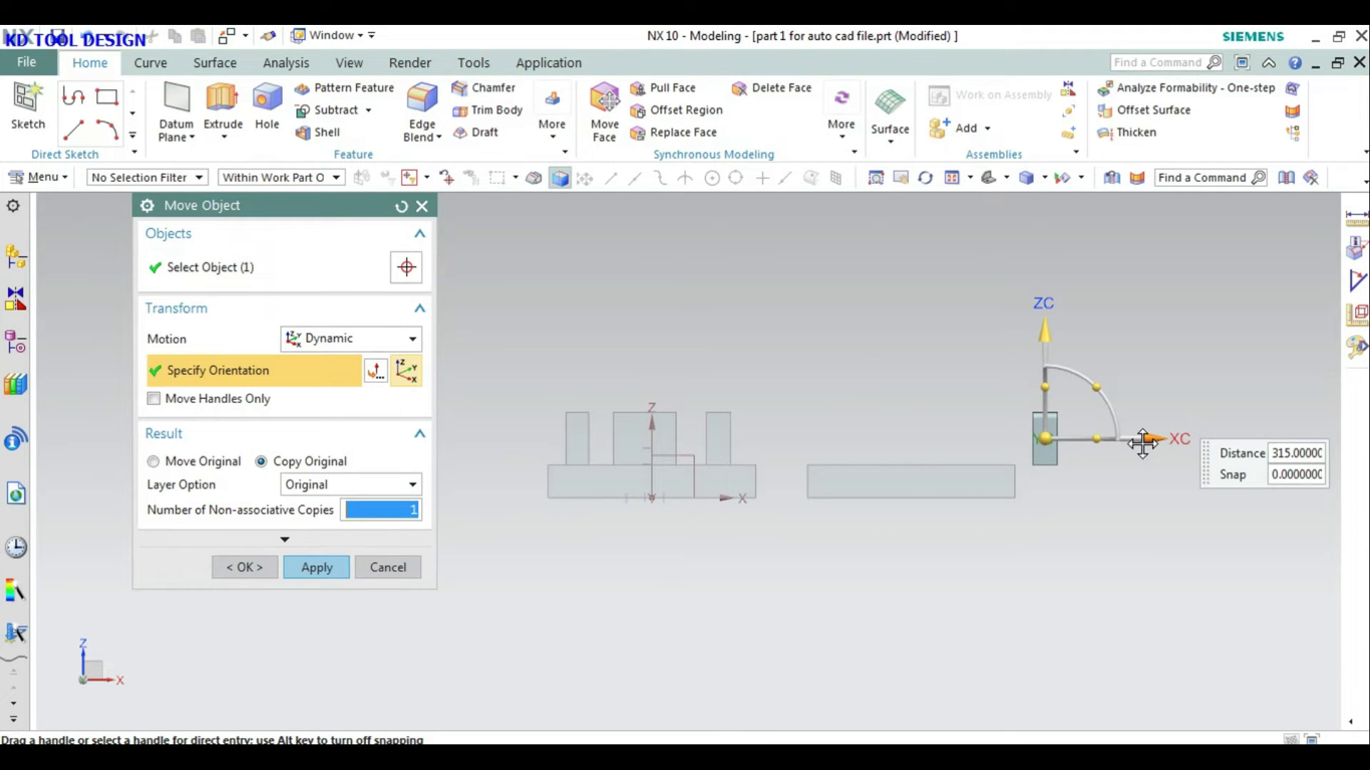
scroll(678, 490, "up", 3)
left_click_drag(966, 460, 1112, 463)
left_click(1013, 464)
left_click(317, 568)
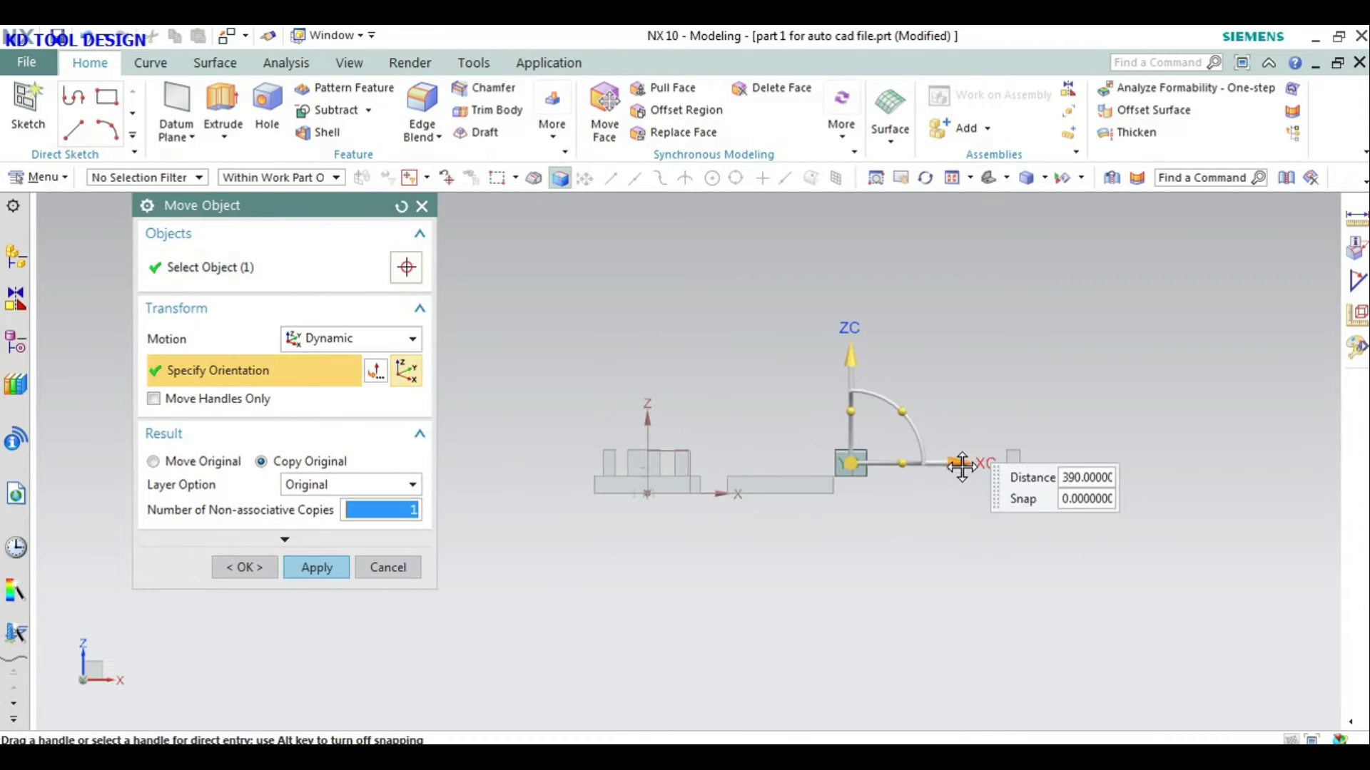
Step: Copy the remaining two upright blocks to the right along X
left_click_drag(754, 464, 1073, 464)
left_click(915, 463)
left_click(317, 568)
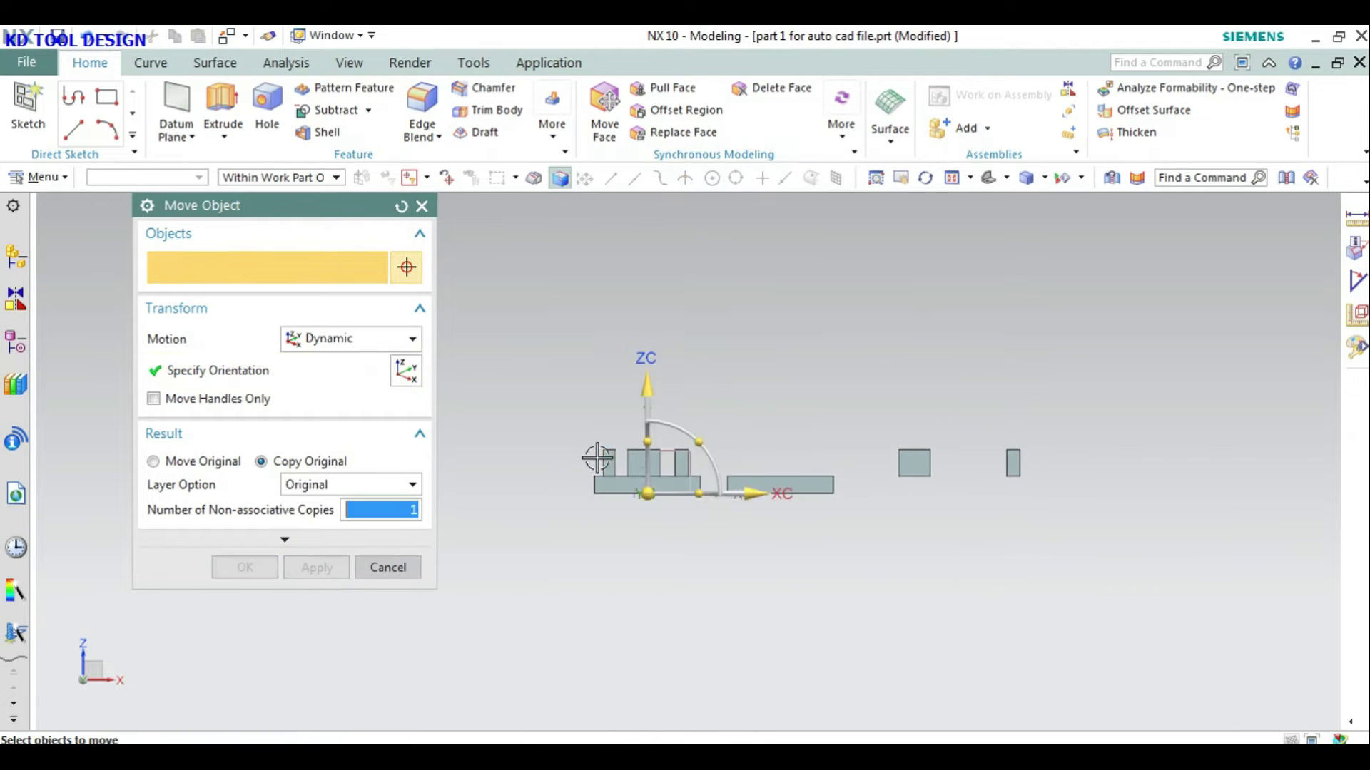
left_click_drag(718, 463, 979, 464)
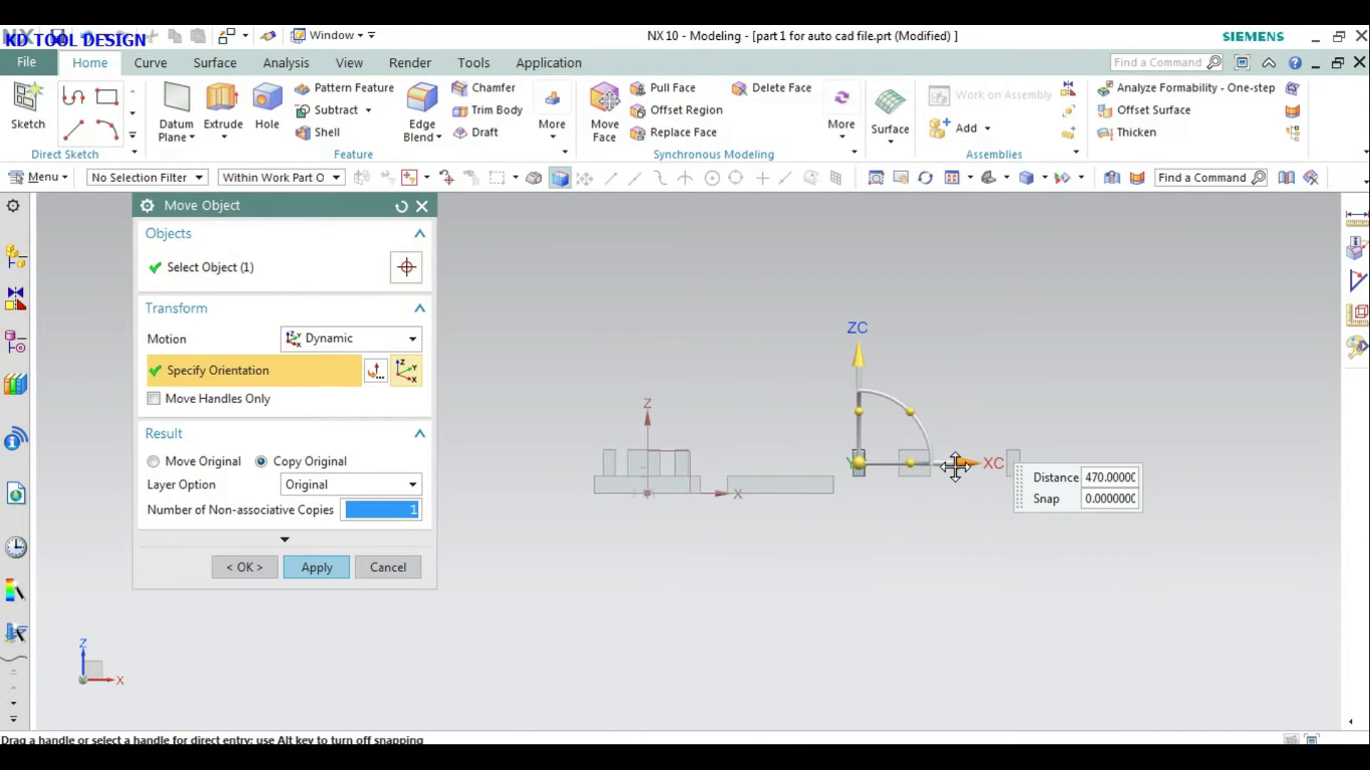
left_click(869, 464)
left_click(244, 568)
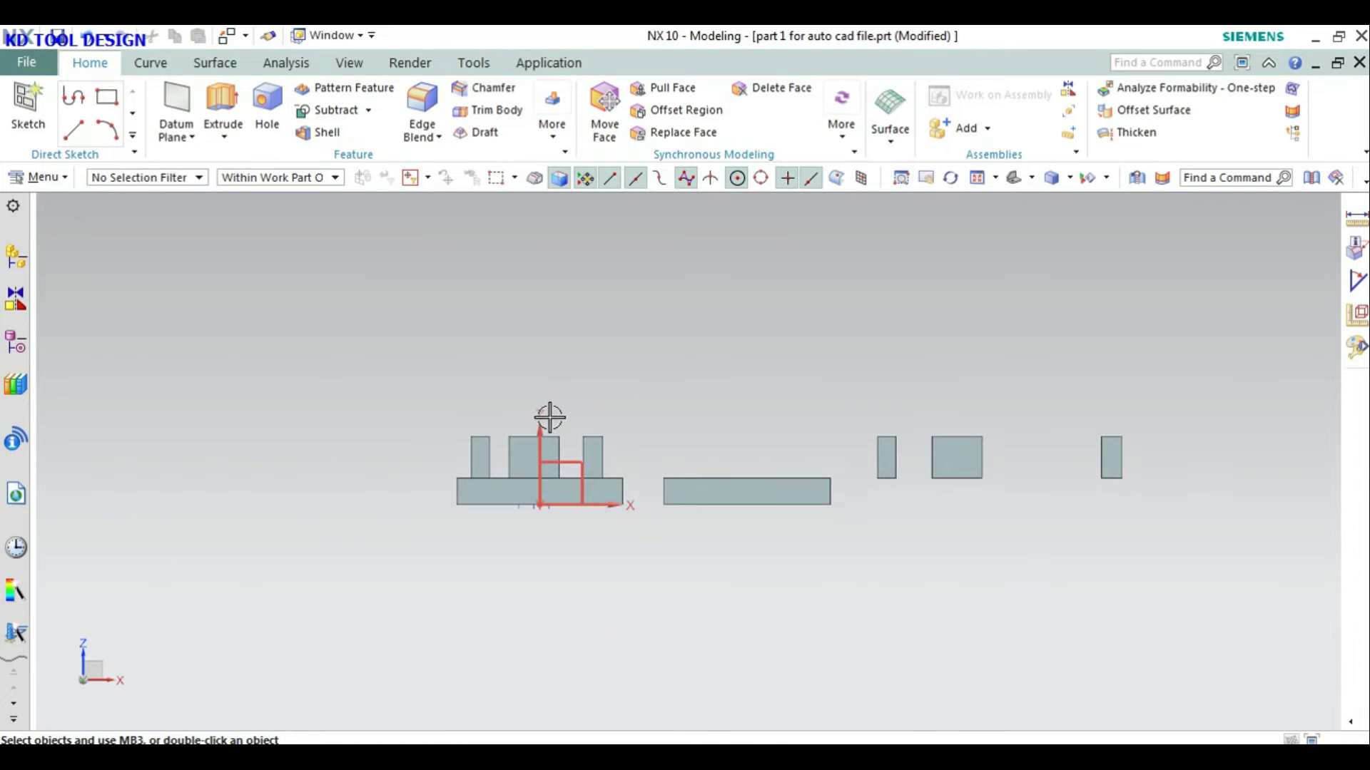
Step: Hide the datum coordinate system and switch to the Drafting application
right_click(550, 417)
left_click(642, 103)
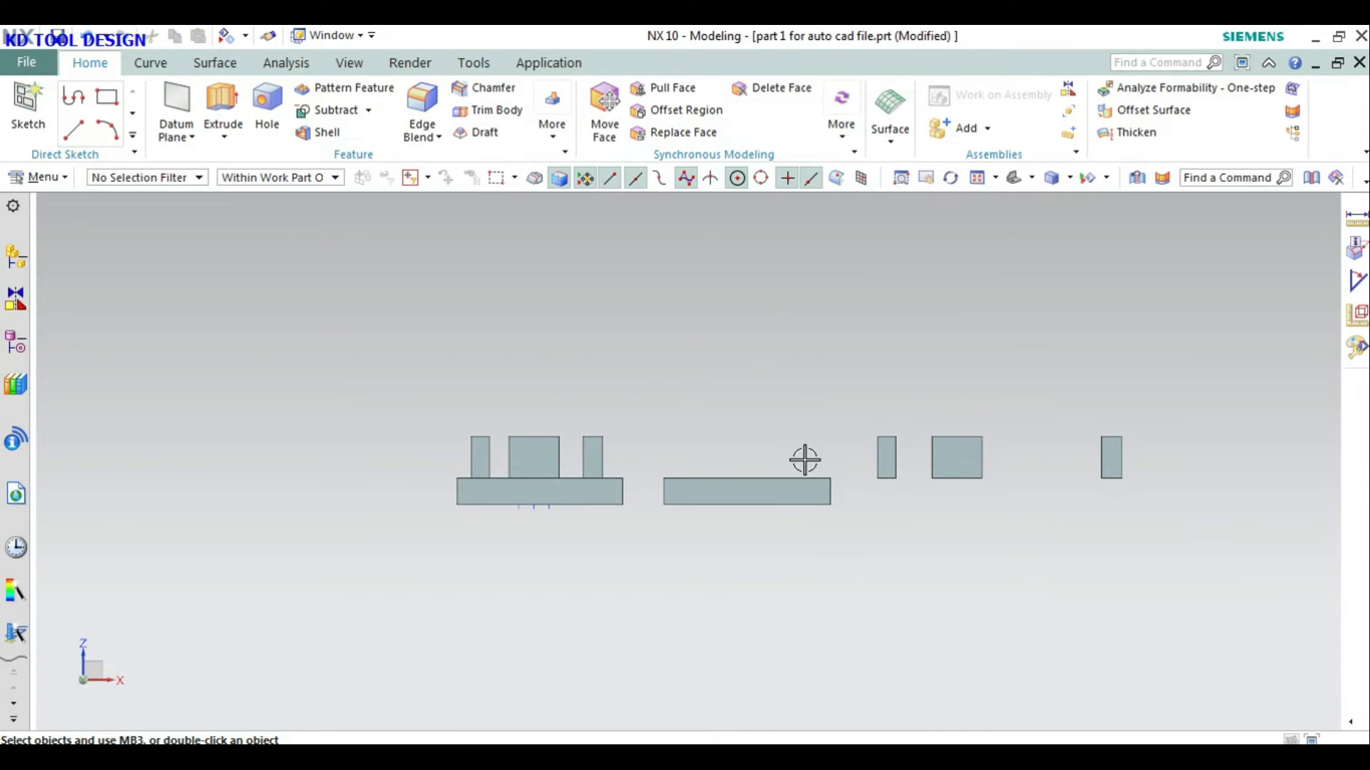
key("ctrl+shift+d")
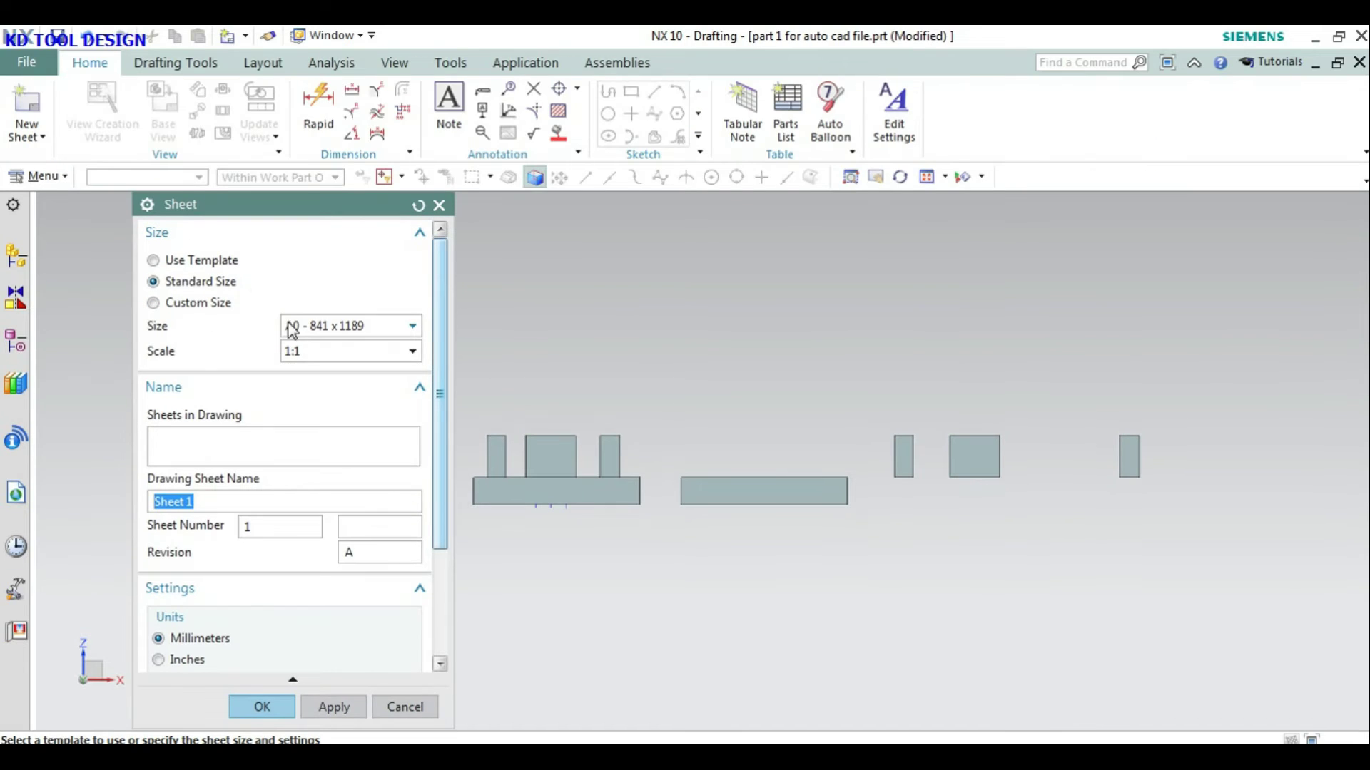
Step: Create an A0 drawing sheet and dismiss the view creation wizard
left_click(292, 329)
left_click(292, 330)
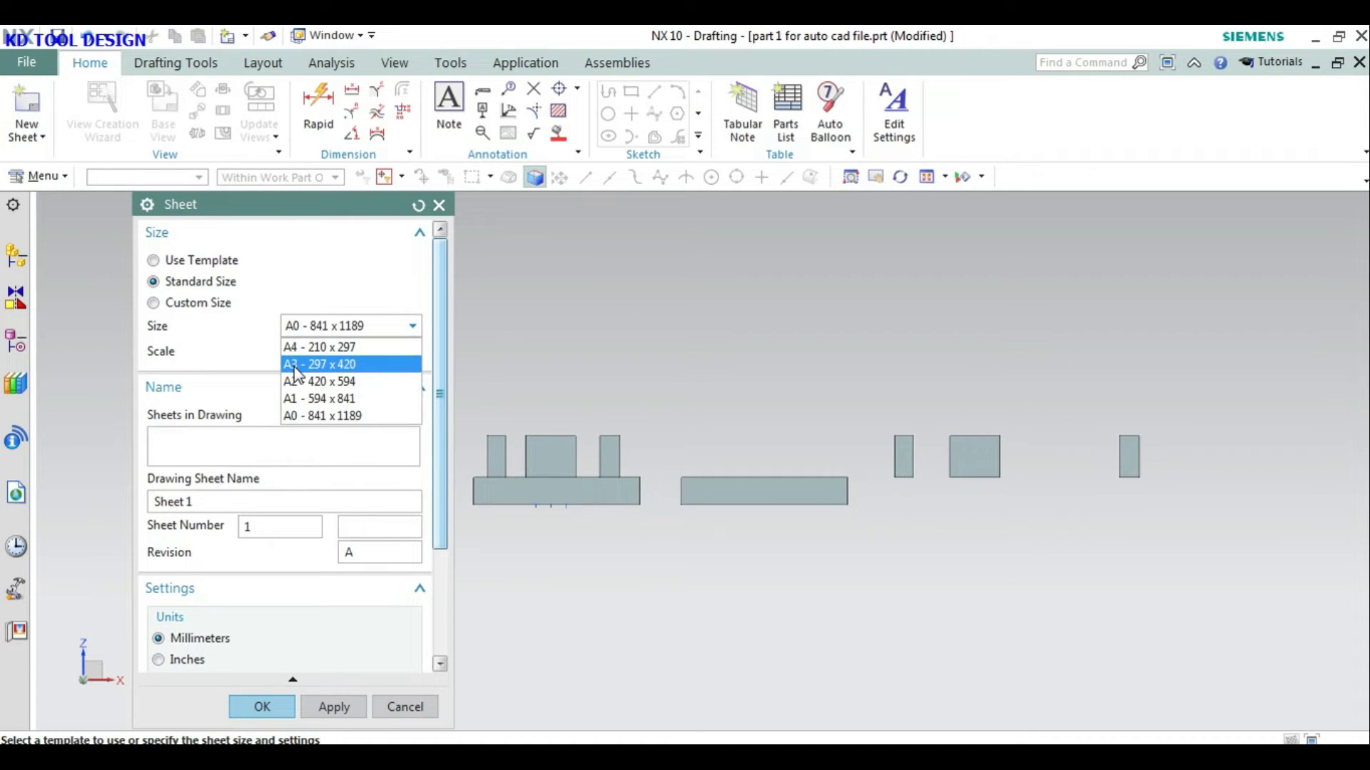
left_click(316, 332)
left_click(260, 710)
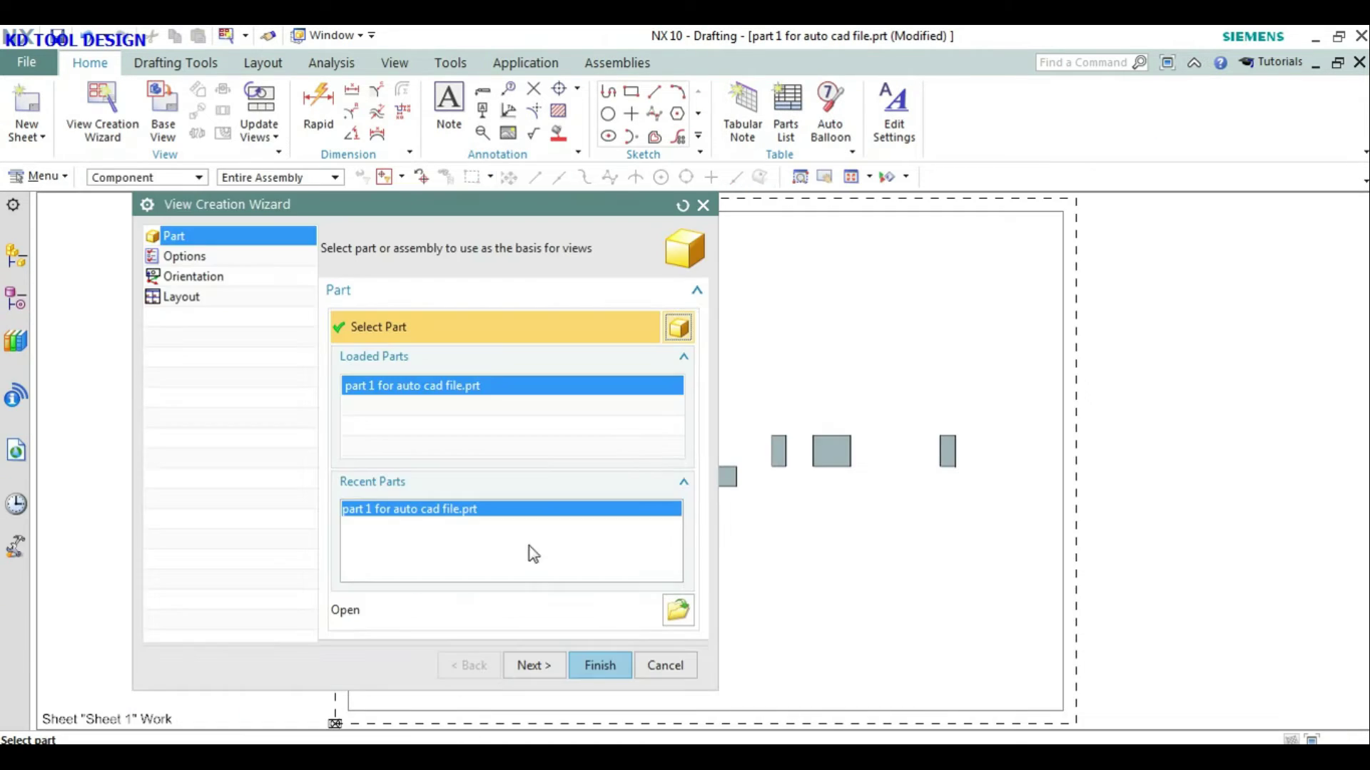
left_click(653, 675)
Step: Place a top base view with a projected front view below it
scroll(712, 626, "up", 2)
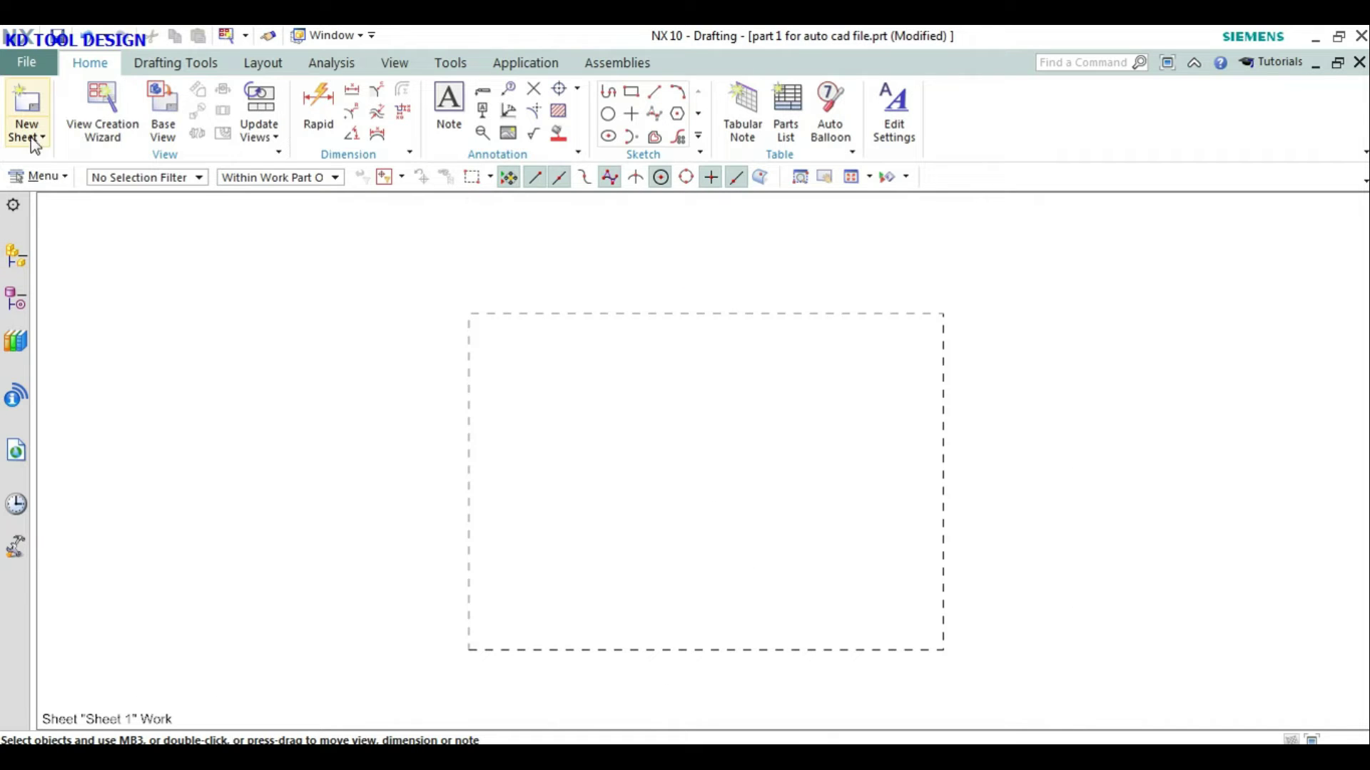
left_click(163, 114)
scroll(621, 421, "down", 2)
scroll(677, 465, "up", 1)
scroll(721, 474, "down", 2)
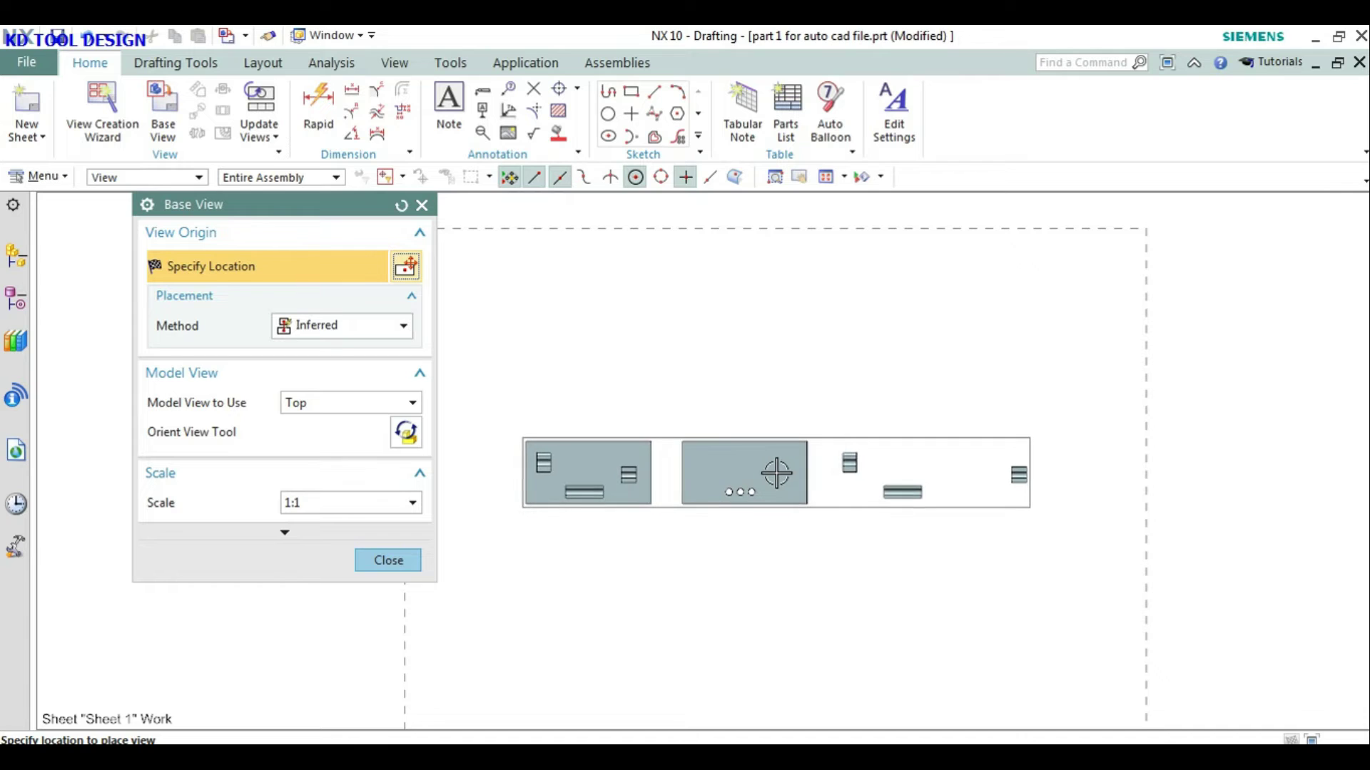
left_click(777, 465)
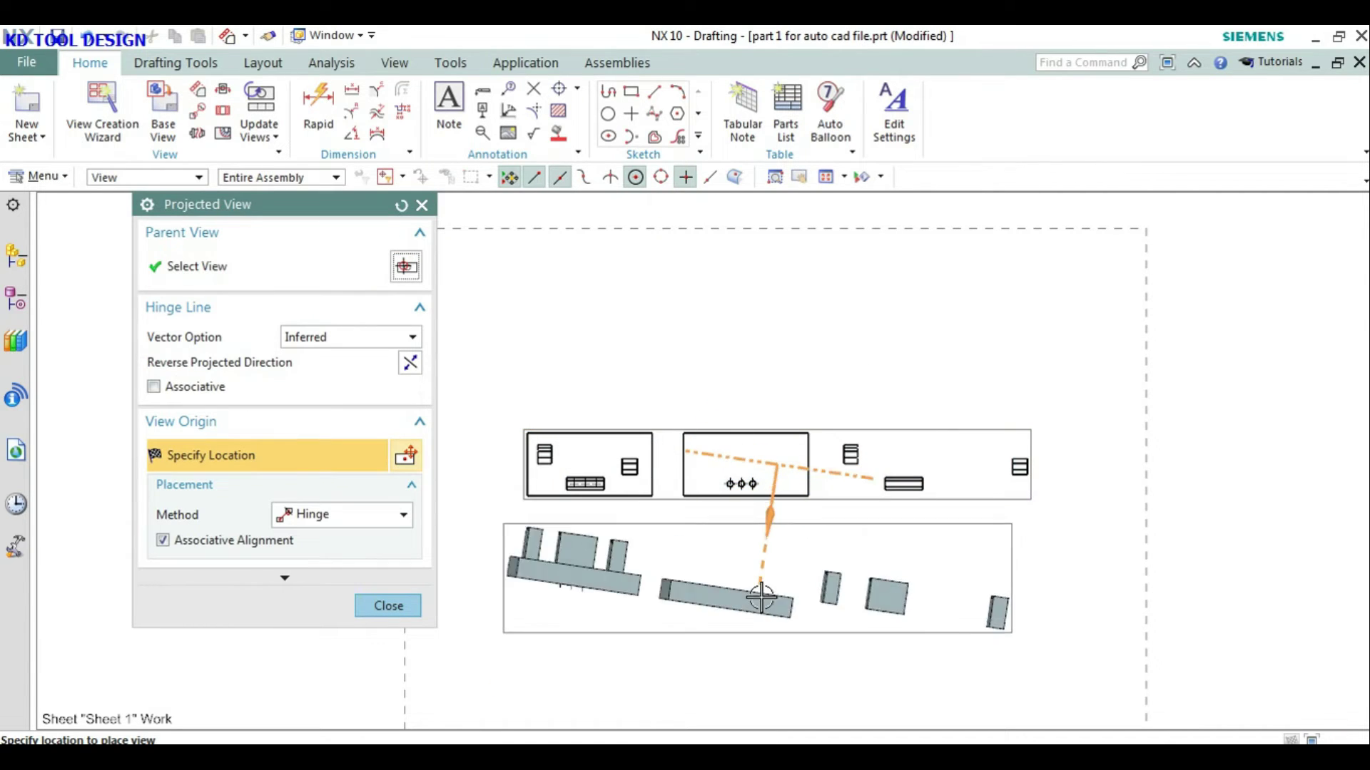
left_click(768, 590)
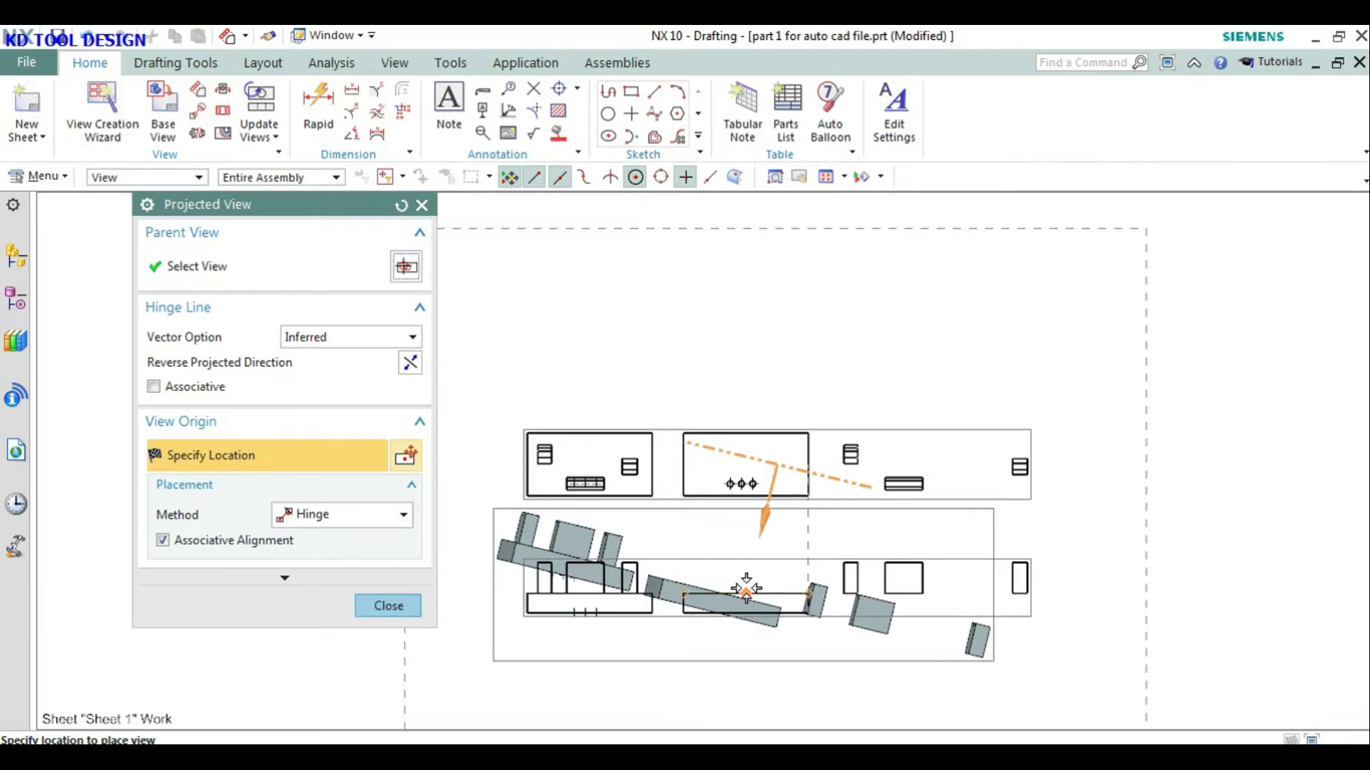
left_click(382, 603)
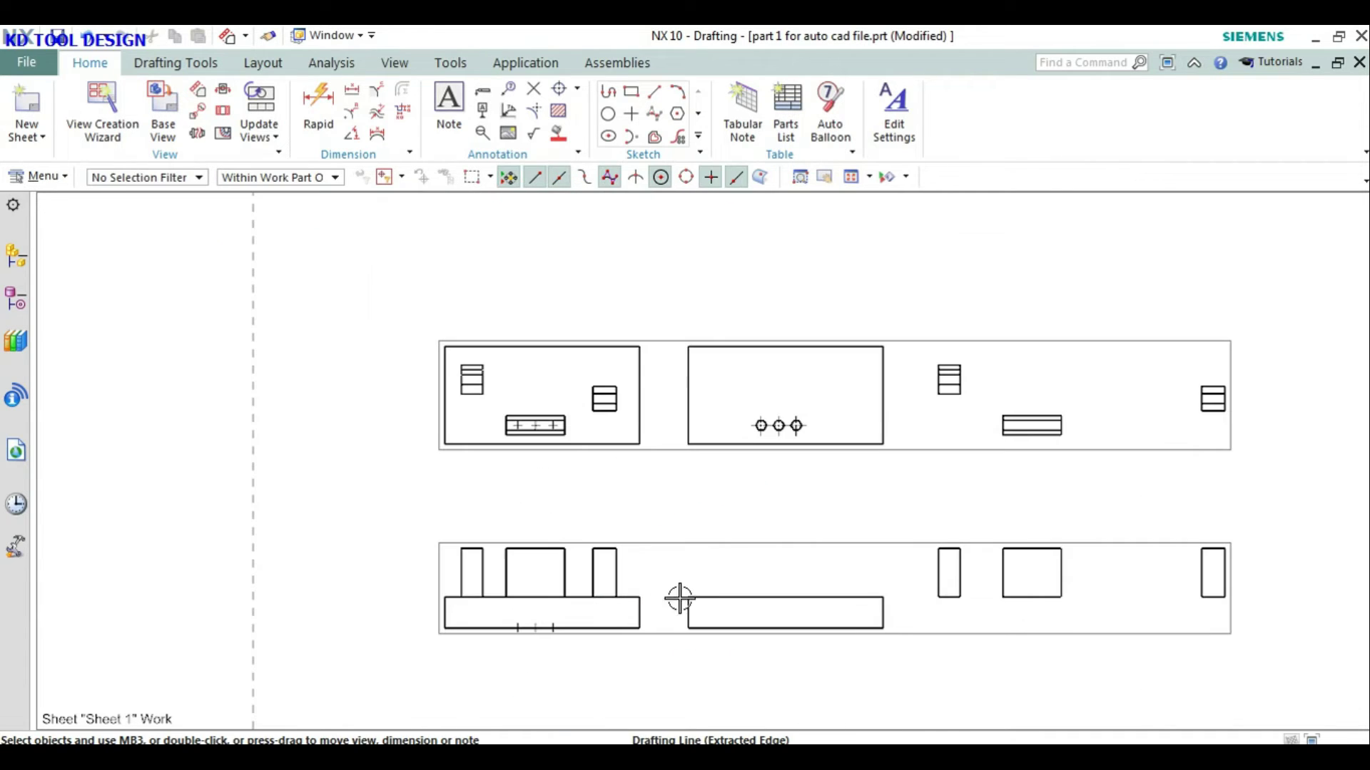
Step: Select both the top and front drawing views
scroll(678, 428, "down", 2)
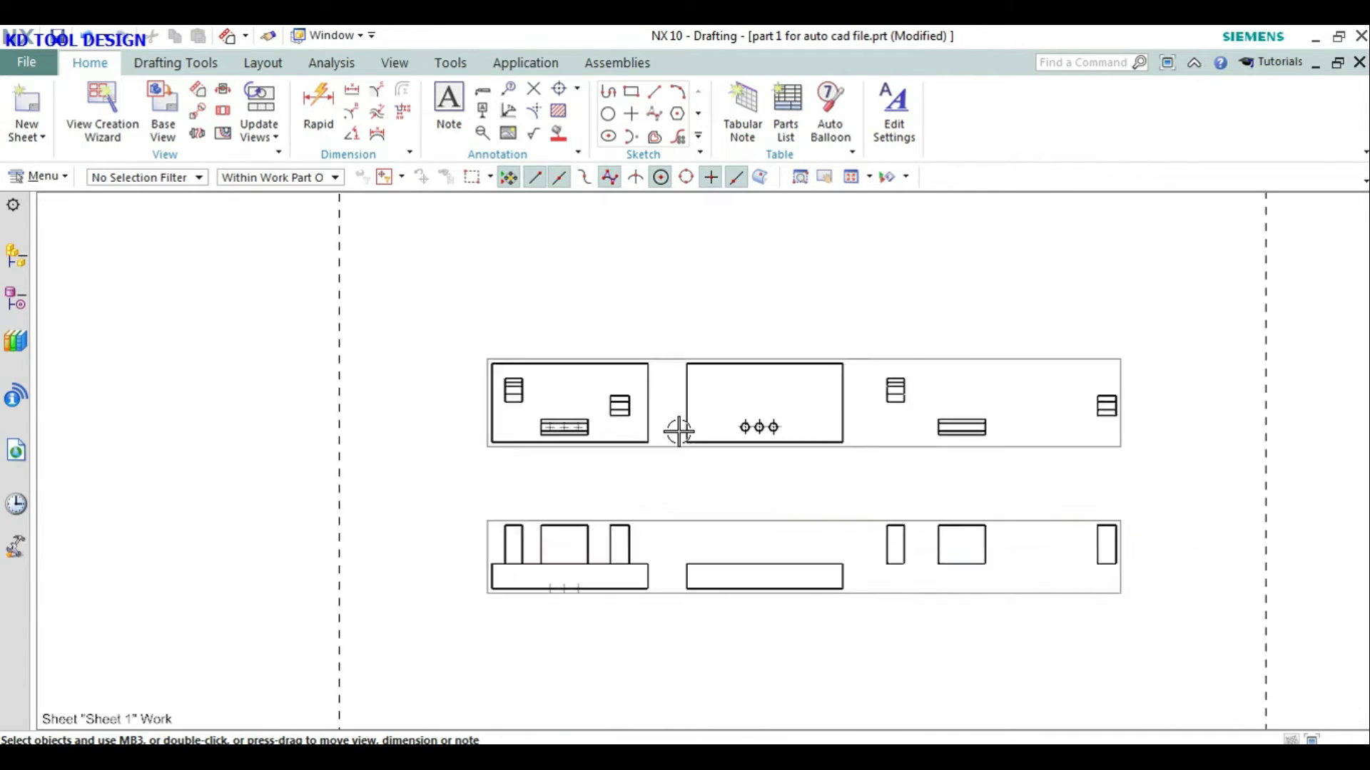
scroll(678, 434, "down", 2)
left_click(678, 435)
left_click(673, 503)
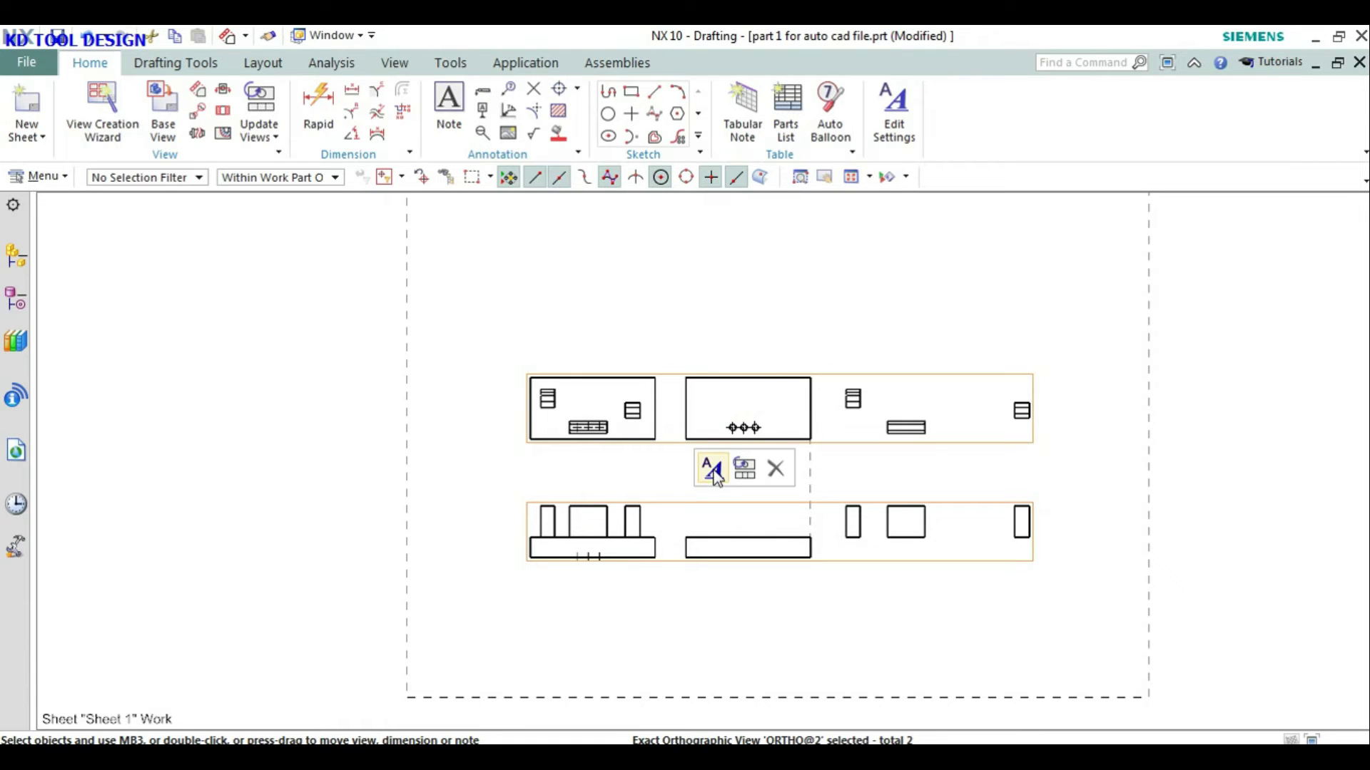
Step: Set visible line width to Original in both views' display settings
left_click(714, 470)
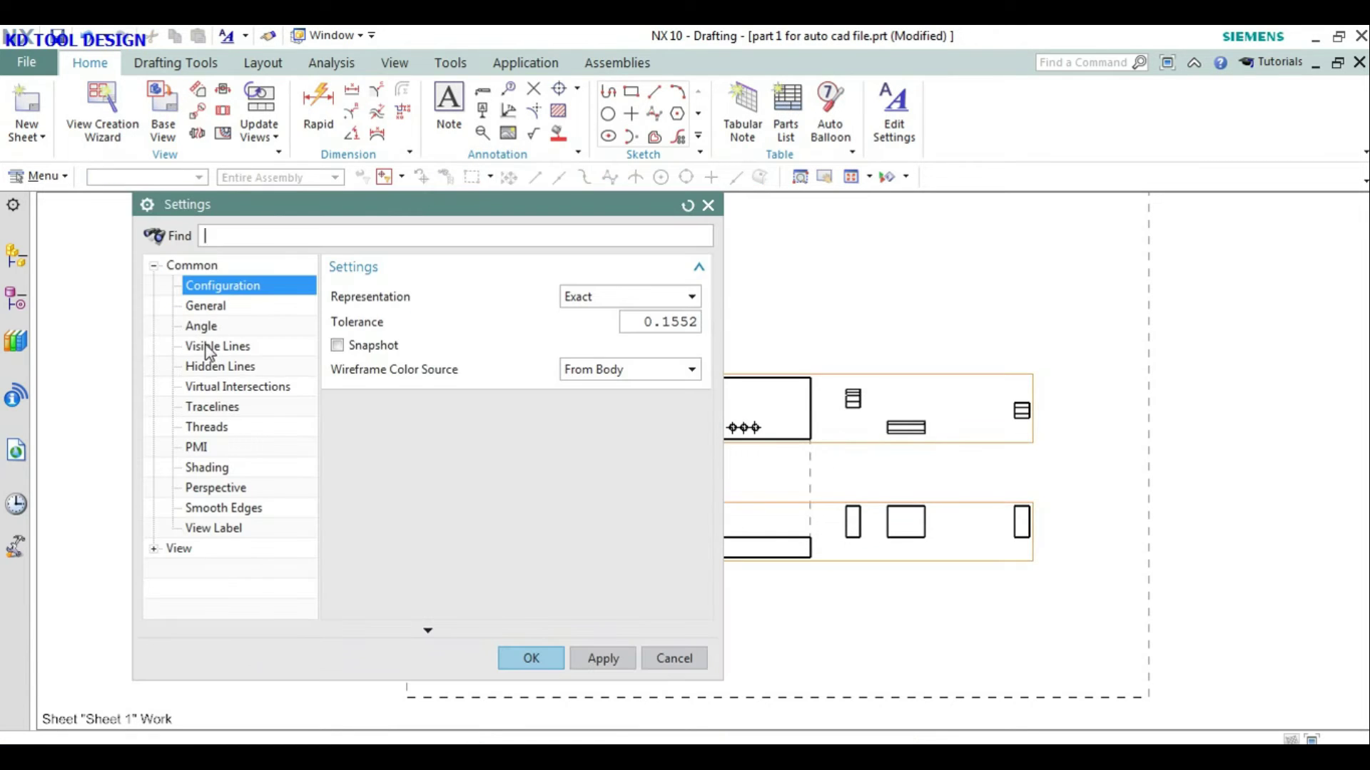
left_click(206, 345)
left_click(599, 297)
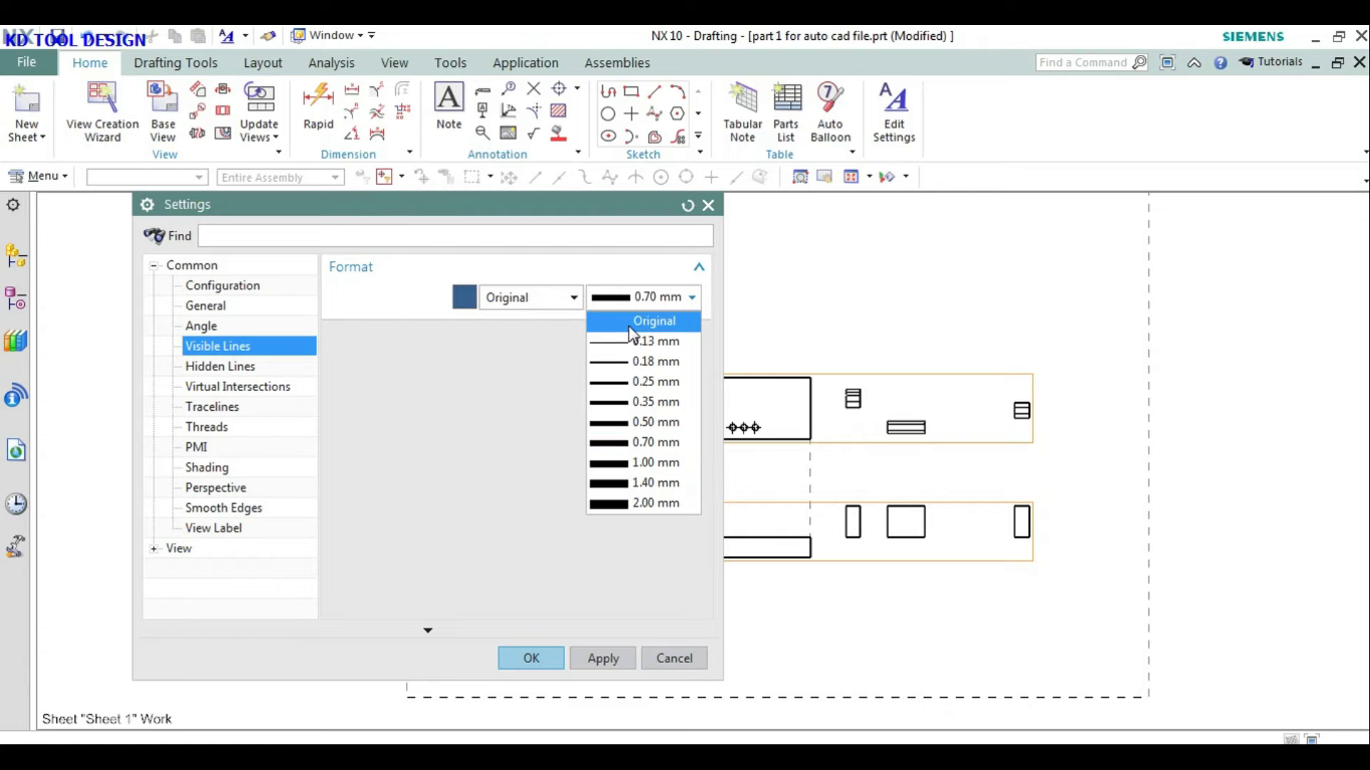
left_click(628, 321)
left_click(520, 301)
left_click(520, 321)
left_click(463, 297)
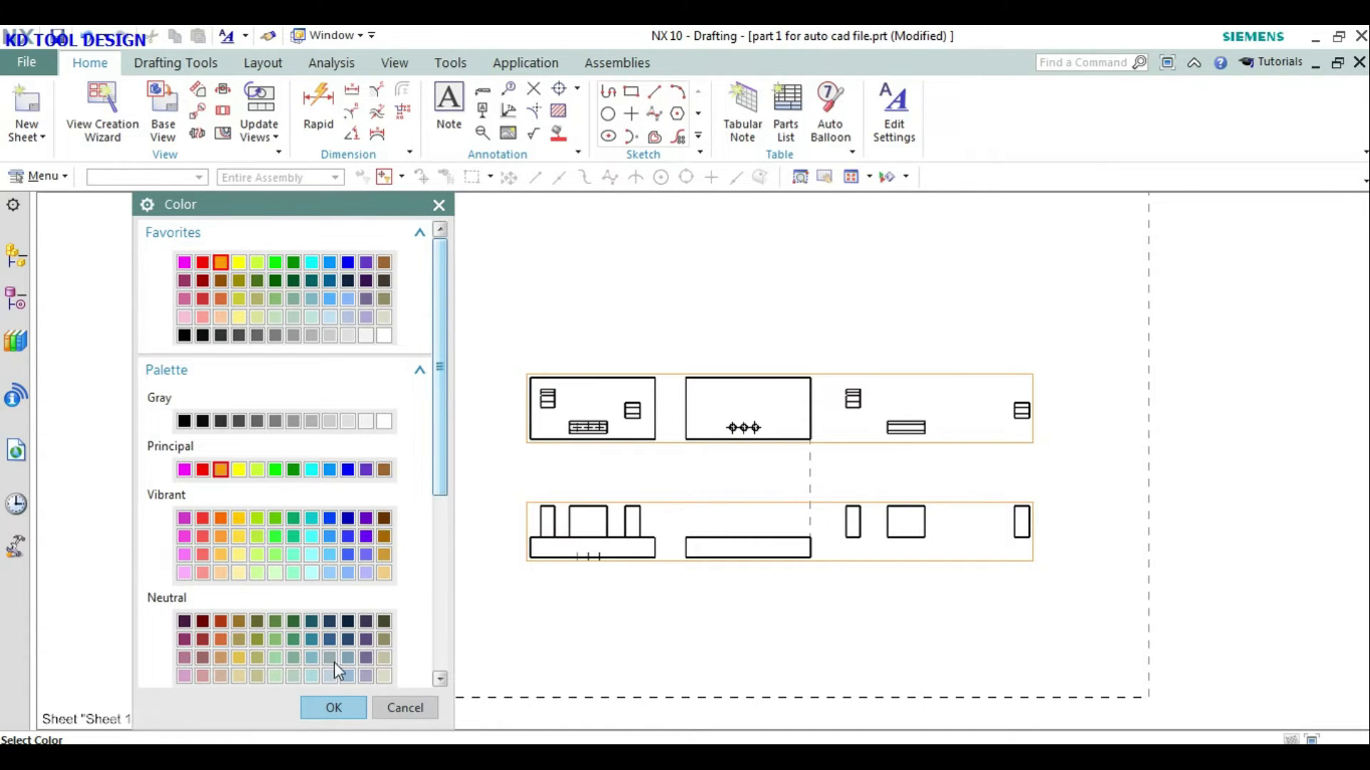
left_click(333, 708)
Step: Make hidden lines green, dashed, with Original width
left_click(219, 366)
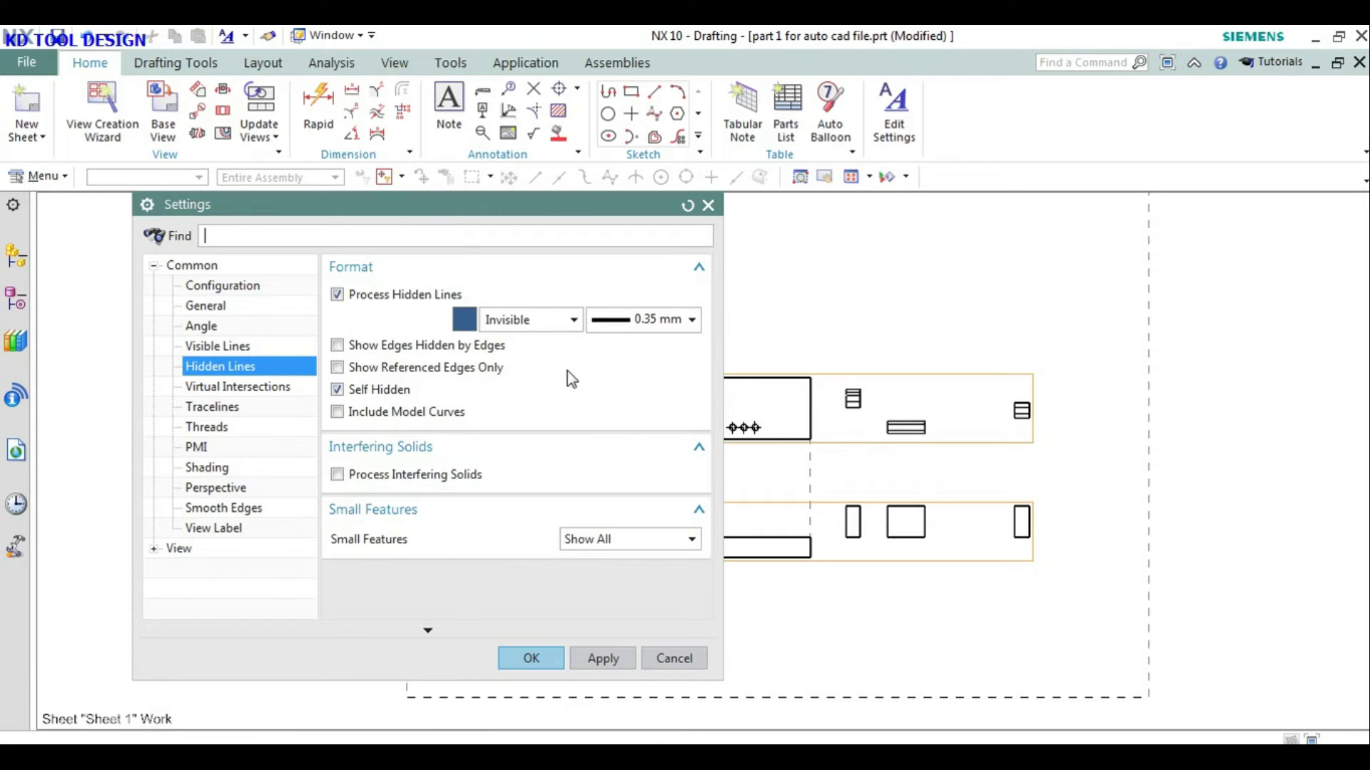
left_click(627, 319)
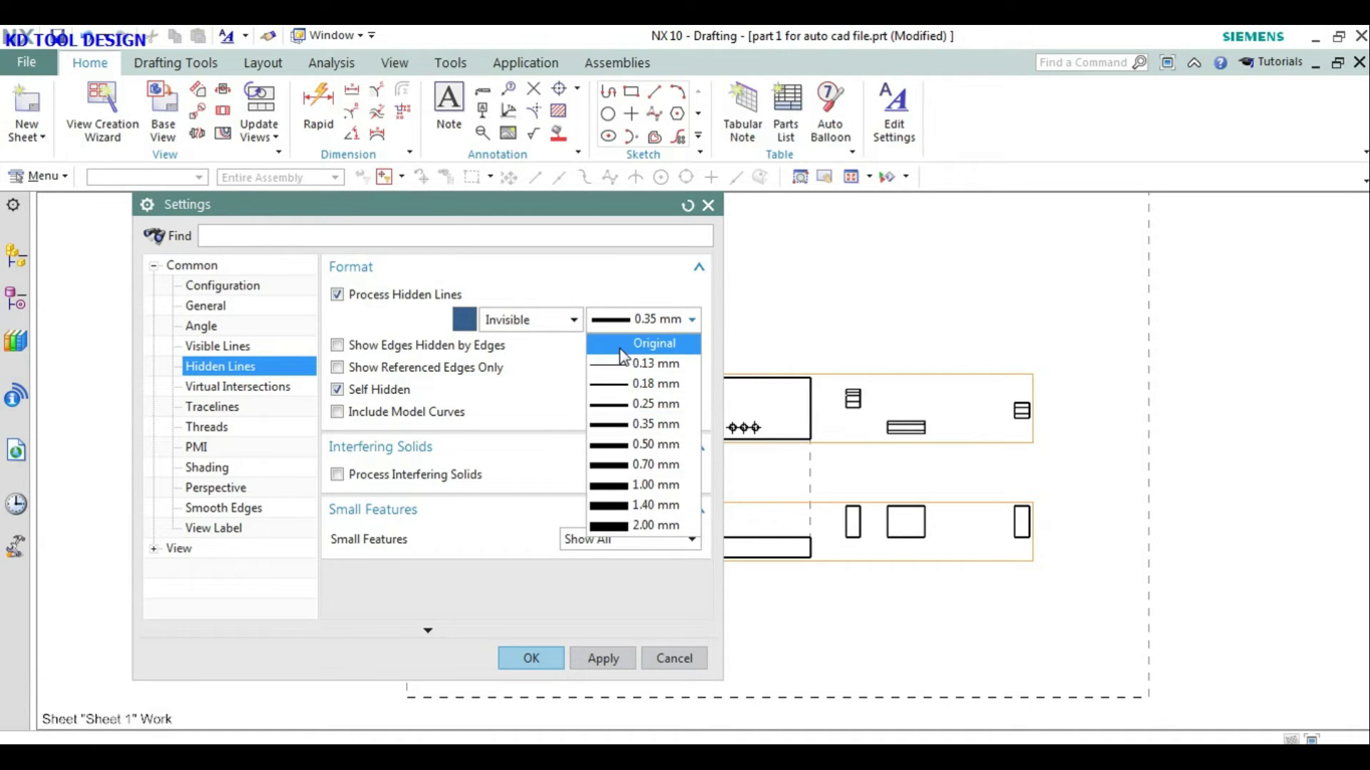
left_click(645, 343)
left_click(542, 321)
left_click(535, 383)
left_click(464, 320)
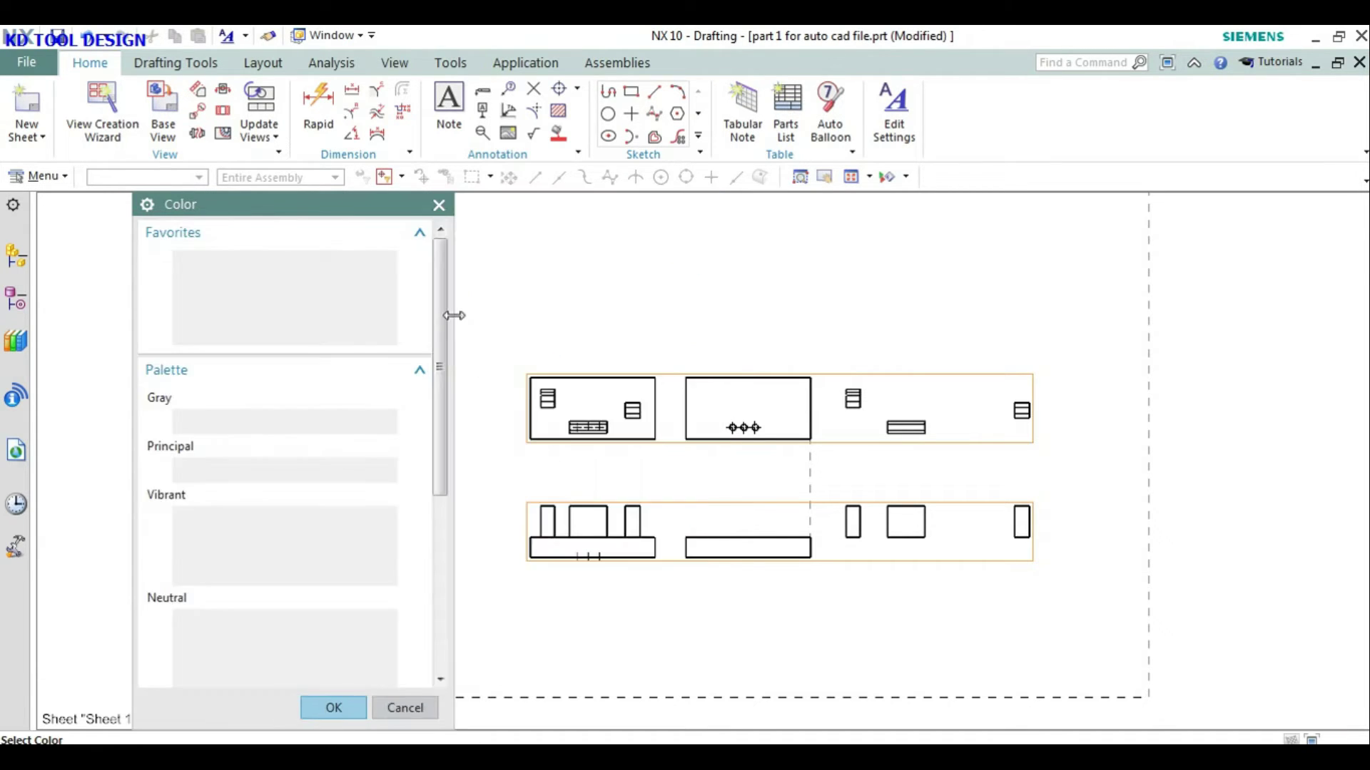
left_click(334, 708)
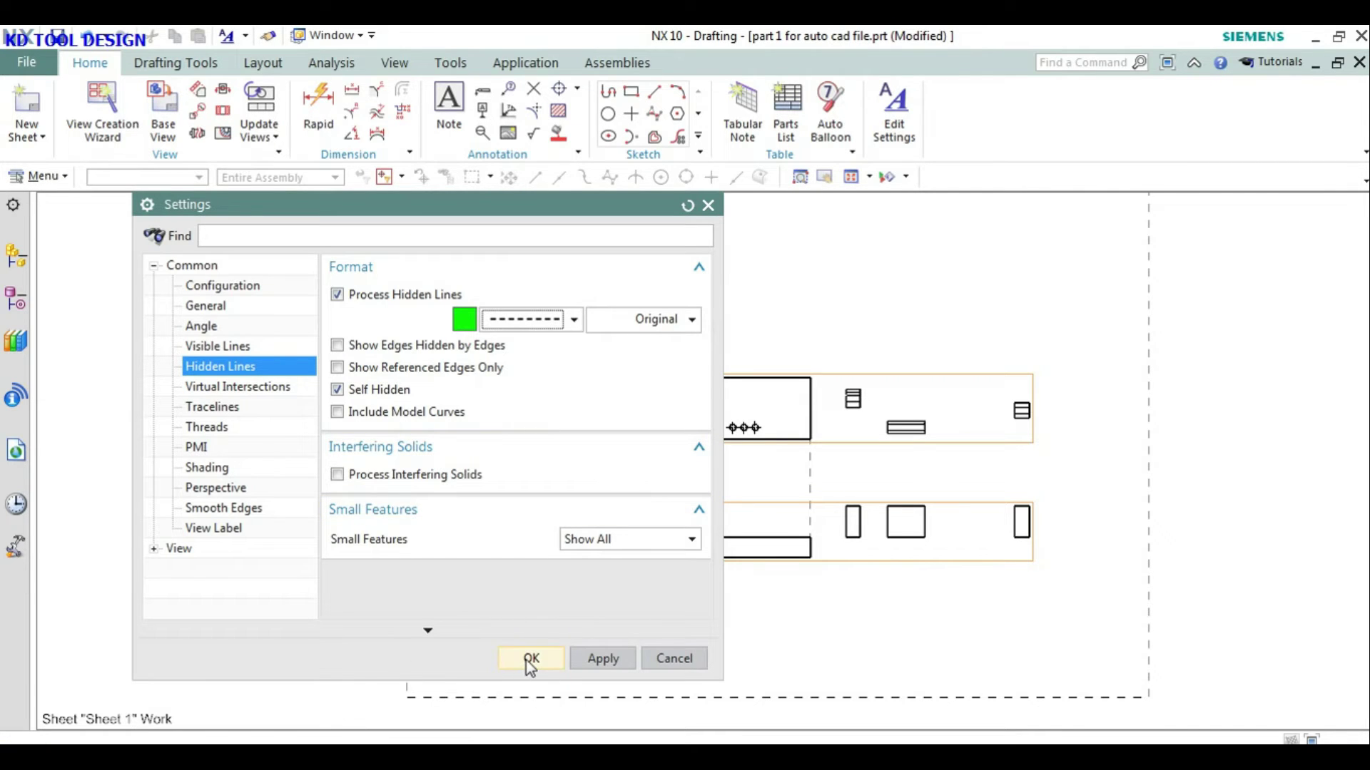
Step: Set the thread visible colour to red and apply the settings
left_click(259, 425)
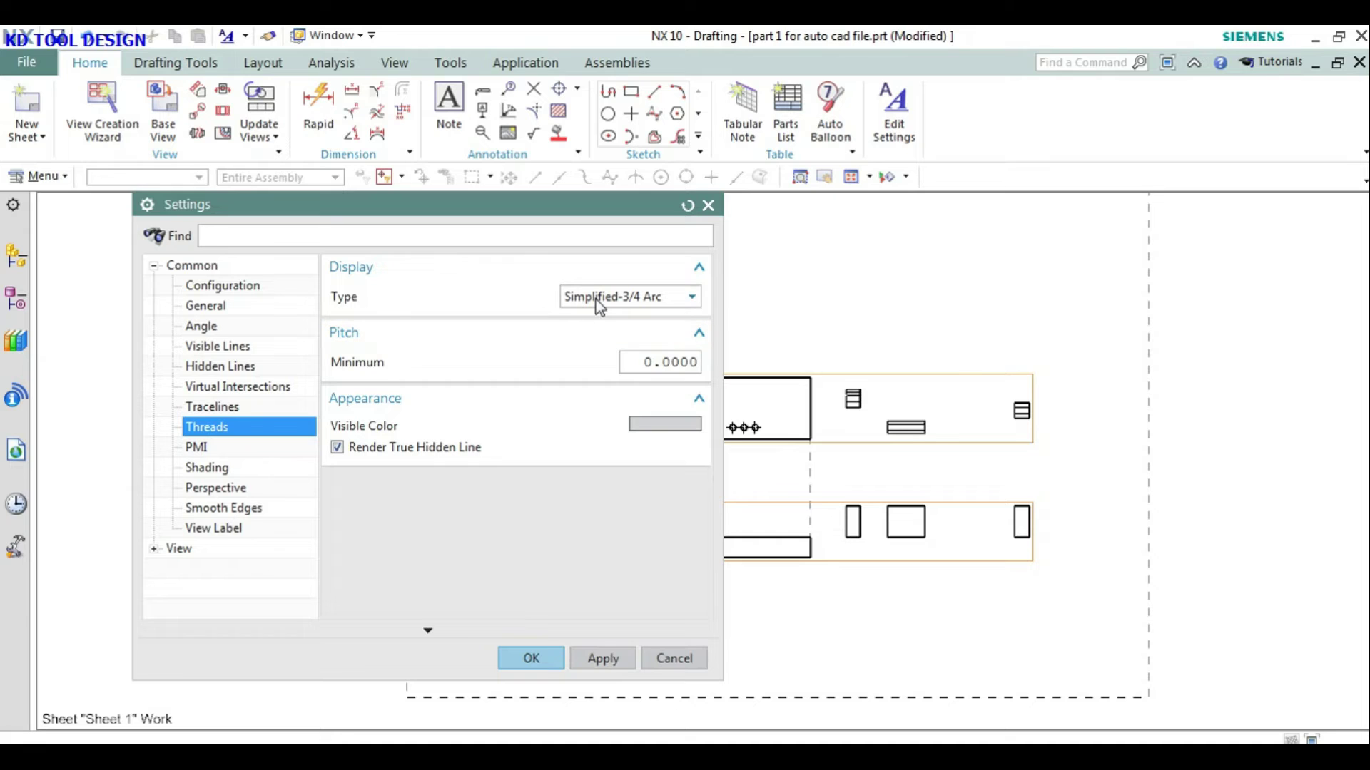
left_click(671, 423)
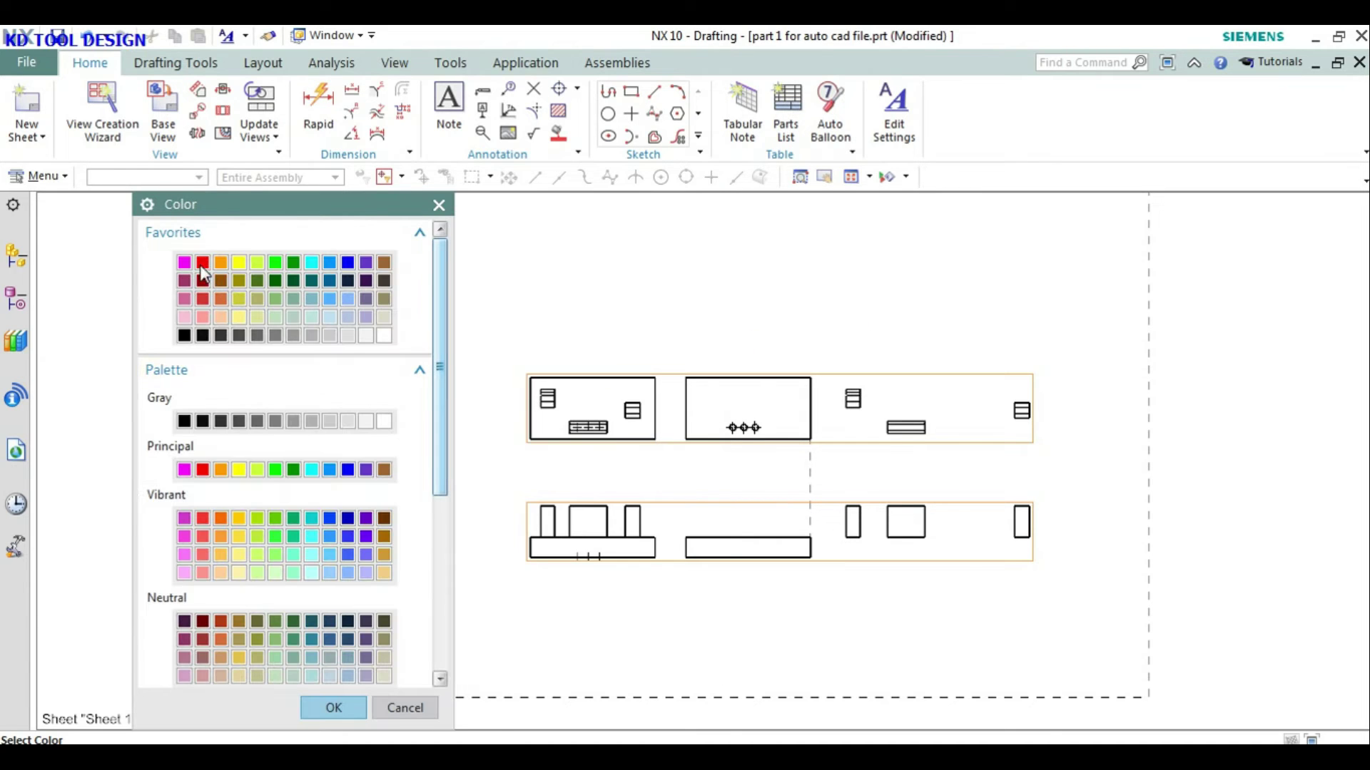
left_click(203, 264)
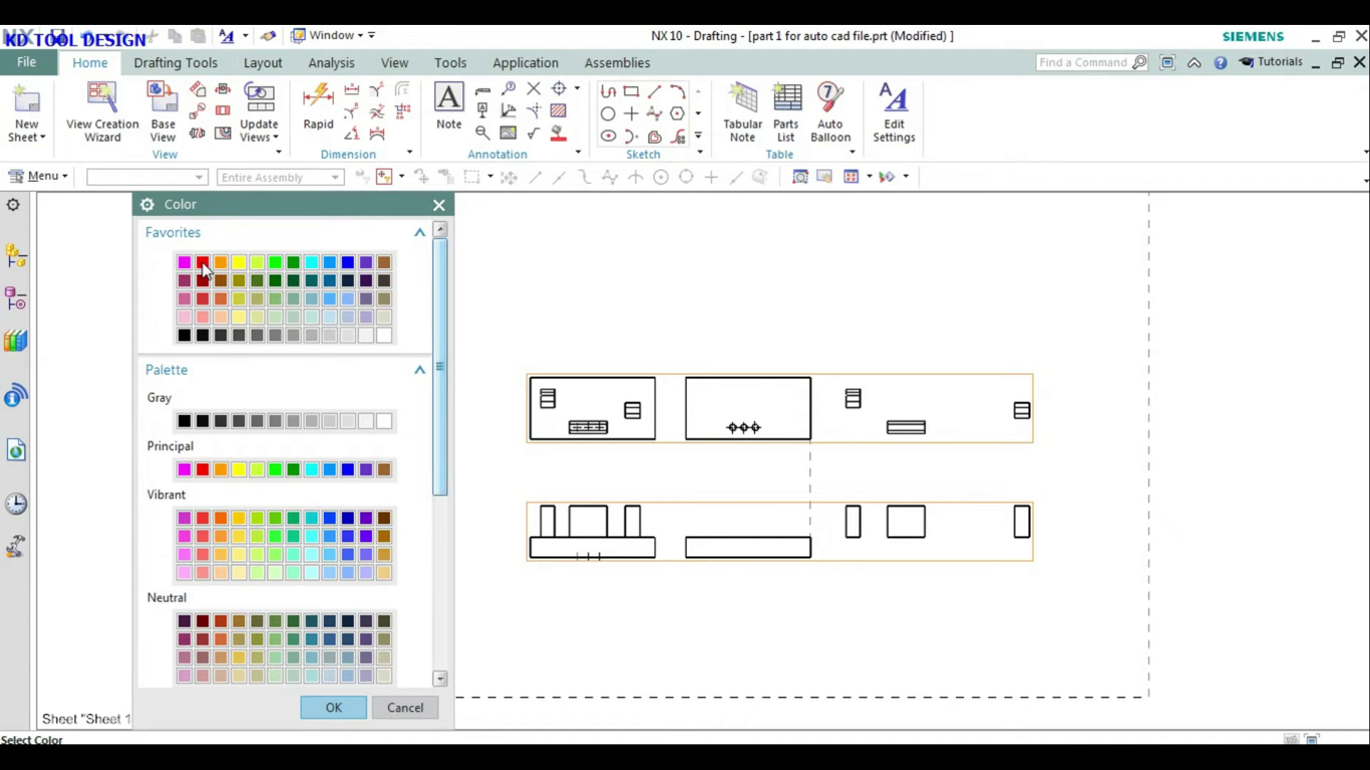
left_click(351, 710)
left_click(526, 657)
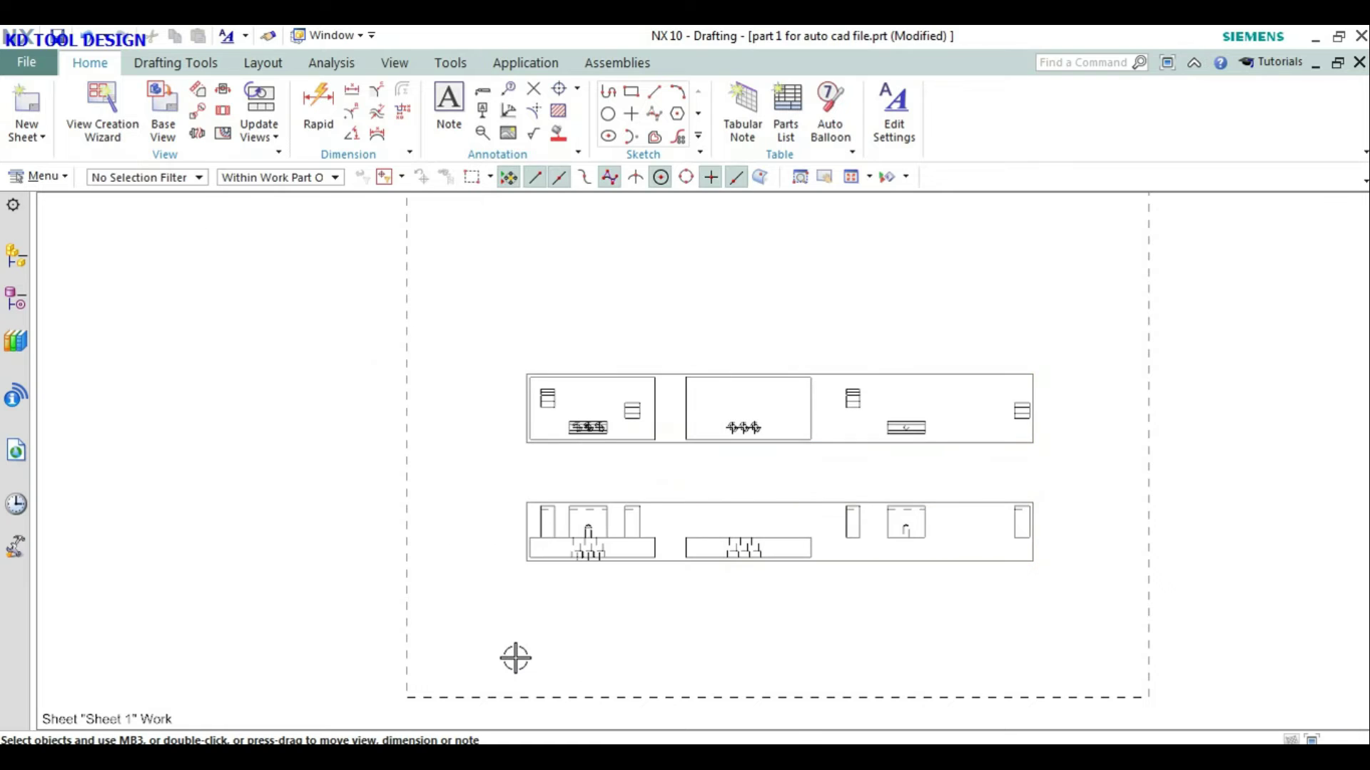
Step: Use Rapid Dimension to place a 200 dimension above the middle lower view's top edge
scroll(638, 592, "up", 5)
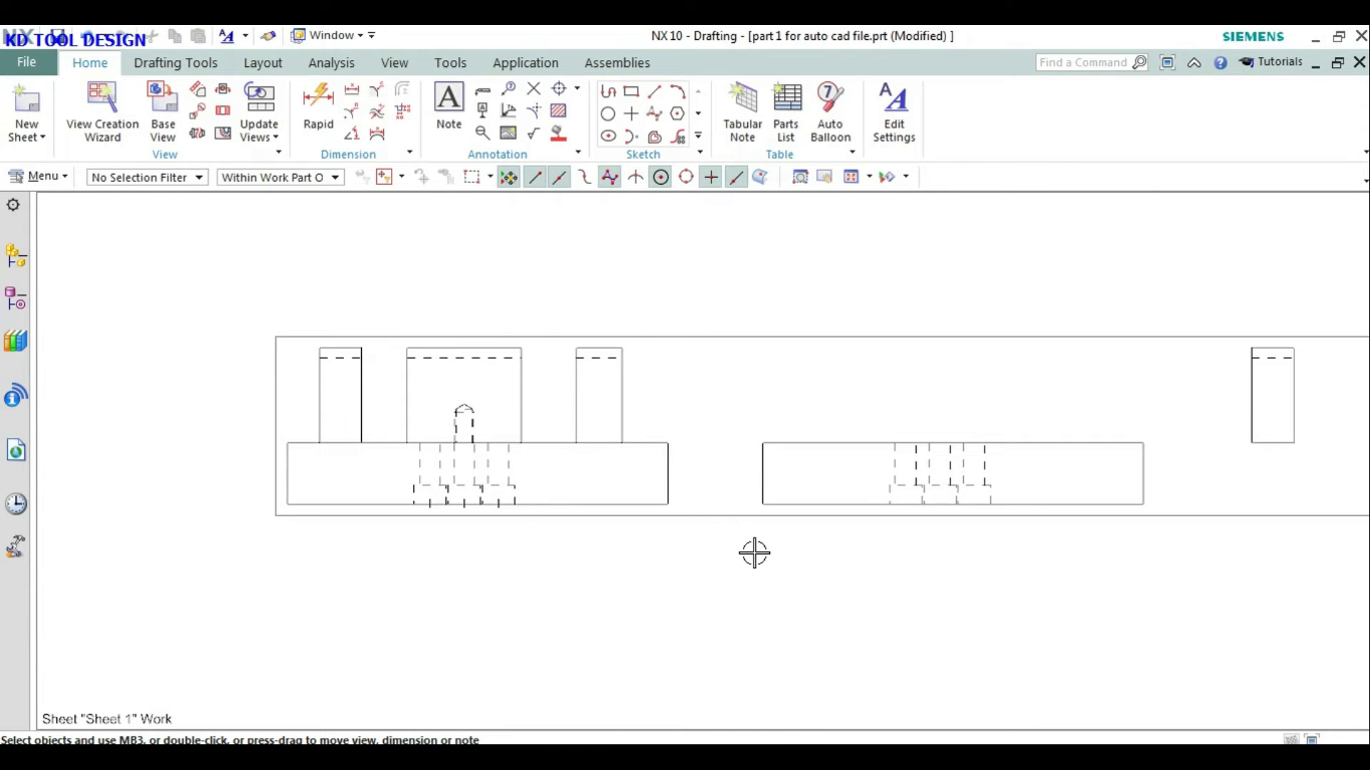
scroll(738, 554, "down", 5)
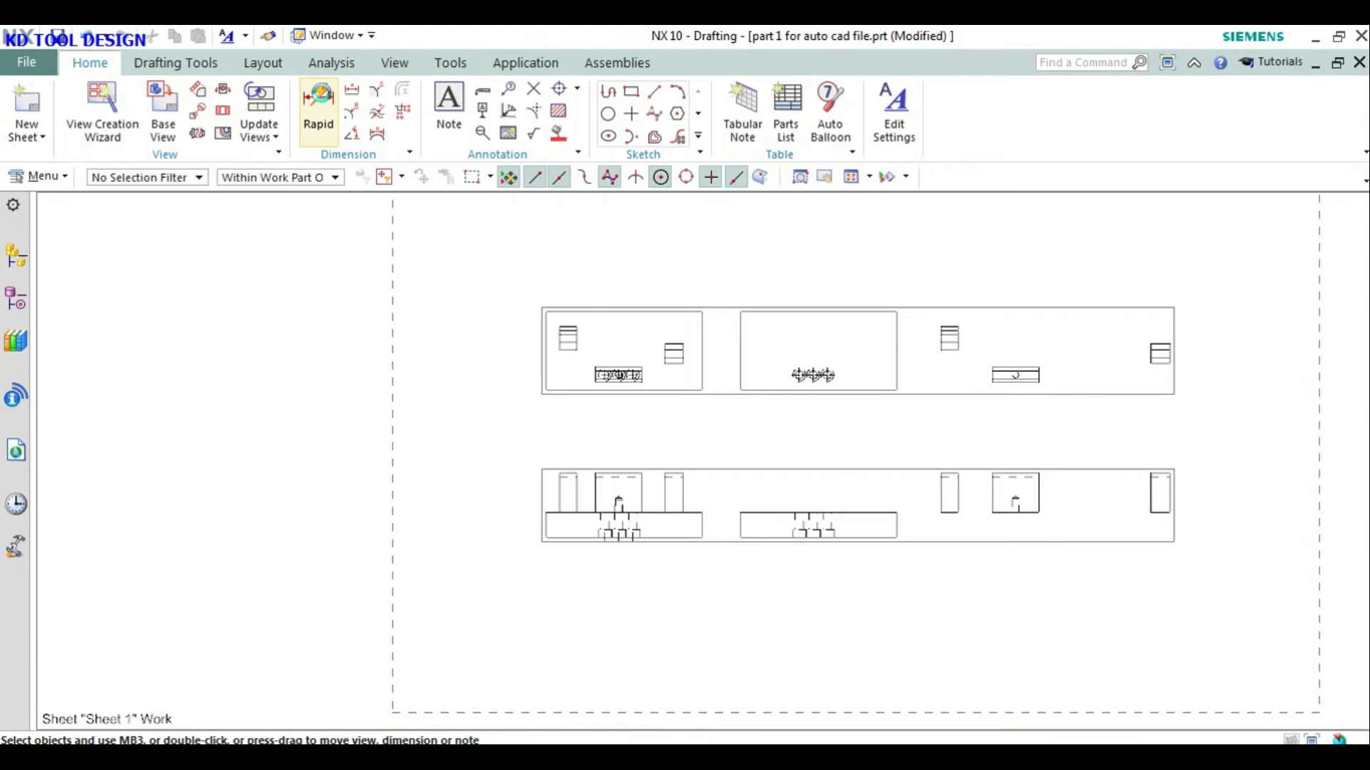
left_click(318, 107)
scroll(874, 519, "up", 3)
left_click(804, 458)
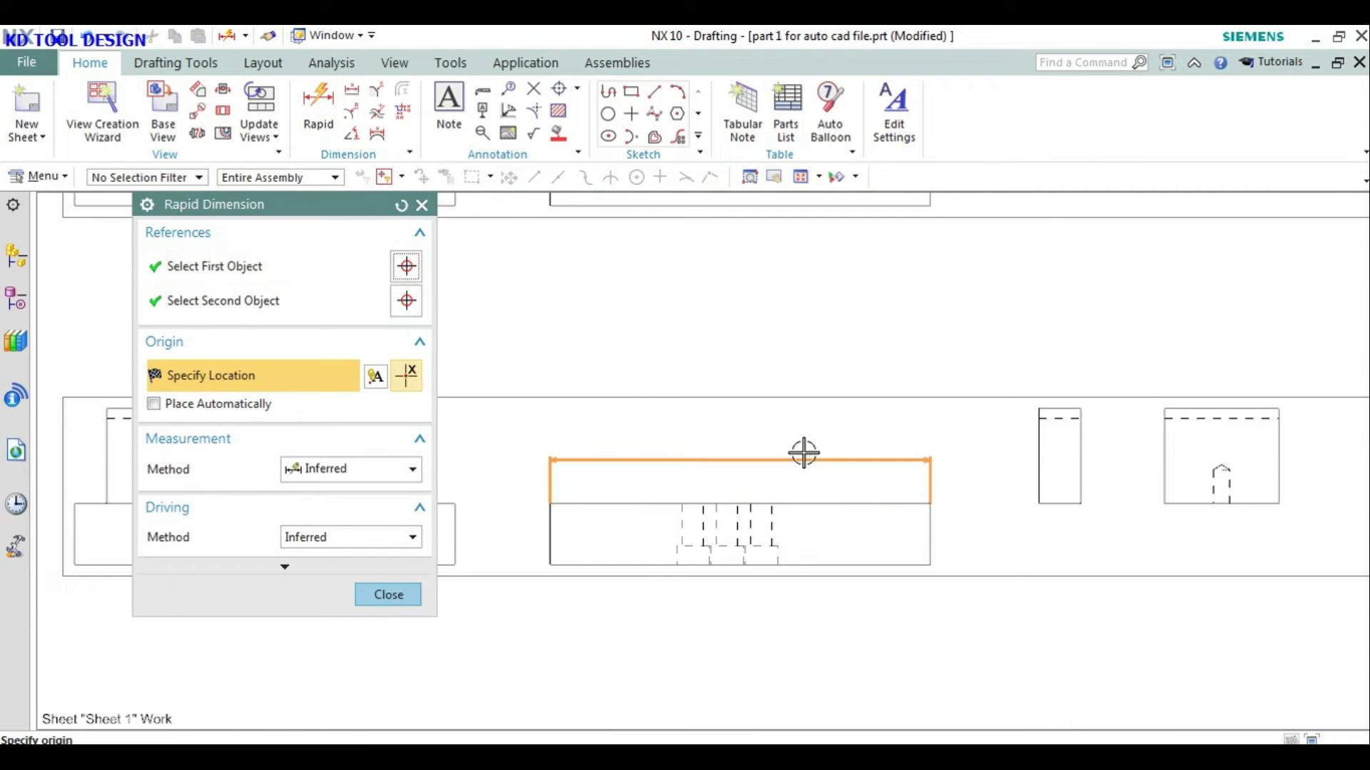
left_click(862, 472)
left_click(403, 597)
scroll(627, 480, "down", 2)
scroll(731, 452, "down", 2)
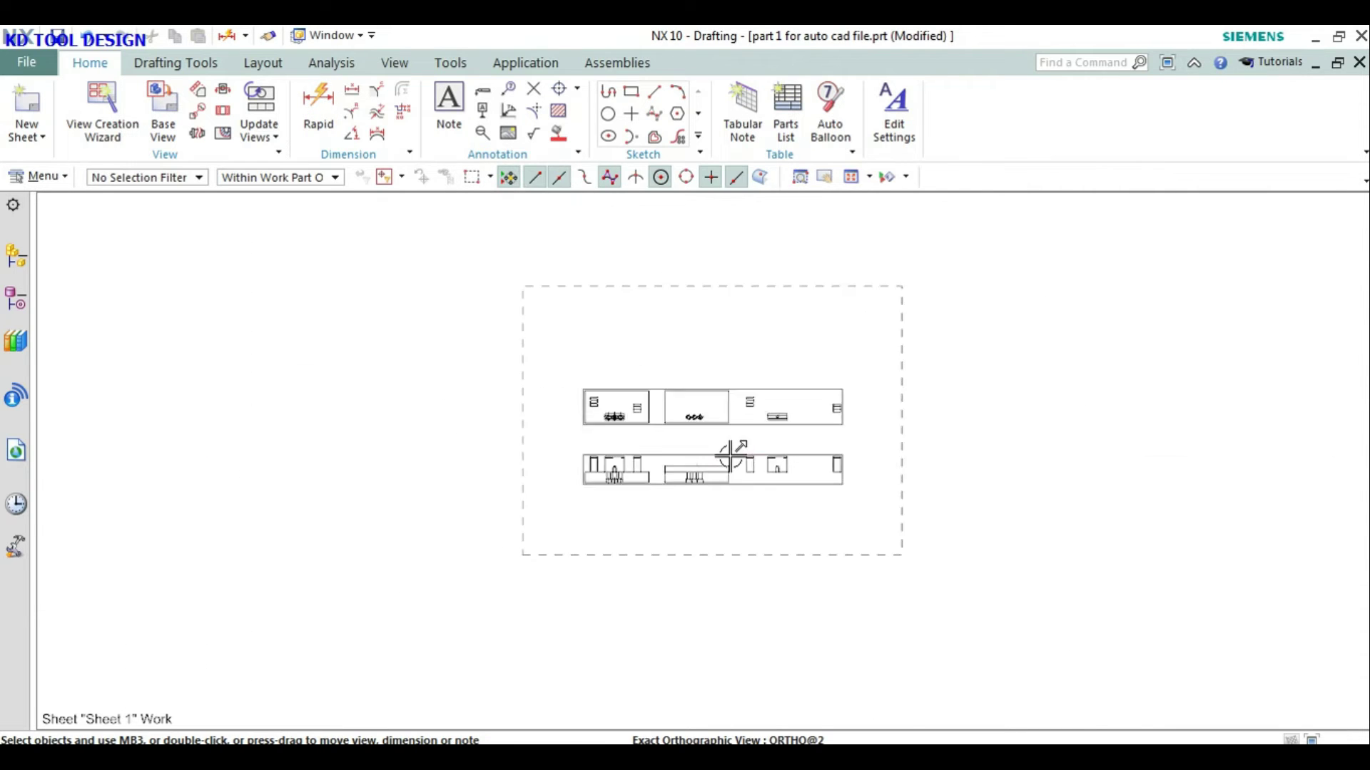
scroll(730, 452, "down", 1)
left_click(26, 63)
mouse_move(51, 345)
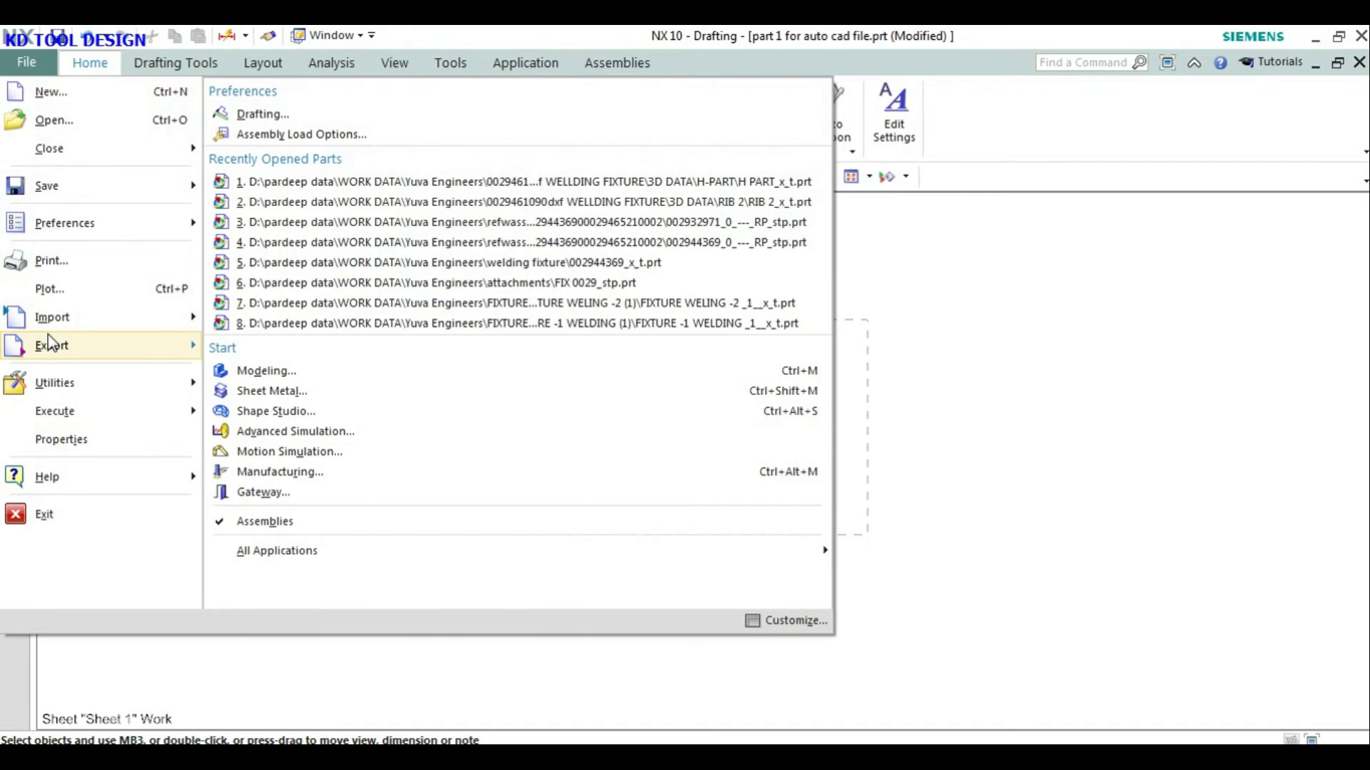
Step: Back out of the IGES export and start an AutoCAD DXF/DWG export
left_click(318, 587)
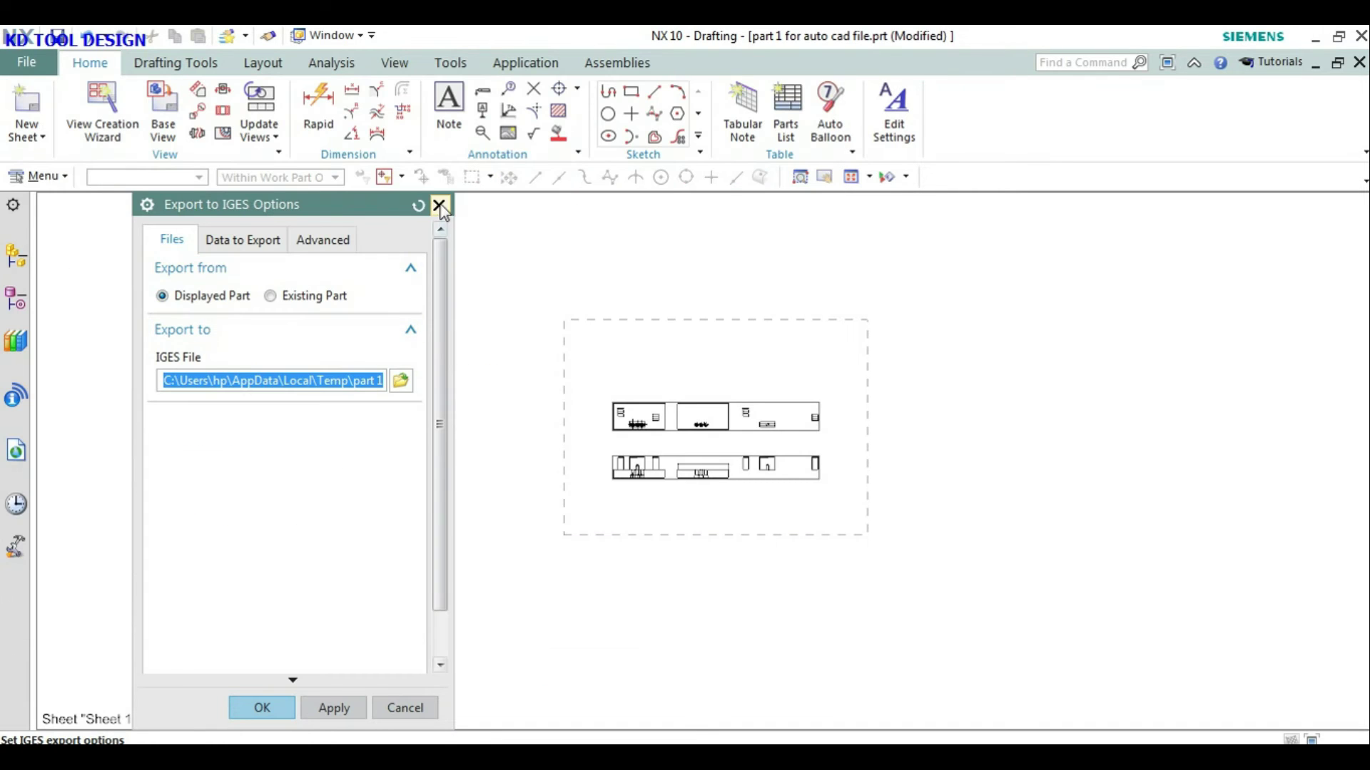
left_click(440, 207)
left_click(26, 63)
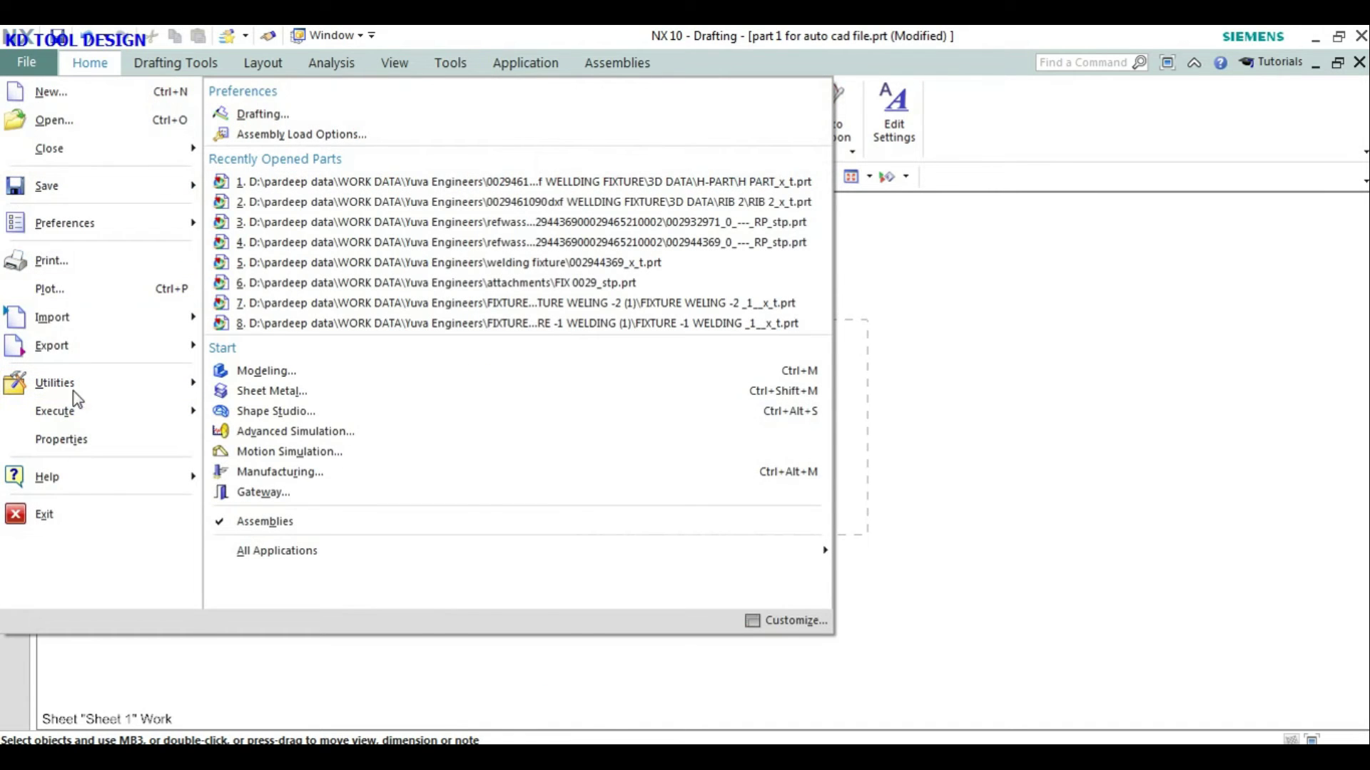
mouse_move(51, 345)
left_click(343, 617)
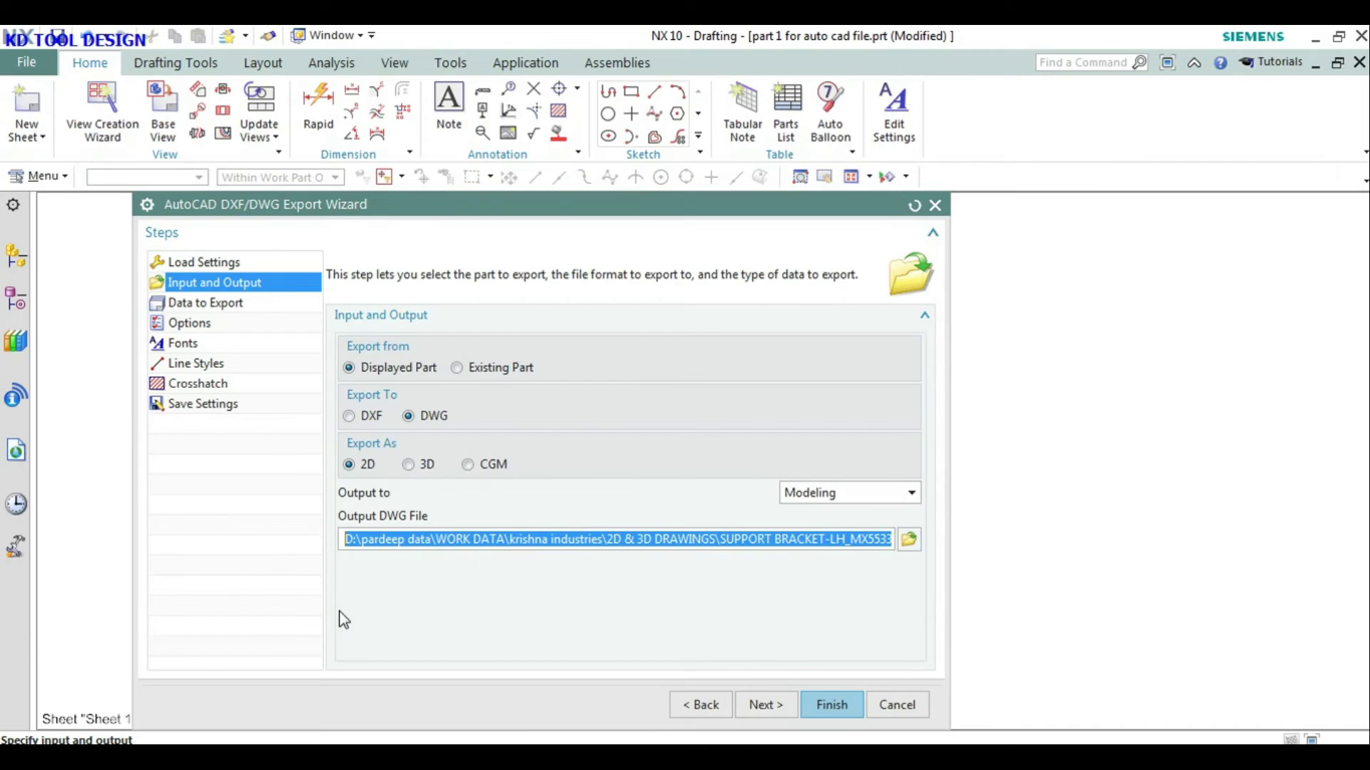
Step: Export the drawing as DWG into Desktop\ex.1, saving the part
left_click(909, 539)
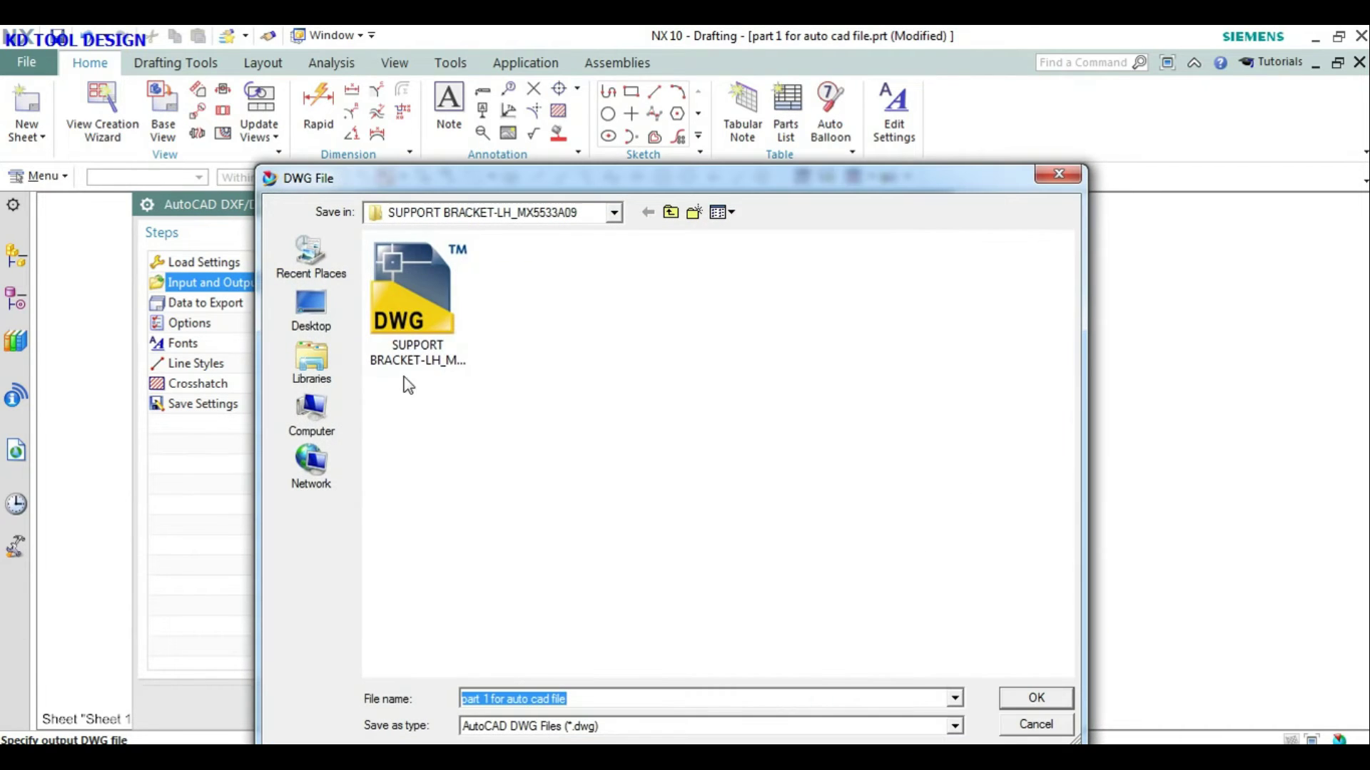
left_click(319, 321)
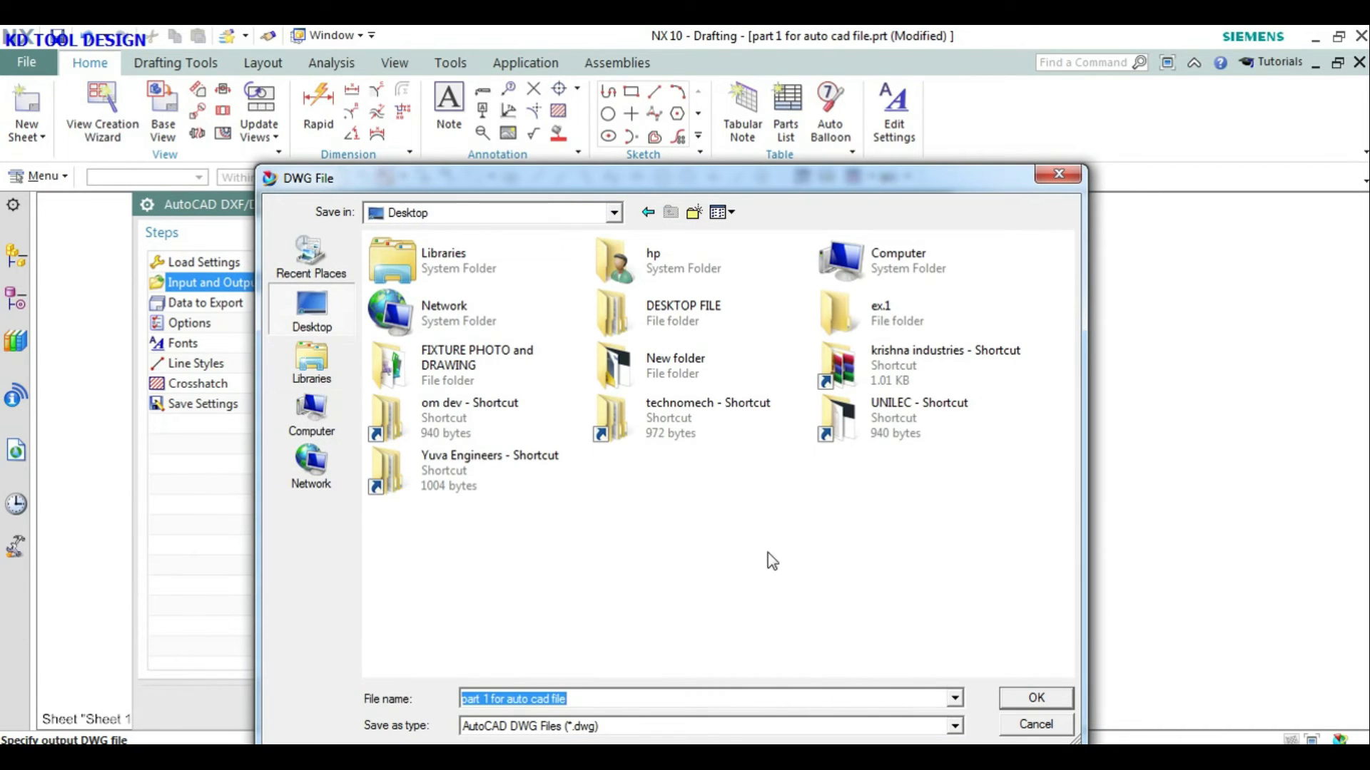
double_click(867, 325)
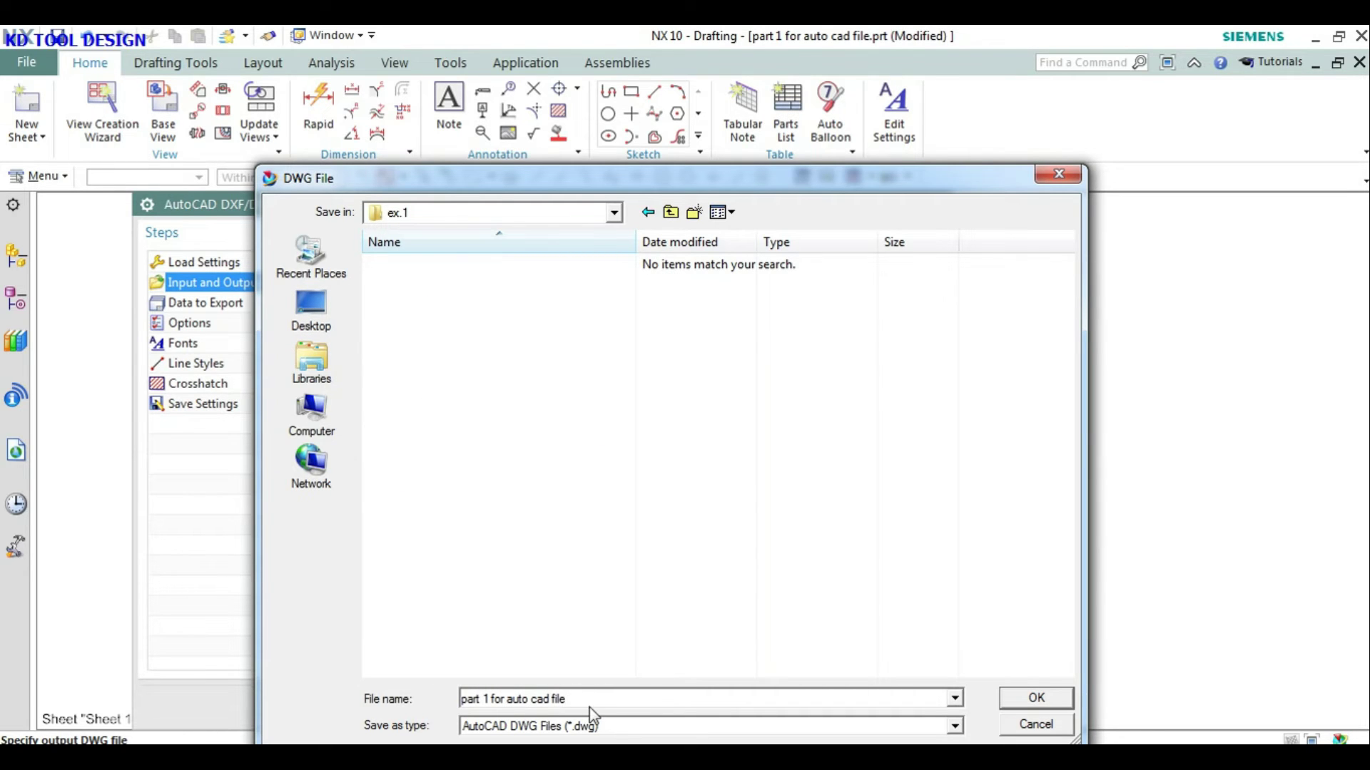
left_click(1035, 699)
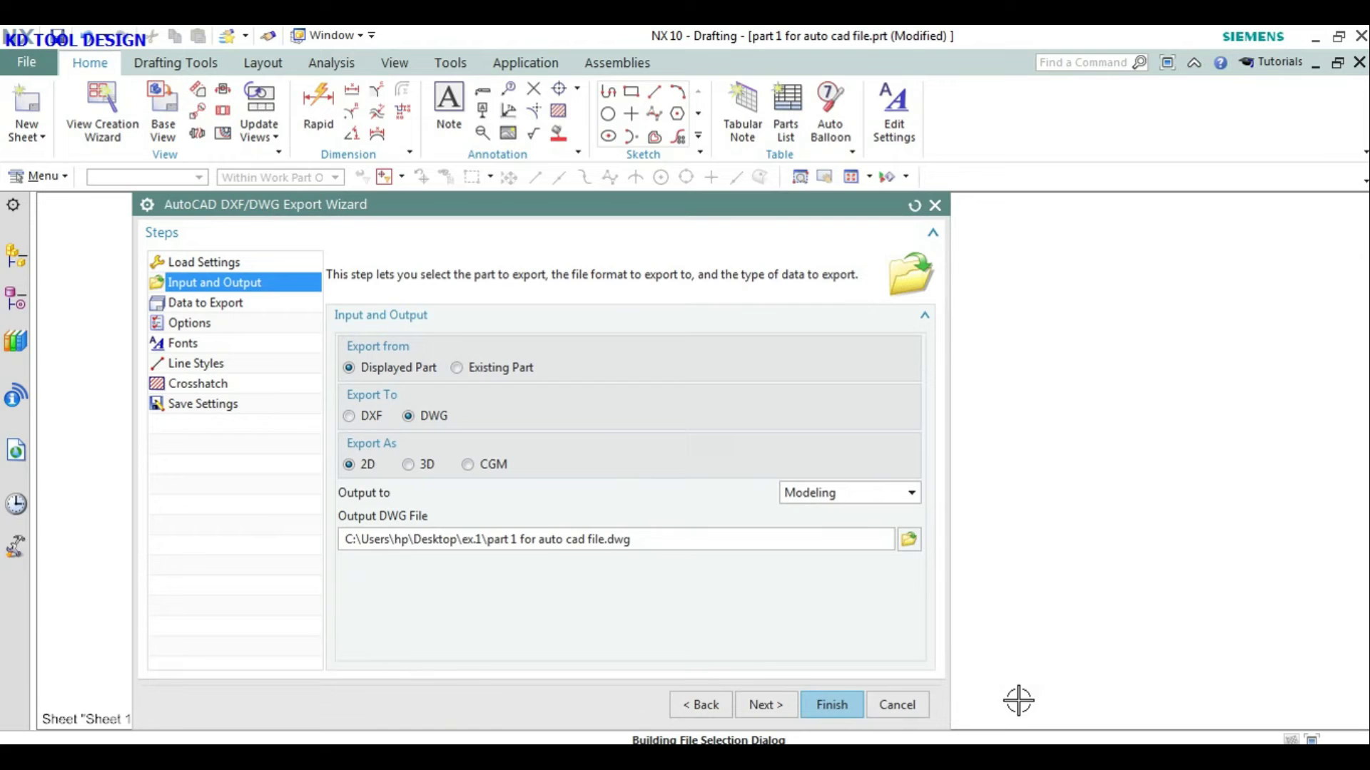
left_click(839, 709)
left_click(558, 470)
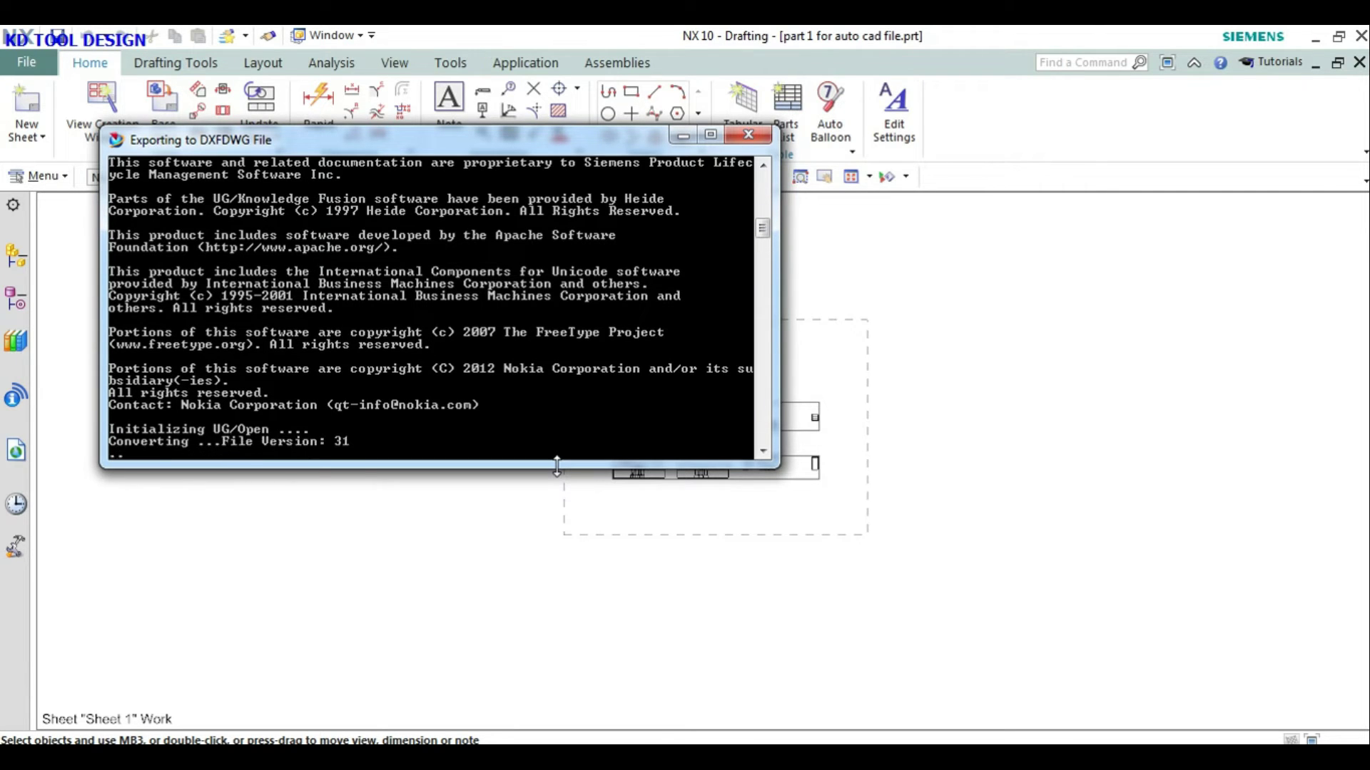
Step: Open part 1 for auto cad file.dwg from the ex.1 folder in AutoCAD
left_click(1320, 41)
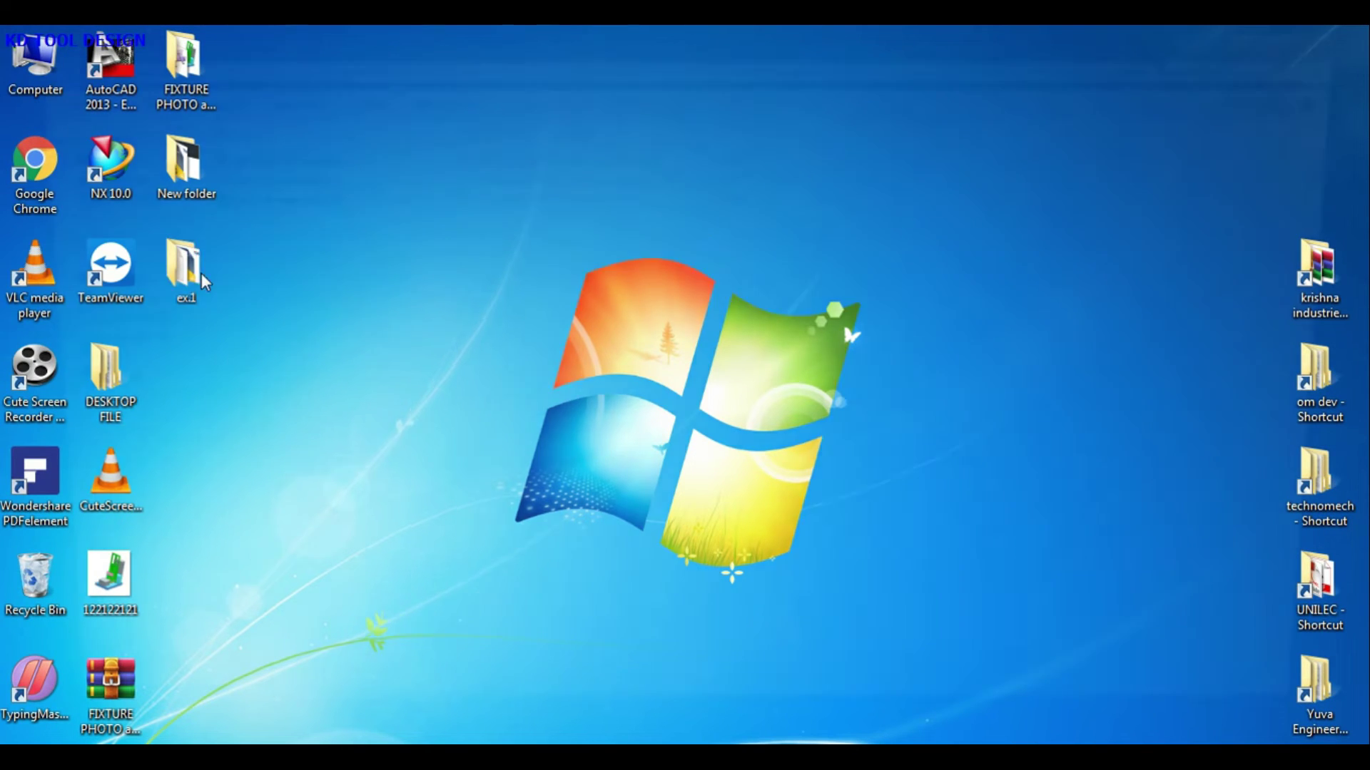
double_click(201, 274)
double_click(241, 158)
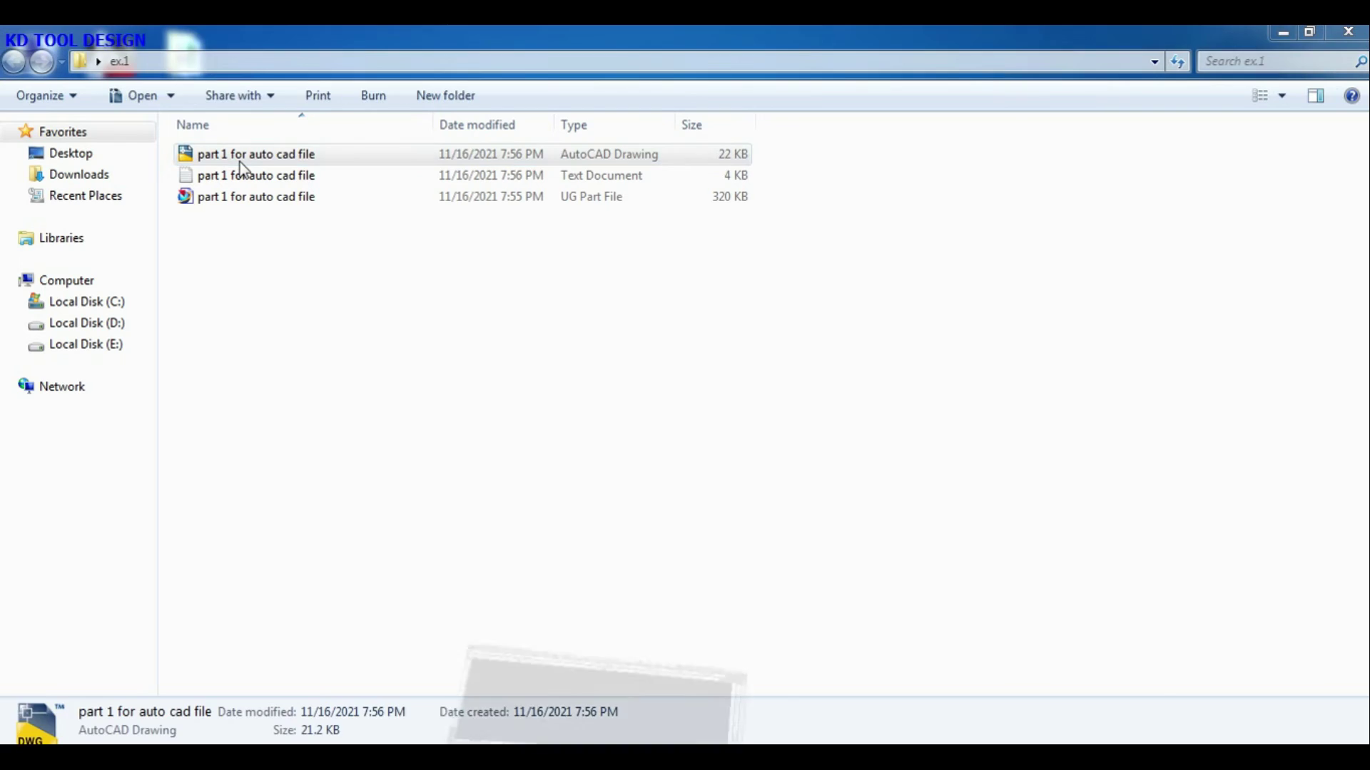
Step: Continue past the foreign DWG warning and zoom around the imported views
left_click(564, 361)
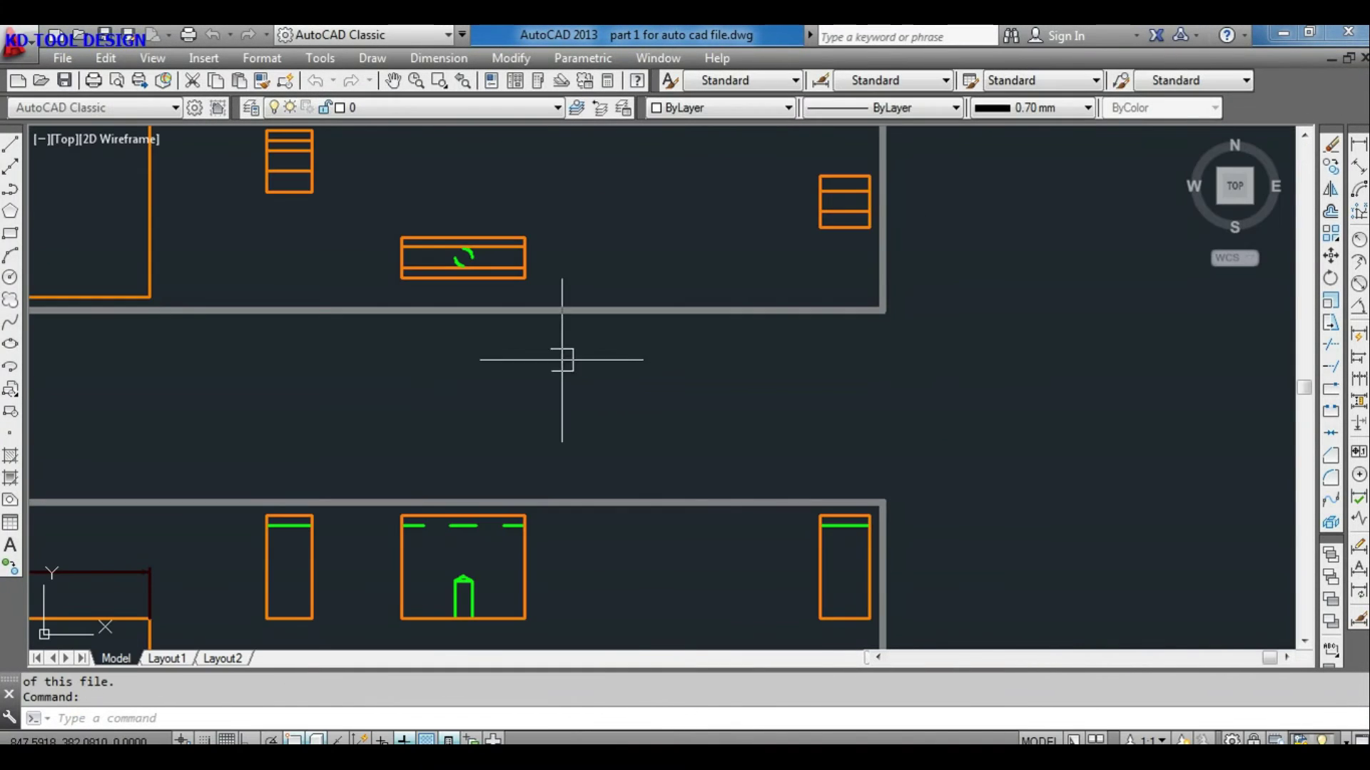
scroll(678, 392, "down", 3)
scroll(178, 315, "up", 3)
scroll(266, 361, "up", 2)
scroll(370, 364, "down", 5)
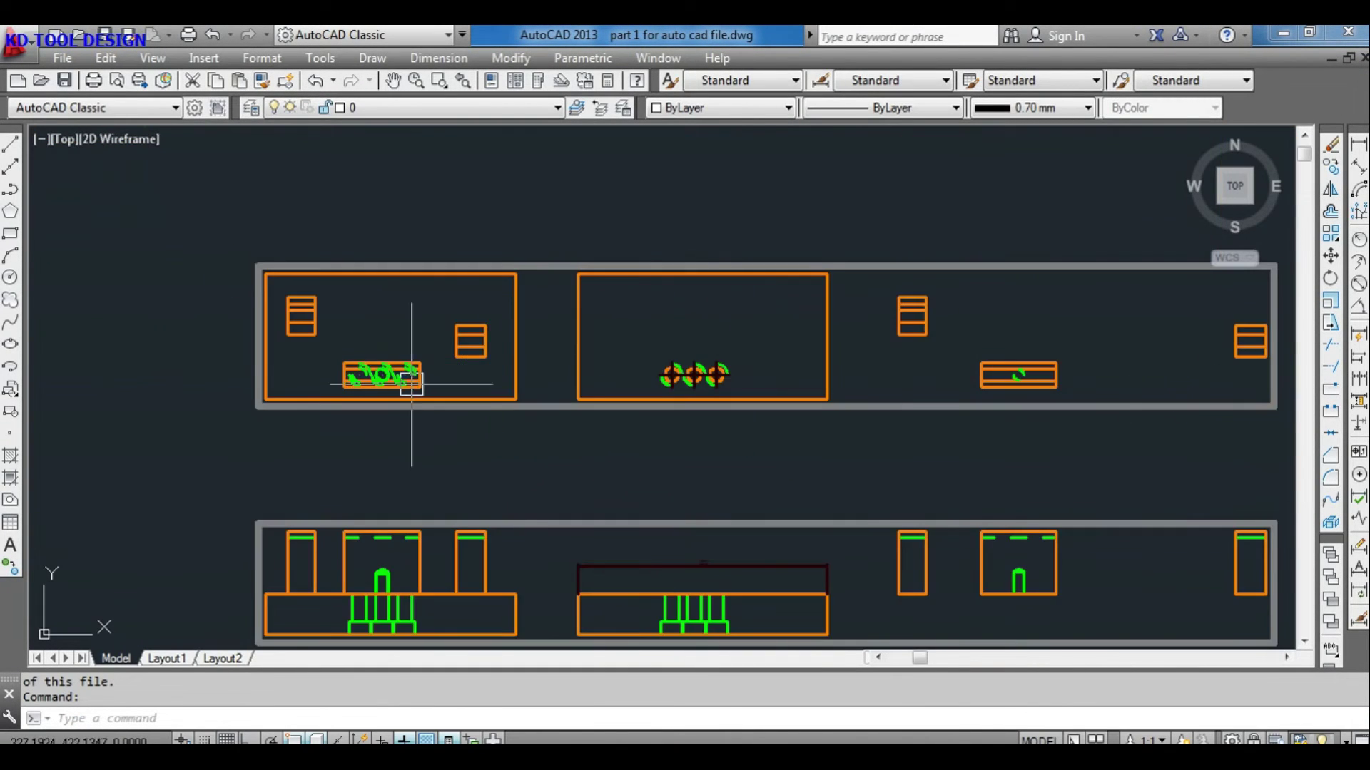
scroll(483, 452, "up", 2)
scroll(385, 473, "up", 3)
scroll(306, 290, "up", 2)
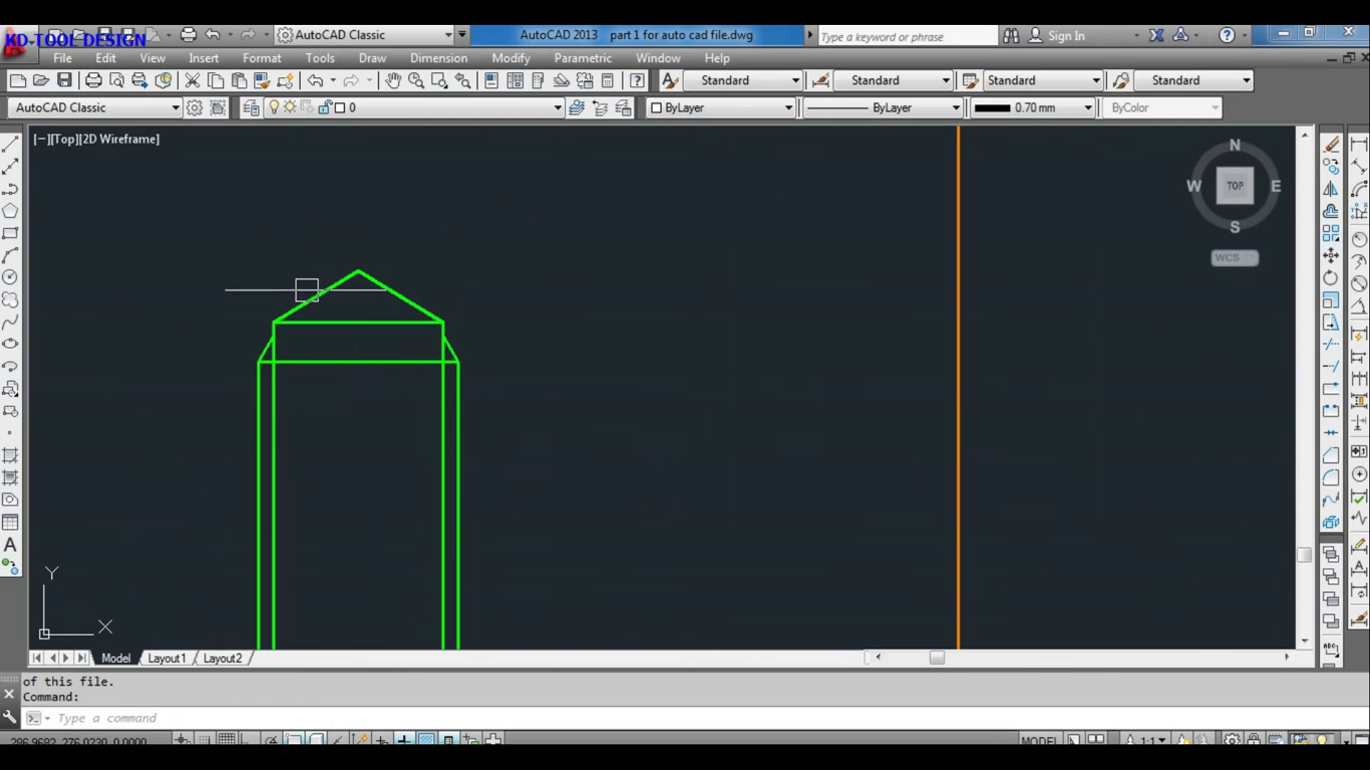
Step: Try crossing selections of the tower detail and both view rows, cancelling each
left_click(448, 273)
left_click(229, 361)
scroll(428, 400, "down", 3)
scroll(535, 422, "down", 2)
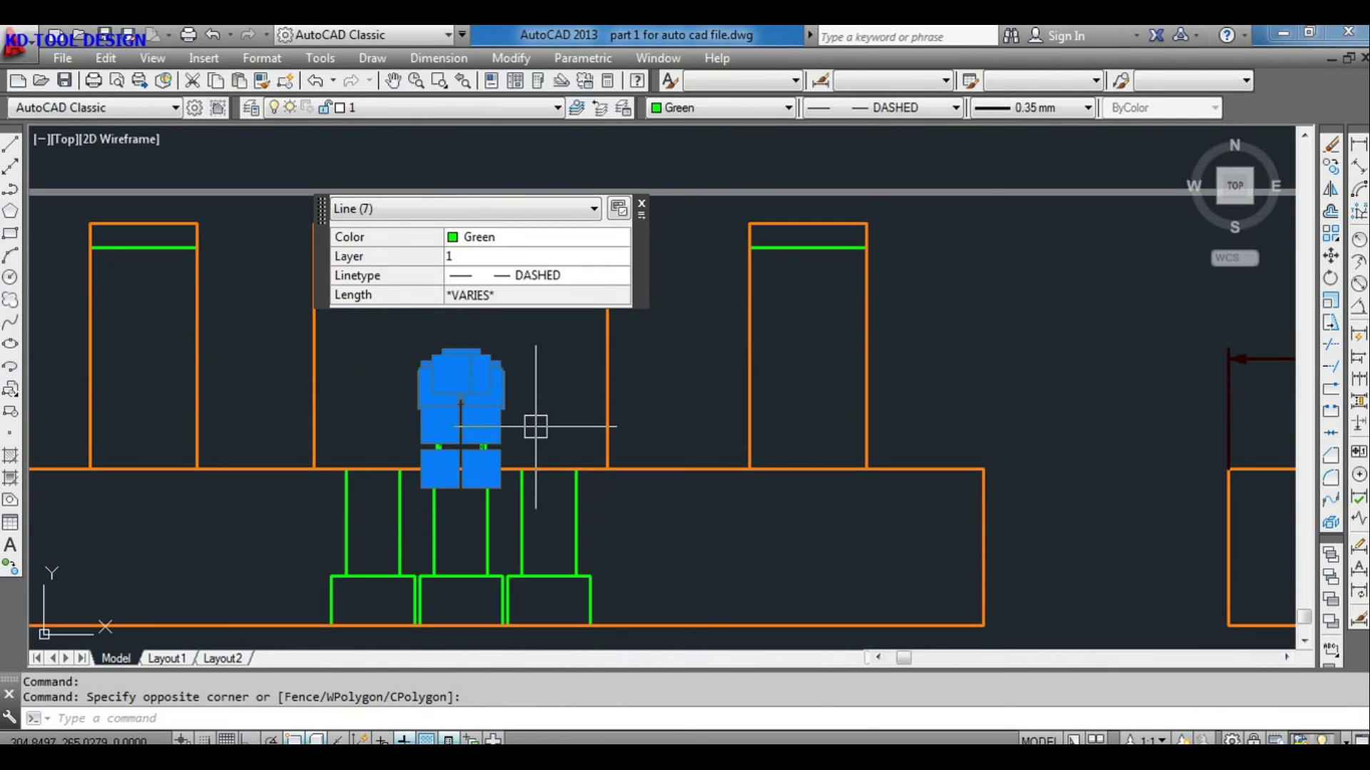
scroll(396, 453, "down", 2)
key("Escape")
key("Escape")
scroll(556, 400, "down", 3)
scroll(713, 321, "down", 2)
left_click(781, 270)
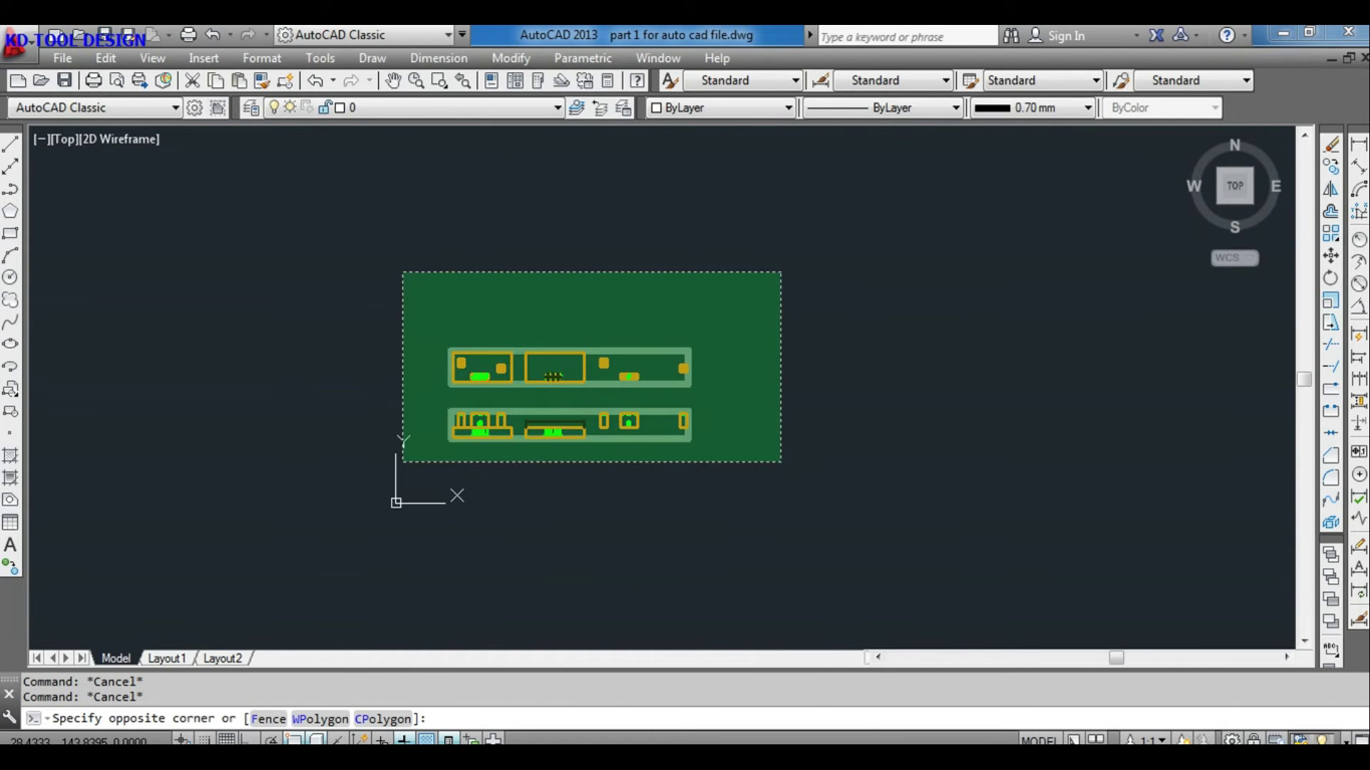
left_click(400, 465)
key("Escape")
Step: Select all 194 objects and set their lineweight to ByBlock
left_click(817, 306)
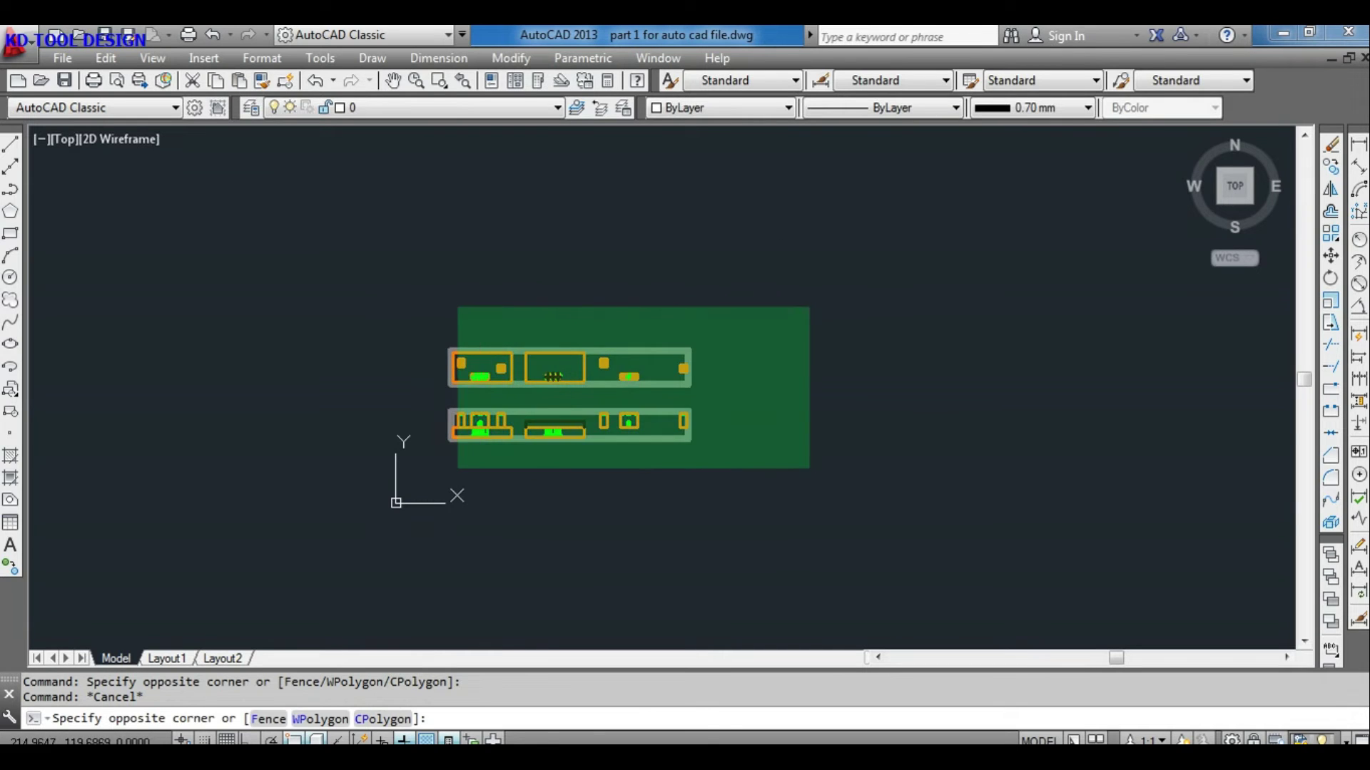
left_click(430, 461)
left_click(998, 109)
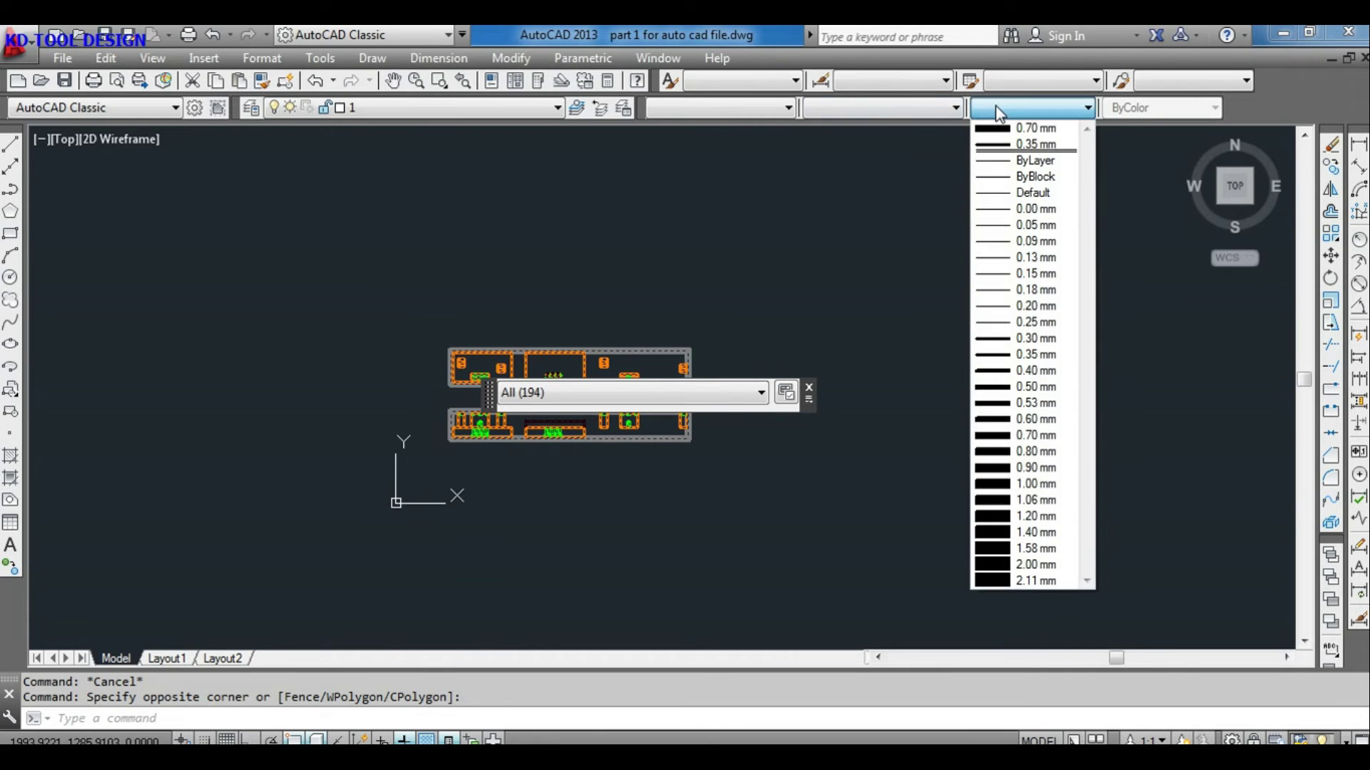
left_click(1028, 180)
key("Escape")
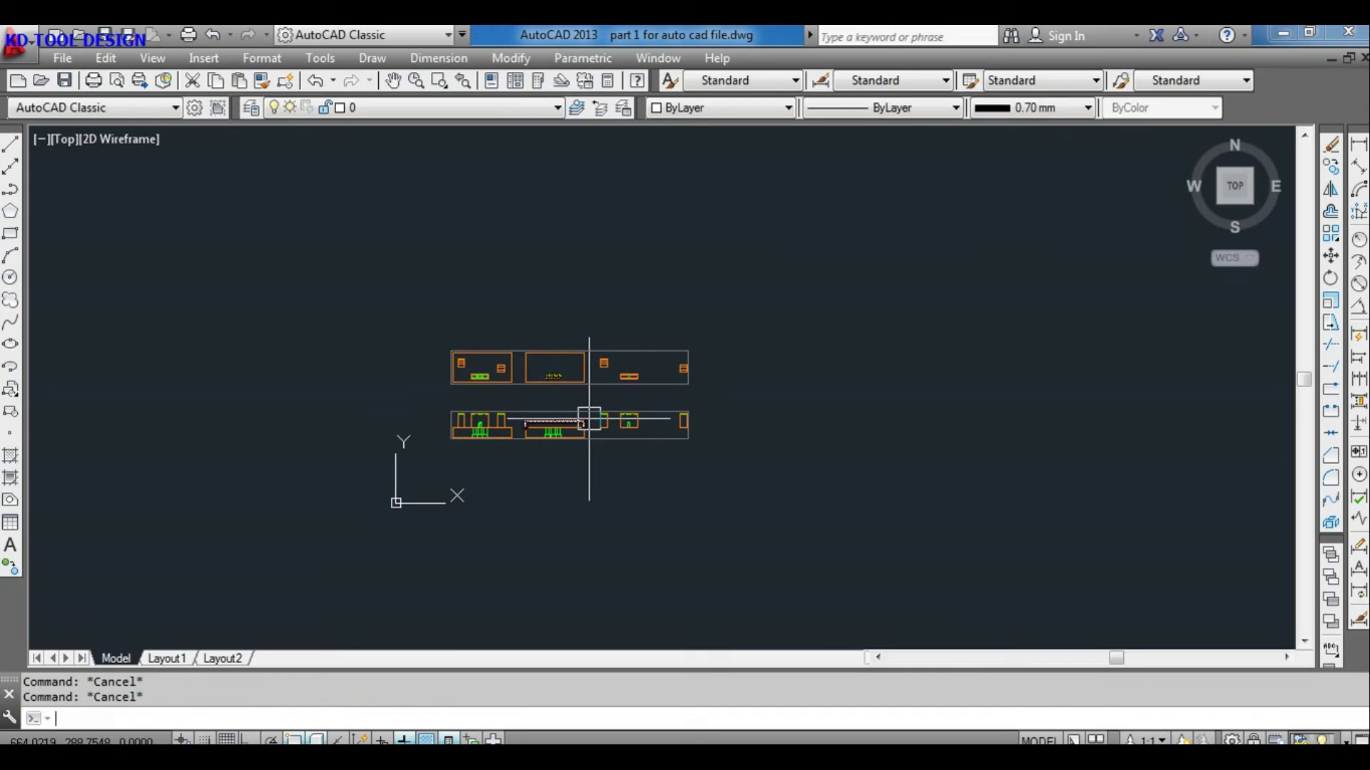
scroll(578, 398, "up", 4)
scroll(460, 398, "up", 5)
scroll(602, 468, "down", 3)
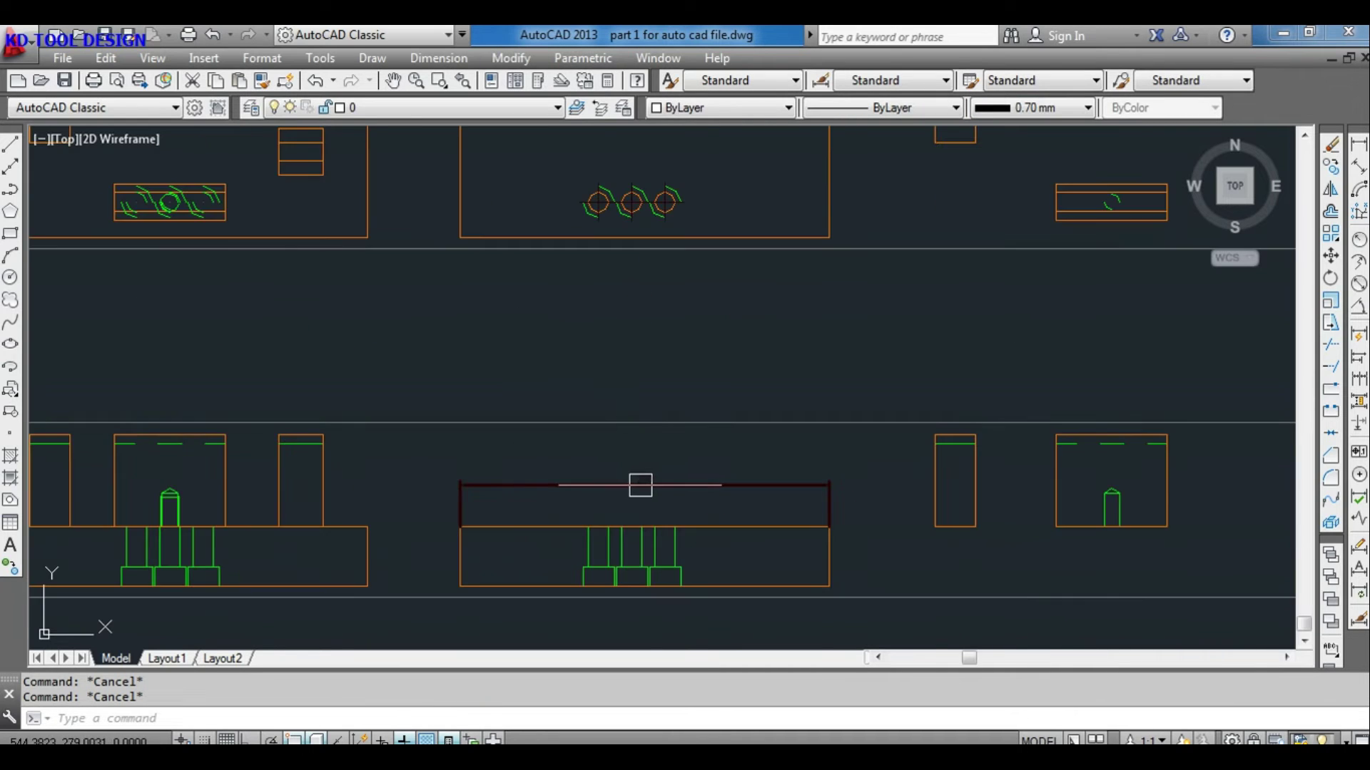
scroll(639, 483, "up", 1)
Step: Erase the imported 200 dimension
left_click(774, 465)
left_click(657, 501)
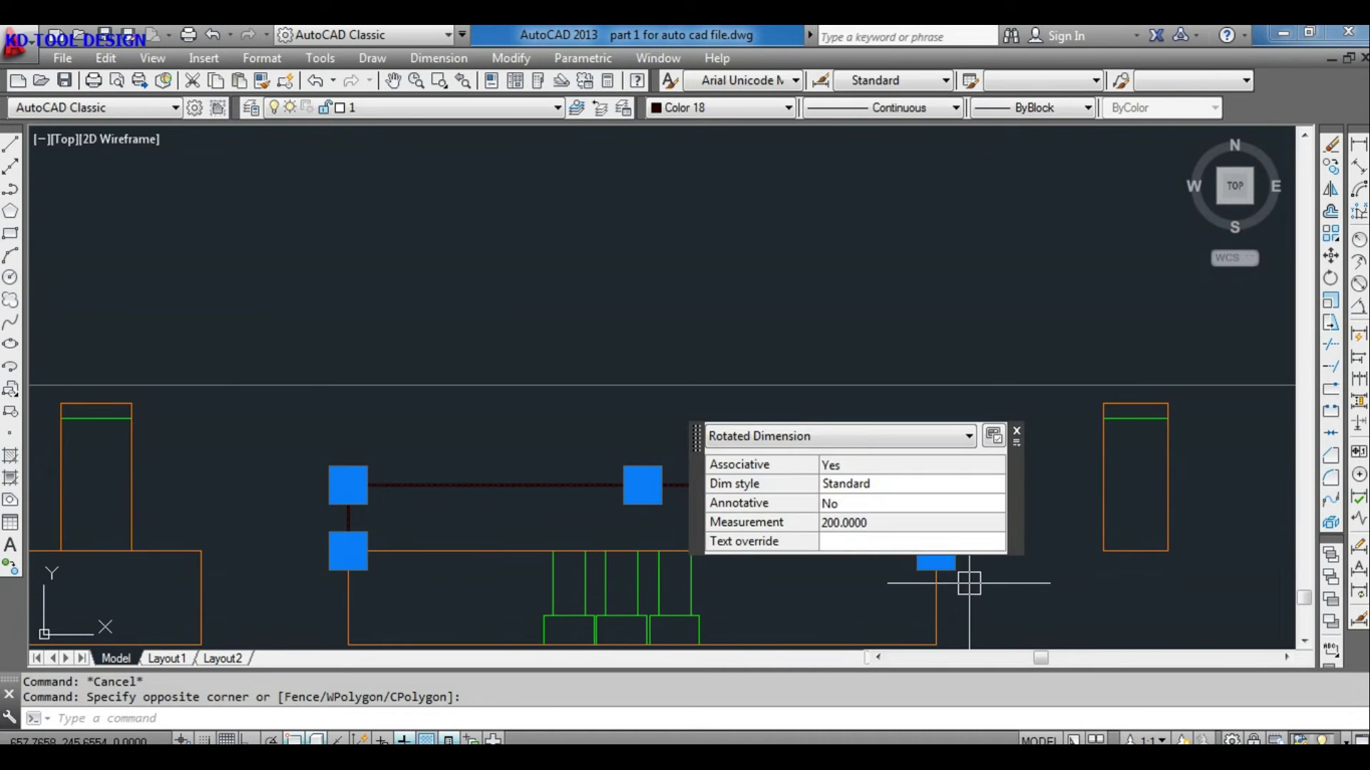
key("Delete")
Step: Dimension the part's top edge with DIMLINEAR, confirming it measures 200
left_click(1361, 148)
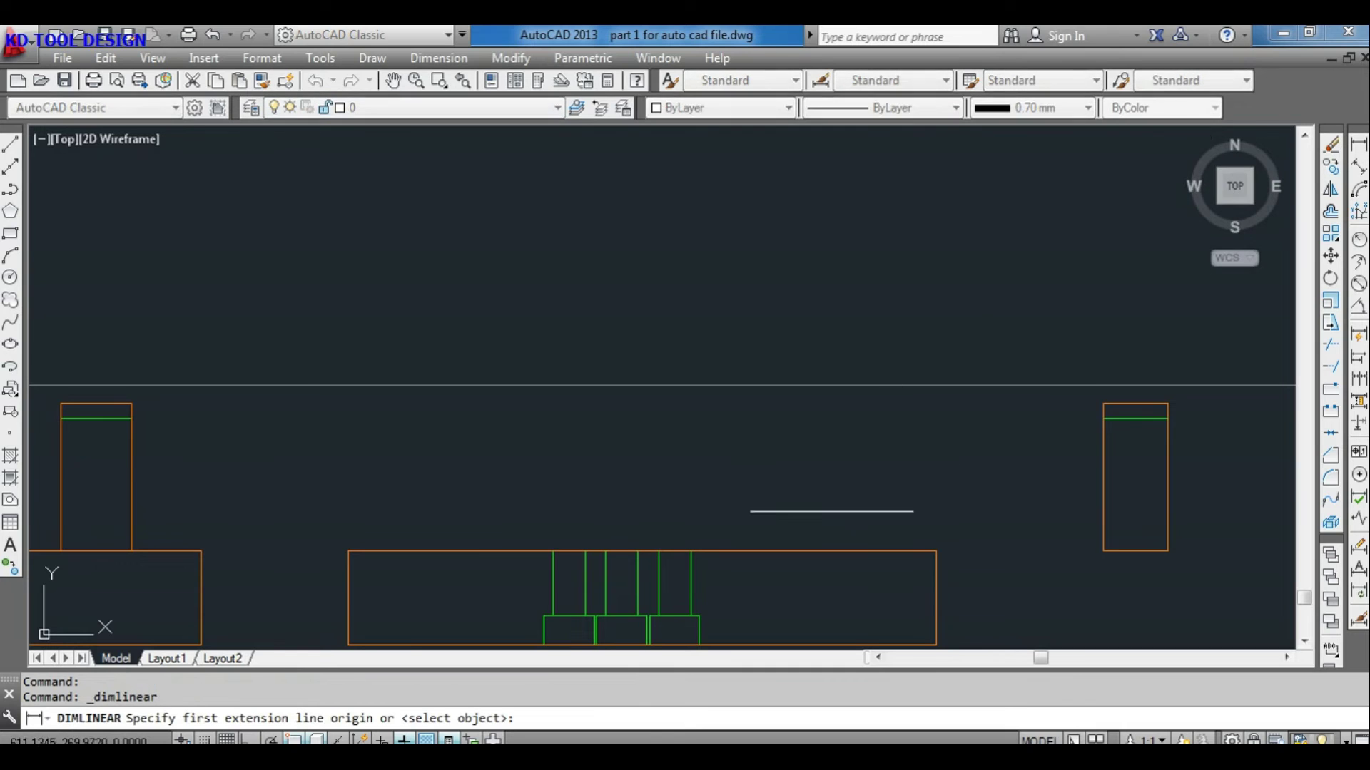
key("Return")
left_click(780, 550)
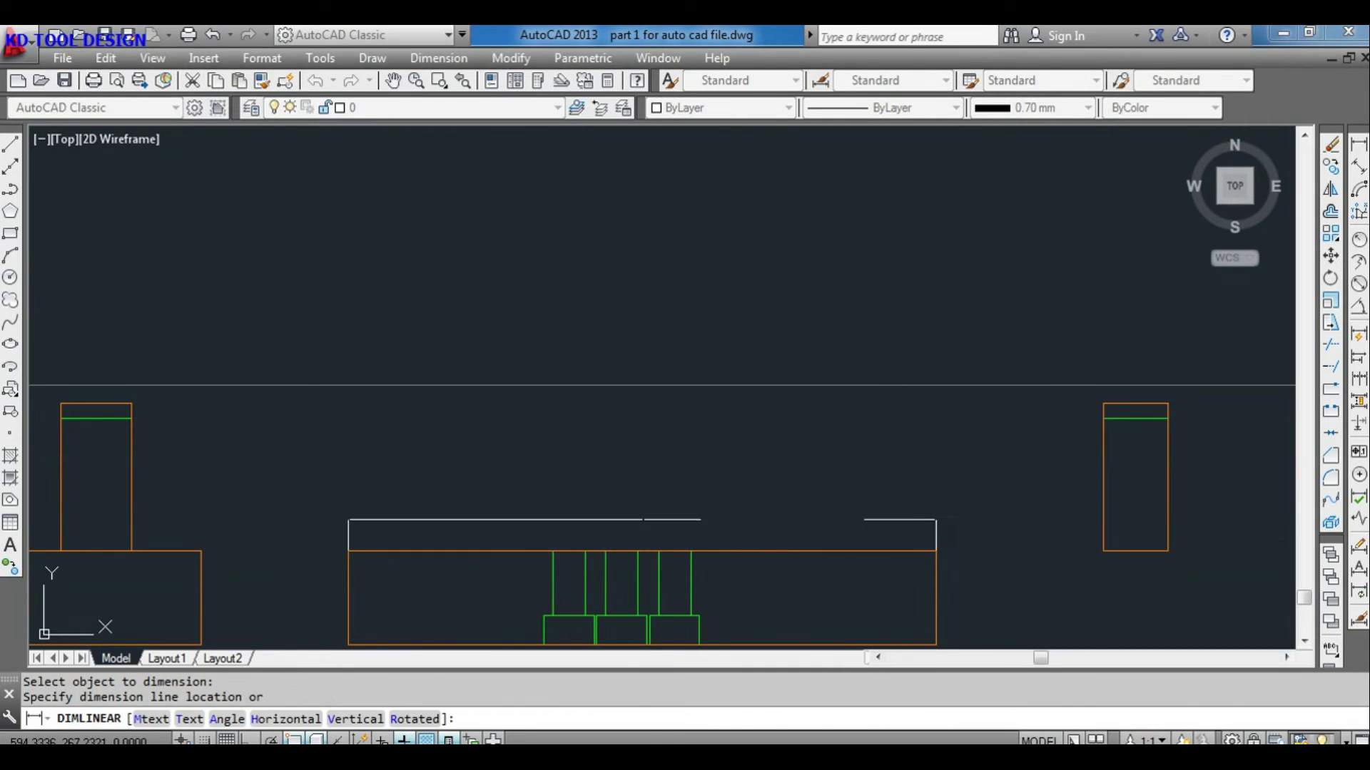
left_click(648, 526)
scroll(564, 483, "up", 5)
scroll(563, 483, "up", 3)
scroll(563, 483, "down", 3)
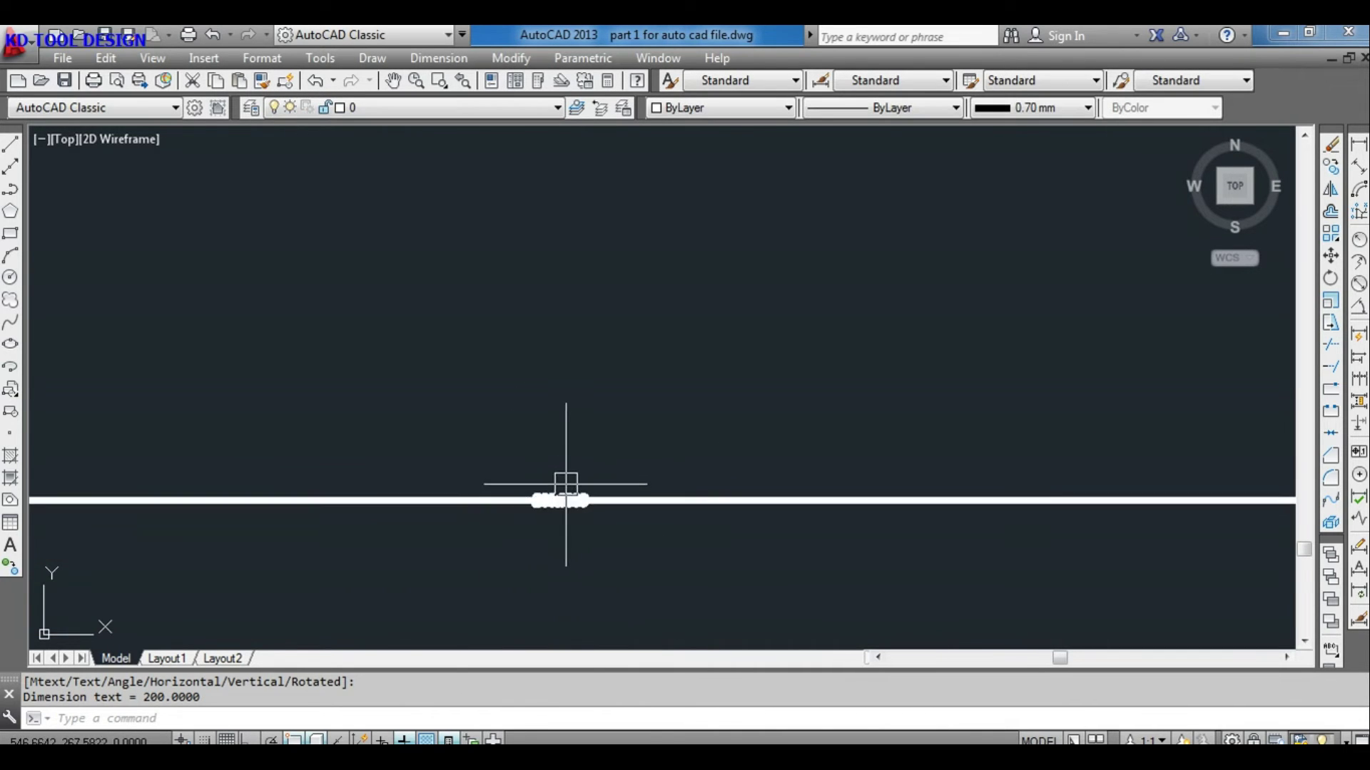
Step: Delete the trial dimension and regenerate the drawing with RE
left_click(678, 434)
left_click(523, 526)
key("Delete")
scroll(612, 443, "down", 3)
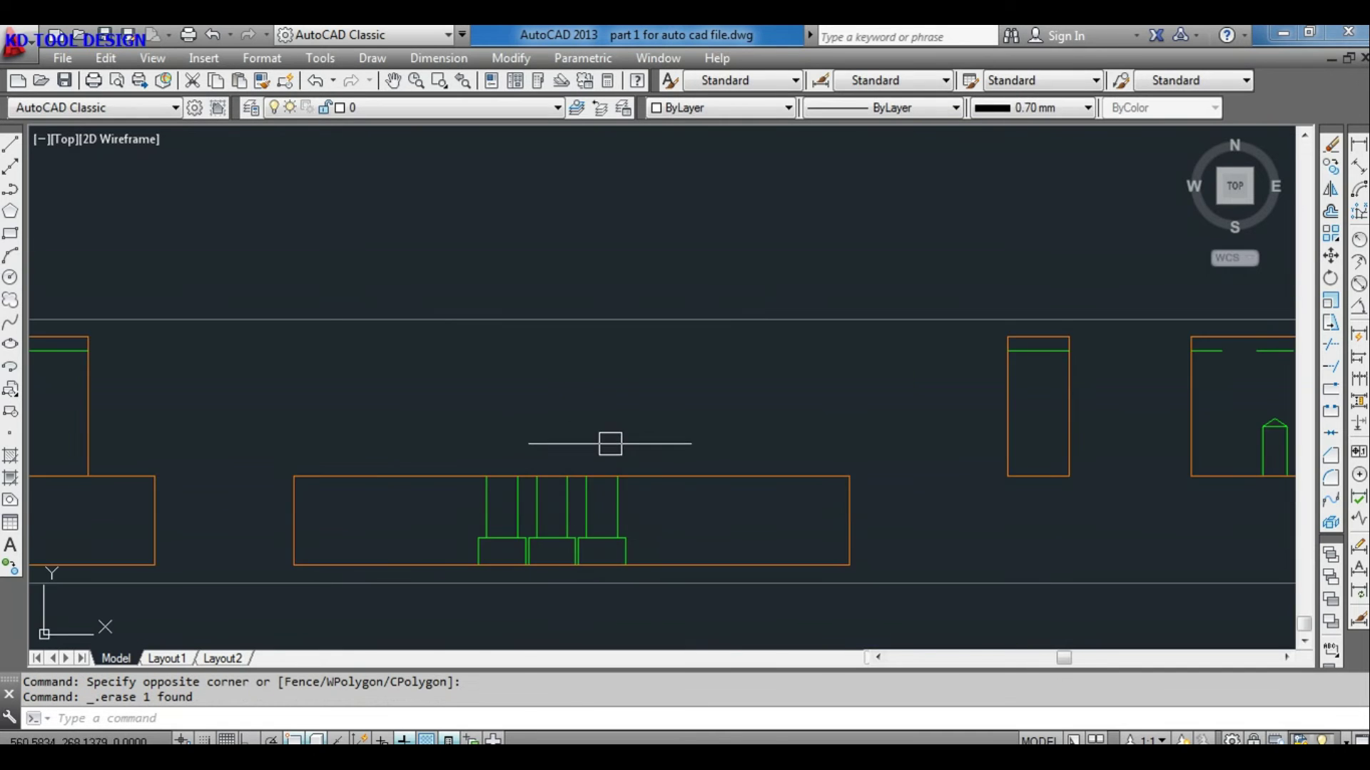
scroll(788, 431, "down", 2)
mouse_move(788, 431)
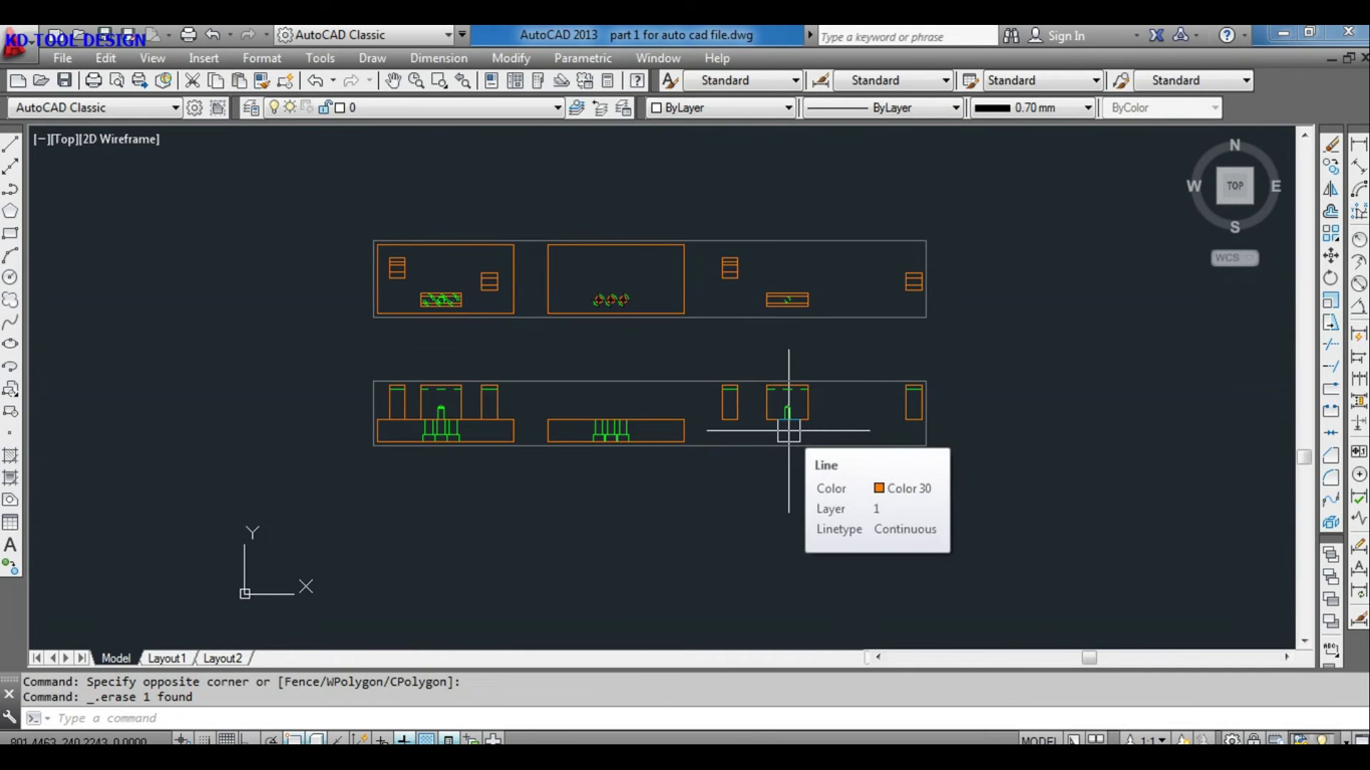
type("re")
key("Return")
scroll(635, 314, "up", 7)
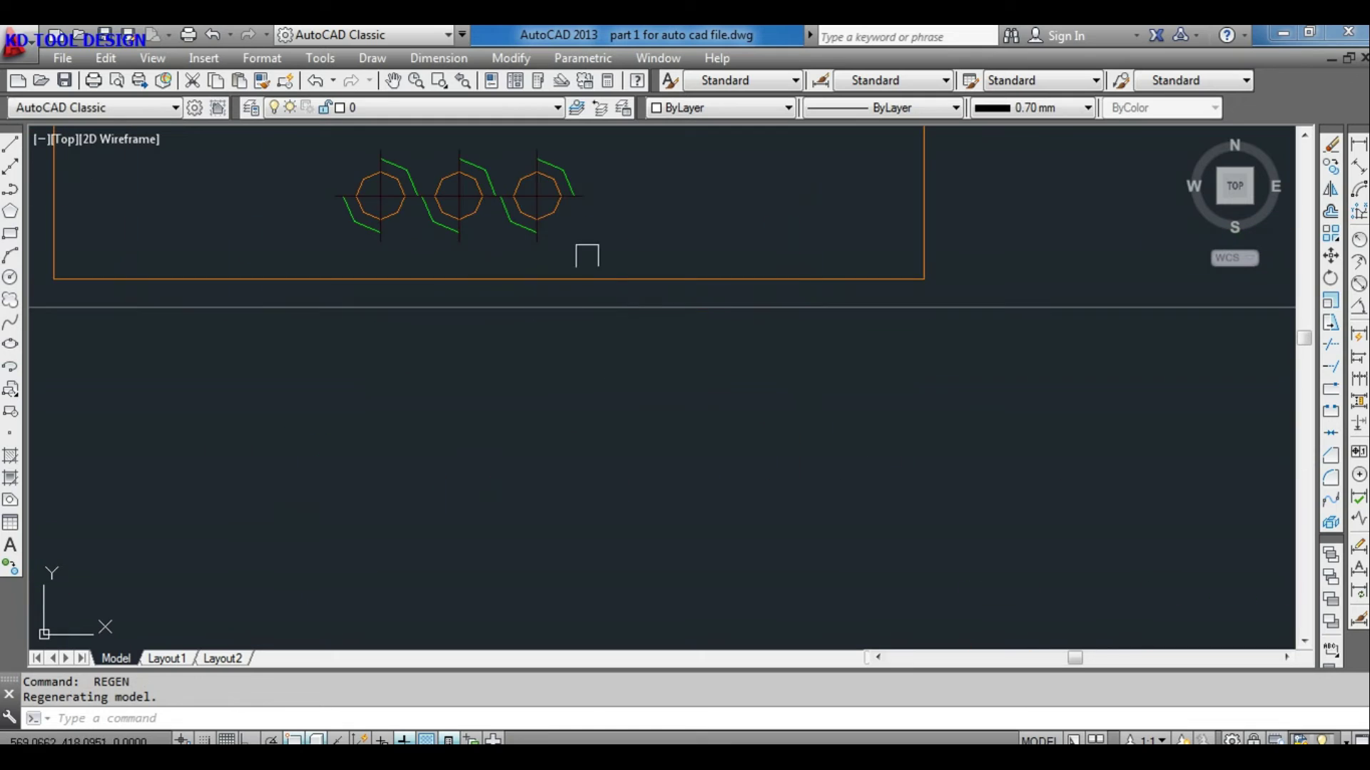
scroll(667, 346, "down", 6)
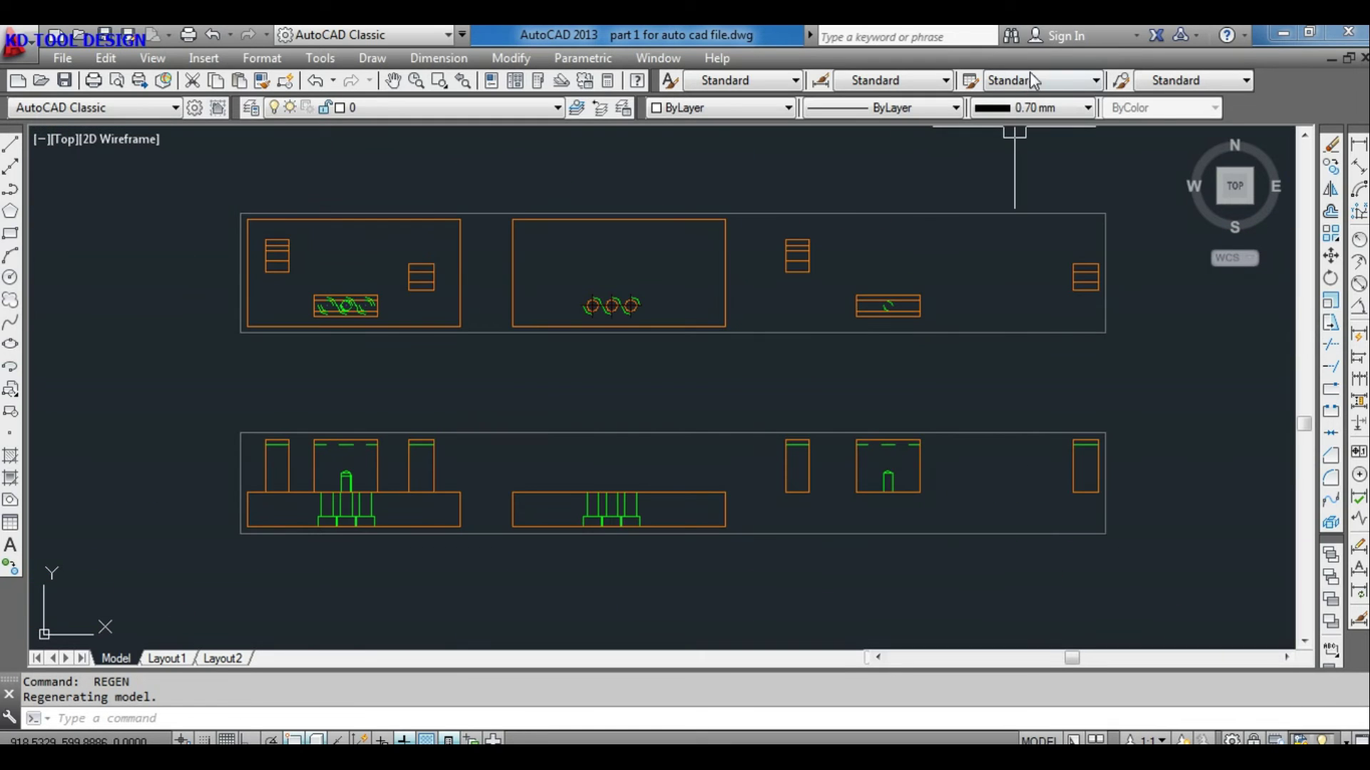
Step: Set the current lineweight, linetype and colour all to ByBlock
left_click(1013, 108)
left_click(1013, 177)
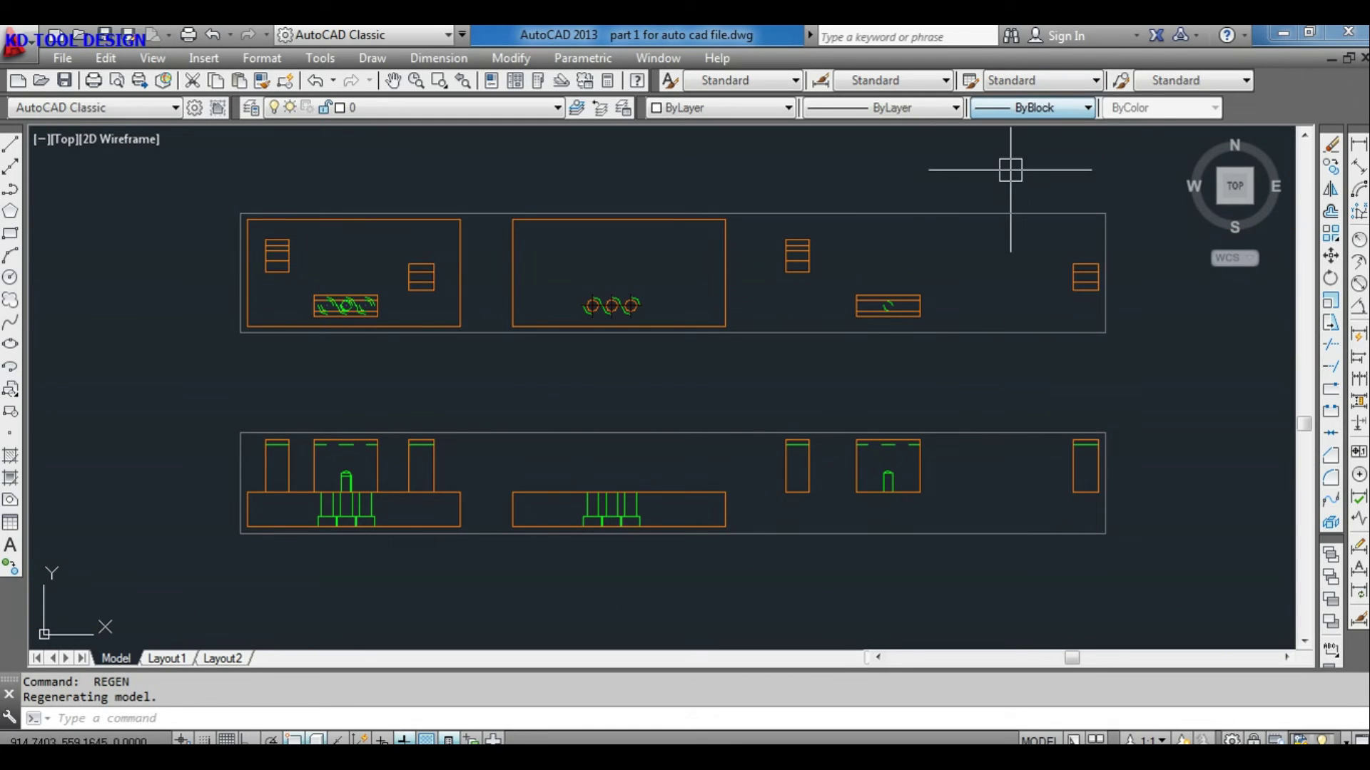
left_click(920, 109)
left_click(895, 146)
left_click(756, 108)
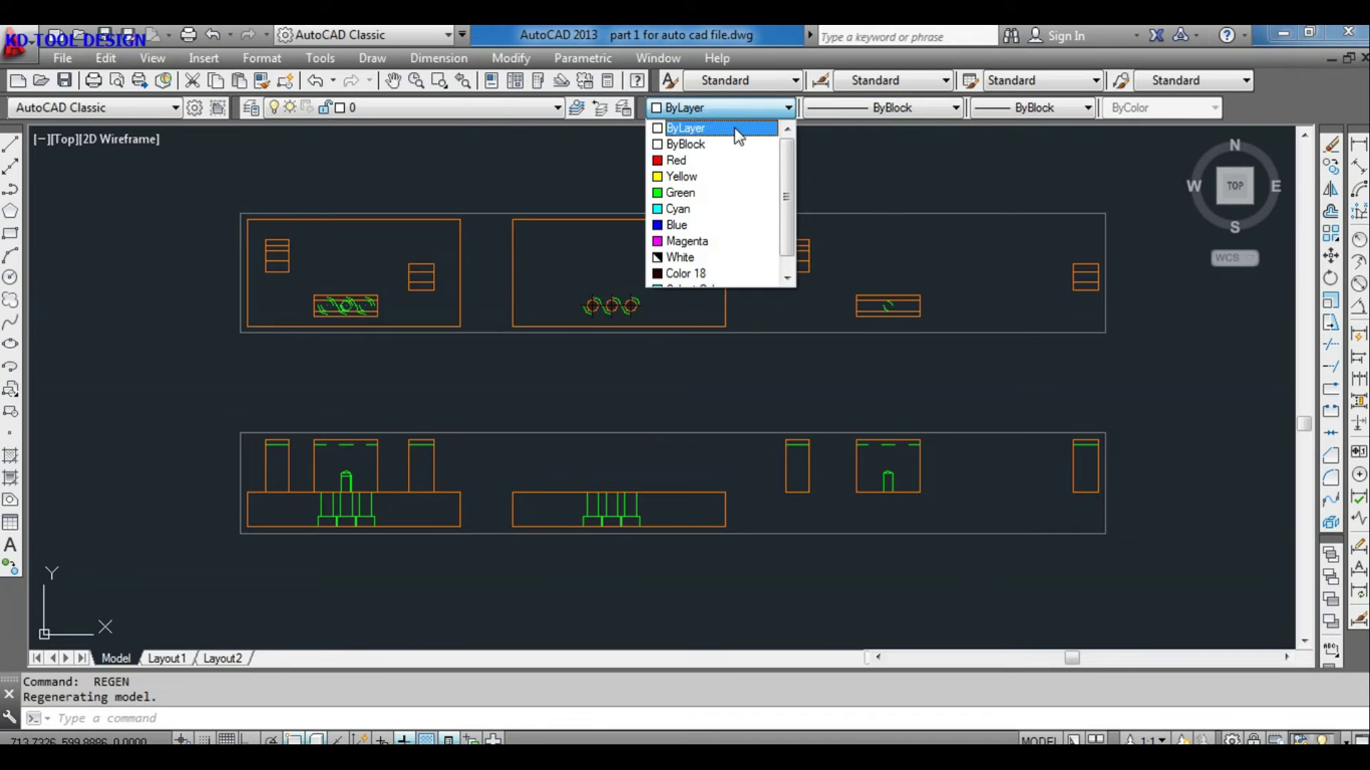
left_click(737, 143)
Step: Inspect one of the green dashed circles to check its properties
key("Escape")
key("Escape")
scroll(642, 288, "up", 8)
scroll(580, 351, "up", 4)
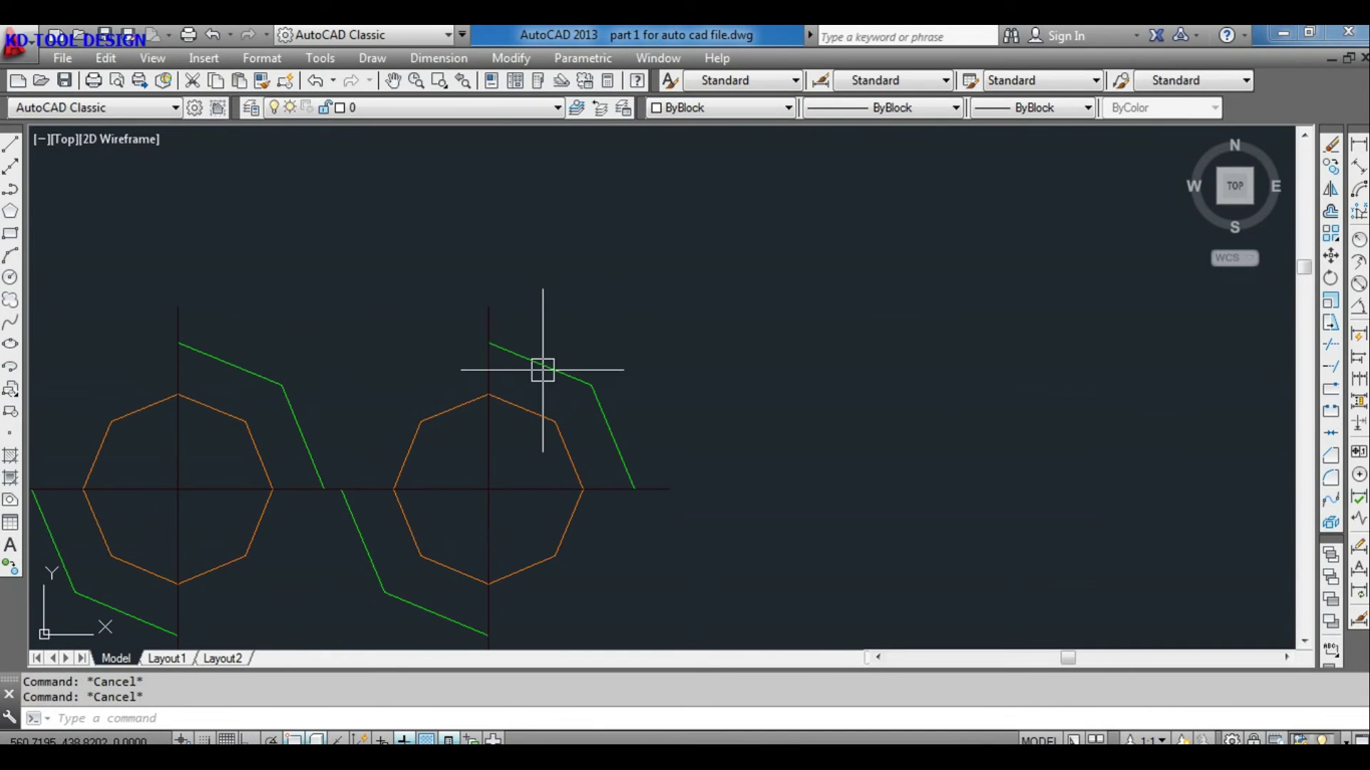
left_click(559, 369)
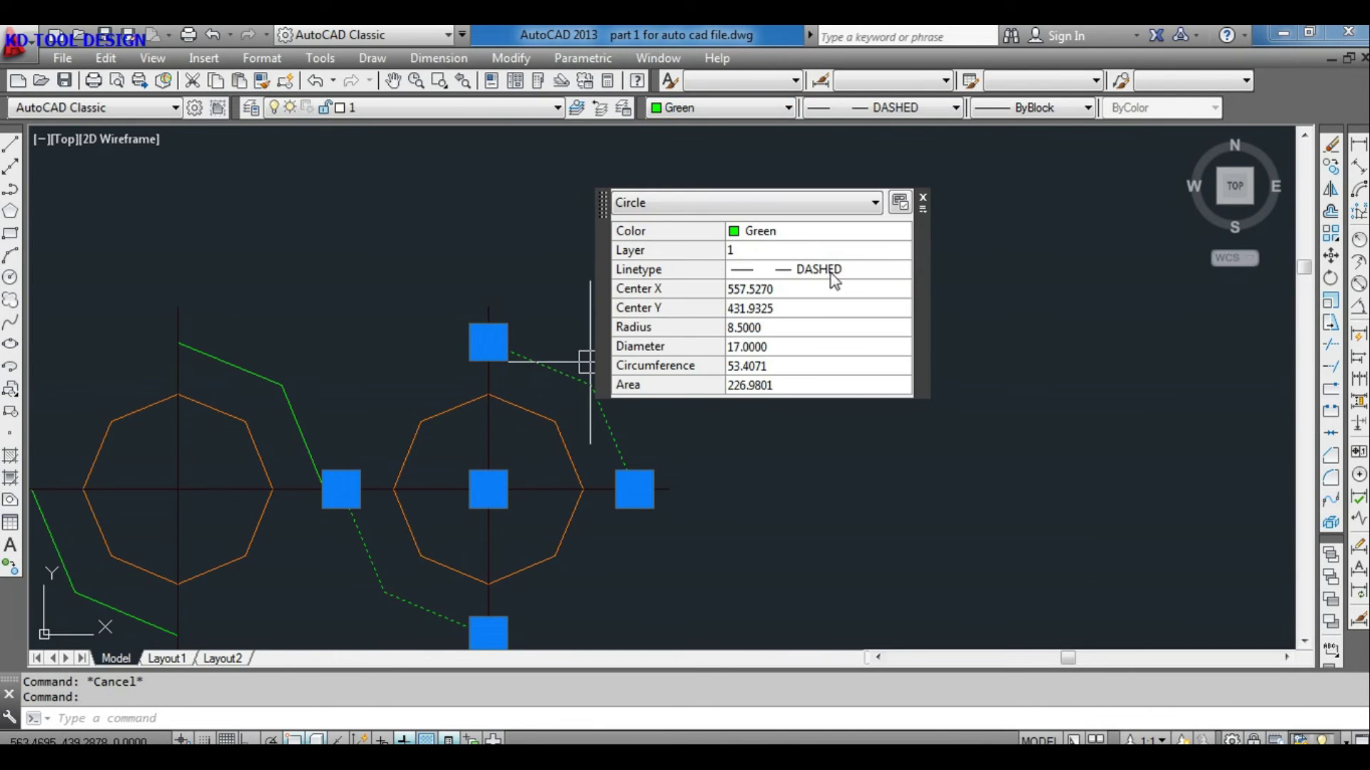
key("Escape")
scroll(599, 346, "down", 10)
Step: Quick Select every object in the drawing with Color = Green
left_click(981, 226)
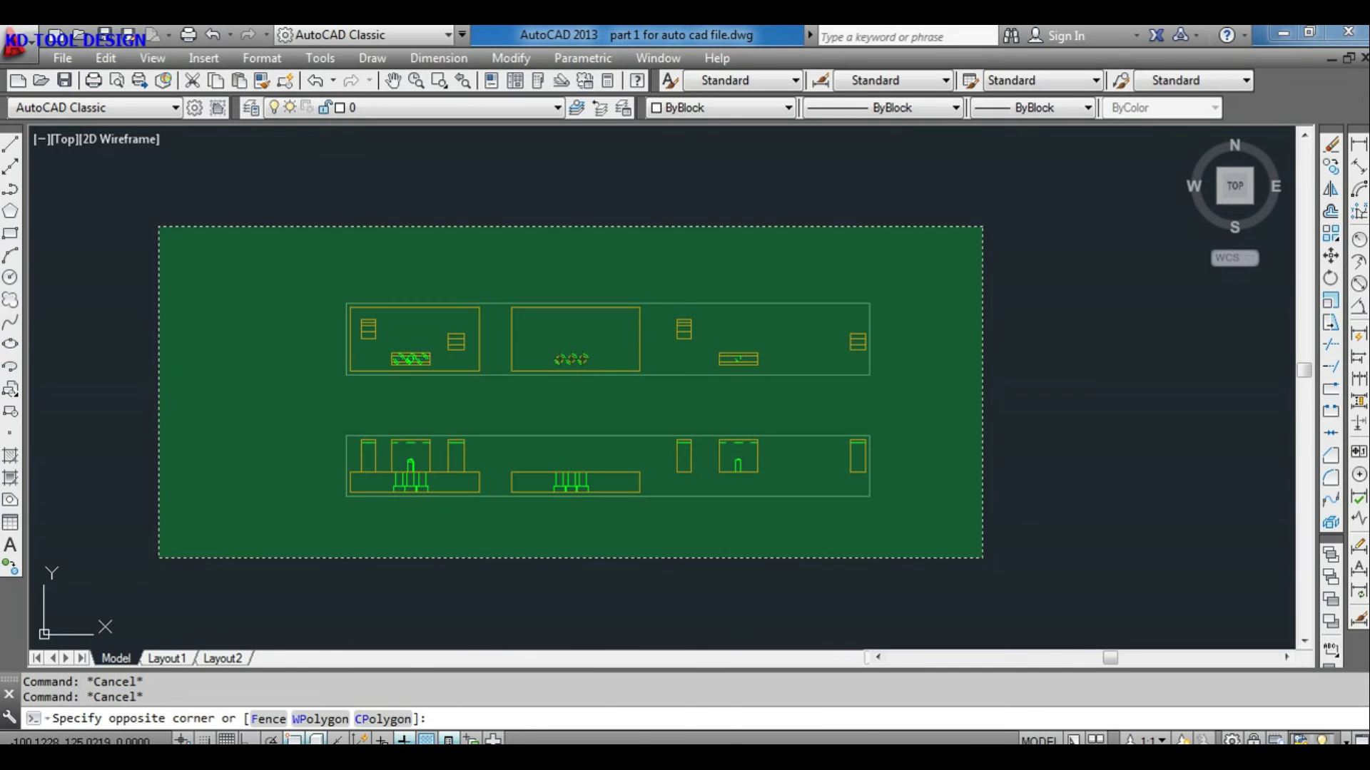
left_click(160, 557)
right_click(254, 434)
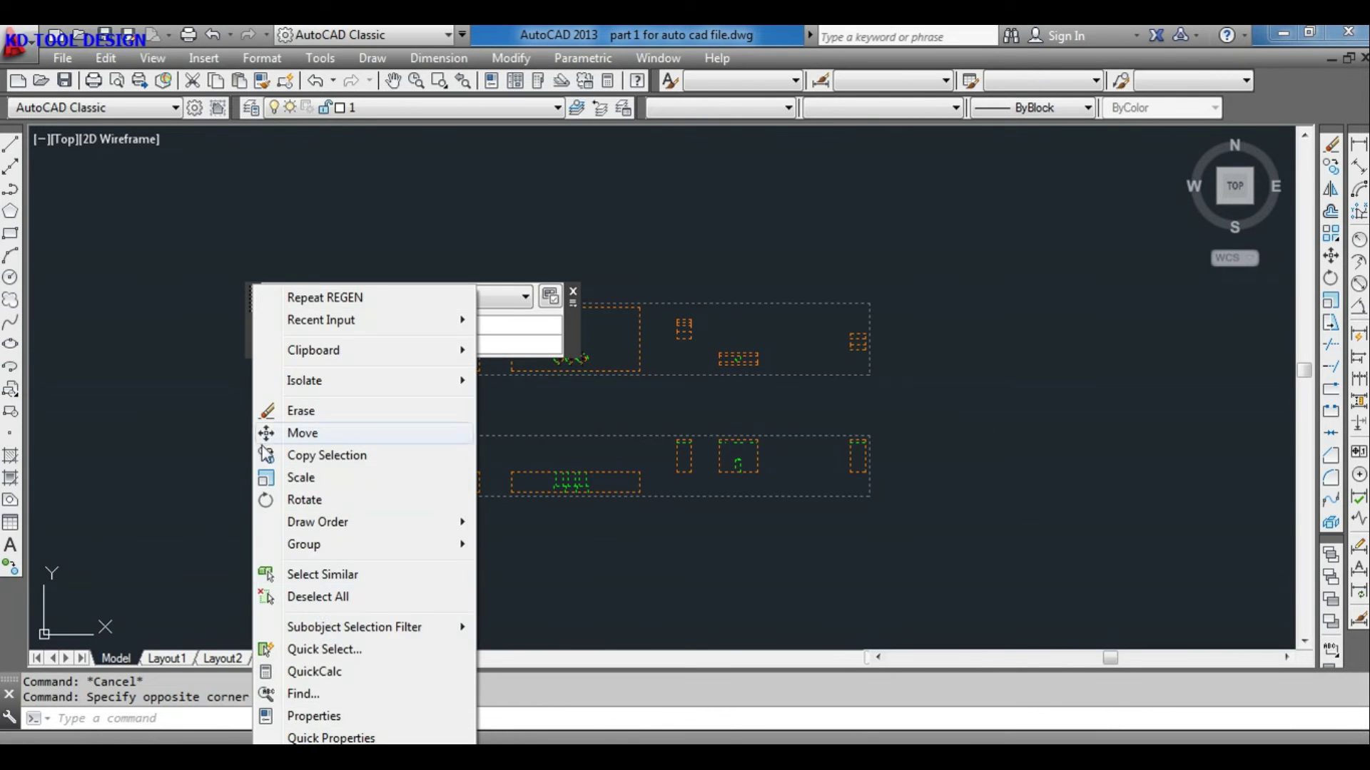
left_click(325, 650)
left_click(685, 464)
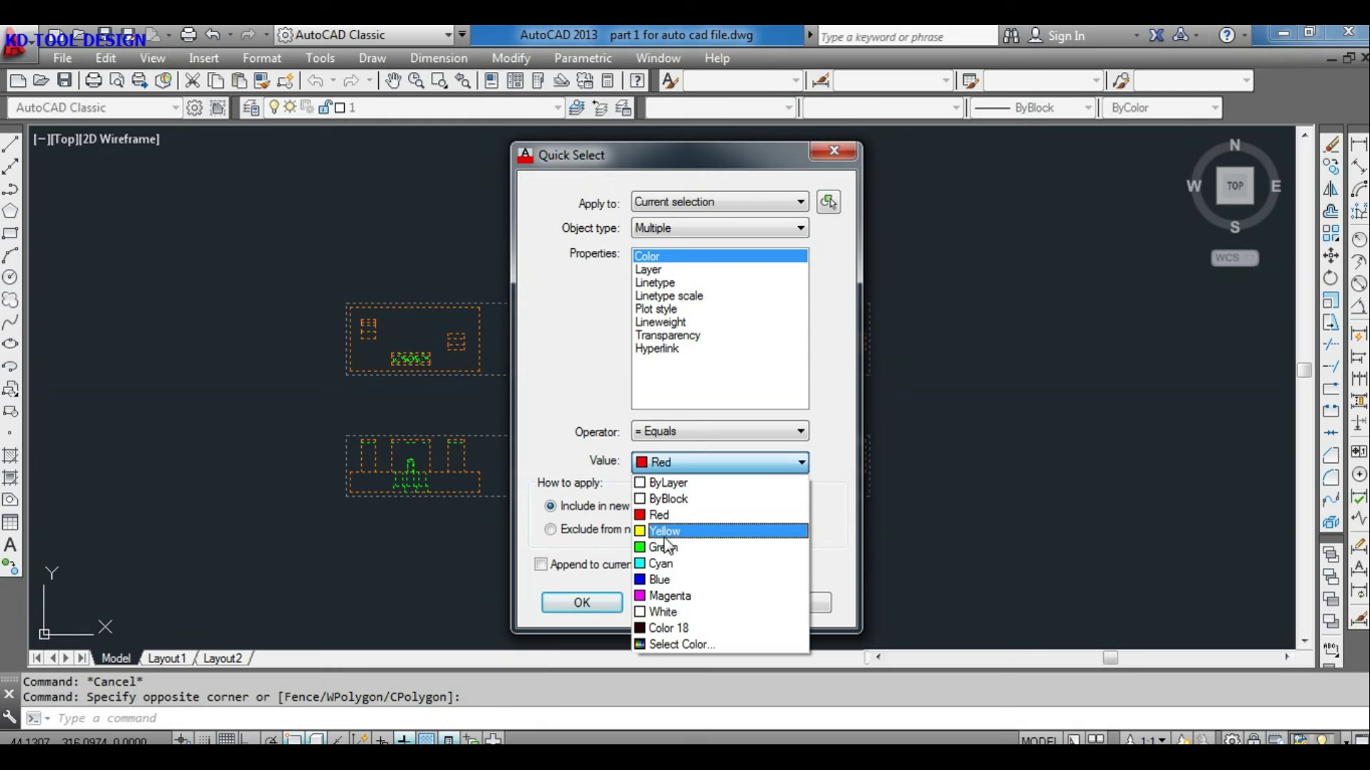
left_click(663, 550)
left_click(581, 603)
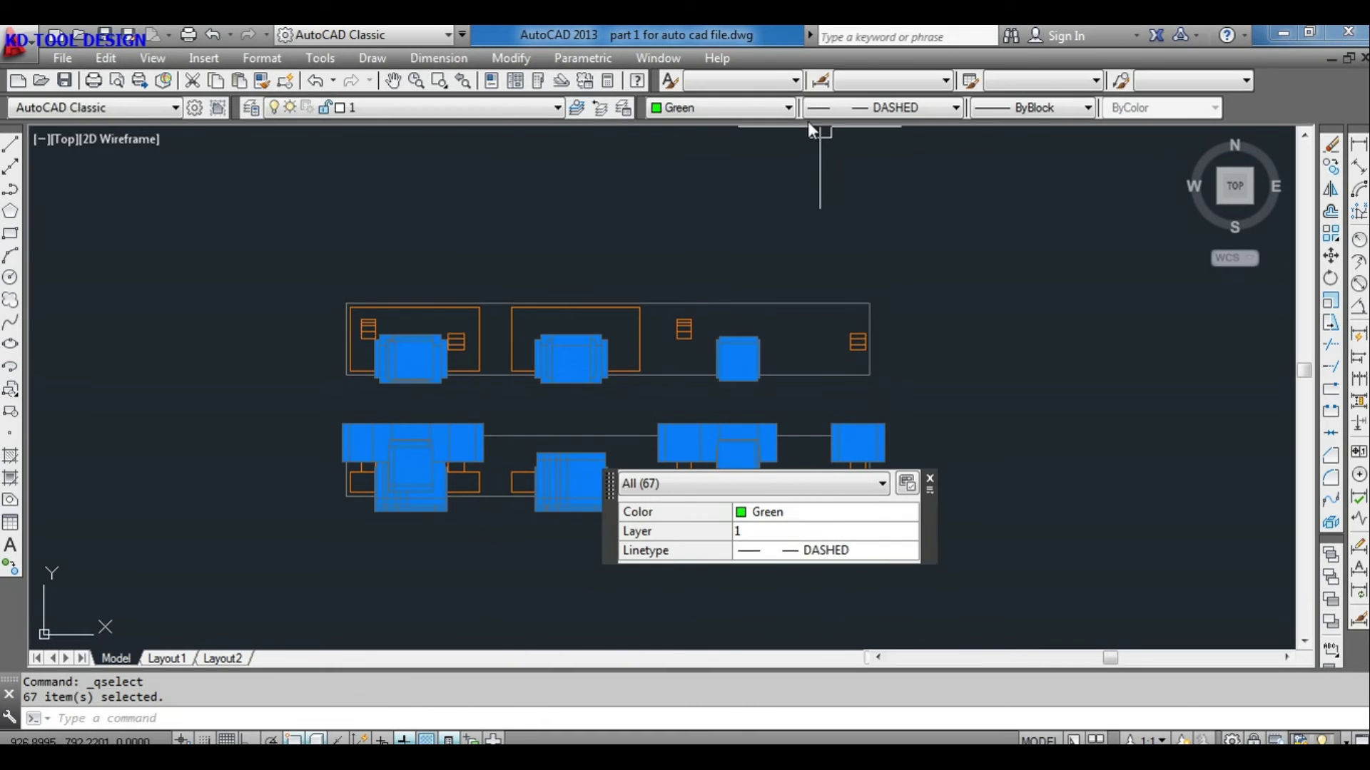
Step: Load all acadiso.lin linetypes in the Linetype Manager, reloading existing ones
left_click(854, 102)
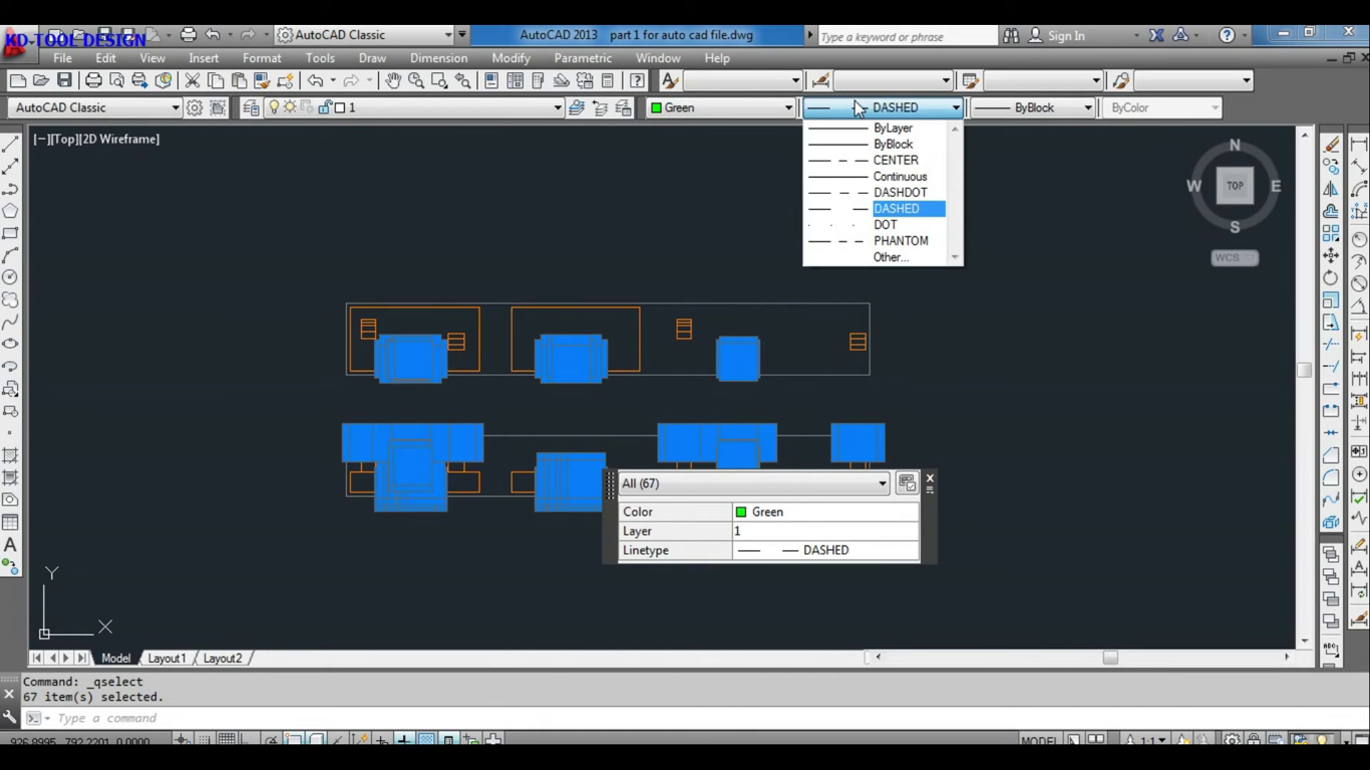
left_click(905, 258)
left_click(876, 241)
left_click(615, 397)
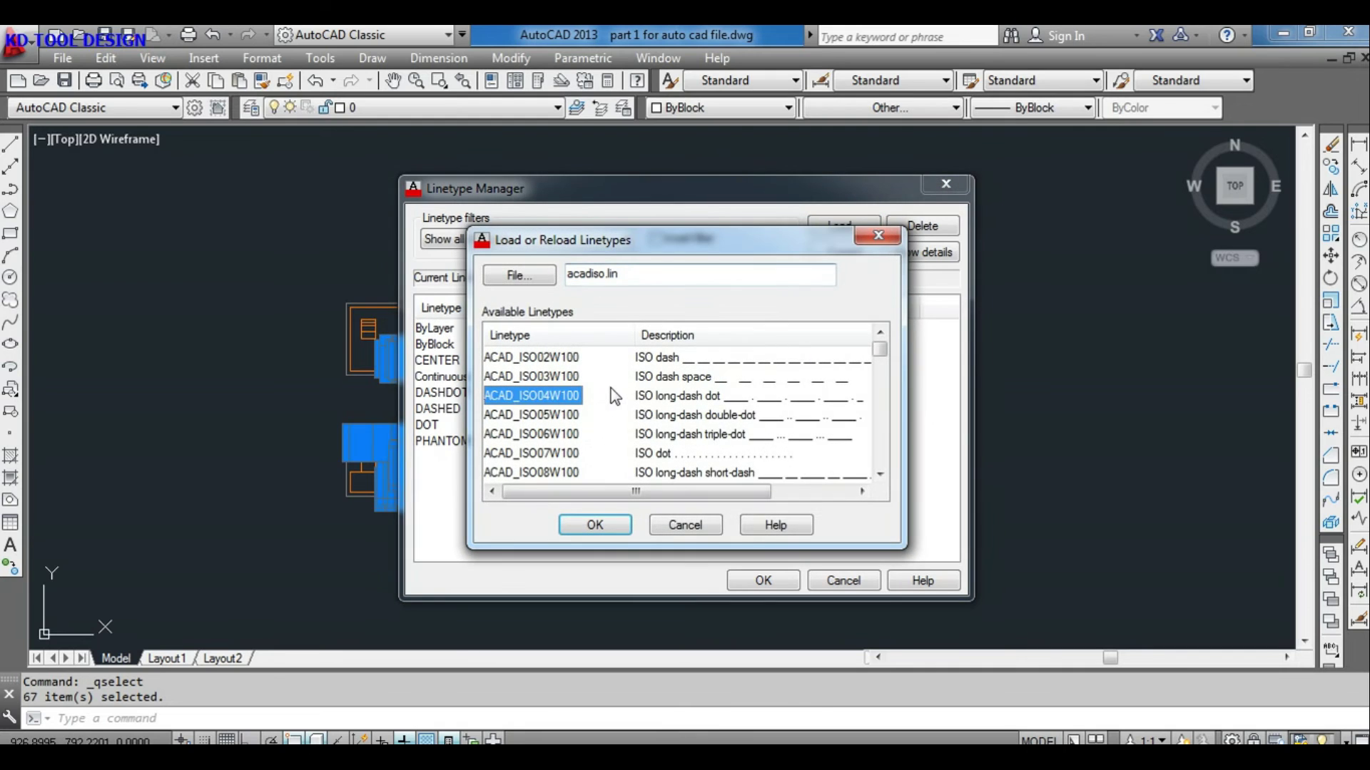
key("ctrl+a")
left_click(612, 525)
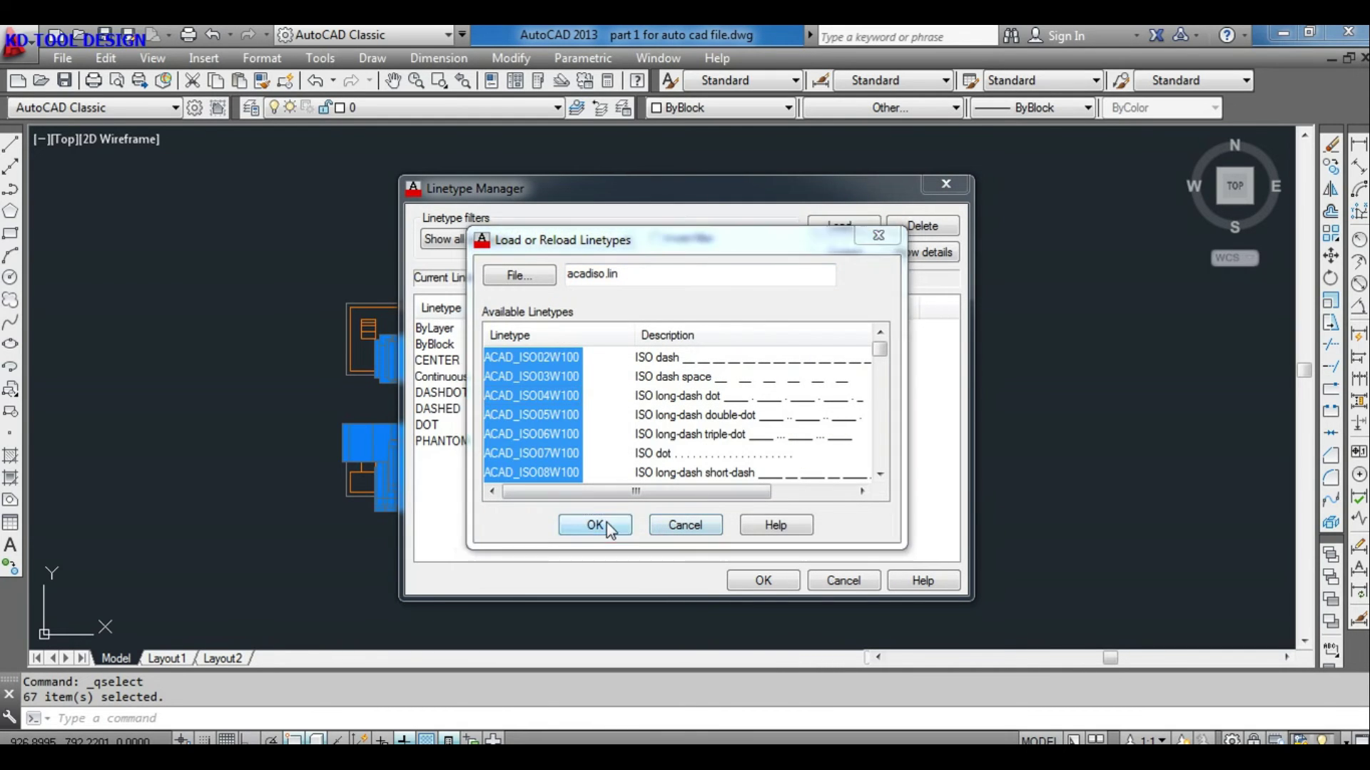
left_click(592, 457)
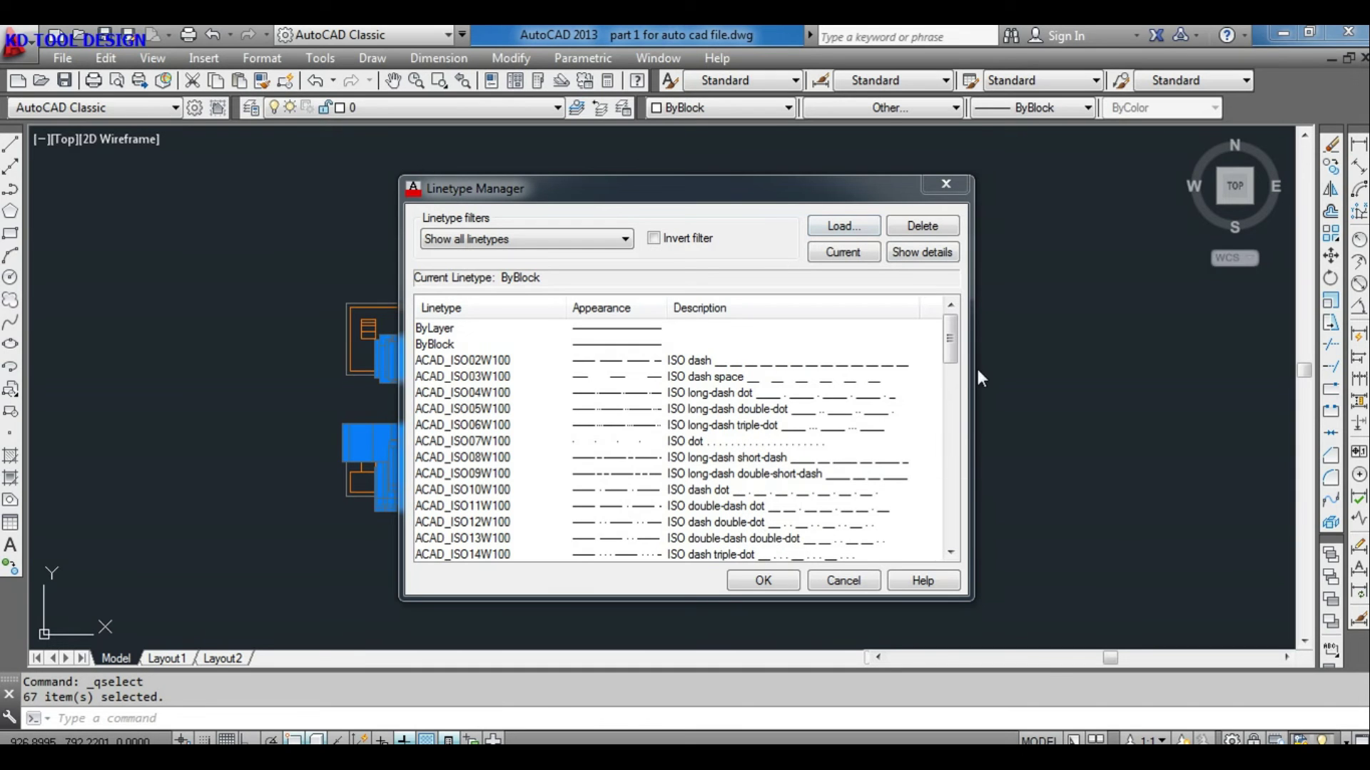
left_click_drag(951, 349, 949, 385)
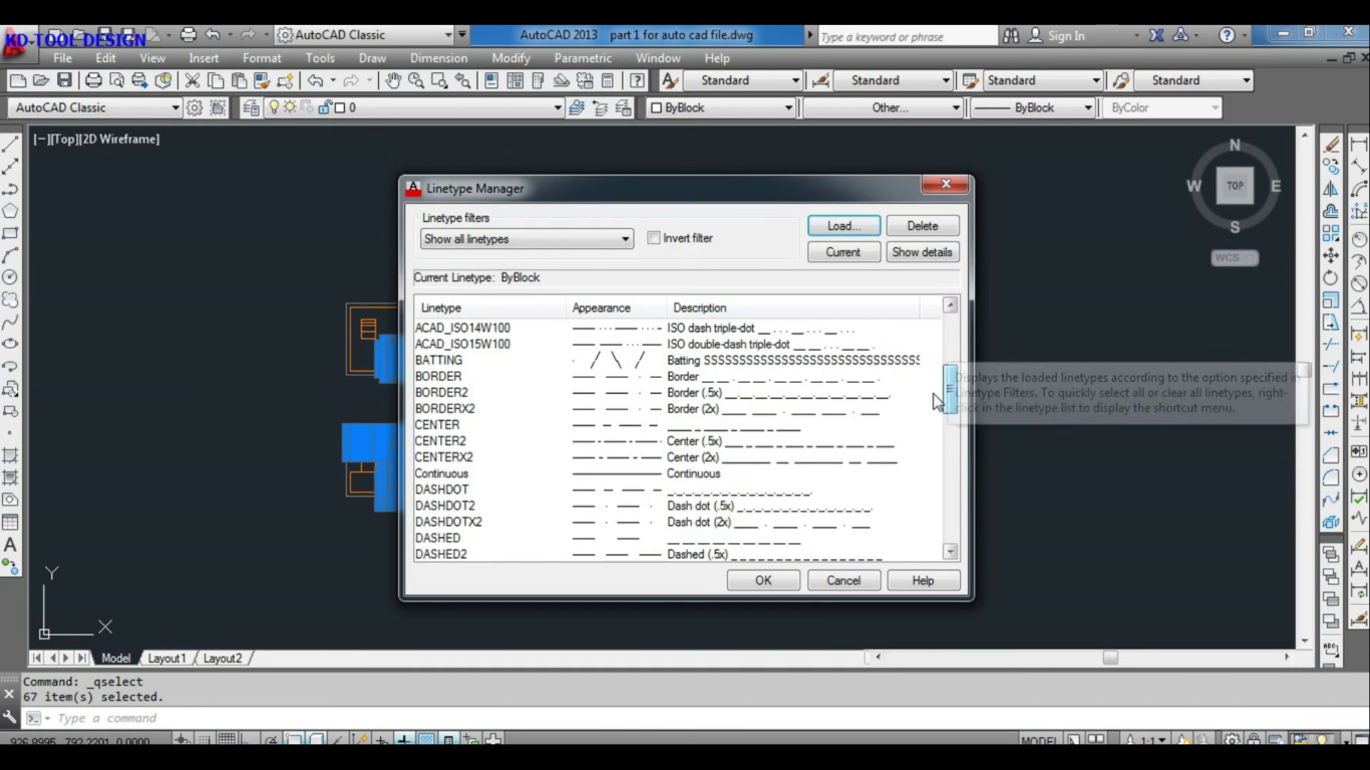
left_click(762, 580)
Step: Reselect the 67 green objects and change their linetype from DASHED to HIDDEN
left_click(976, 216)
left_click(292, 565)
right_click(229, 285)
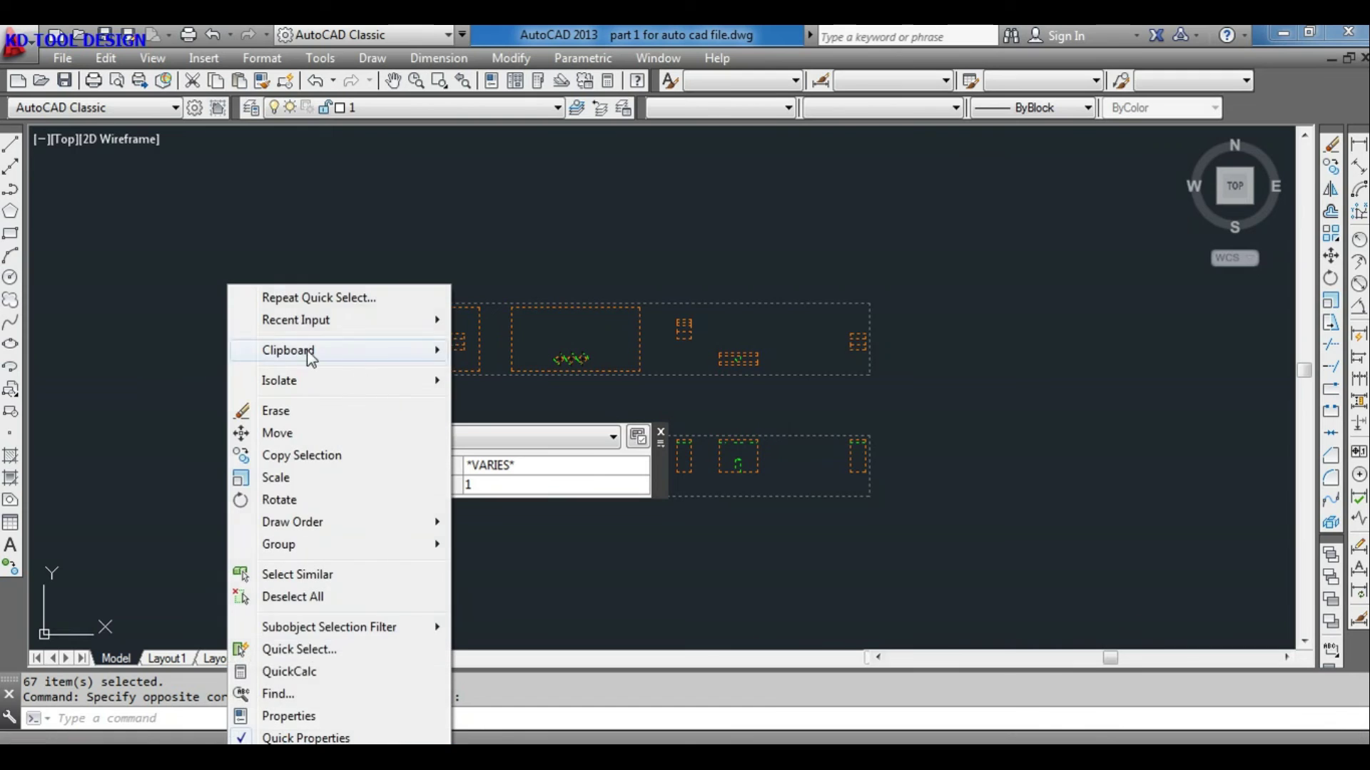
left_click(345, 651)
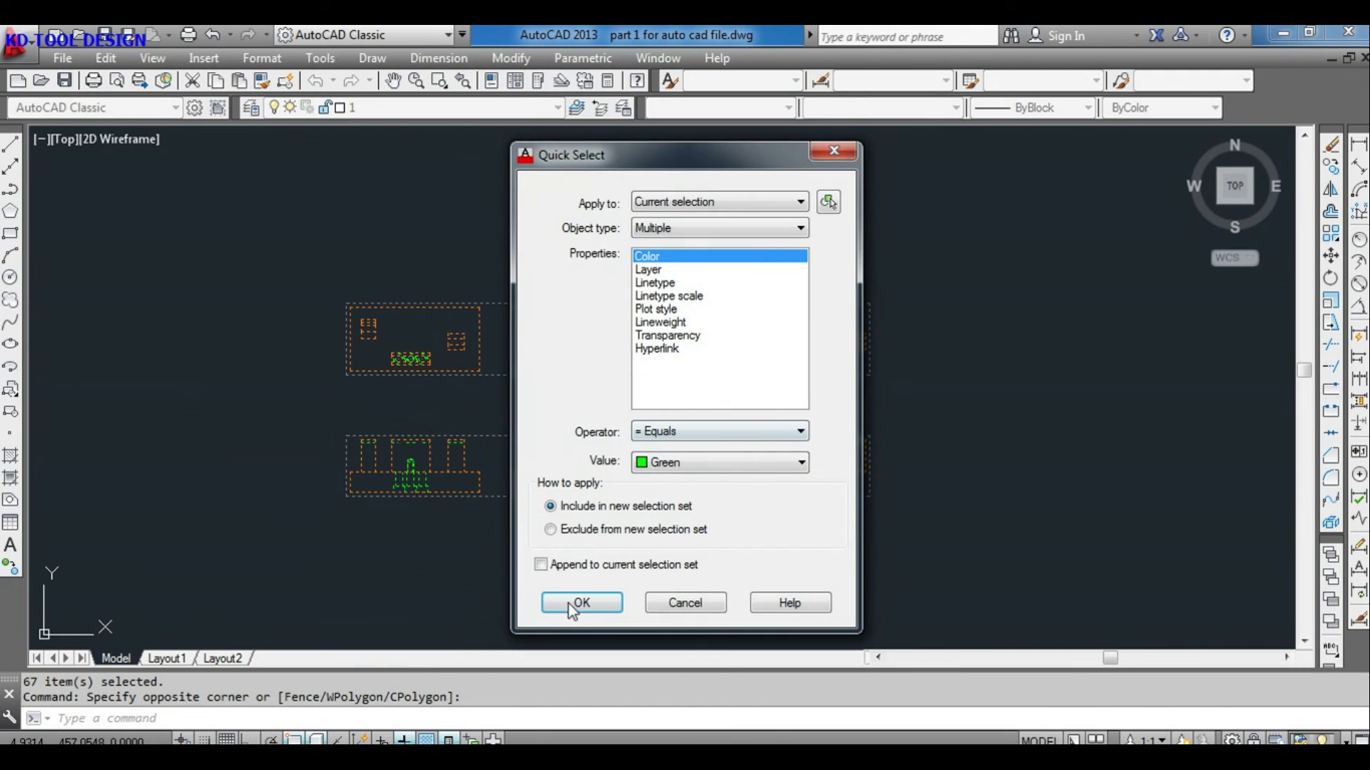
left_click(574, 605)
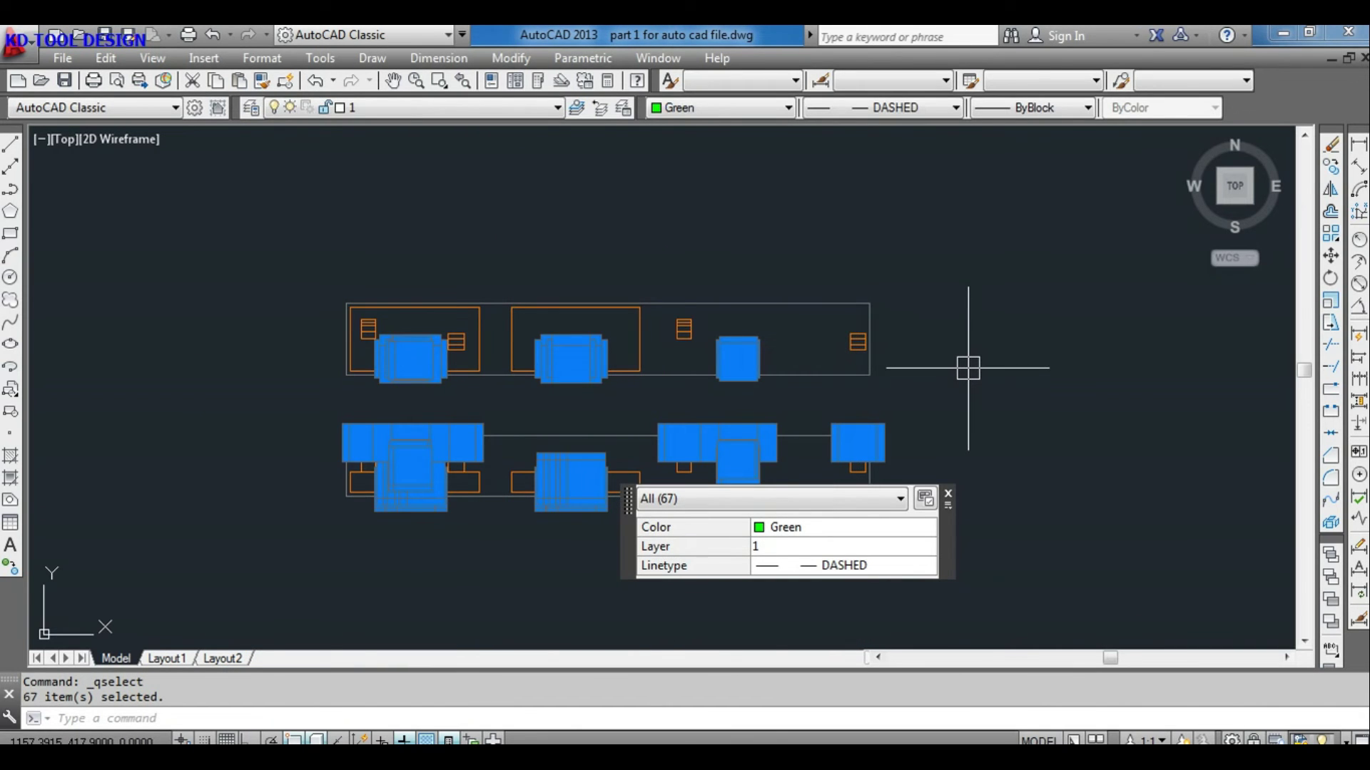
left_click(896, 108)
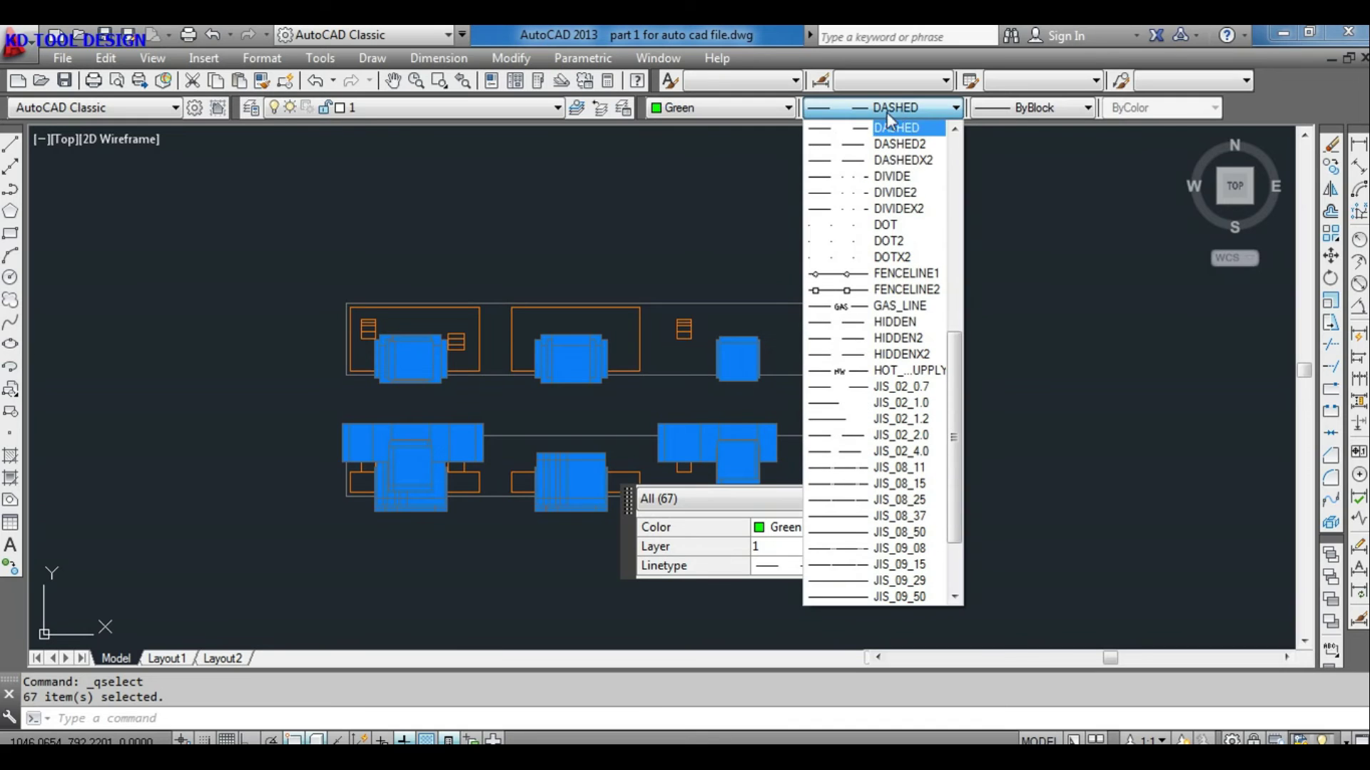
left_click(891, 320)
scroll(777, 387, "up", 5)
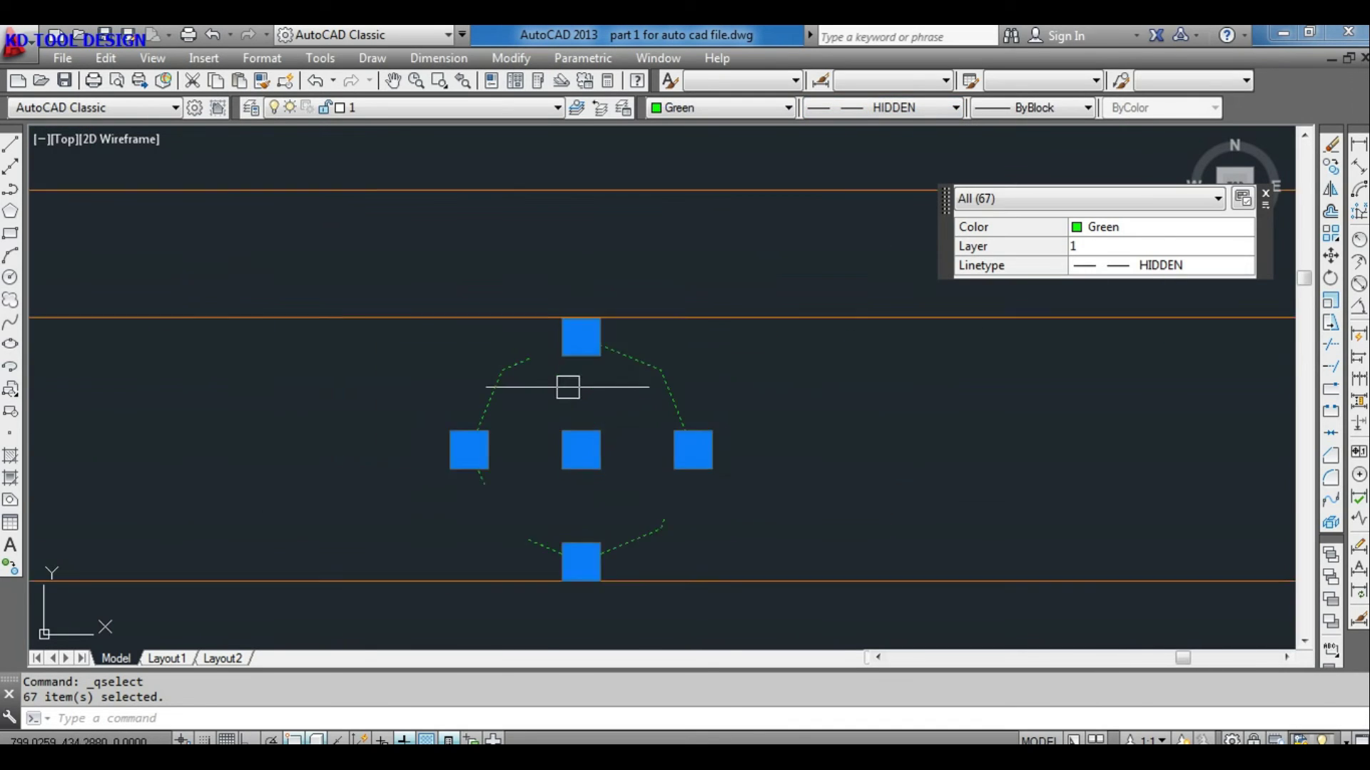
scroll(777, 388, "down", 2)
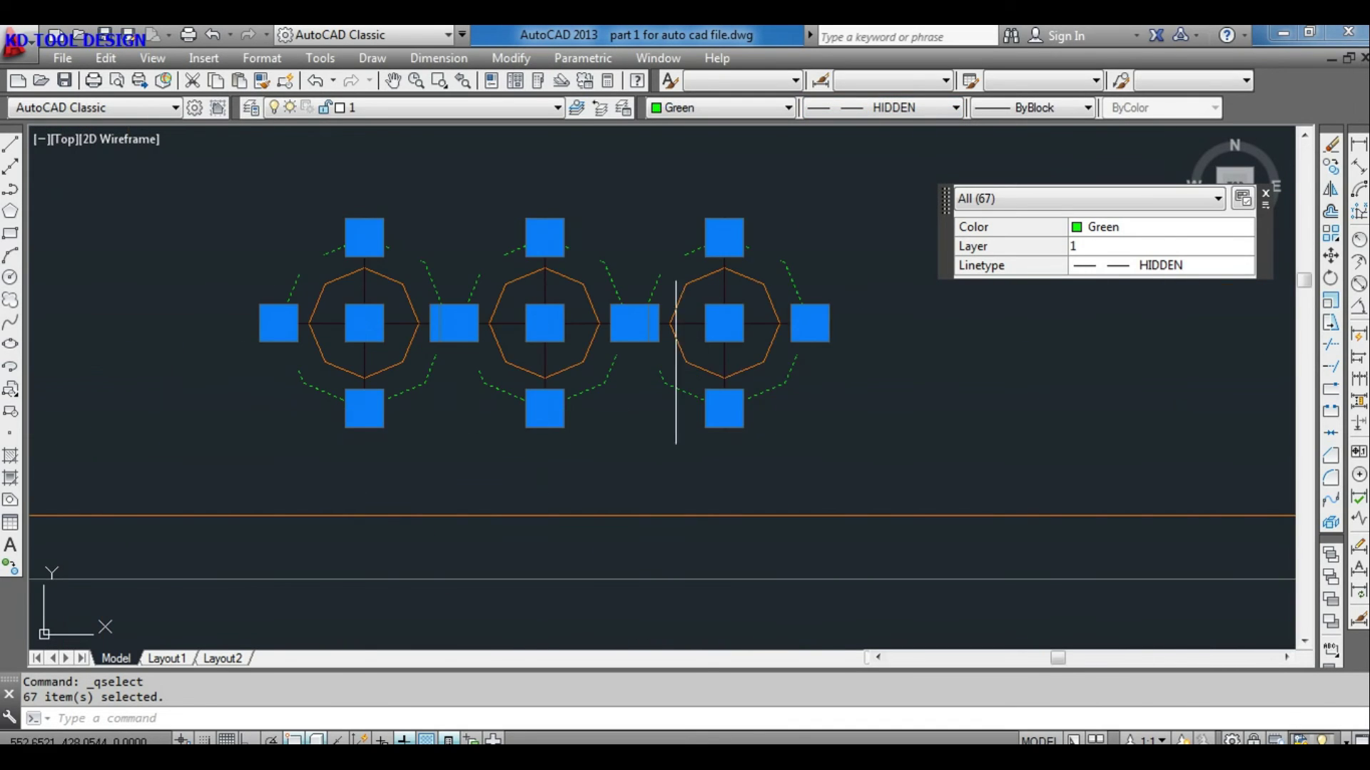
scroll(691, 400, "up", 2)
key("Escape")
key("Escape")
Step: Regenerate the drawing with RE and zoom around to inspect the exported views
type("re")
key("Return")
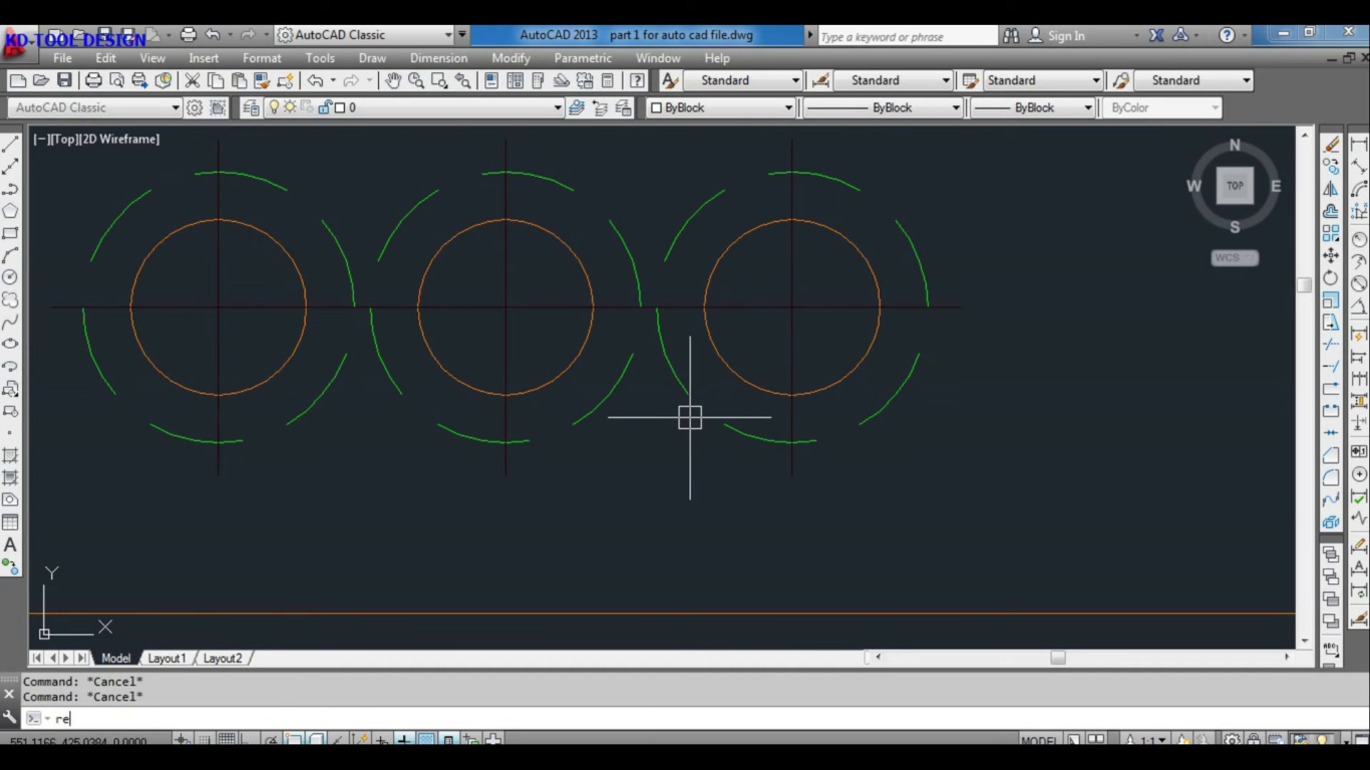
scroll(642, 385, "down", 4)
scroll(626, 285, "down", 2)
scroll(575, 395, "up", 3)
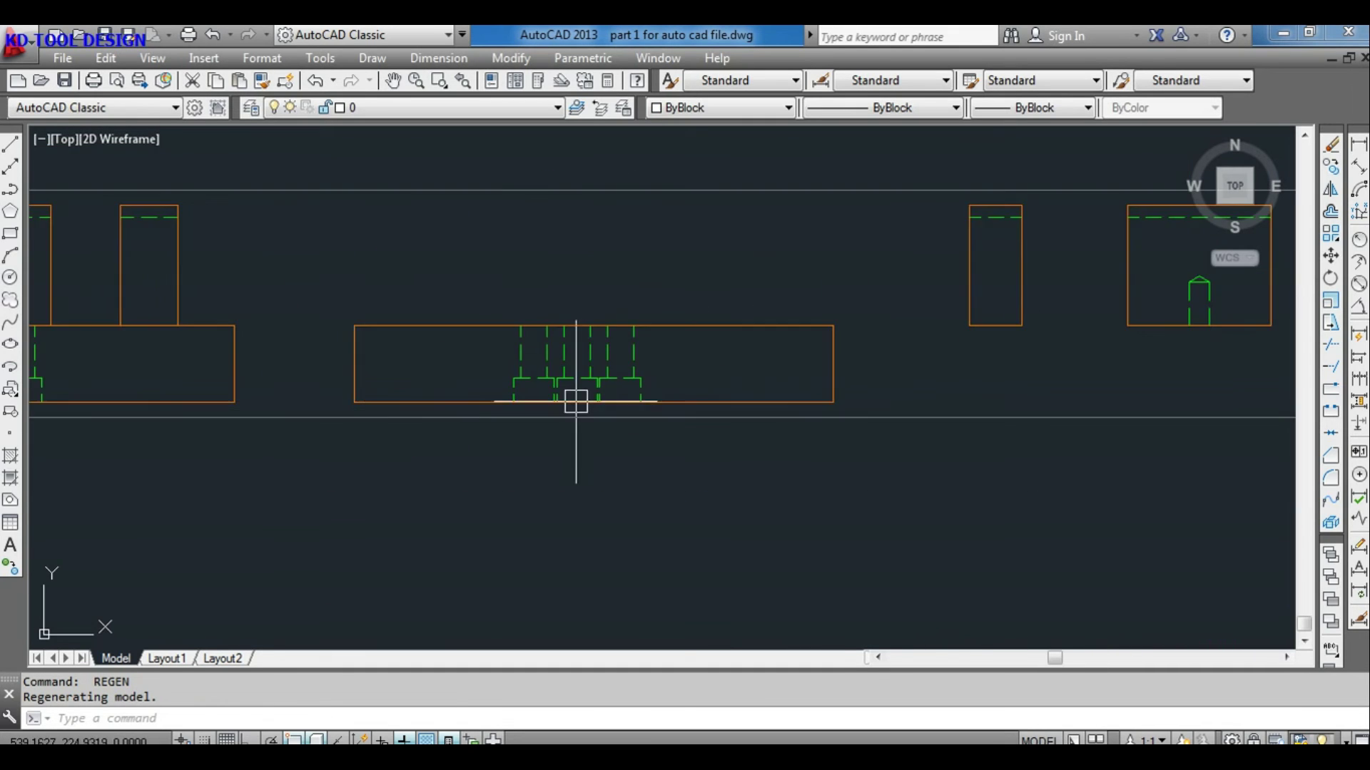
scroll(623, 414, "up", 2)
scroll(532, 463, "down", 2)
scroll(514, 400, "down", 1)
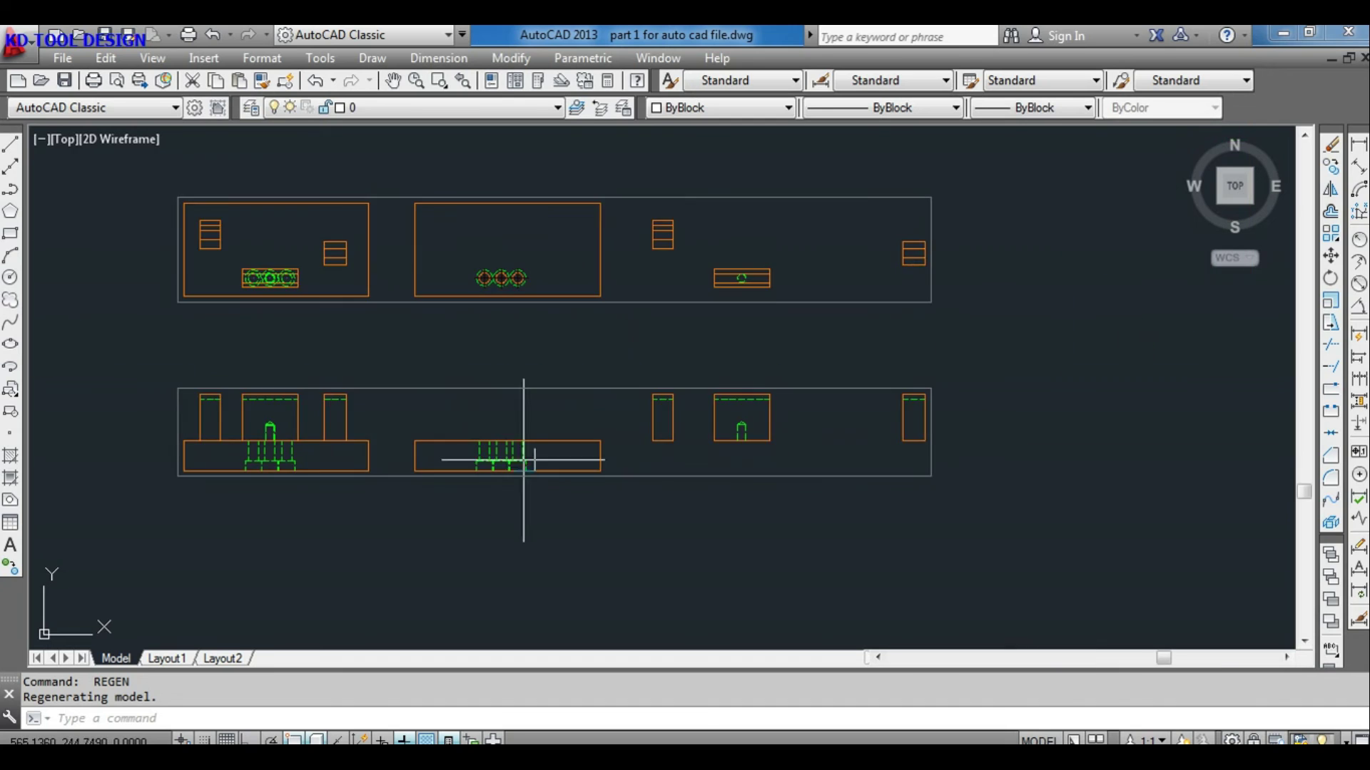
scroll(515, 275, "up", 5)
scroll(546, 242, "down", 1)
scroll(673, 376, "down", 2)
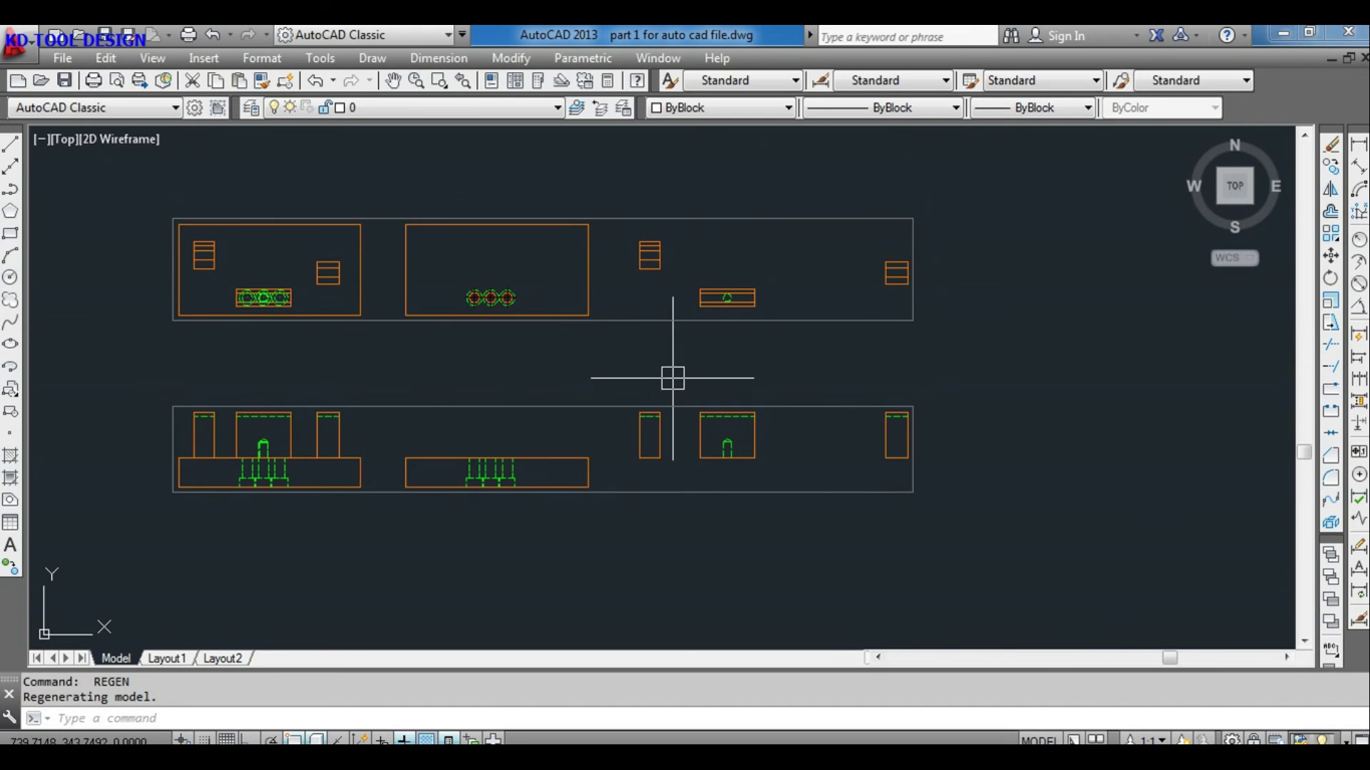
scroll(743, 428, "up", 3)
scroll(809, 354, "up", 2)
scroll(809, 354, "down", 2)
scroll(789, 361, "down", 2)
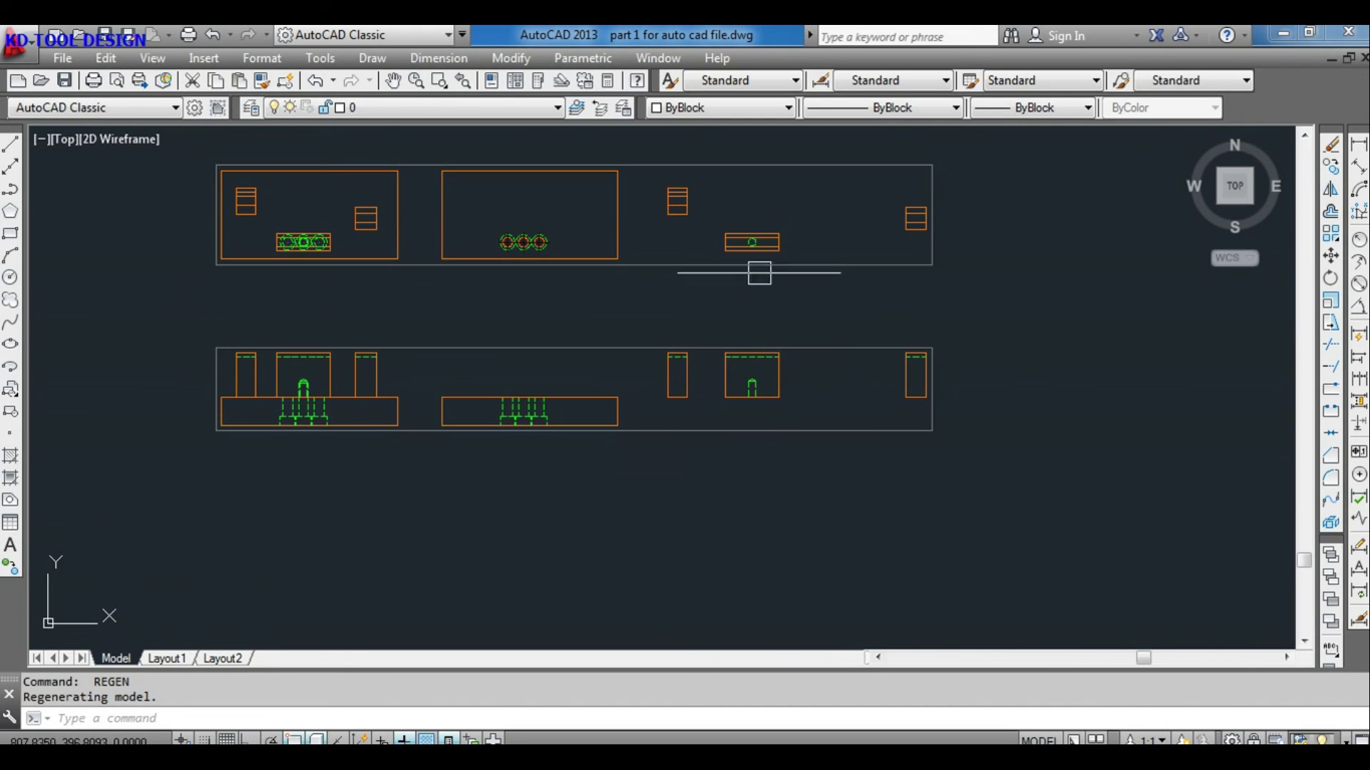
scroll(752, 269, "up", 4)
scroll(734, 226, "up", 1)
scroll(762, 273, "down", 5)
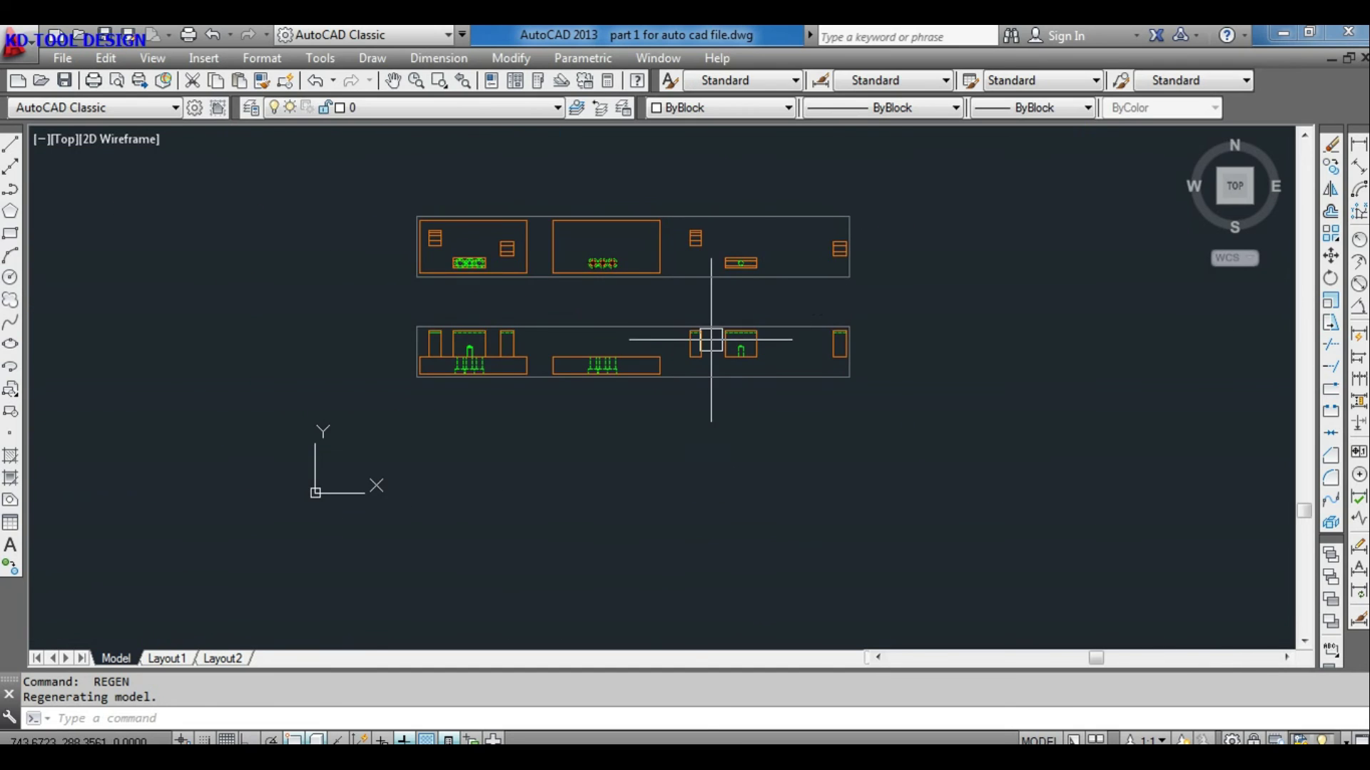
scroll(760, 369, "up", 5)
scroll(685, 263, "up", 4)
scroll(691, 348, "down", 5)
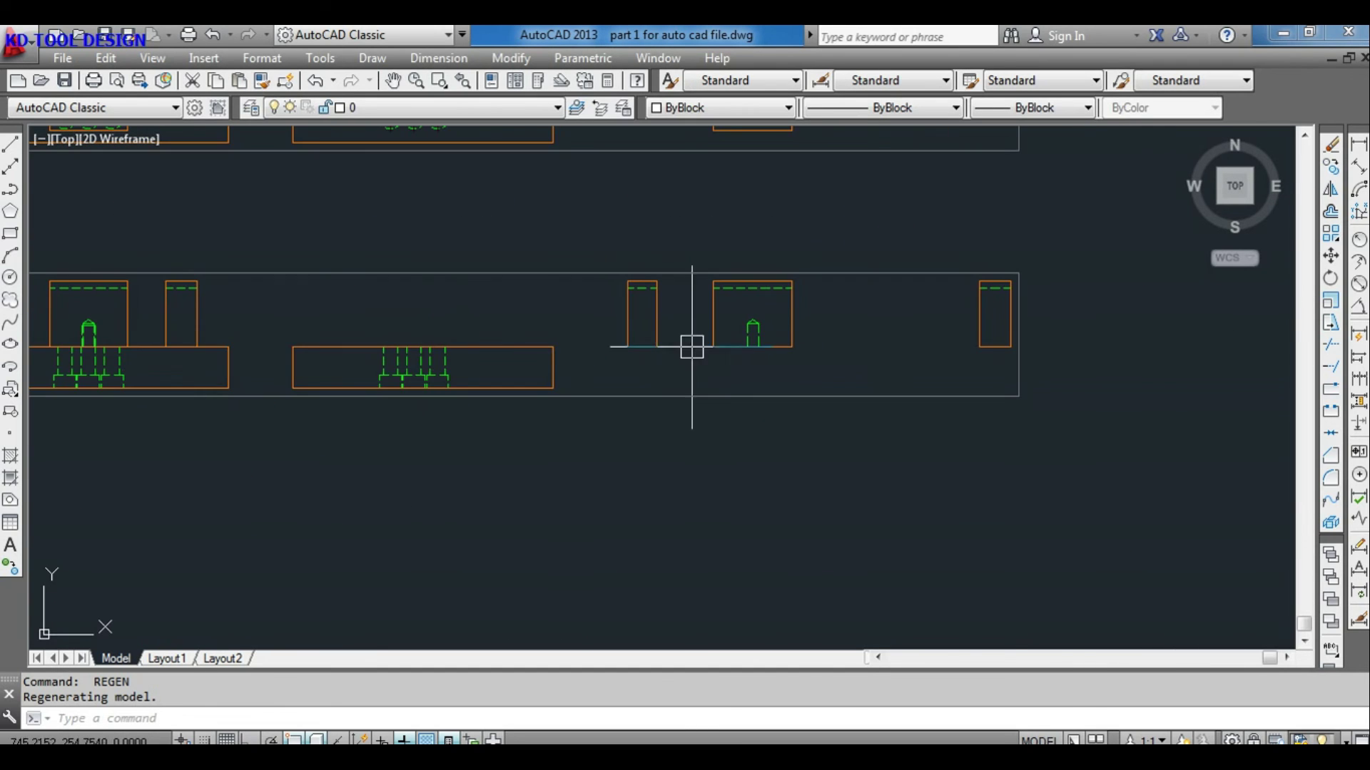
scroll(286, 364, "up", 1)
scroll(458, 383, "up", 2)
scroll(444, 279, "up", 2)
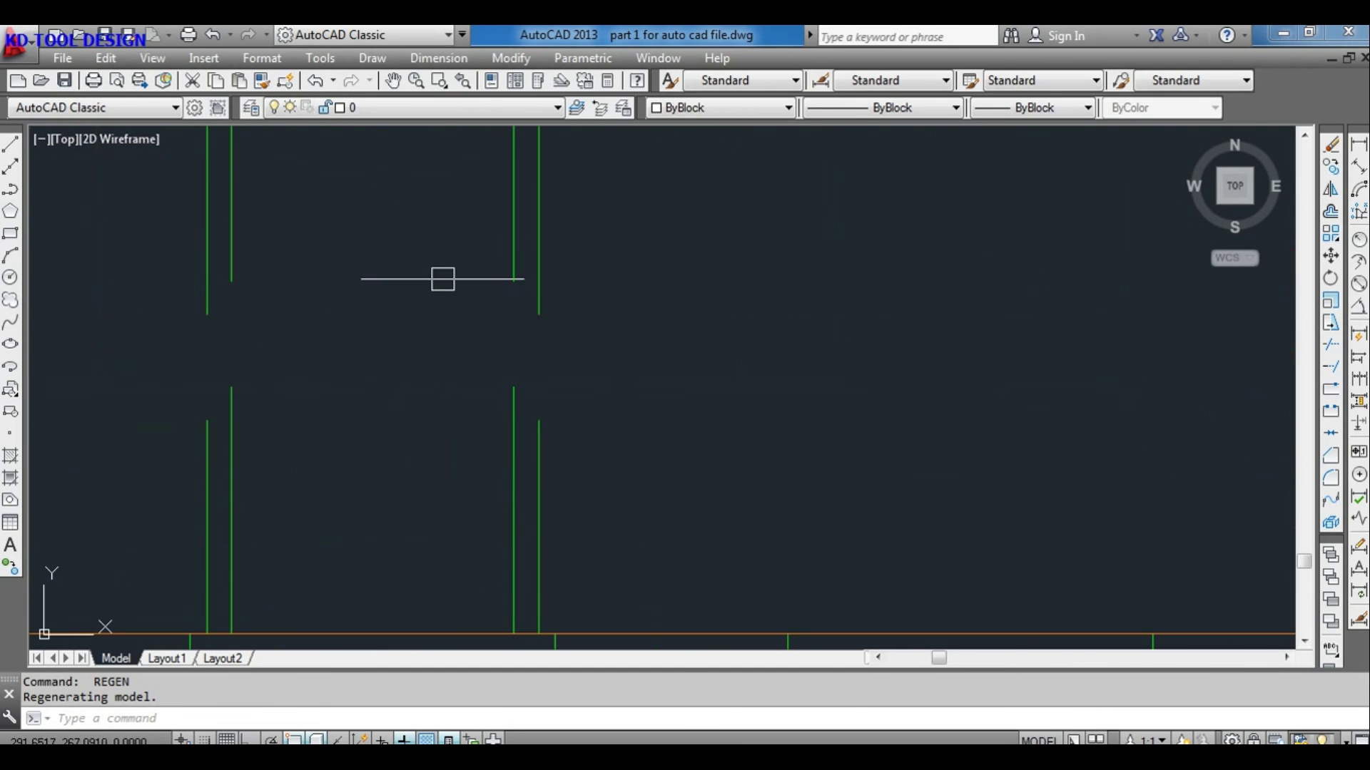
scroll(517, 372, "down", 1)
scroll(518, 372, "up", 3)
Step: Check a dashed hidden line's linetype and the house outline in Quick Properties
left_click(497, 391)
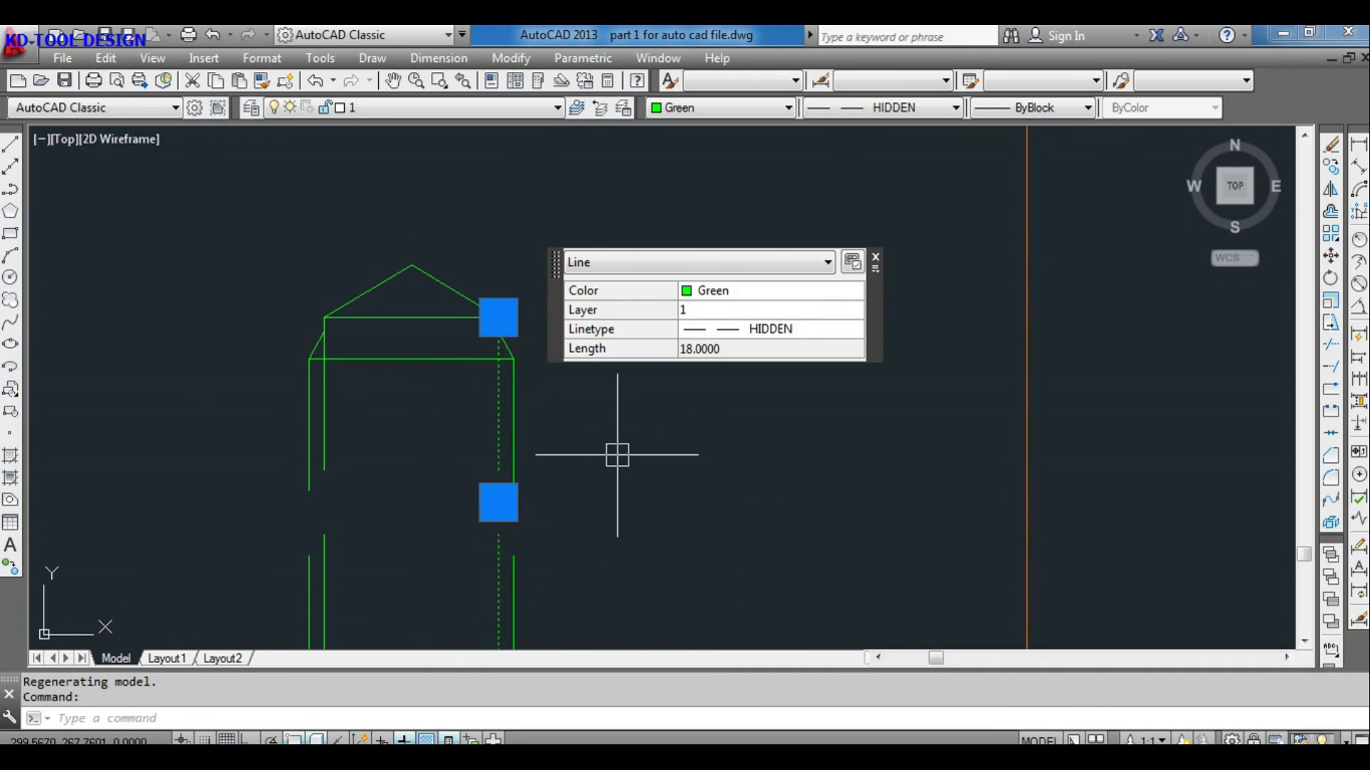
key("Escape")
left_click(252, 234)
left_click(558, 549)
scroll(538, 321, "down", 4)
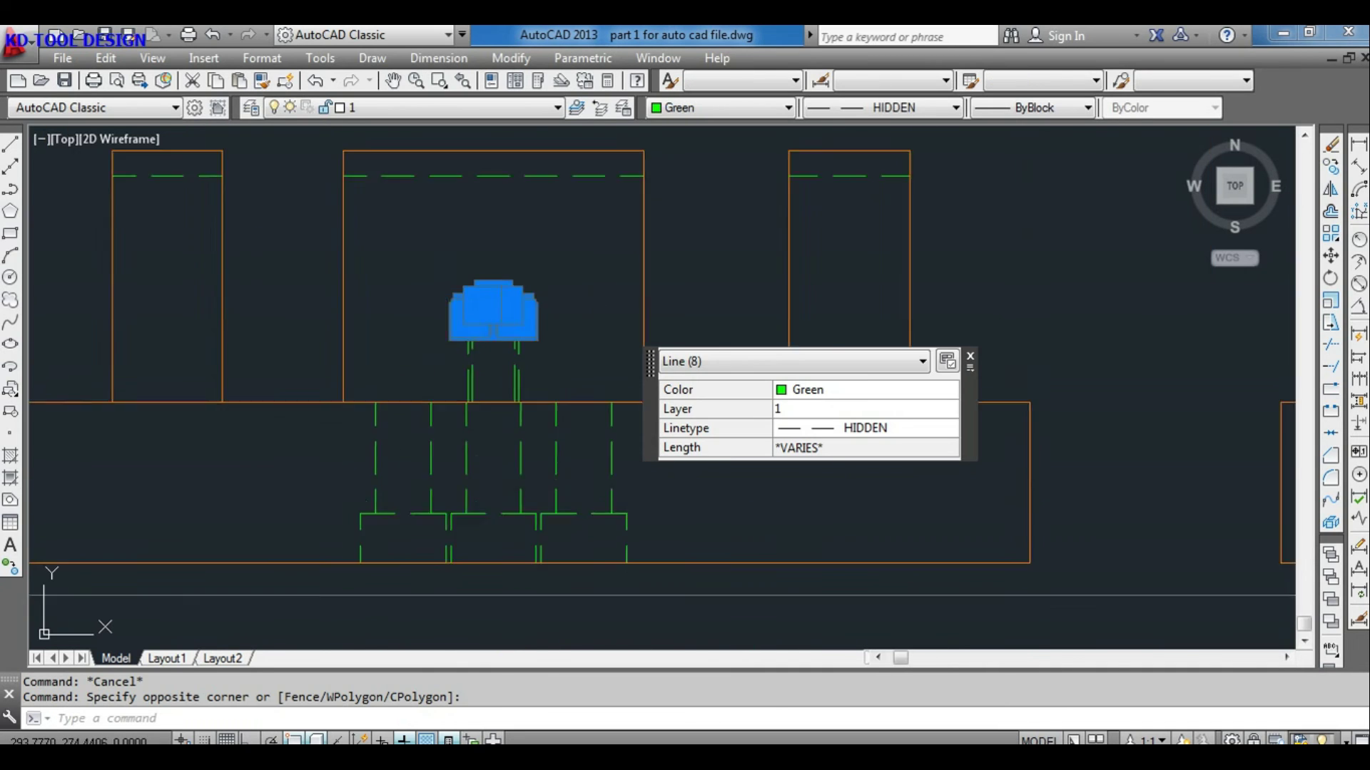
key("Escape")
scroll(554, 366, "down", 2)
scroll(437, 438, "down", 2)
scroll(458, 330, "up", 3)
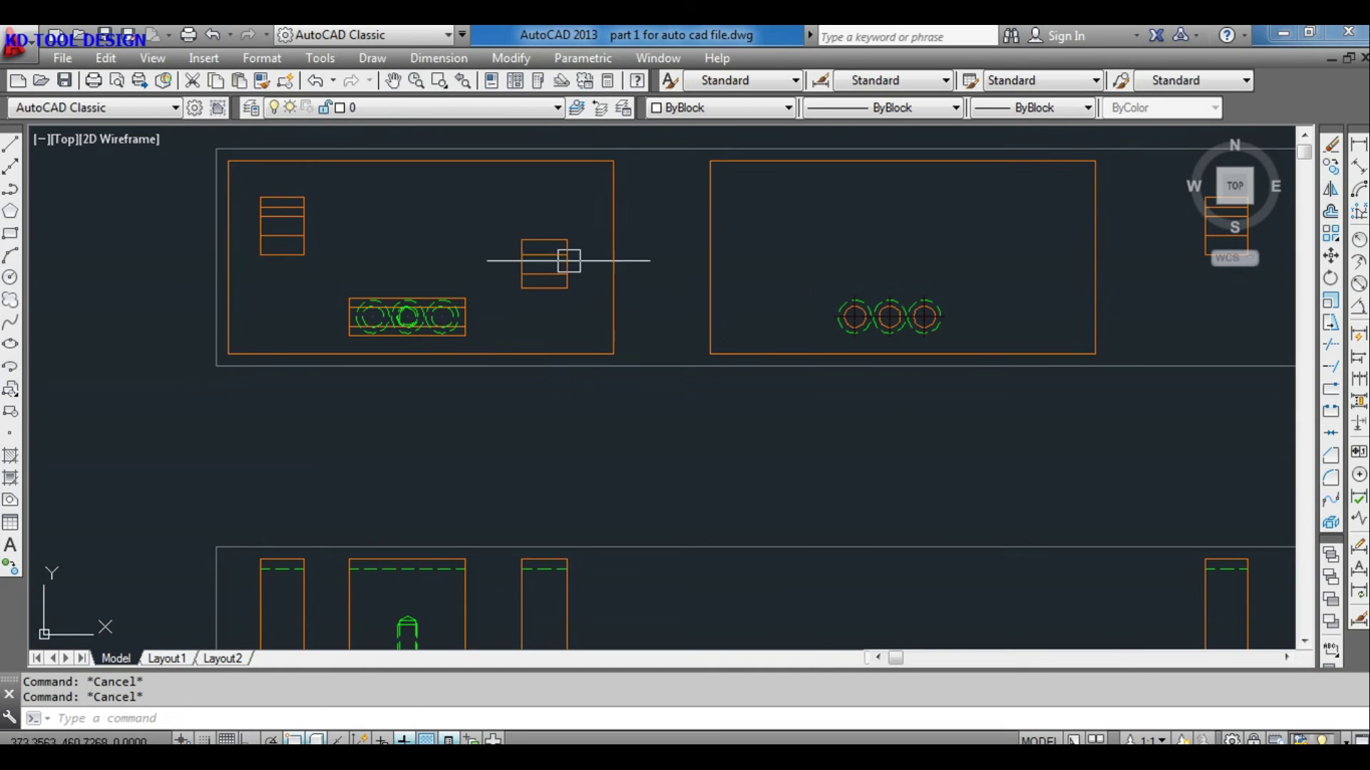
scroll(566, 254, "up", 3)
scroll(599, 293, "down", 5)
scroll(862, 367, "down", 2)
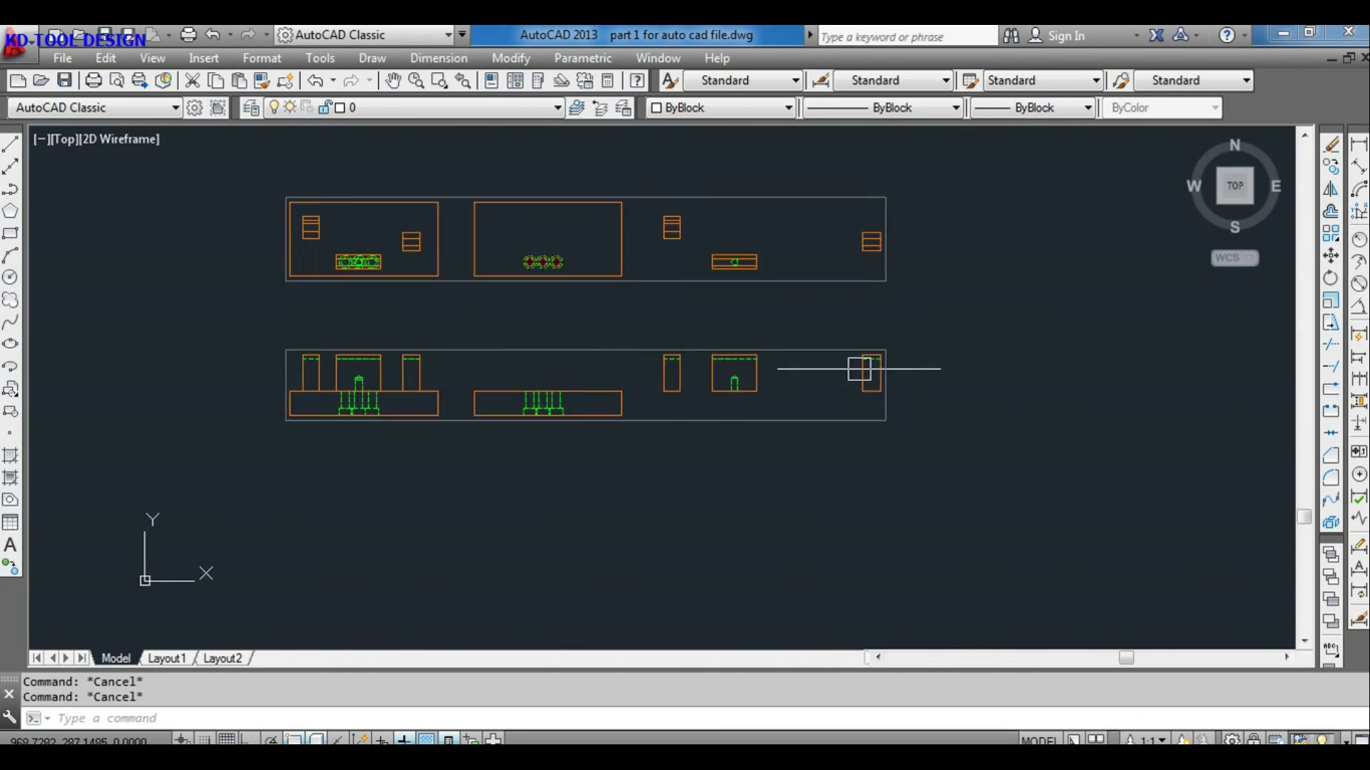
scroll(878, 357, "up", 5)
scroll(799, 513, "down", 3)
scroll(806, 283, "up", 3)
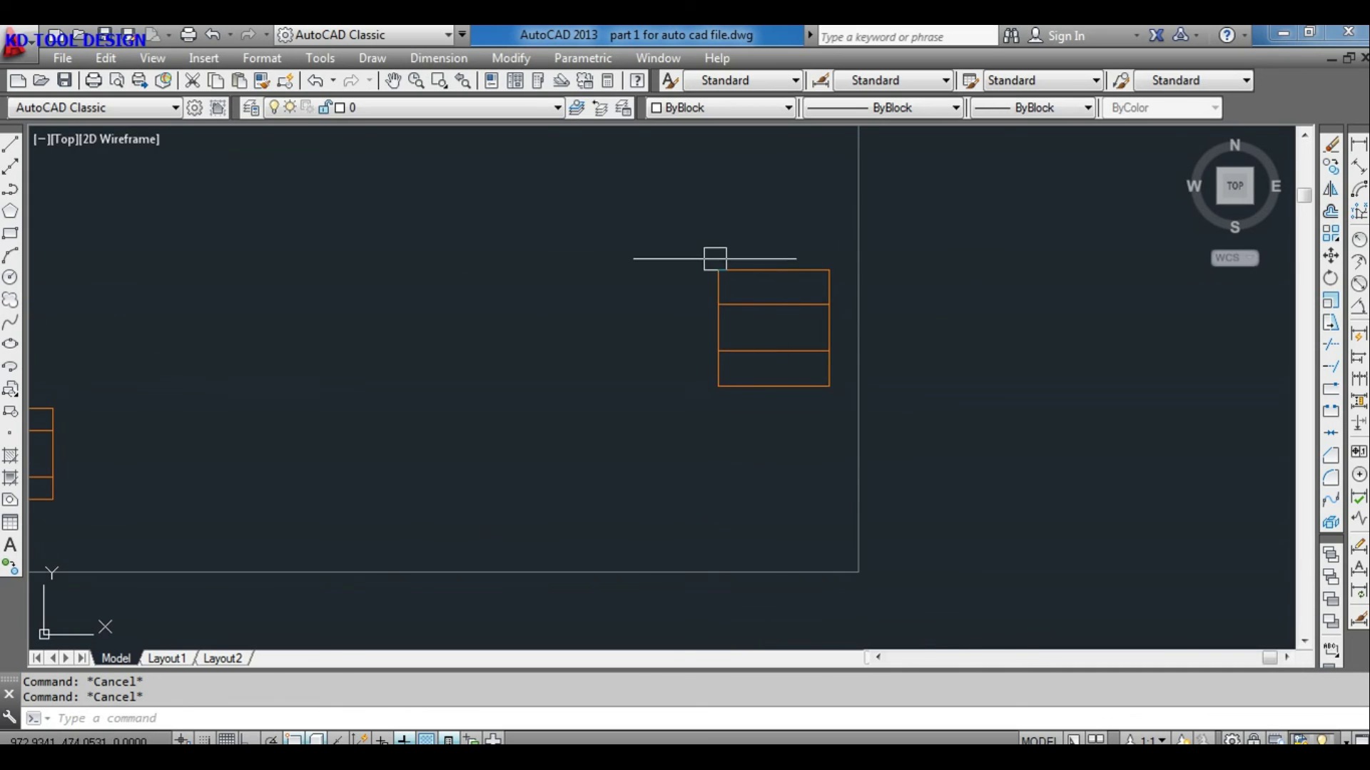
Step: Inspect the ten lines of the right-side box in Quick Properties
left_click(708, 246)
left_click(825, 434)
scroll(759, 424, "down", 2)
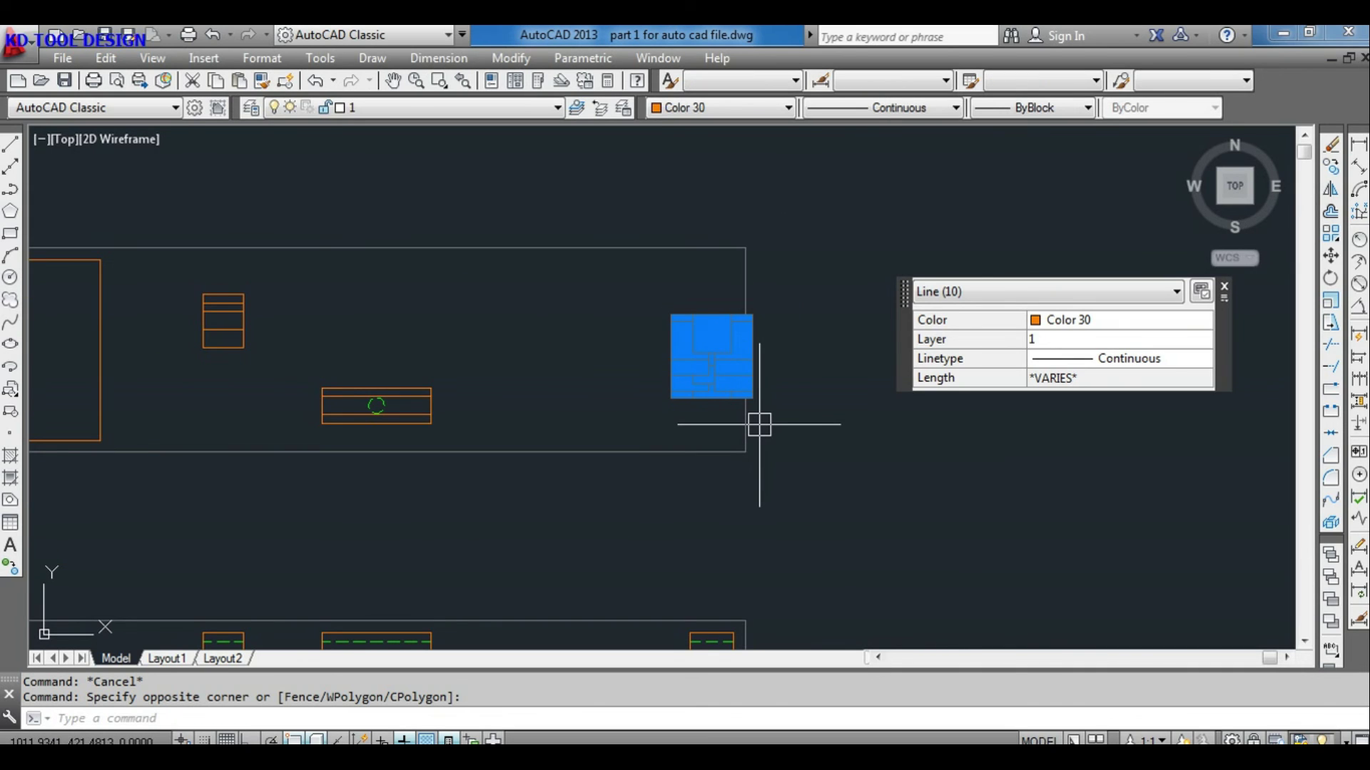
scroll(596, 342, "down", 2)
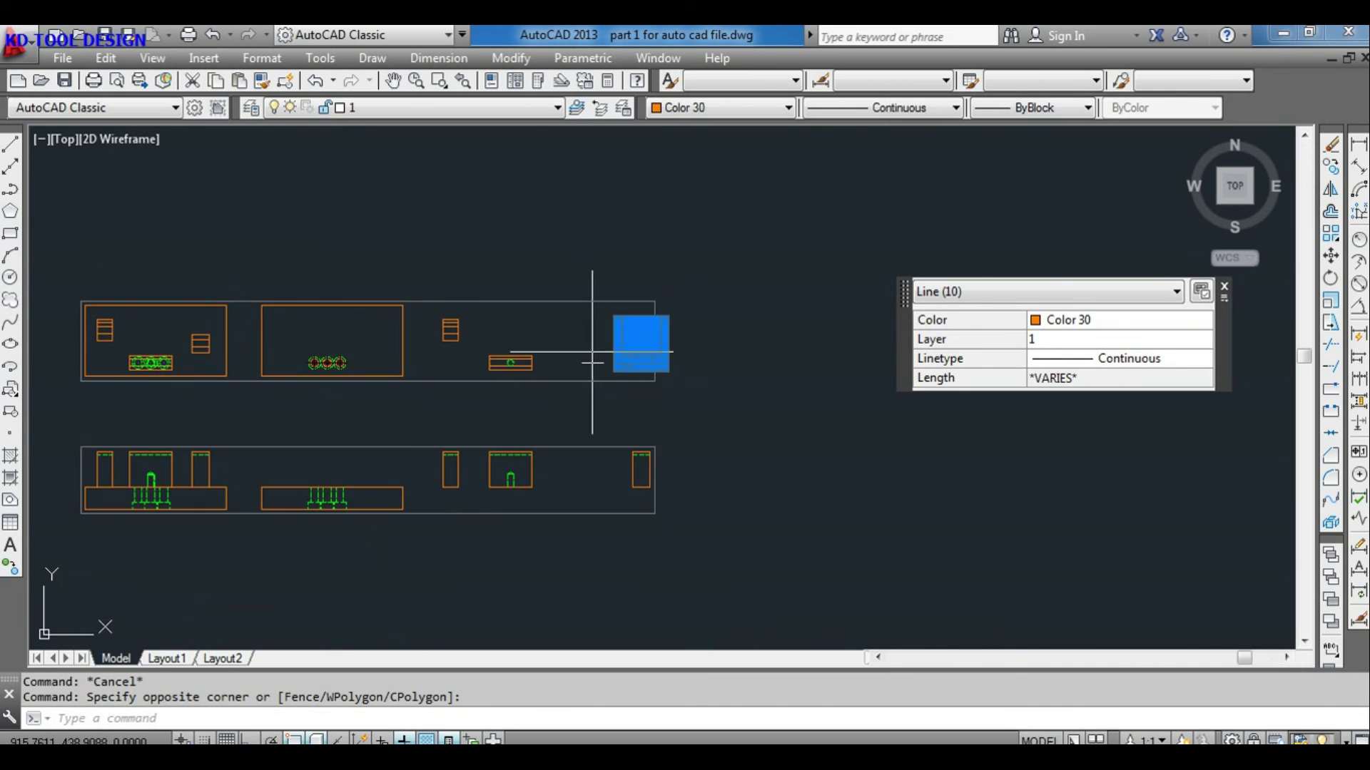
key("Escape")
key("Escape")
scroll(428, 452, "up", 1)
scroll(363, 411, "up", 2)
scroll(407, 306, "down", 1)
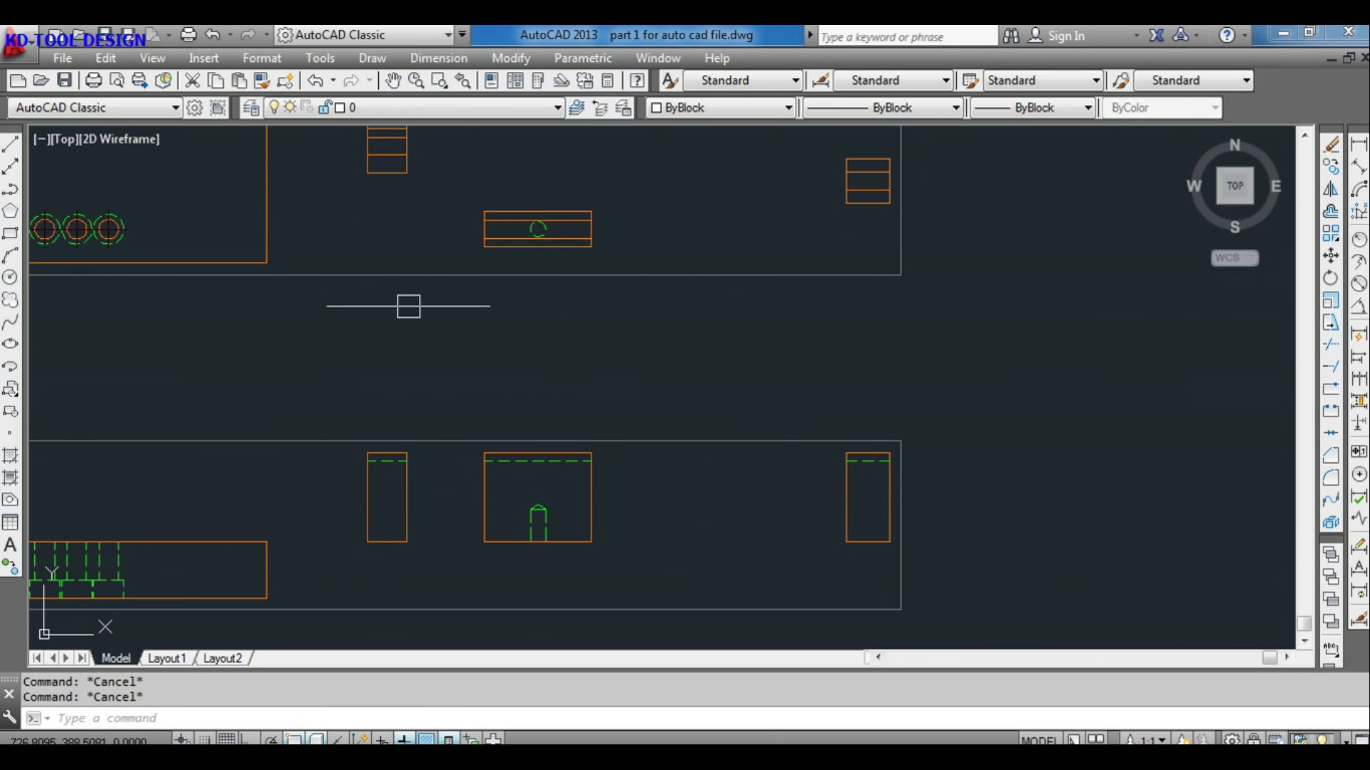
scroll(865, 321, "down", 2)
scroll(844, 236, "up", 2)
Step: Crossing-select the two stray Color 8 border lines and delete them
left_click(852, 234)
left_click(685, 296)
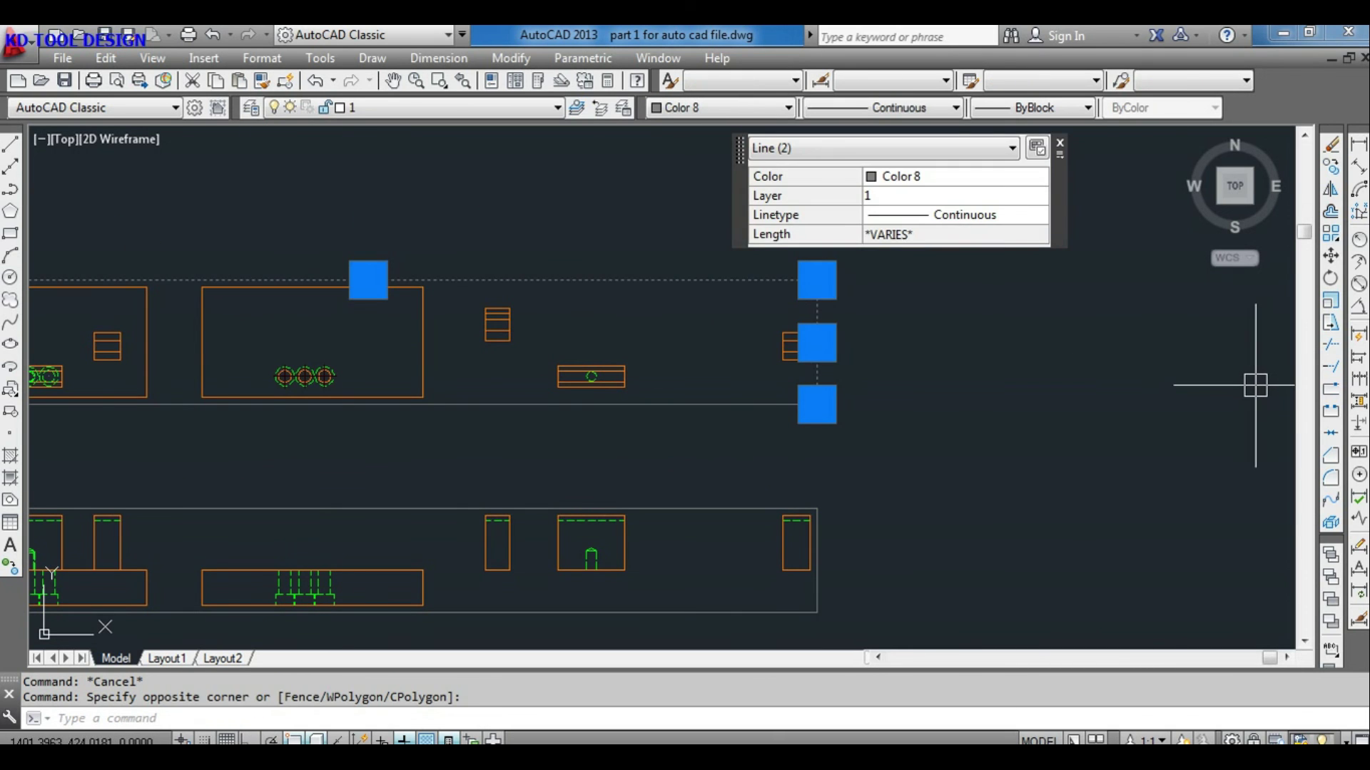
key("Delete")
scroll(964, 354, "down", 3)
scroll(563, 378, "up", 3)
scroll(608, 419, "up", 2)
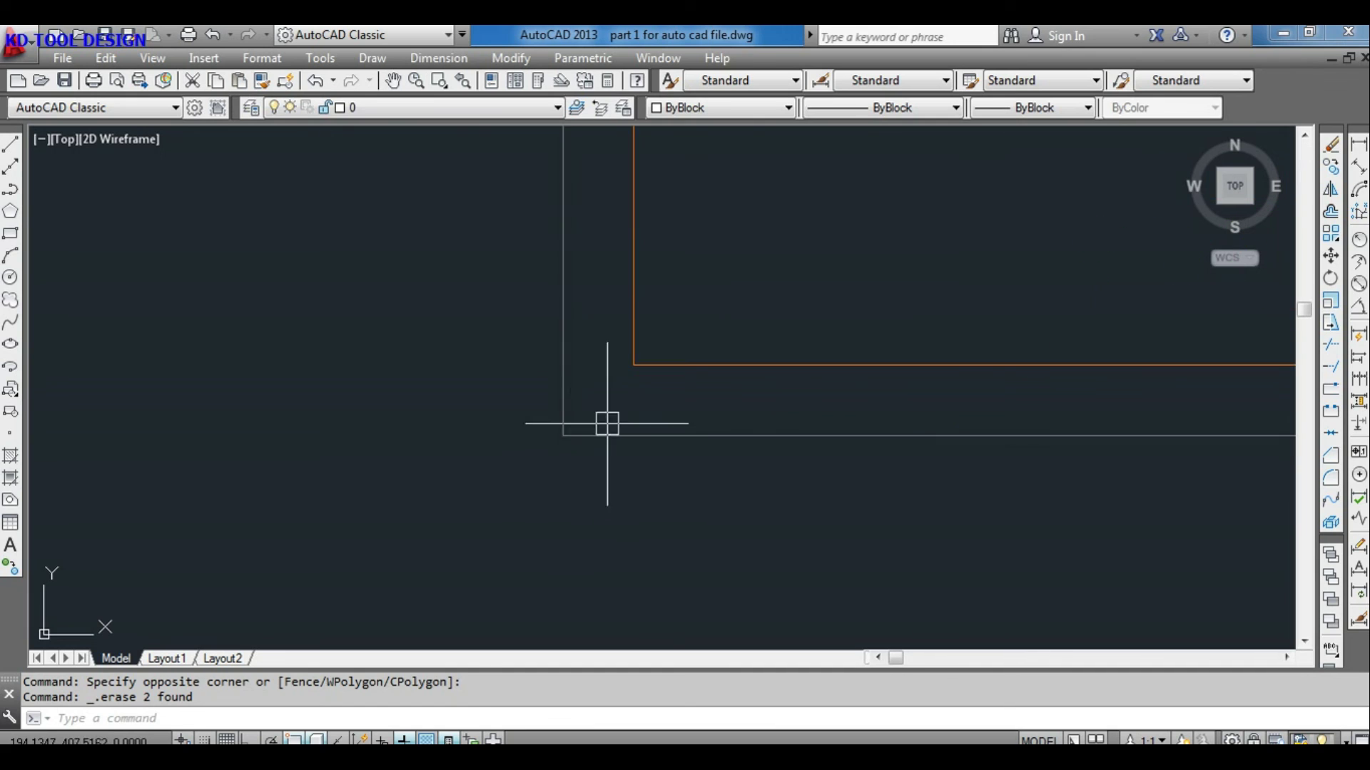
scroll(541, 529, "down", 3)
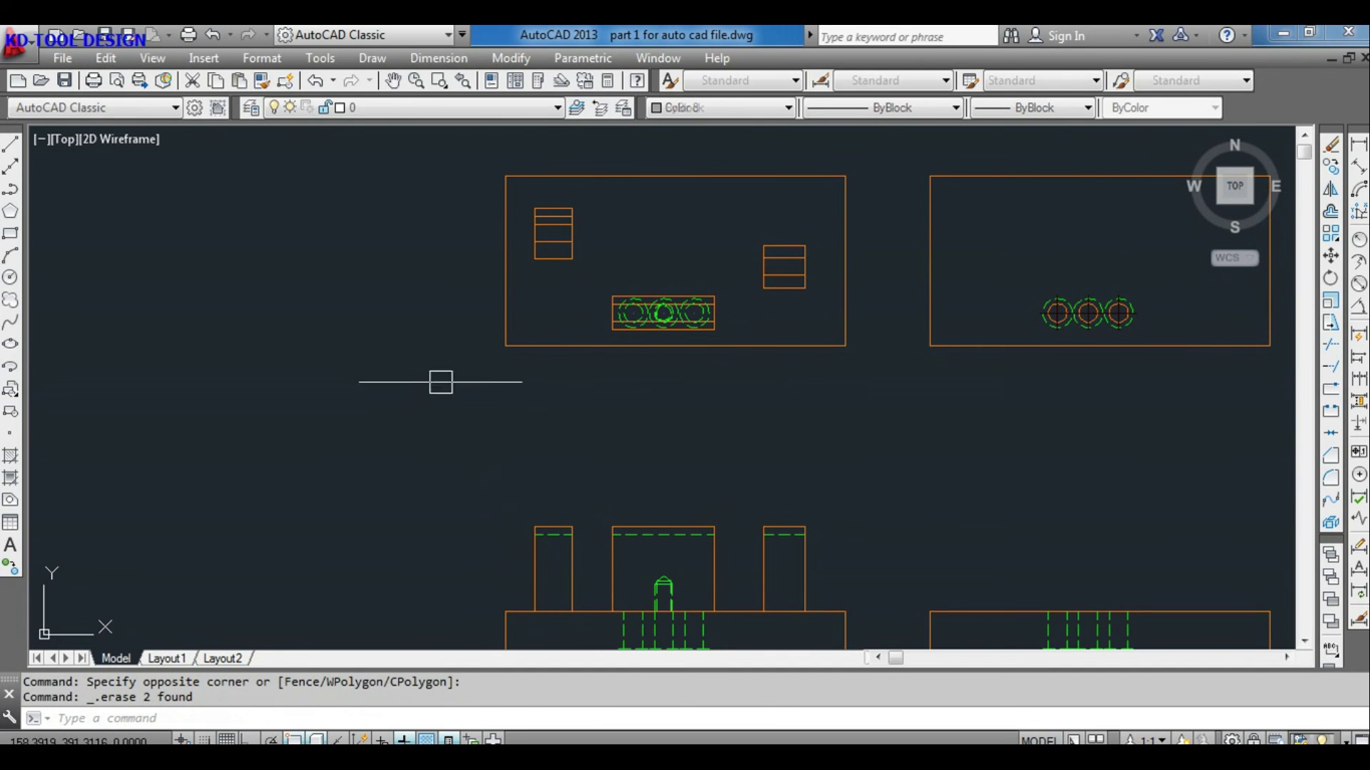
scroll(437, 383, "down", 4)
scroll(922, 446, "up", 4)
scroll(642, 463, "down", 3)
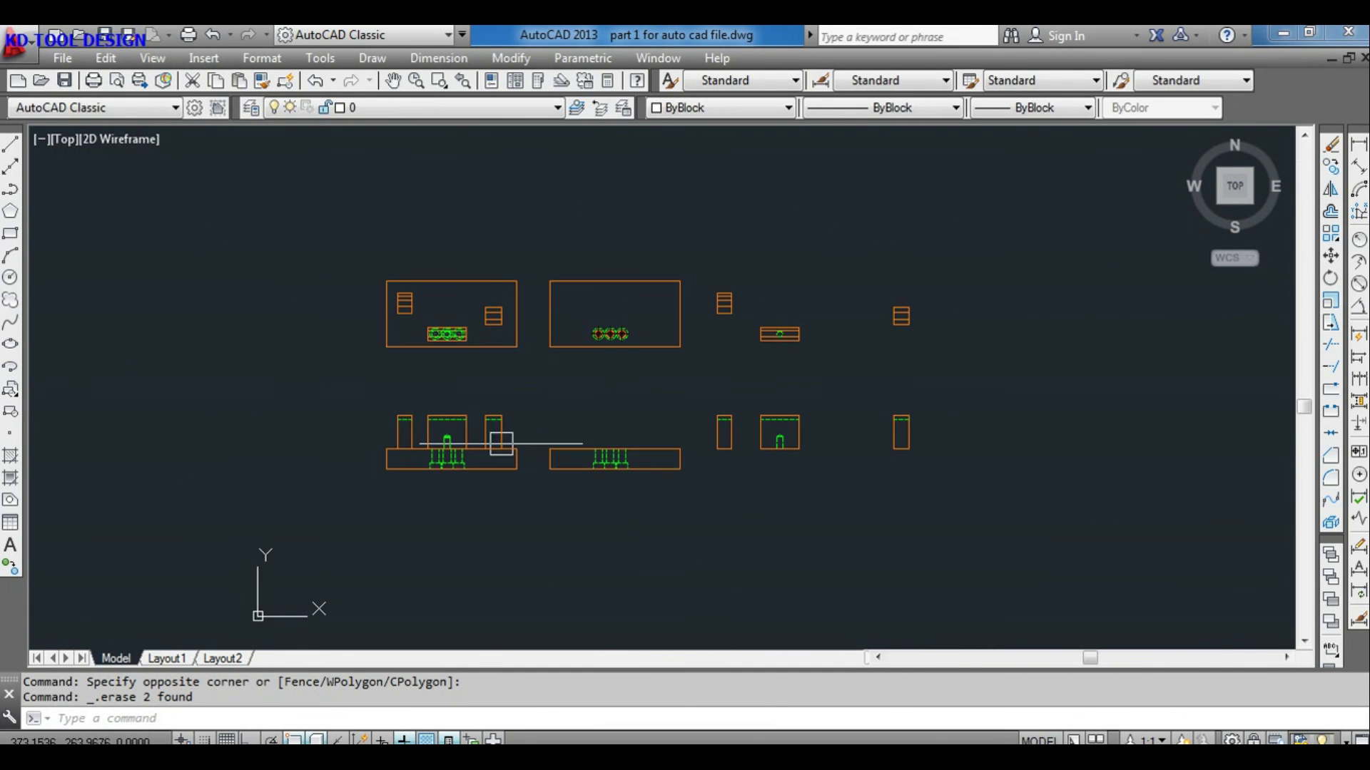
scroll(428, 414, "up", 3)
Step: Move the left front view's 47 objects up beneath its top view
left_click(347, 382)
left_click(816, 625)
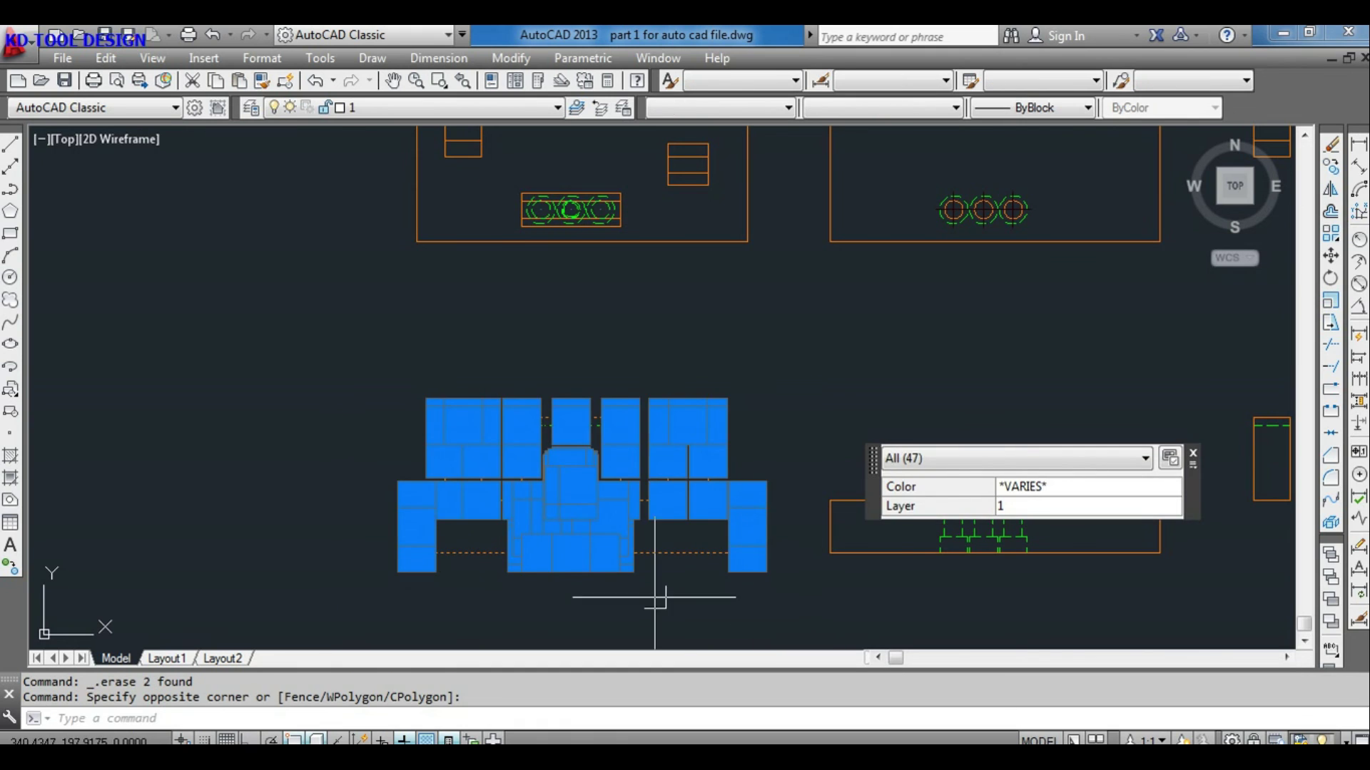
type("m")
key("Return")
left_click(589, 410)
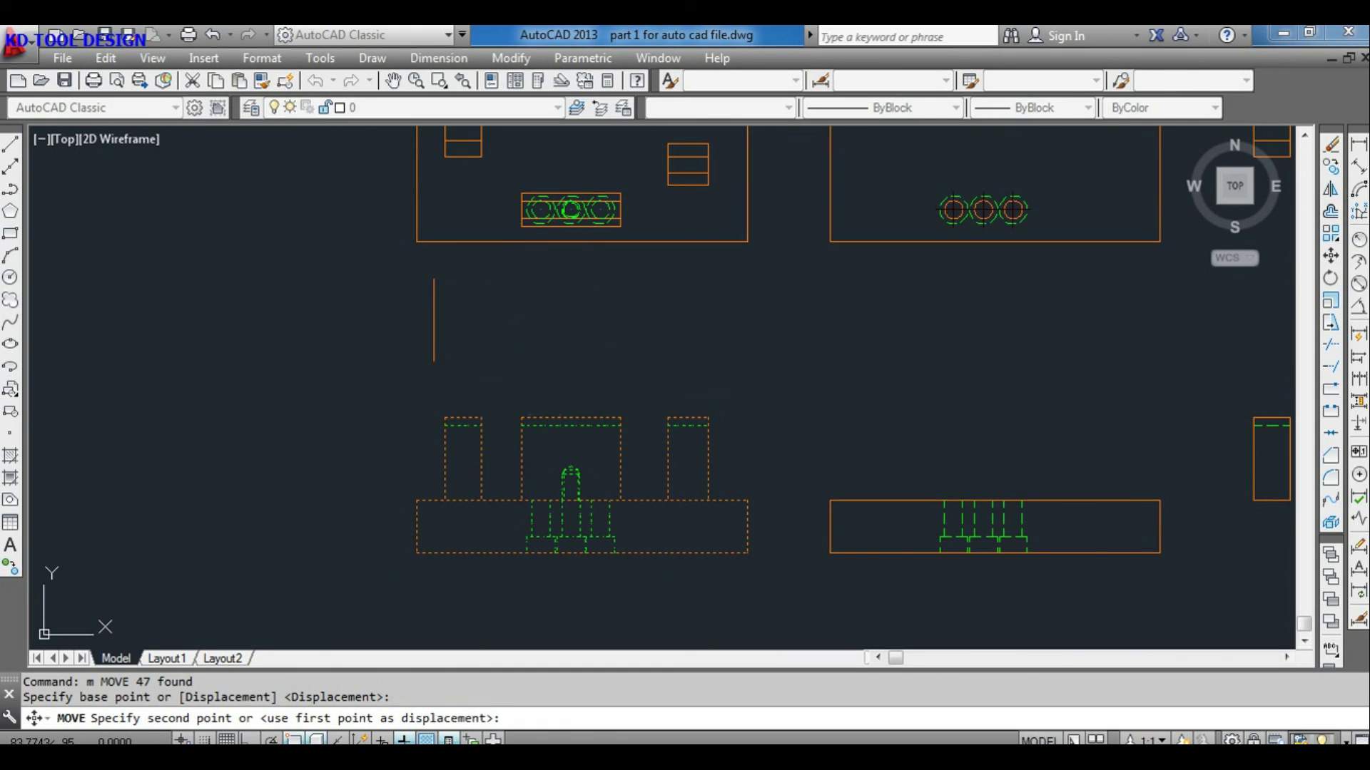
scroll(620, 404, "down", 5)
scroll(621, 403, "up", 2)
left_click(576, 410)
Step: Move the second front view's 19 lines straight up under its top view with Ortho
left_click(774, 408)
left_click(551, 526)
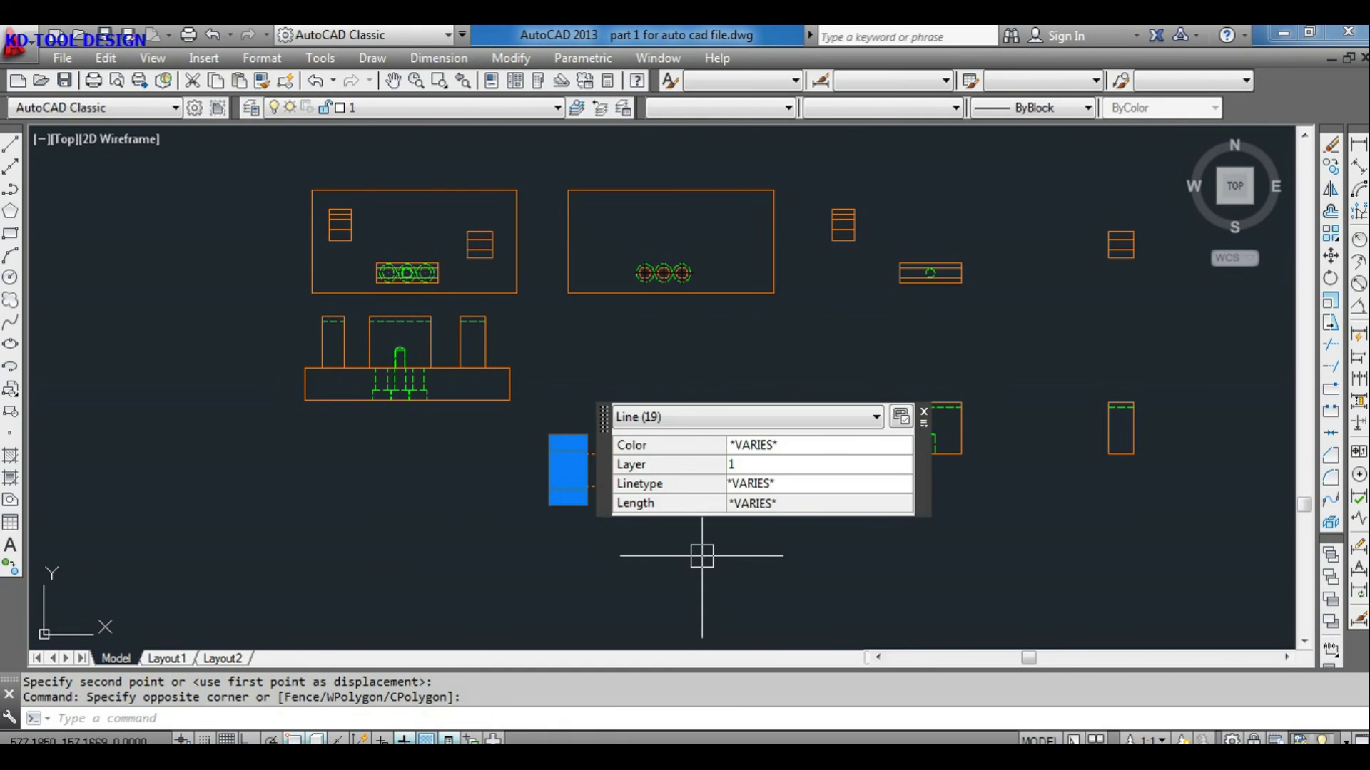
type("m")
key("Return")
left_click(631, 447)
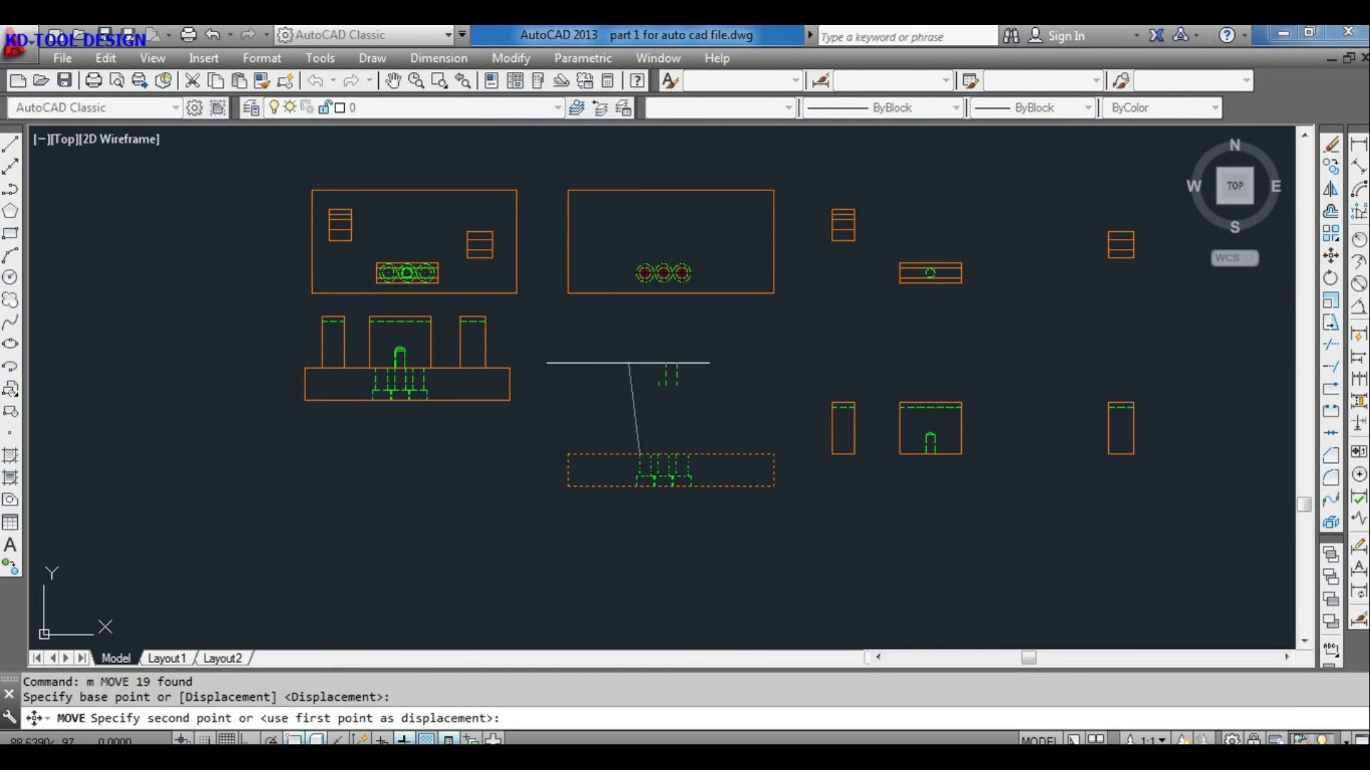
key("F8")
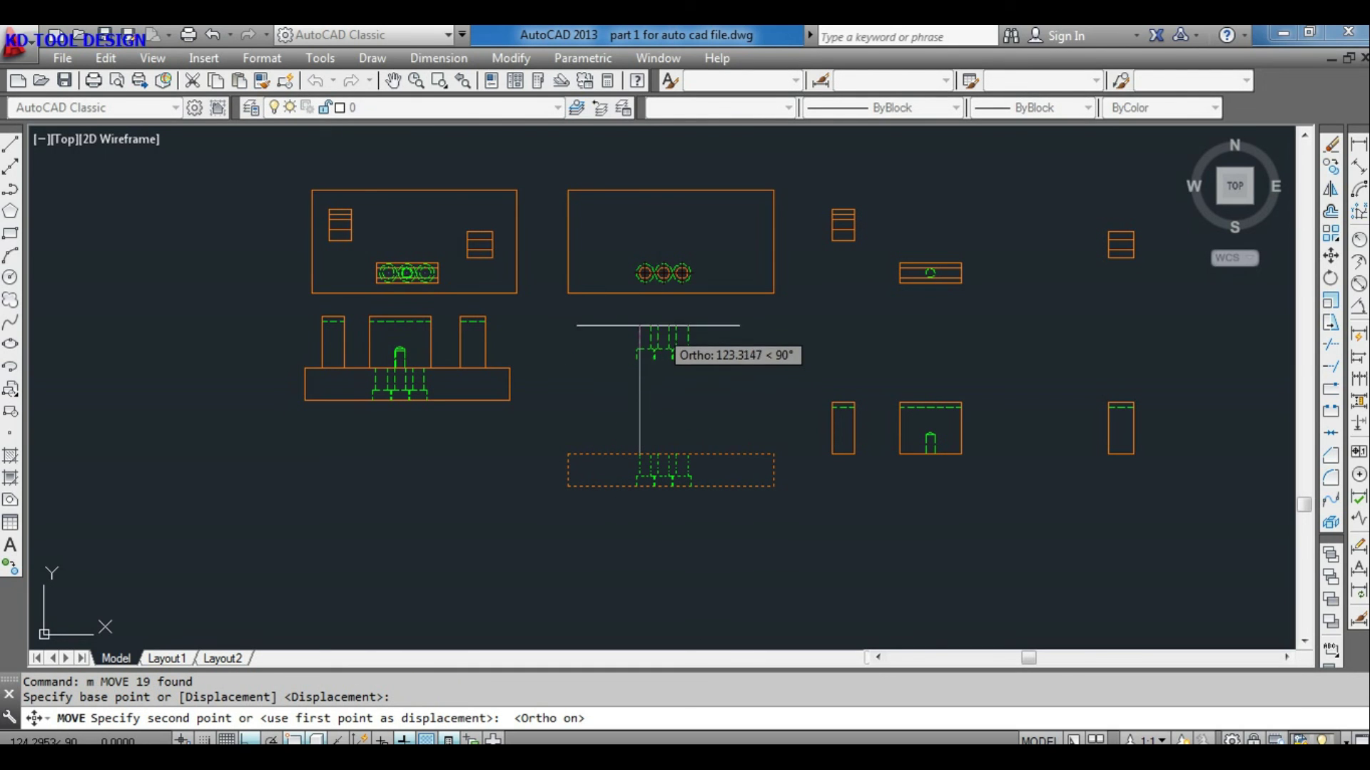
left_click(646, 312)
middle_click_drag(828, 382, 621, 382)
scroll(642, 382, "up", 2)
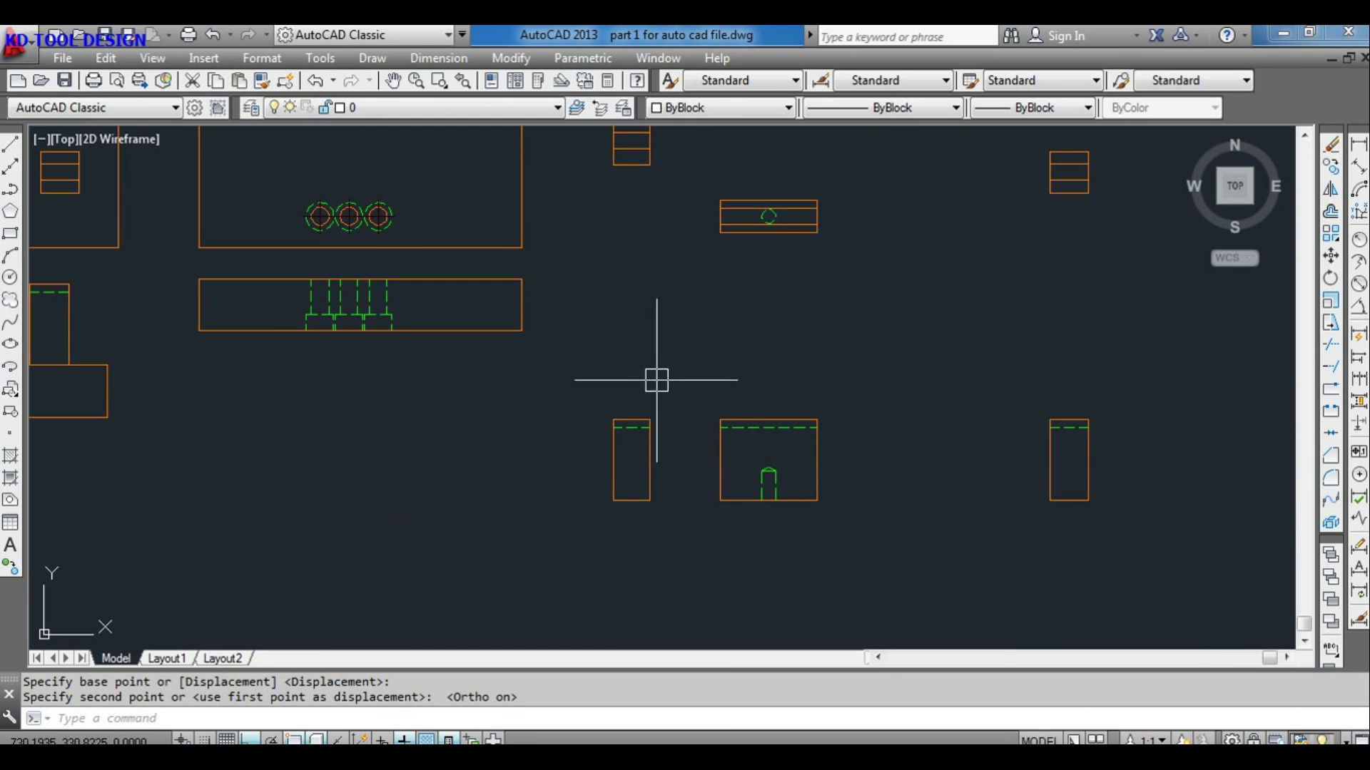
Step: Move the small front rectangle and the lower middle front view up under their top views
left_click(667, 397)
left_click(582, 528)
type("m")
key("Return")
left_click(632, 420)
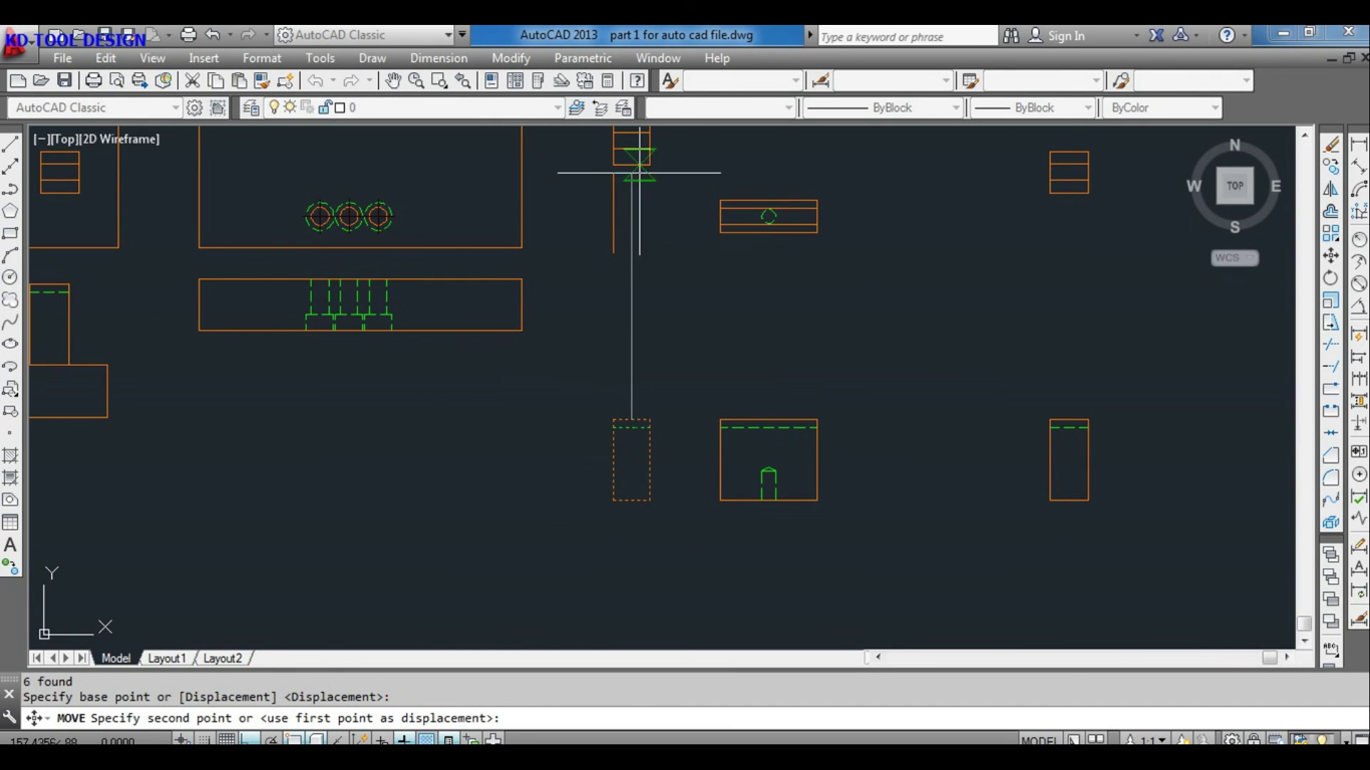
scroll(631, 182, "up", 2)
left_click(628, 177)
scroll(742, 360, "down", 5)
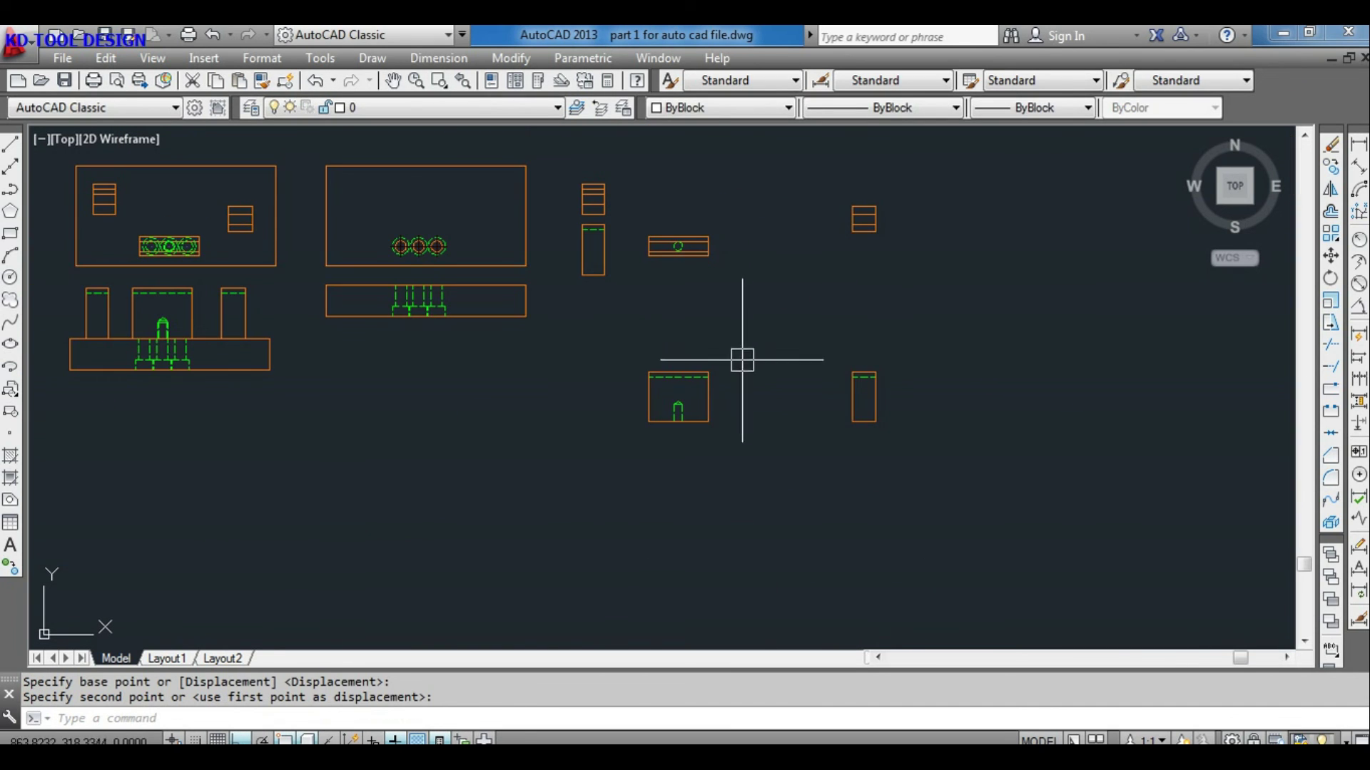
left_click(679, 388)
key("Return")
scroll(679, 214, "up", 2)
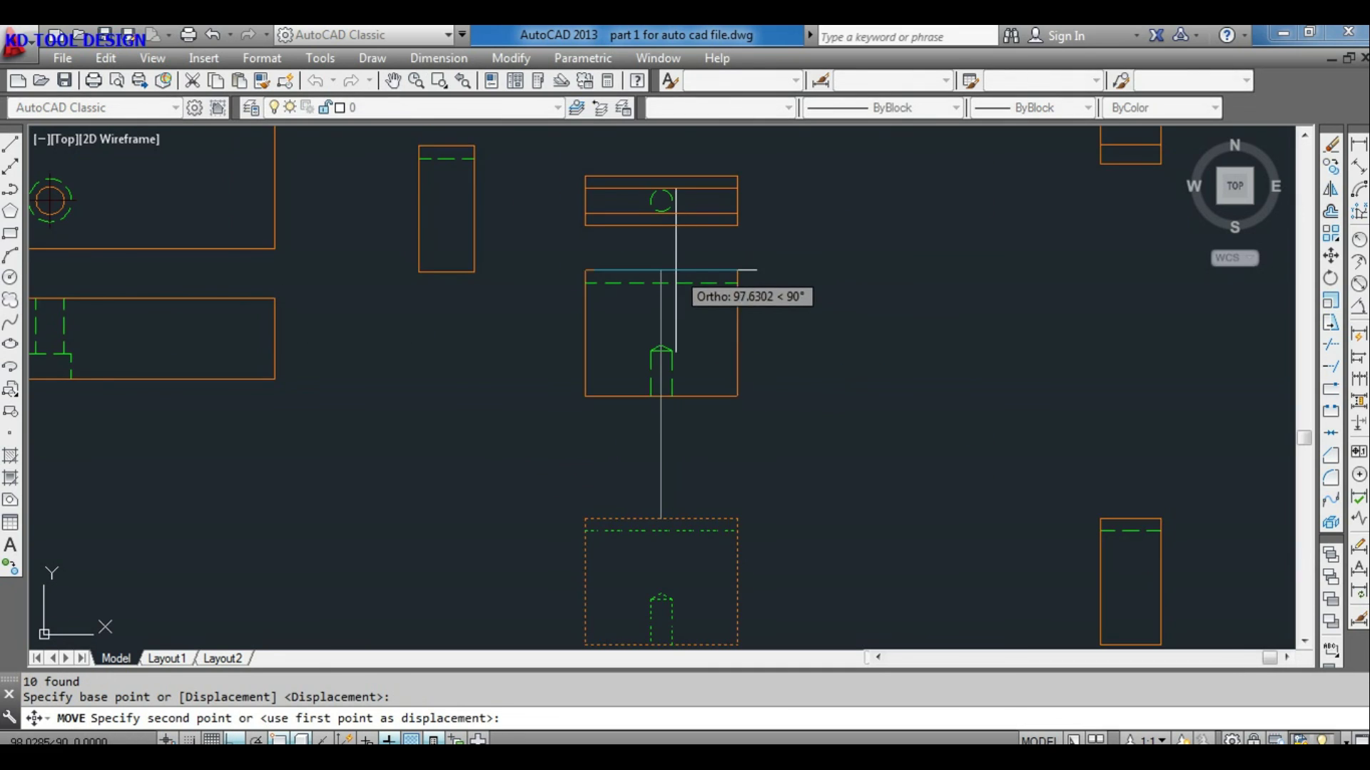
left_click(651, 285)
scroll(651, 286, "down", 2)
Step: Move the far-right front rectangle under its top view and save the drawing
left_click_drag(856, 399, 709, 556)
key("Return")
left_click(832, 421)
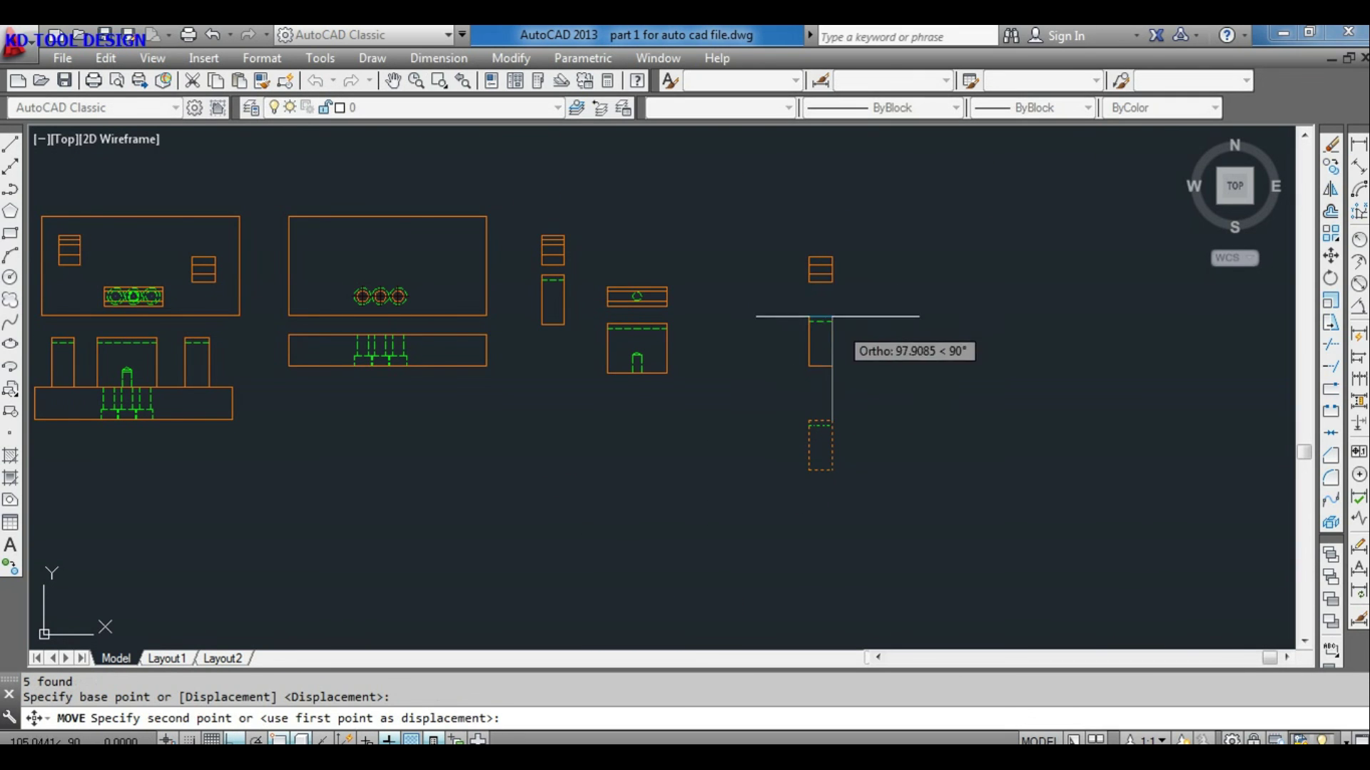
left_click(840, 298)
scroll(697, 437, "down", 4)
scroll(697, 437, "up", 4)
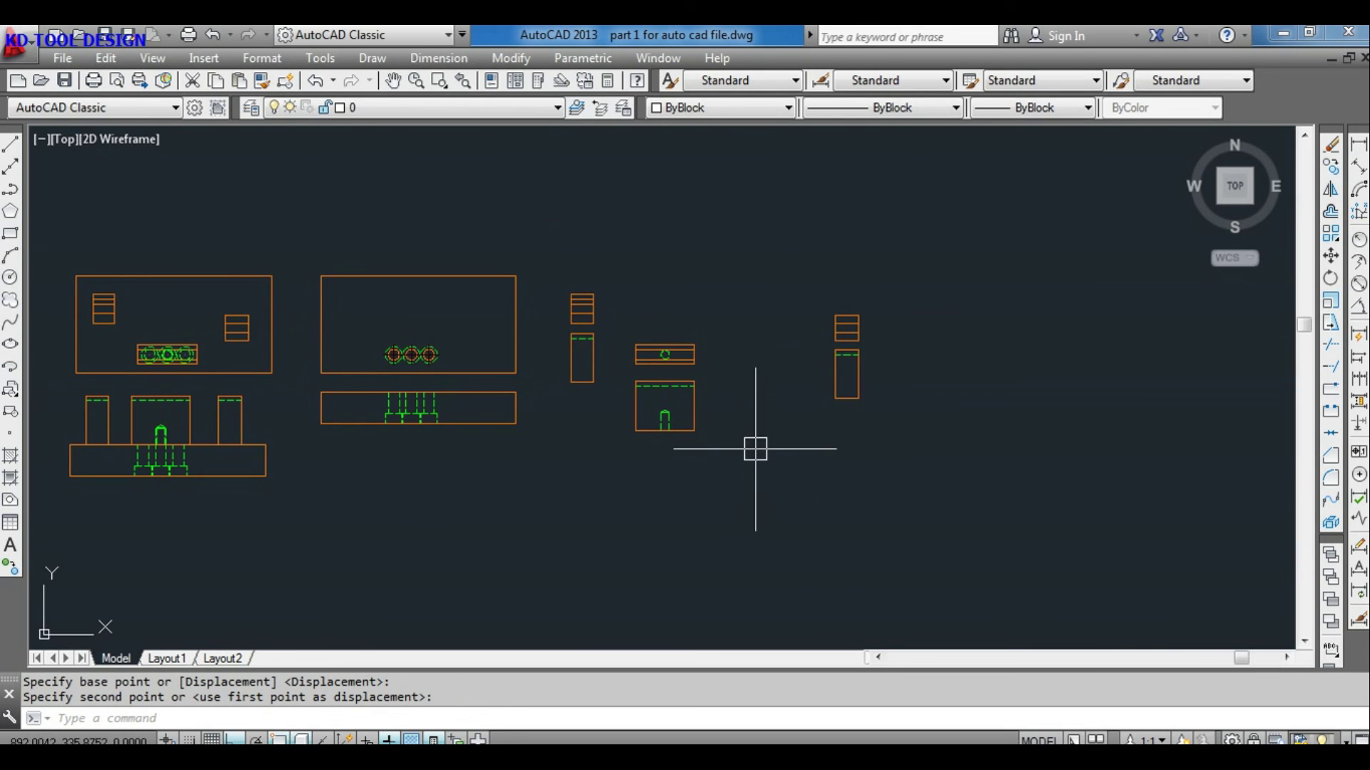
key("ctrl+s")
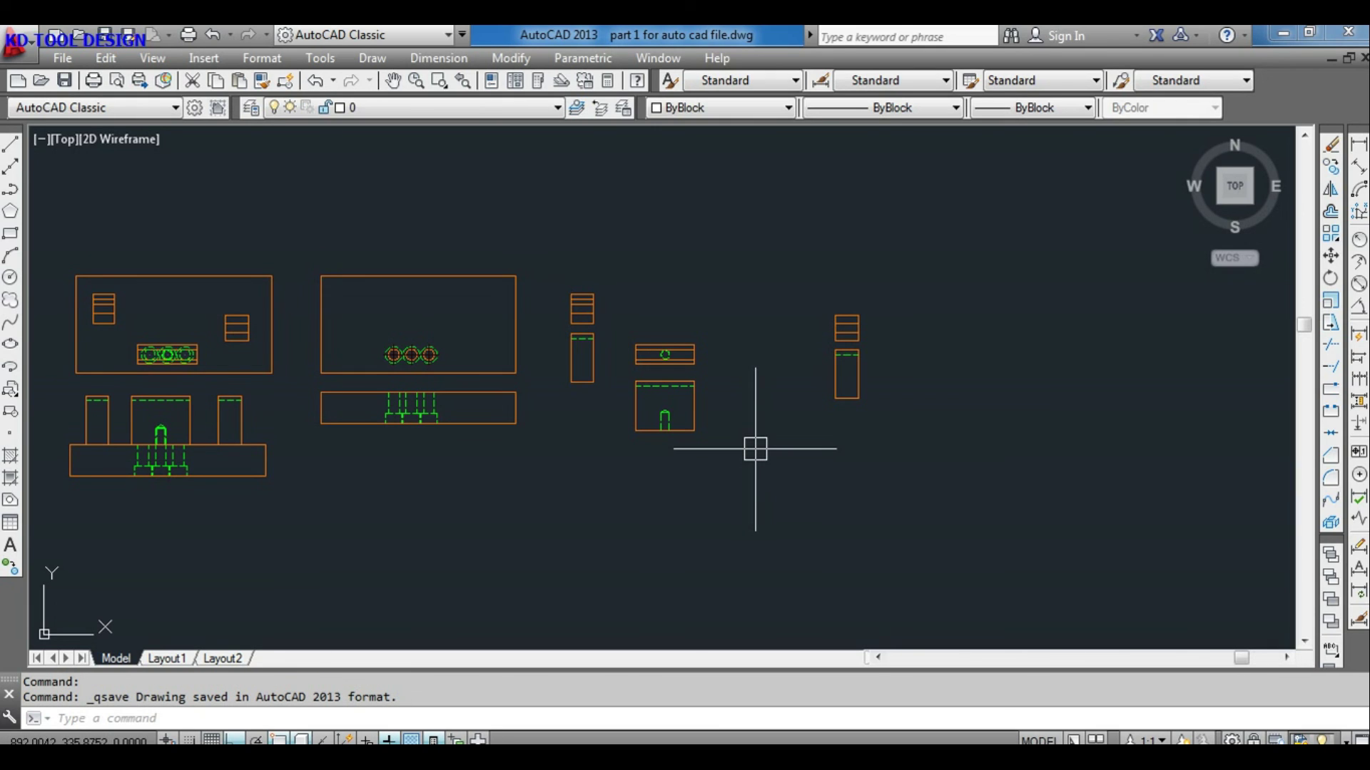